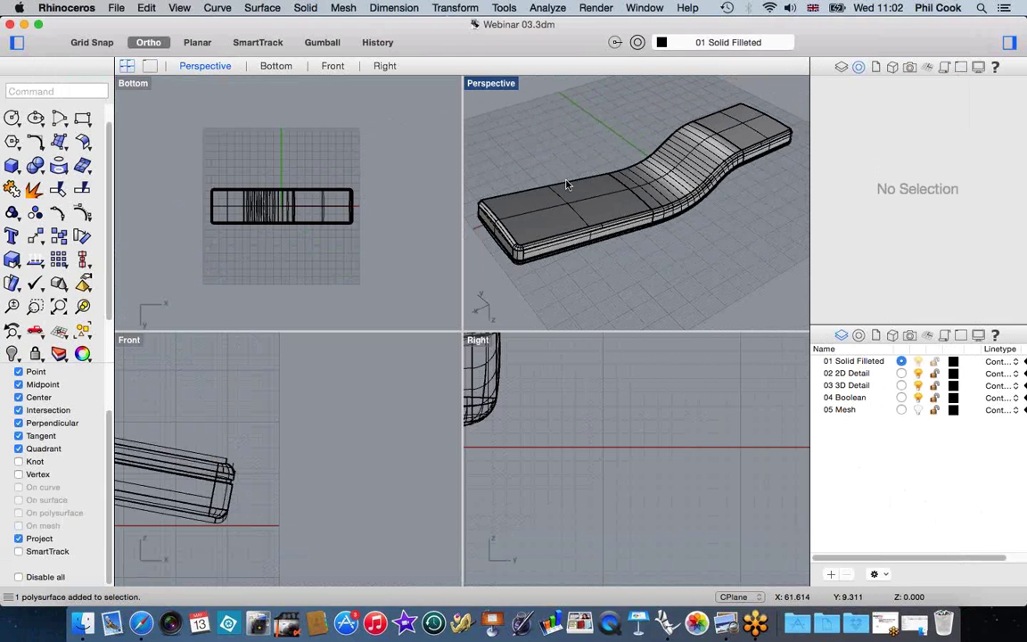
pyautogui.doubleClick(493, 84)
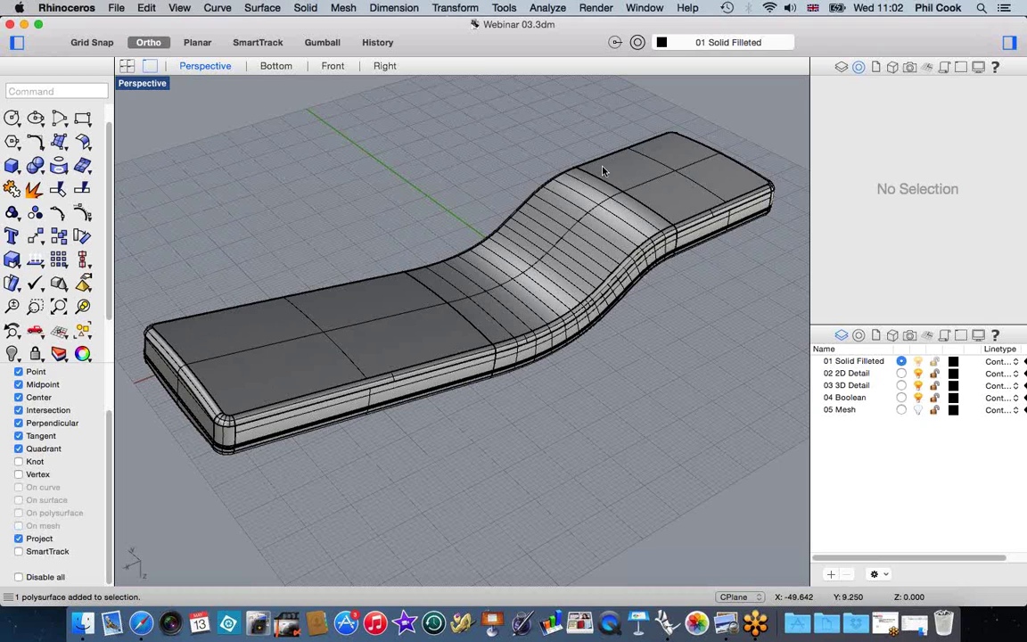
pyautogui.doubleClick(151, 84)
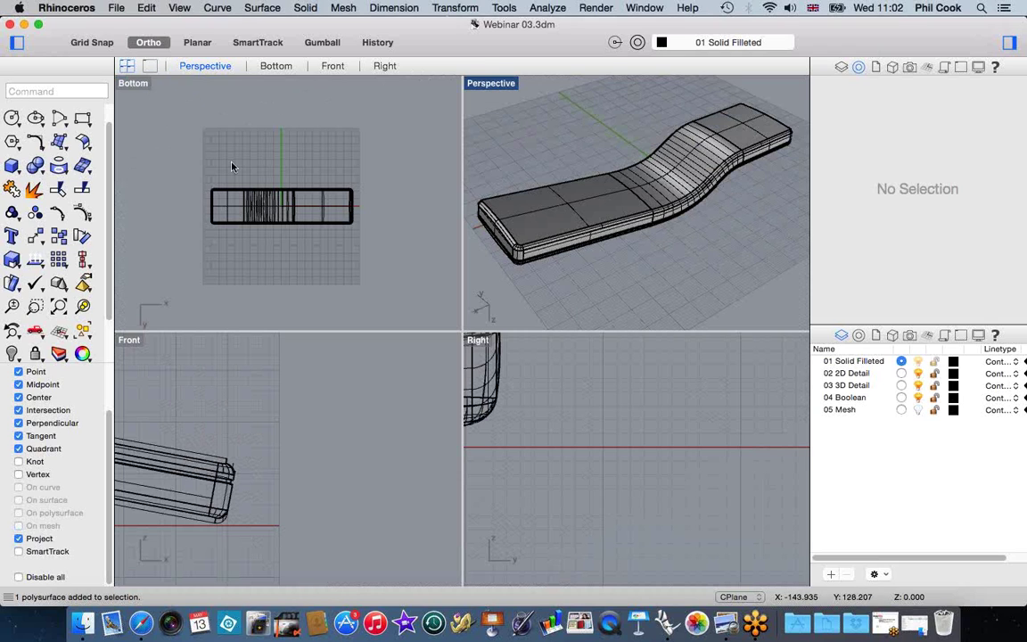
pyautogui.scroll(5, 676, 245)
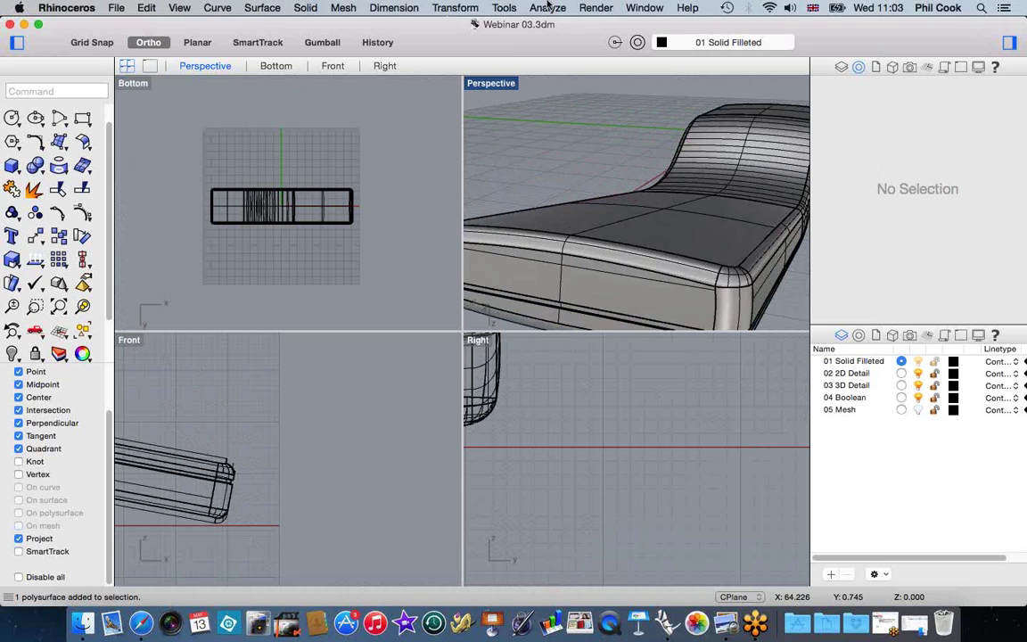
# Step: Set the Bottom viewport's display mode to Shaded
pyautogui.click(134, 85)
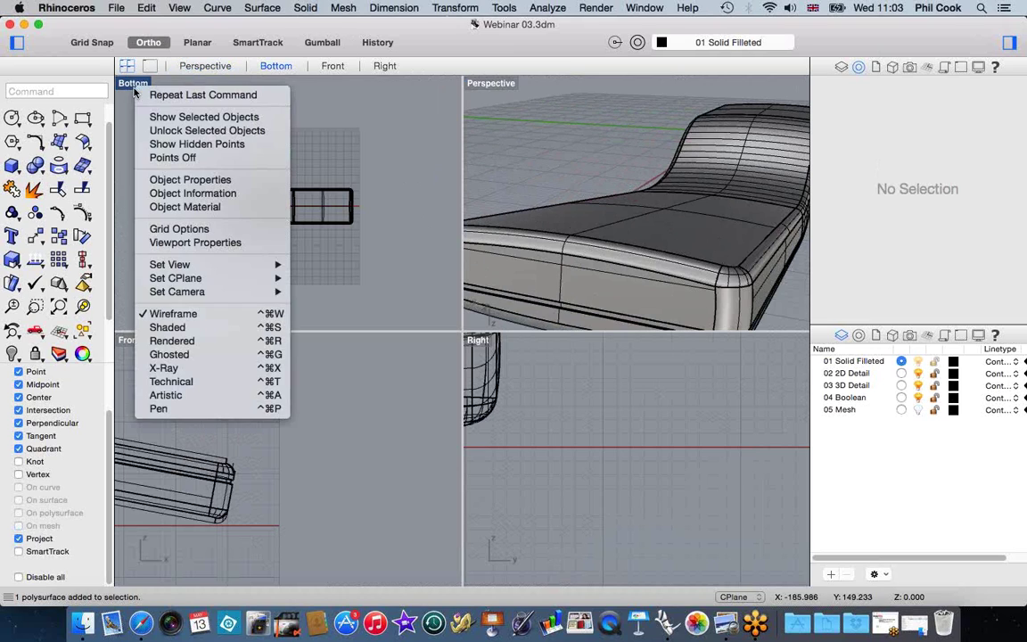
pyautogui.click(170, 327)
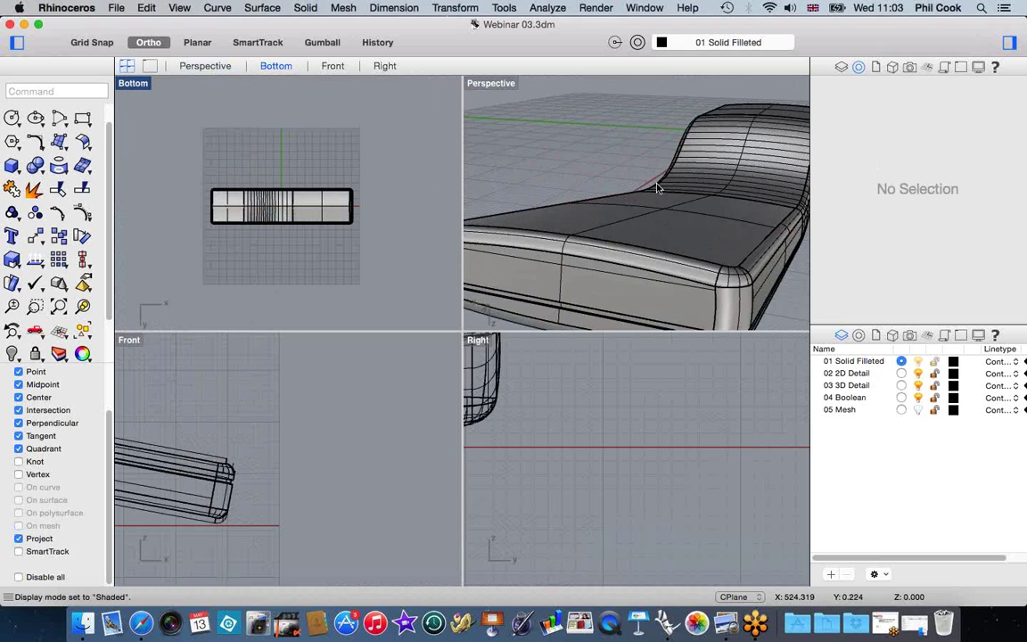
# Step: Measure the length of the crosswise edge where the flat upper face meets the curved section in the Perspective view
pyautogui.scroll(-5, 694, 213)
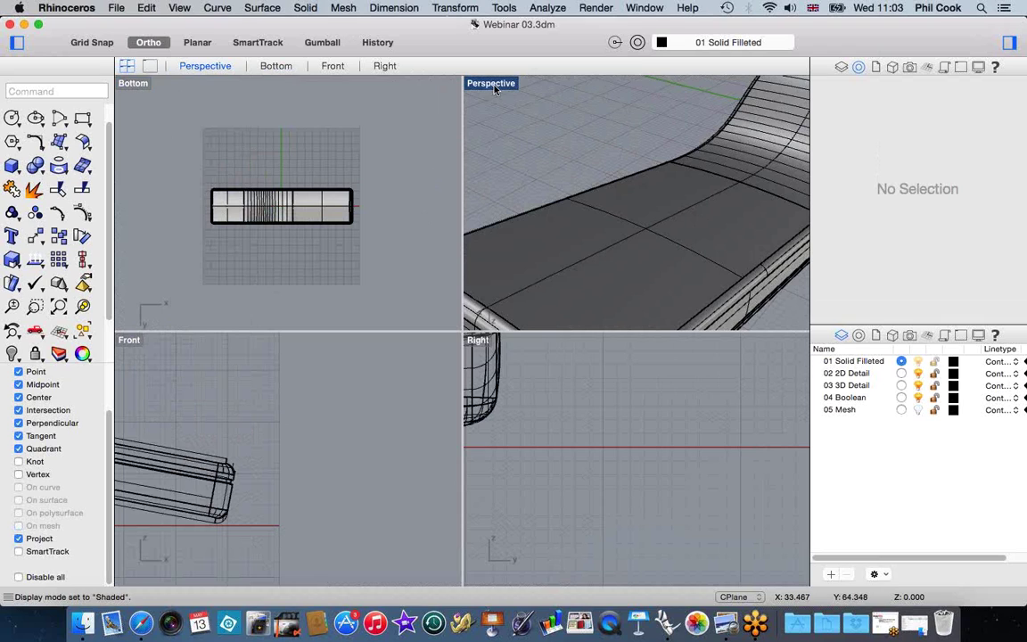
pyautogui.doubleClick(492, 84)
pyautogui.scroll(8, 469, 264)
pyautogui.scroll(-3, 488, 328)
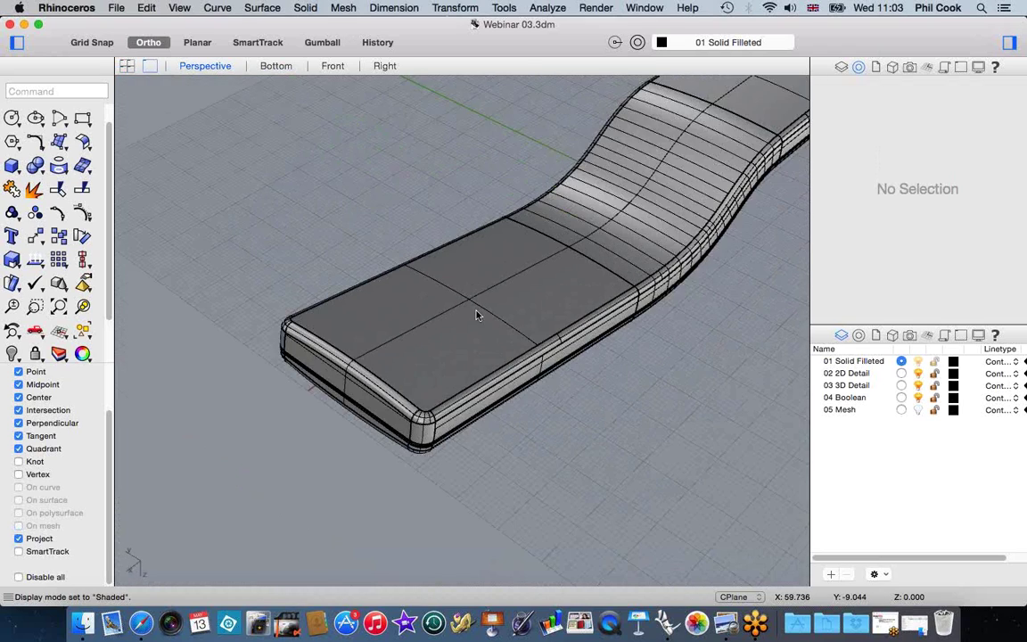
pyautogui.scroll(-3, 477, 315)
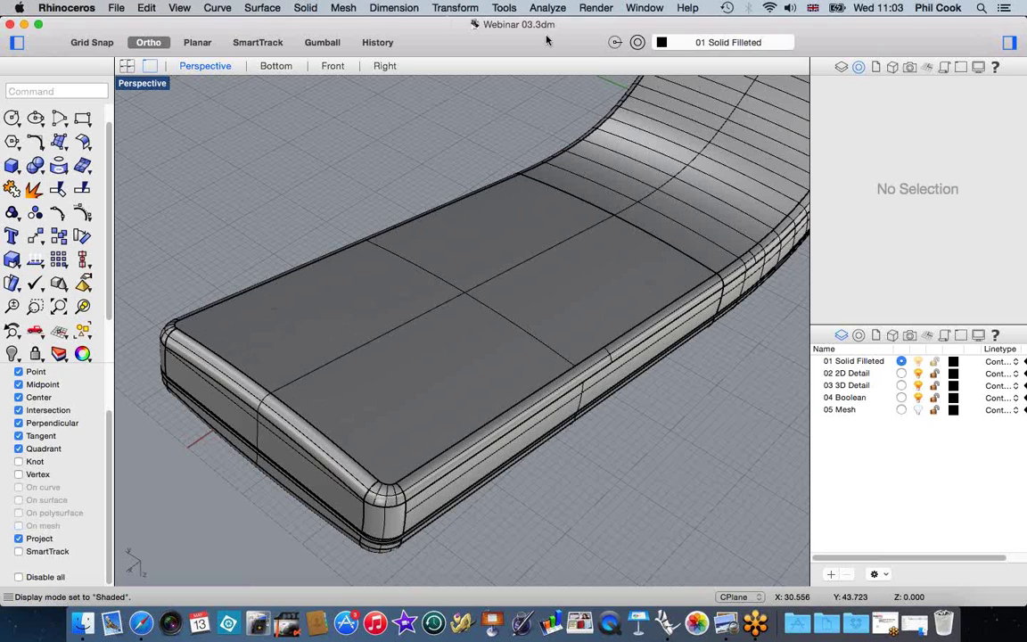
pyautogui.click(549, 9)
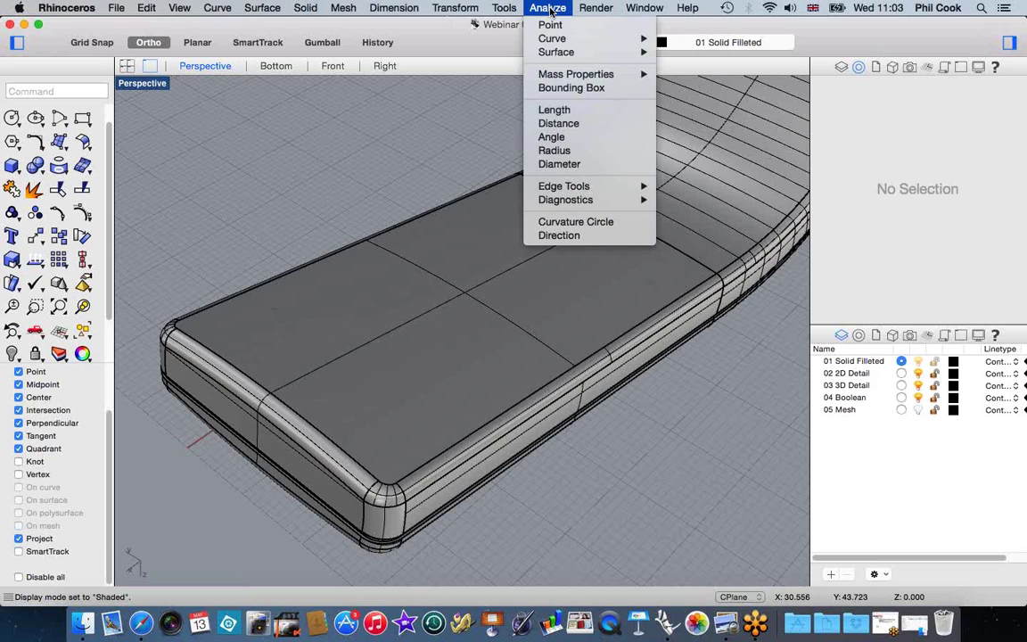
pyautogui.click(554, 109)
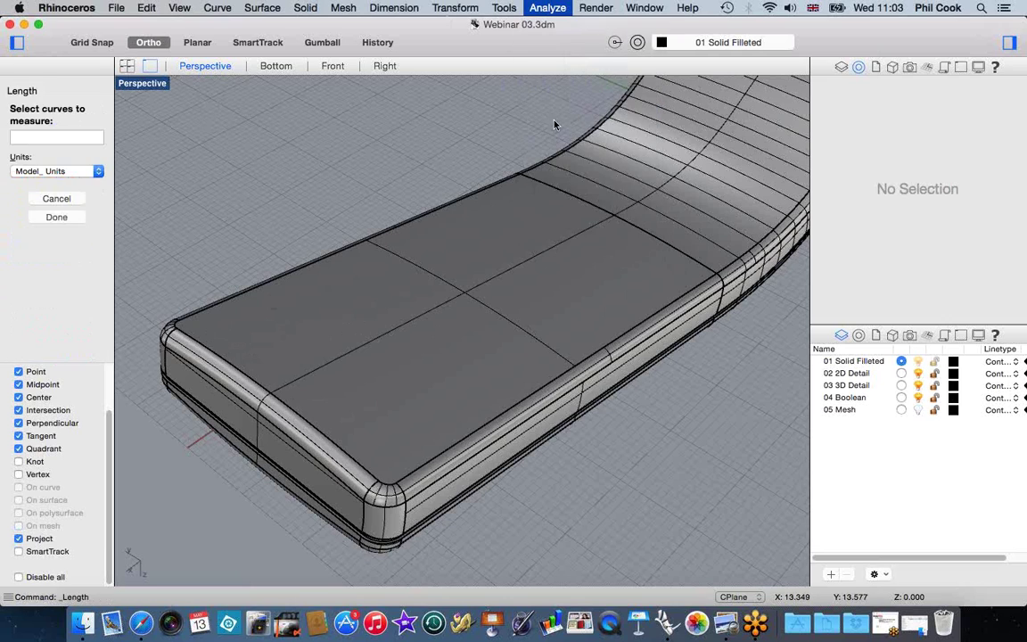
pyautogui.click(569, 201)
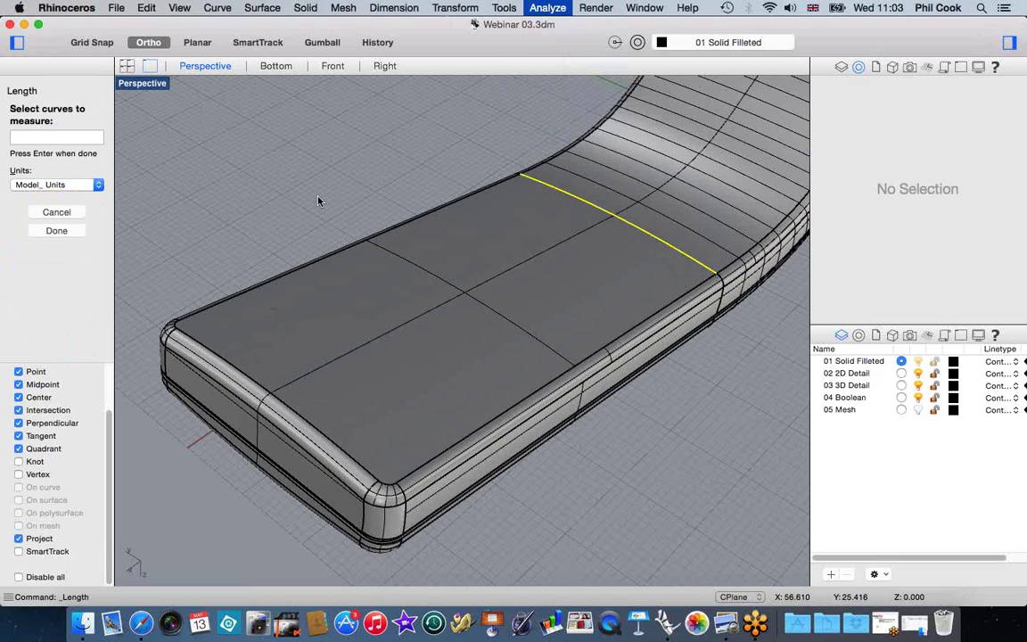
pyautogui.press('Return')
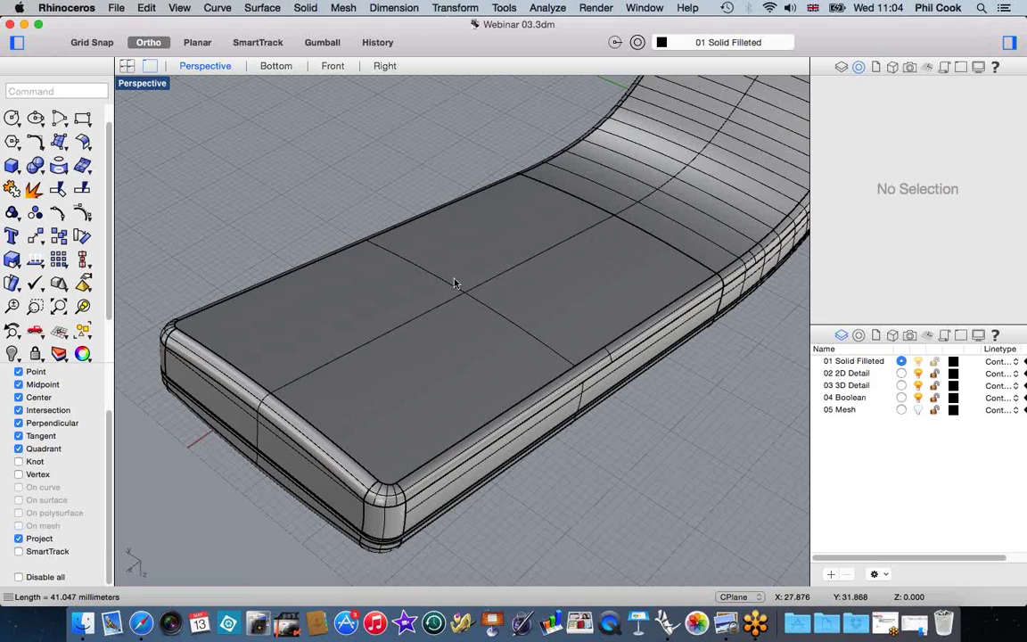
pyautogui.press('Return')
pyautogui.moveTo(478, 330); pyautogui.dragTo(442, 346, button='right')
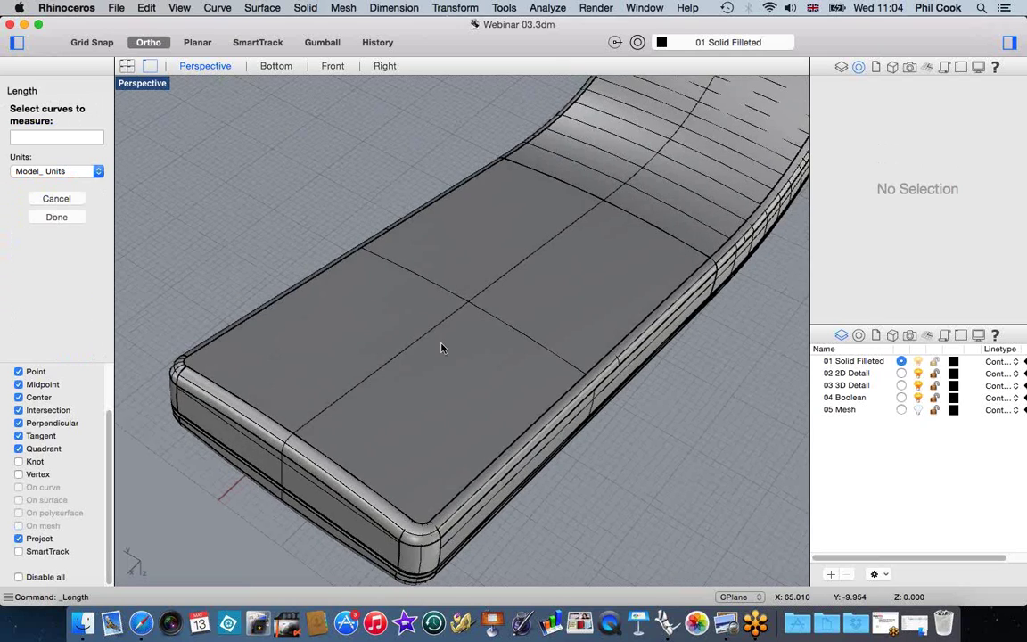
pyautogui.moveTo(649, 450); pyautogui.dragTo(589, 396, button='right')
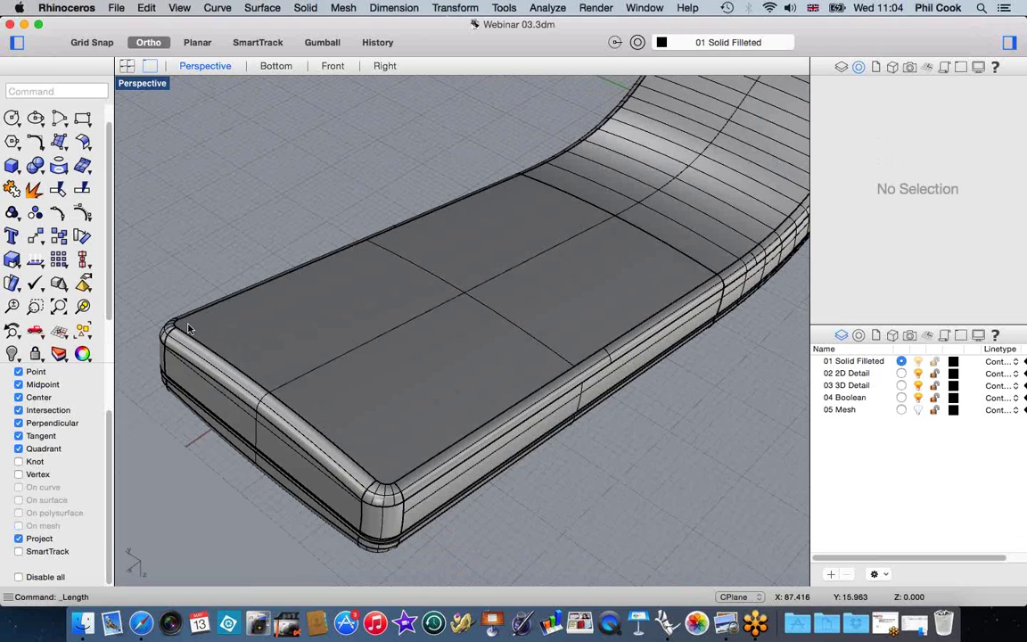
pyautogui.moveTo(364, 462); pyautogui.dragTo(308, 347, button='right')
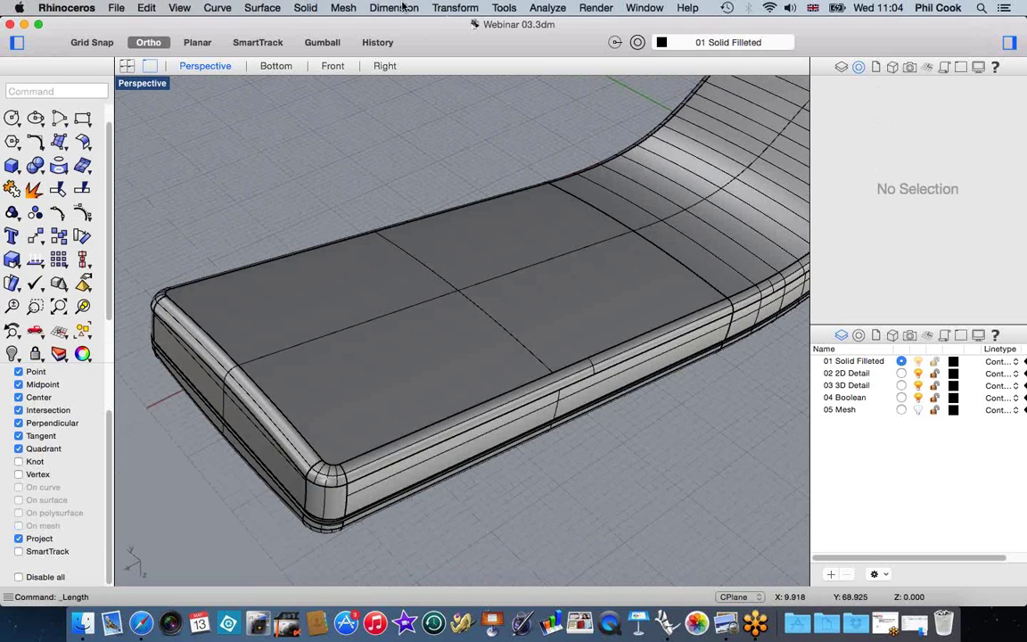
# Step: Extract the U-direction isocurve of the flat upper face through the intersection at its centre
pyautogui.click(218, 8)
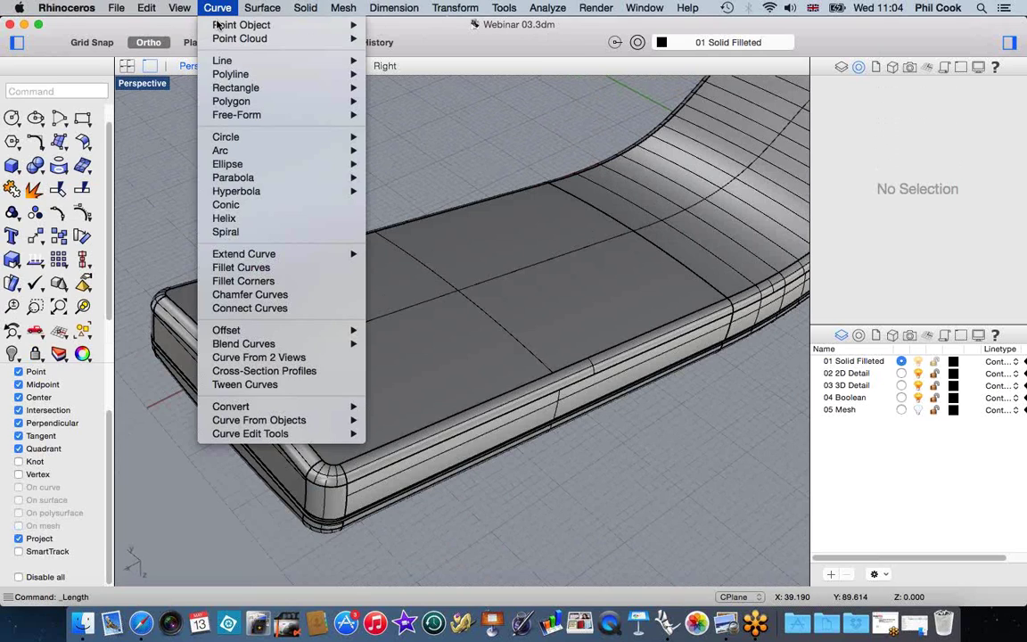
pyautogui.moveTo(240, 424)
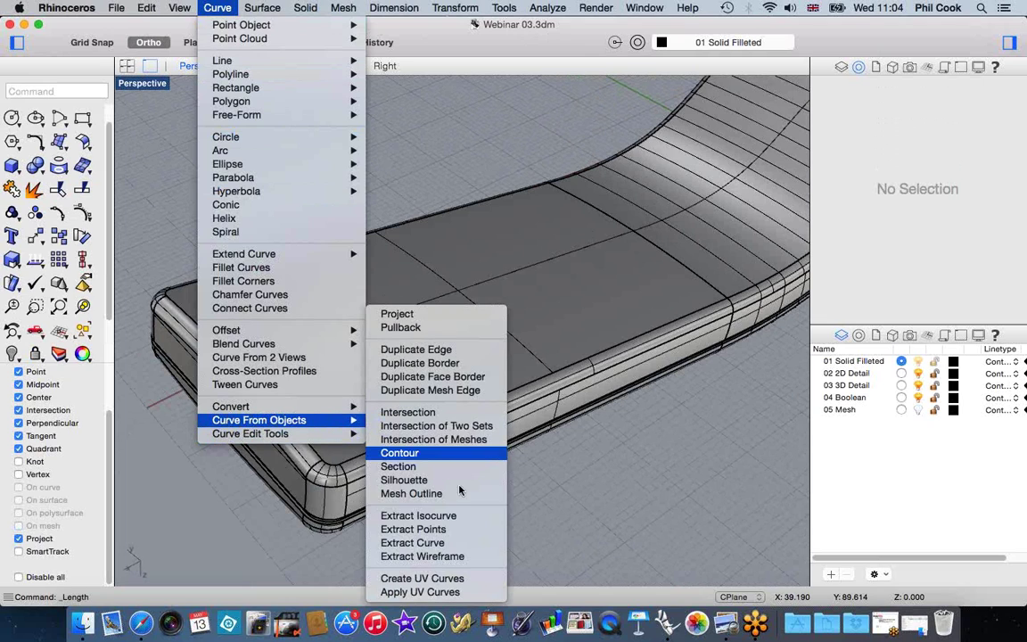
pyautogui.click(488, 517)
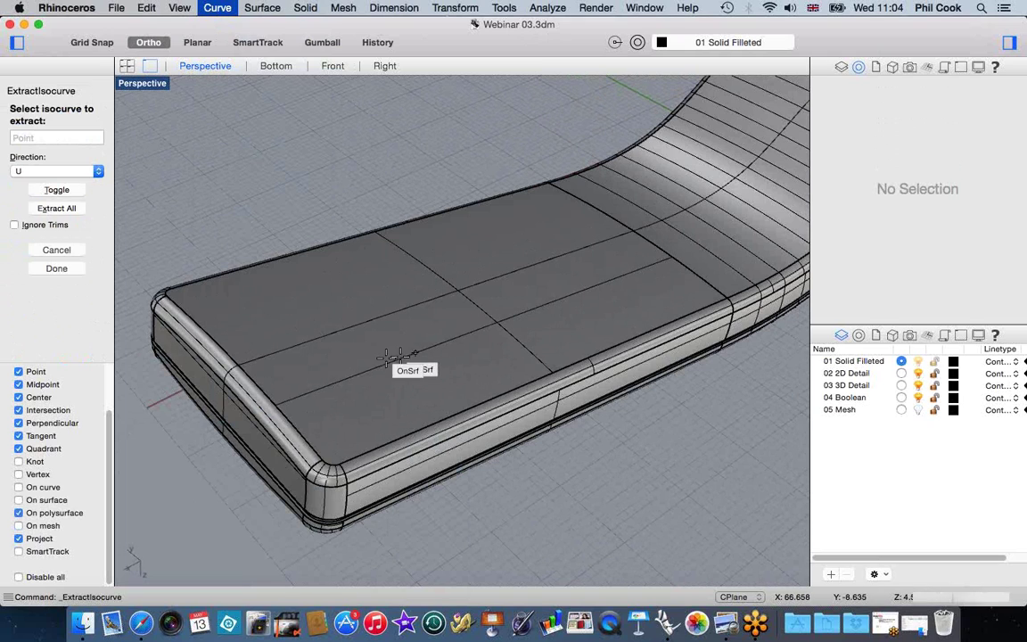
pyautogui.click(58, 189)
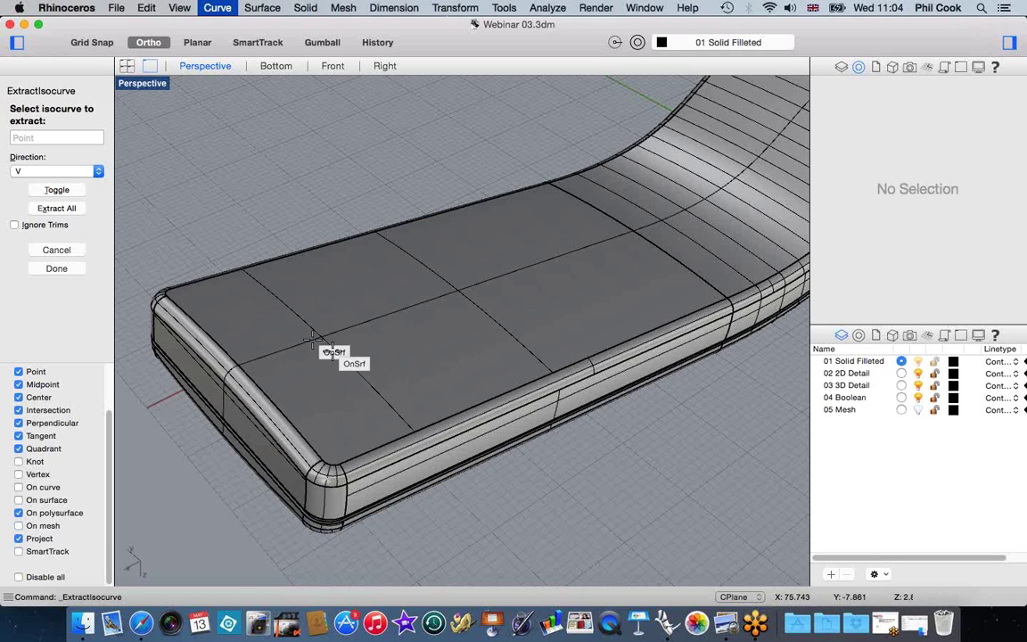
pyautogui.click(57, 190)
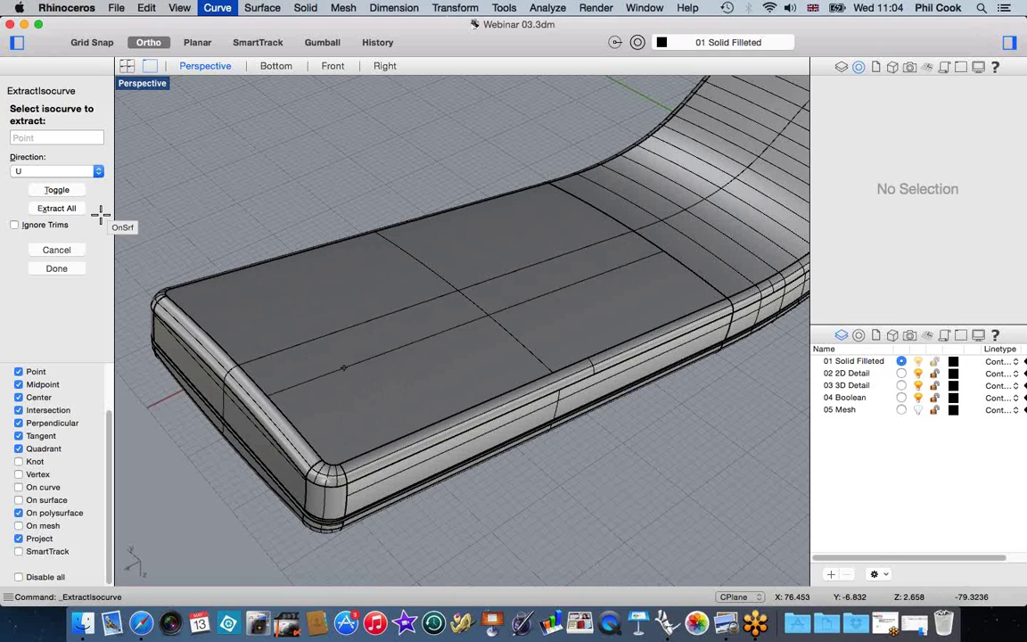
pyautogui.click(457, 292)
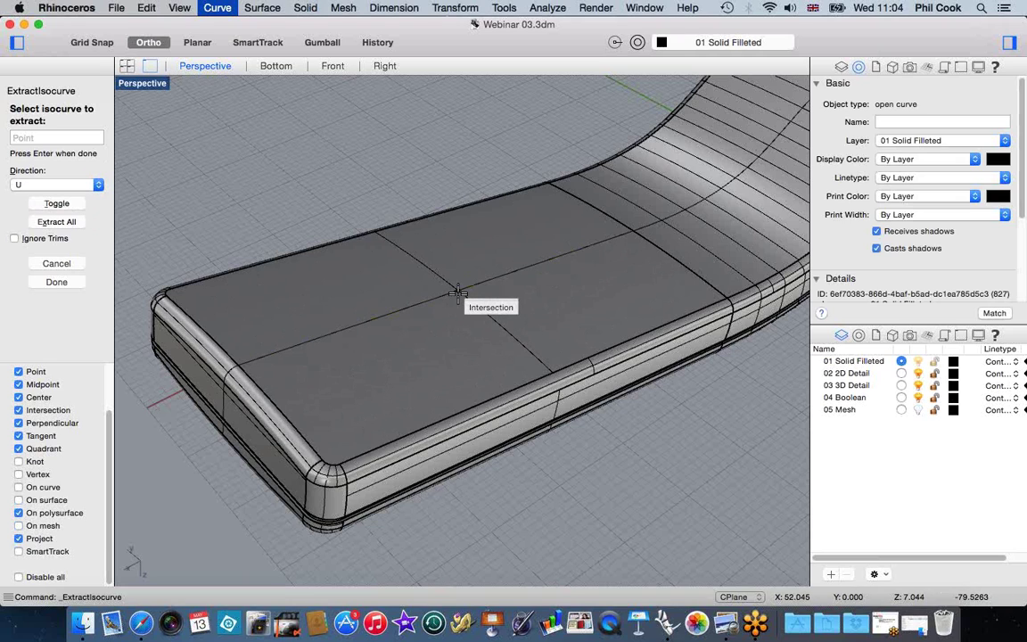
pyautogui.press('Return')
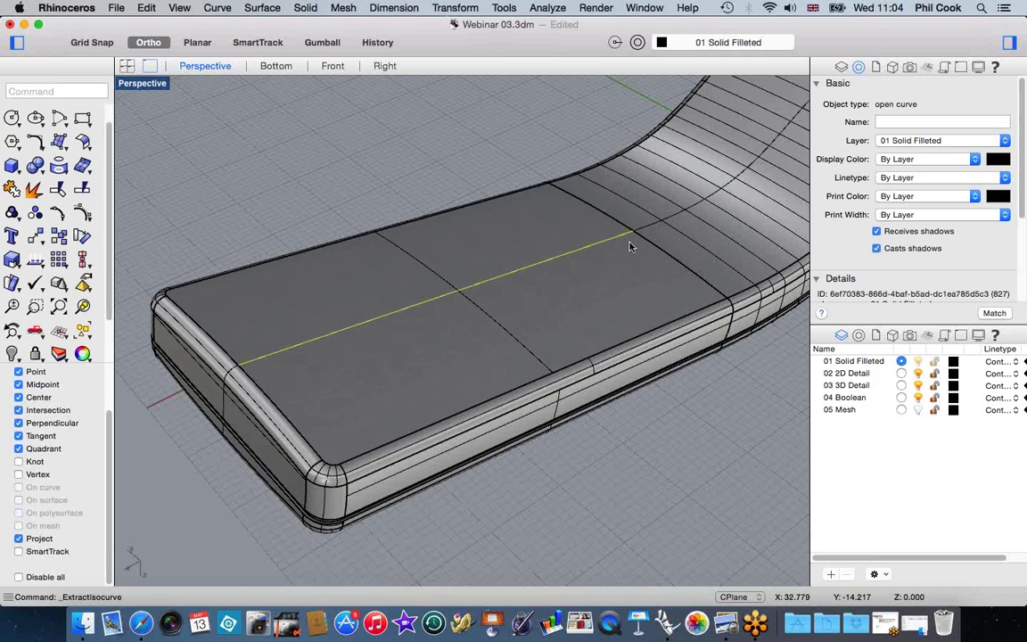
# Step: Measure the length of the extracted centre isocurve and deselect it
pyautogui.click(547, 8)
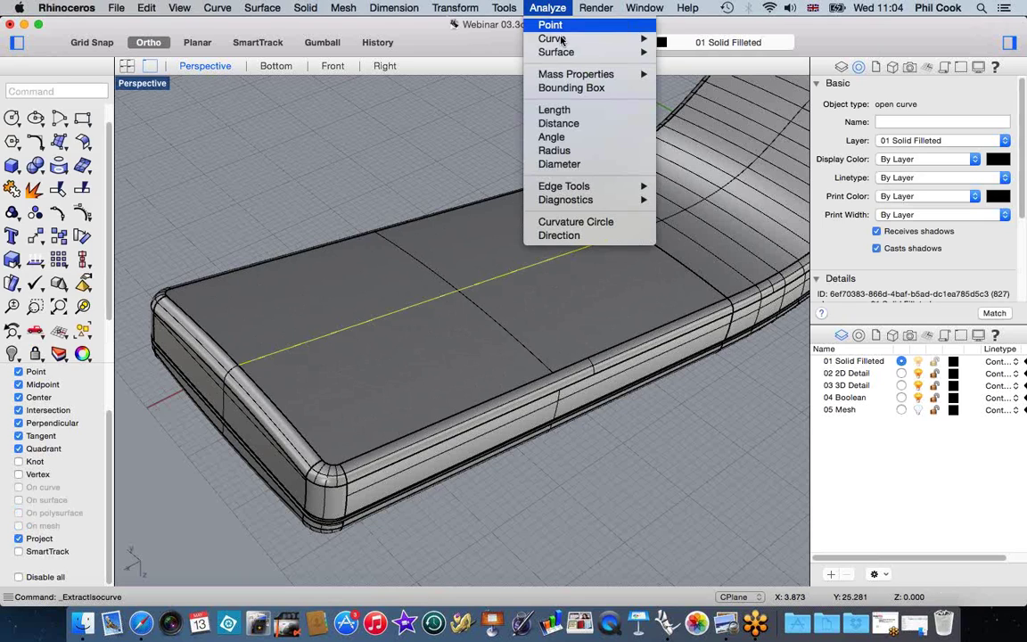
pyautogui.click(554, 110)
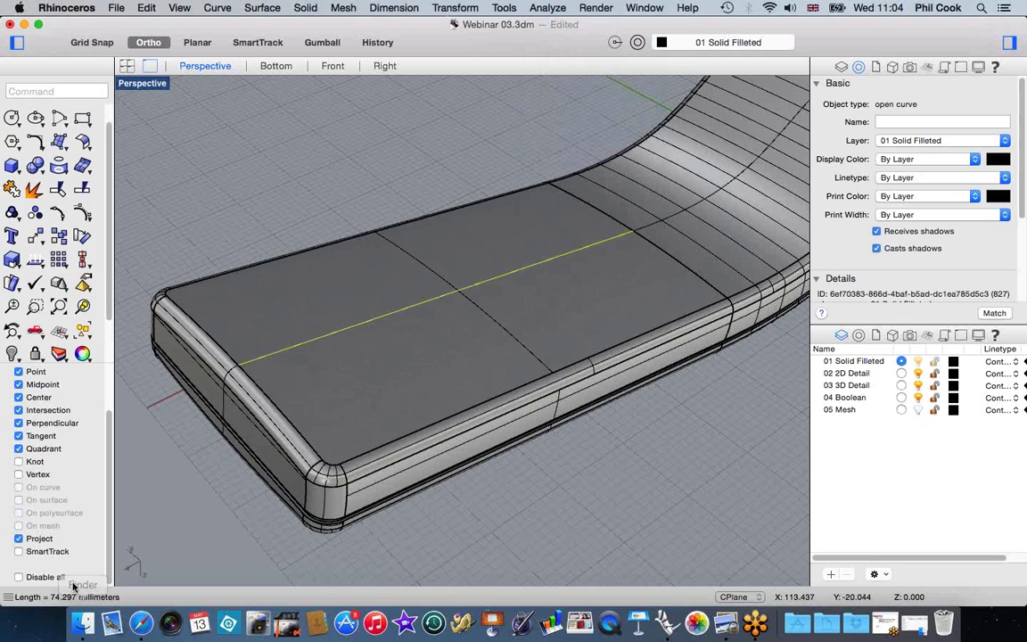
pyautogui.click(221, 472)
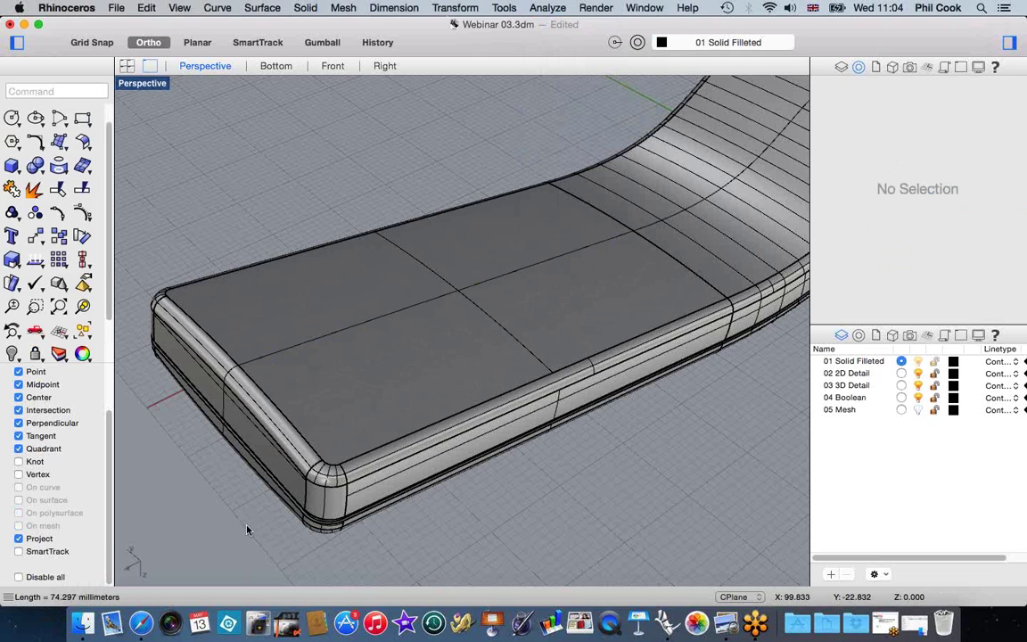
# Step: Delete the extracted isocurve from the middle of the flat upper face
pyautogui.click(355, 332)
pyautogui.click(303, 240)
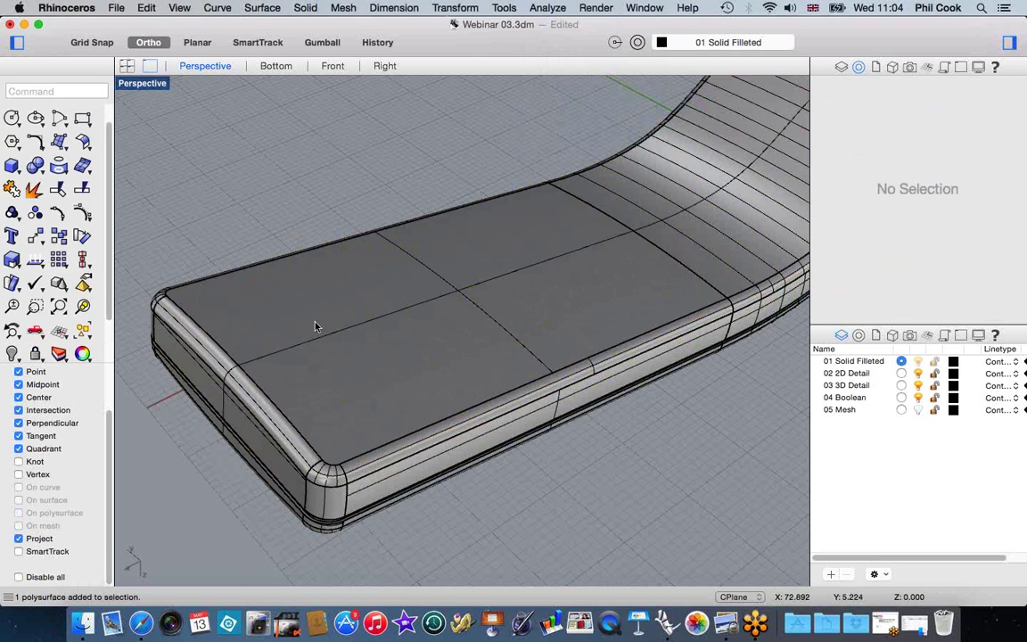
pyautogui.click(324, 340)
pyautogui.click(361, 355)
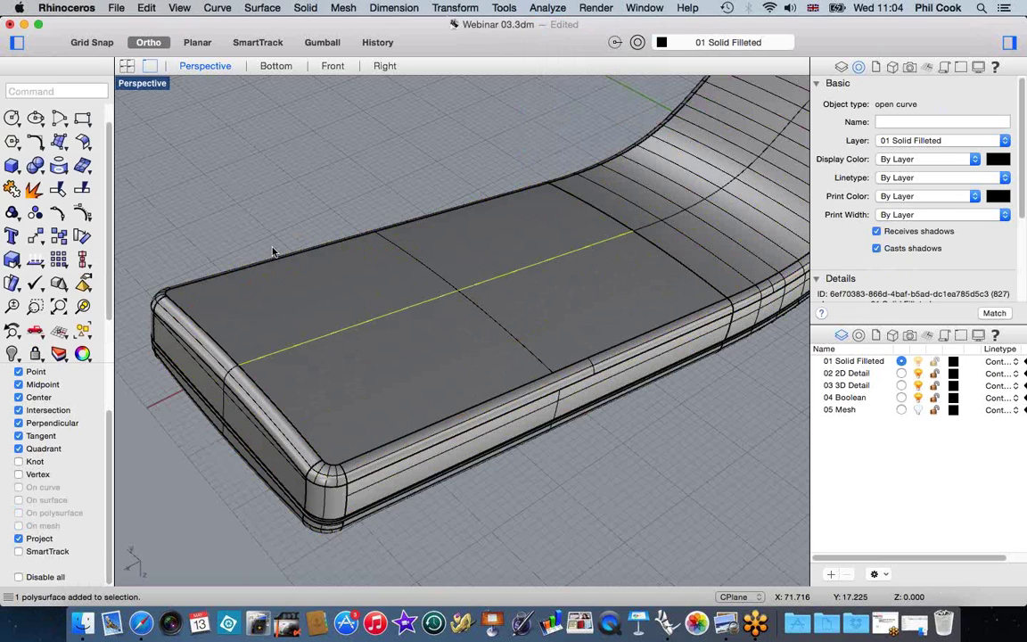
pyautogui.press('Delete')
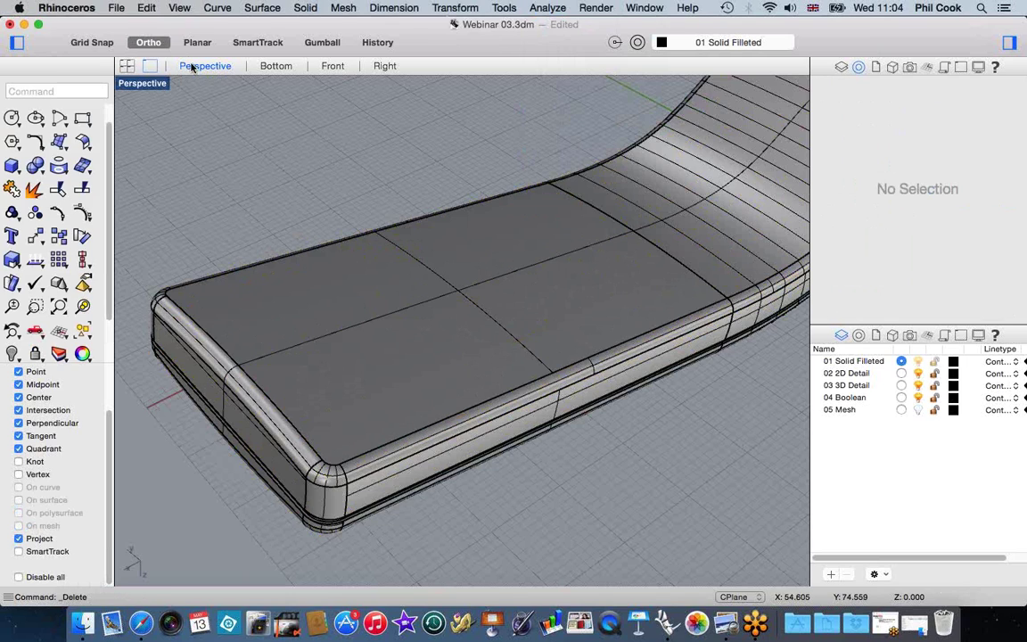
# Step: Draw a 74.3 by 41 rectangle in the Bottom view, in the empty space beyond the solid's flat end
pyautogui.doubleClick(160, 89)
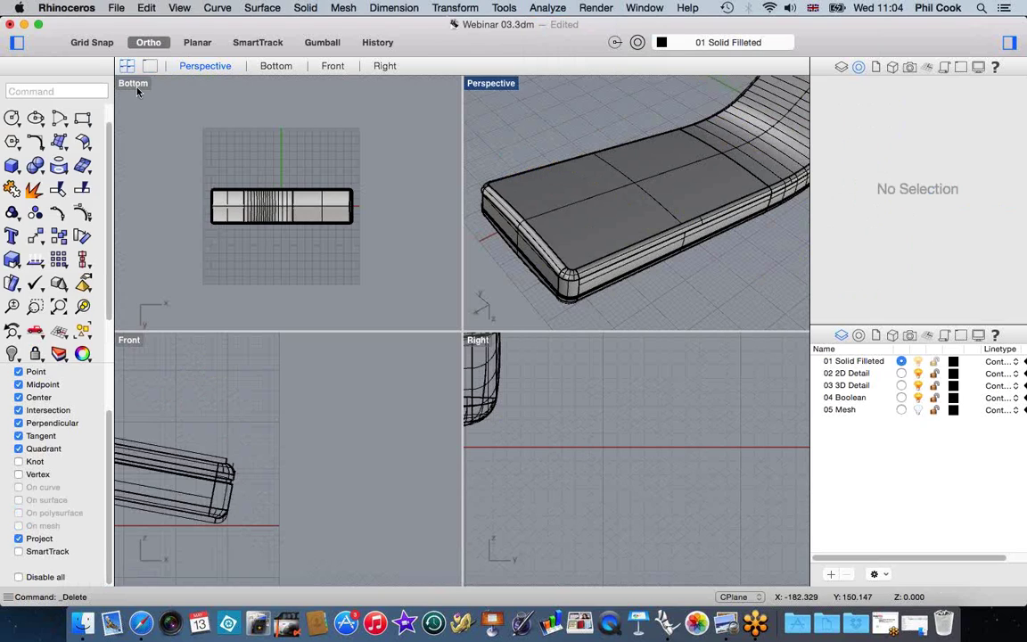
pyautogui.doubleClick(126, 84)
pyautogui.scroll(8, 383, 267)
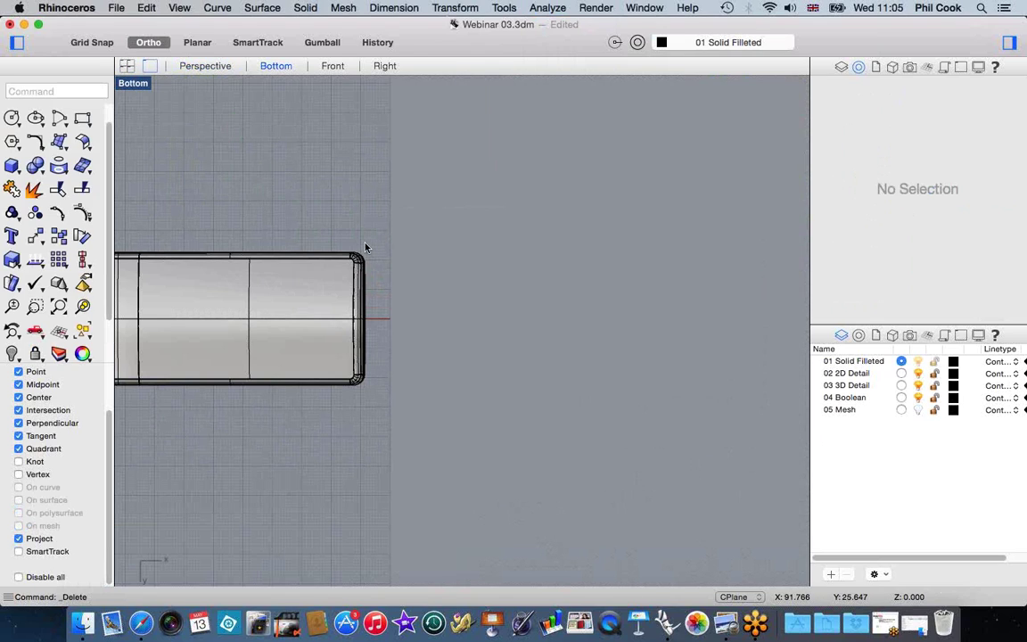
pyautogui.click(81, 117)
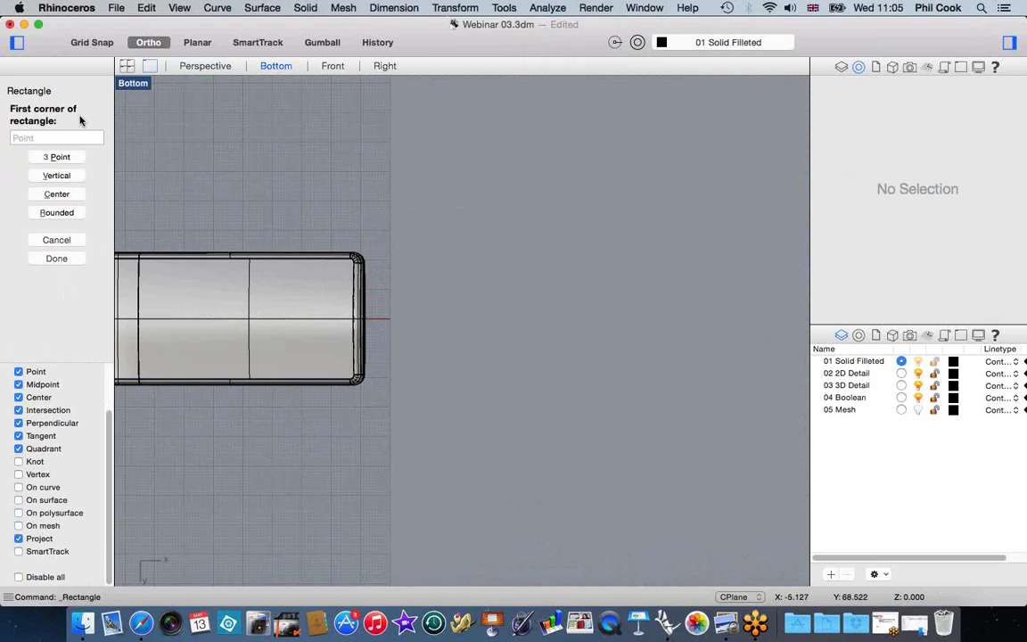
pyautogui.click(427, 196)
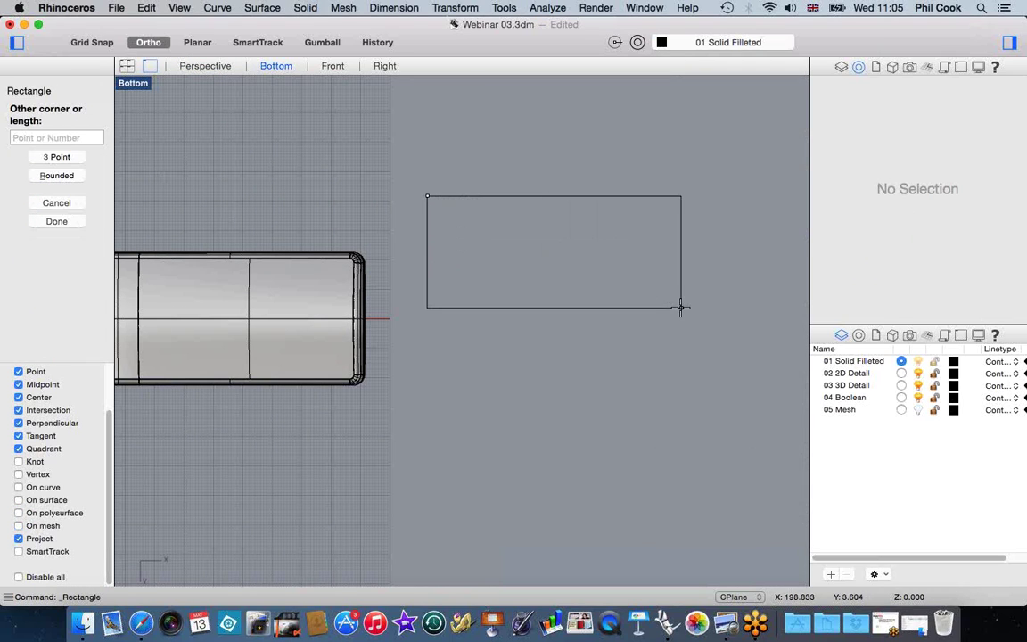
pyautogui.write('74')
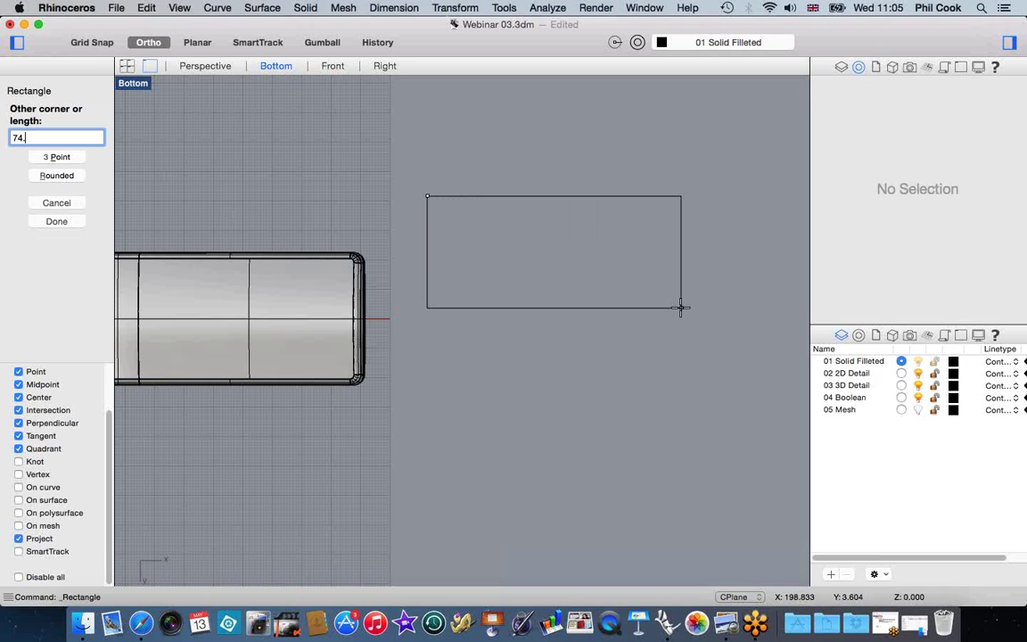
pyautogui.write('.3')
pyautogui.press('Return')
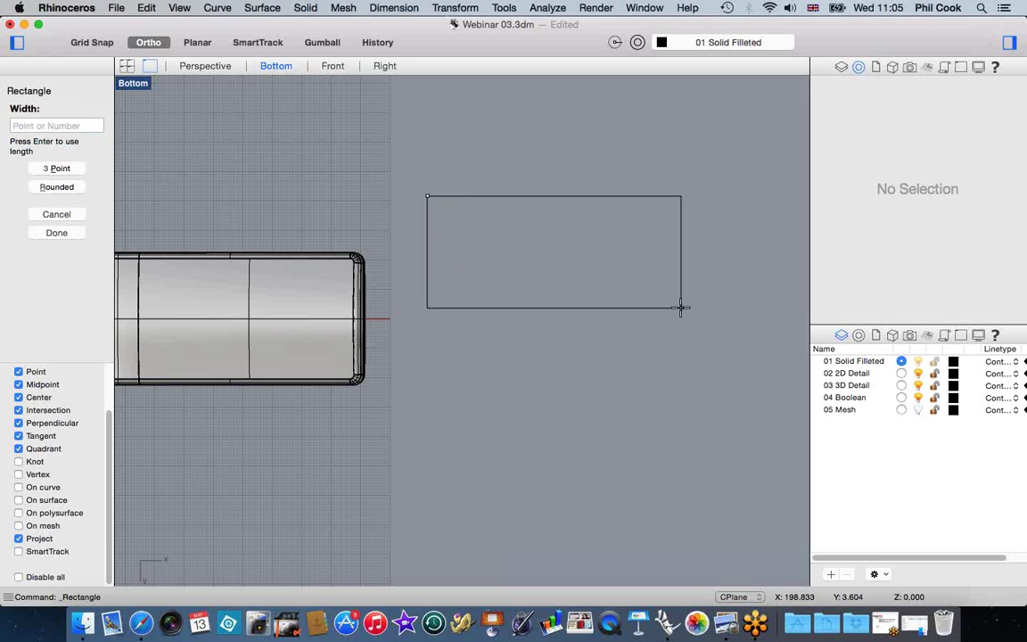
pyautogui.write('4')
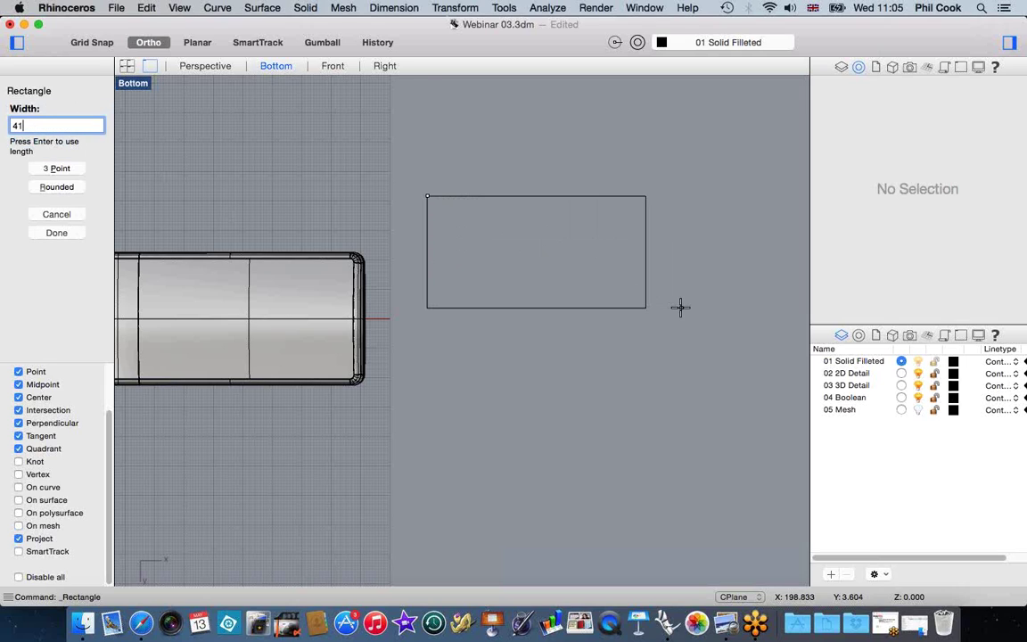
pyautogui.write('1')
pyautogui.press('Return')
pyautogui.scroll(-3, 539, 240)
pyautogui.scroll(2, 538, 250)
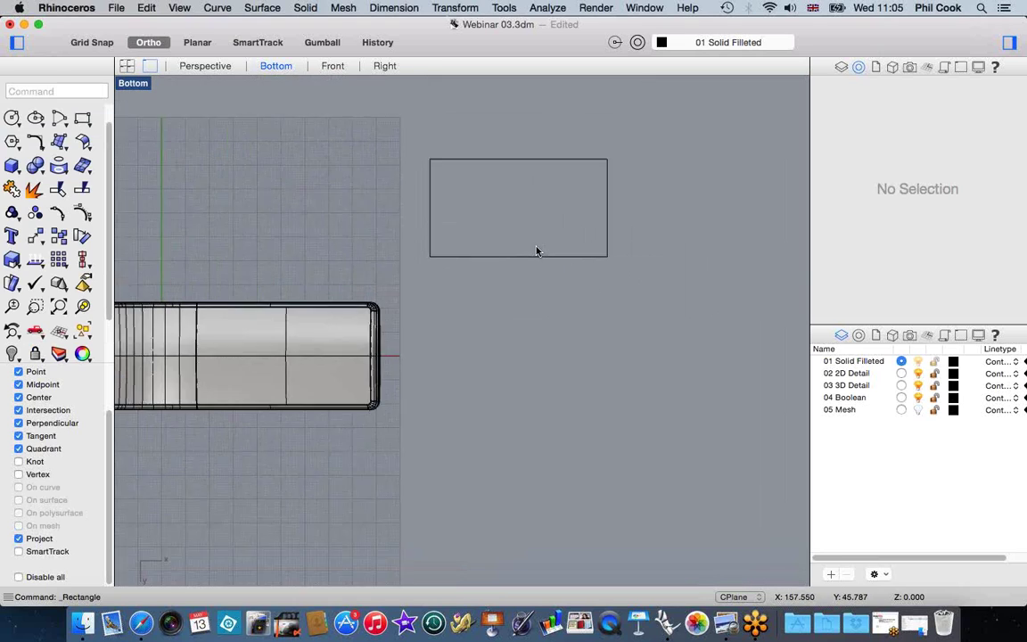
pyautogui.scroll(-1, 530, 257)
# Step: Shift the rectangle horizontally toward the solid until its near short side lies about at the grid's edge
pyautogui.click(529, 255)
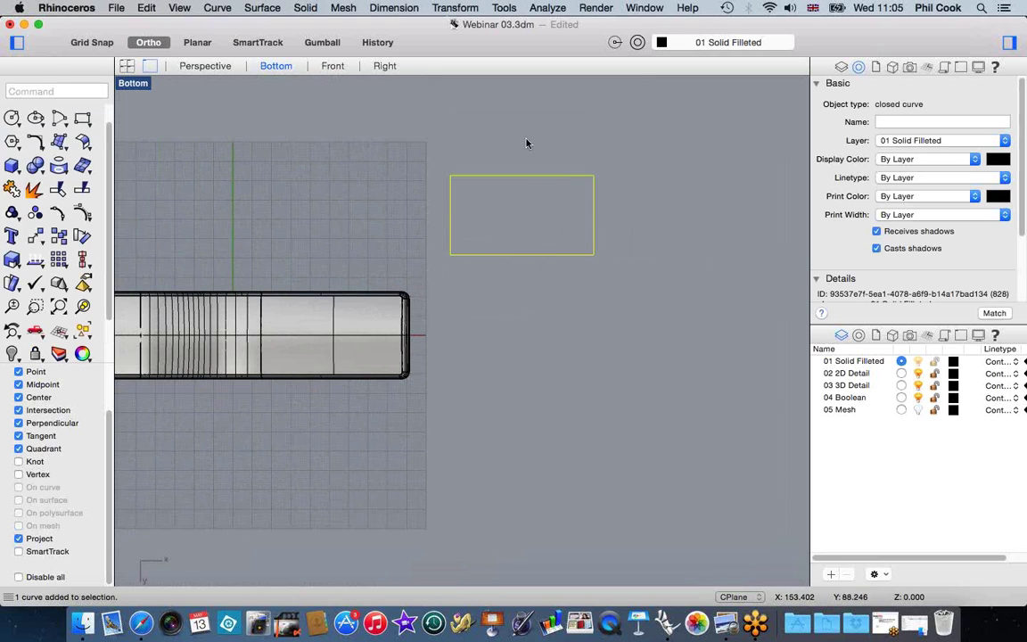
pyautogui.scroll(2, 513, 152)
pyautogui.scroll(1, 477, 147)
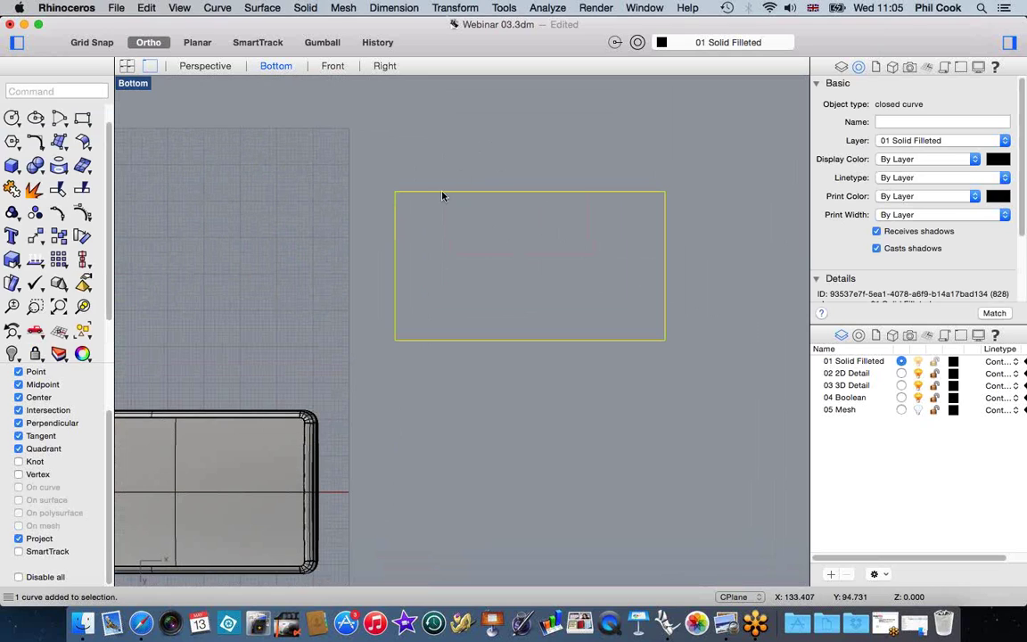
pyautogui.moveTo(442, 194); pyautogui.dragTo(397, 210)
pyautogui.scroll(-3, 415, 258)
# Step: Move the rectangle vertically so it is centred on the X axis, in line with the solid, and deselect it
pyautogui.click(454, 7)
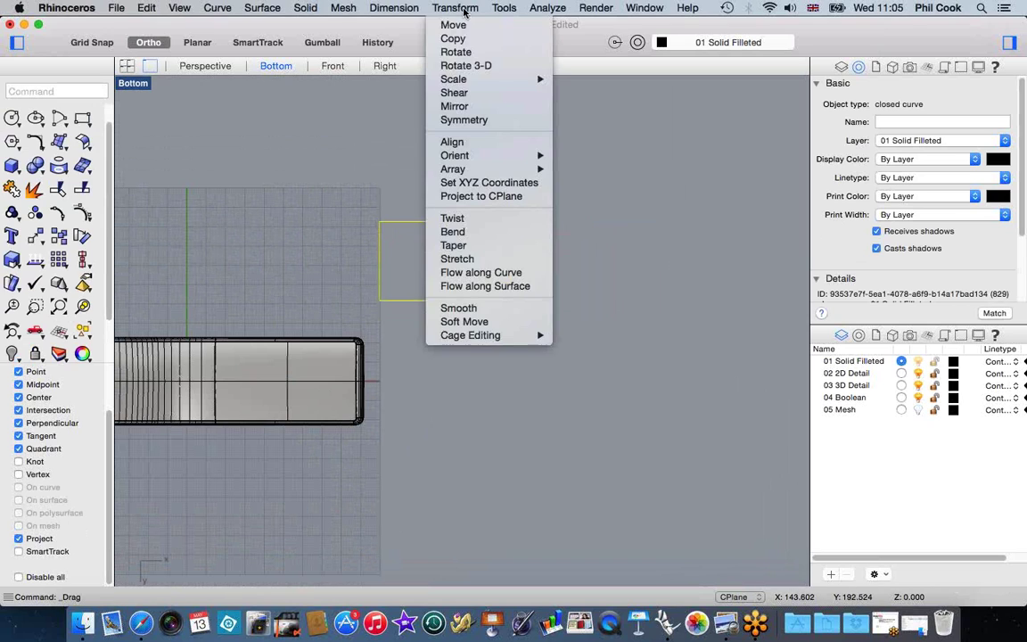
pyautogui.click(453, 25)
pyautogui.scroll(4, 451, 242)
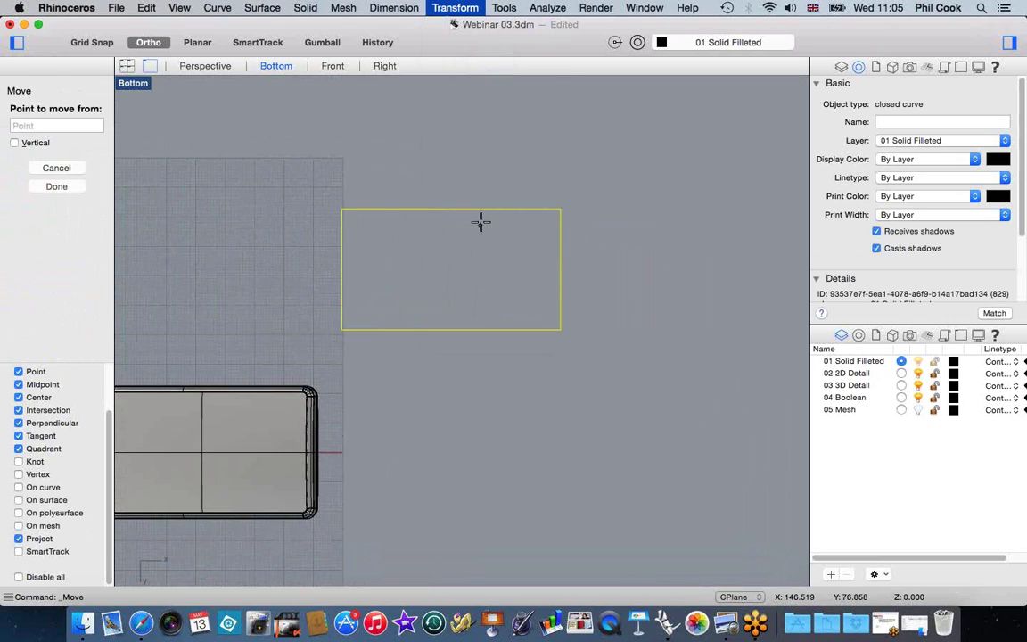
pyautogui.click(481, 223)
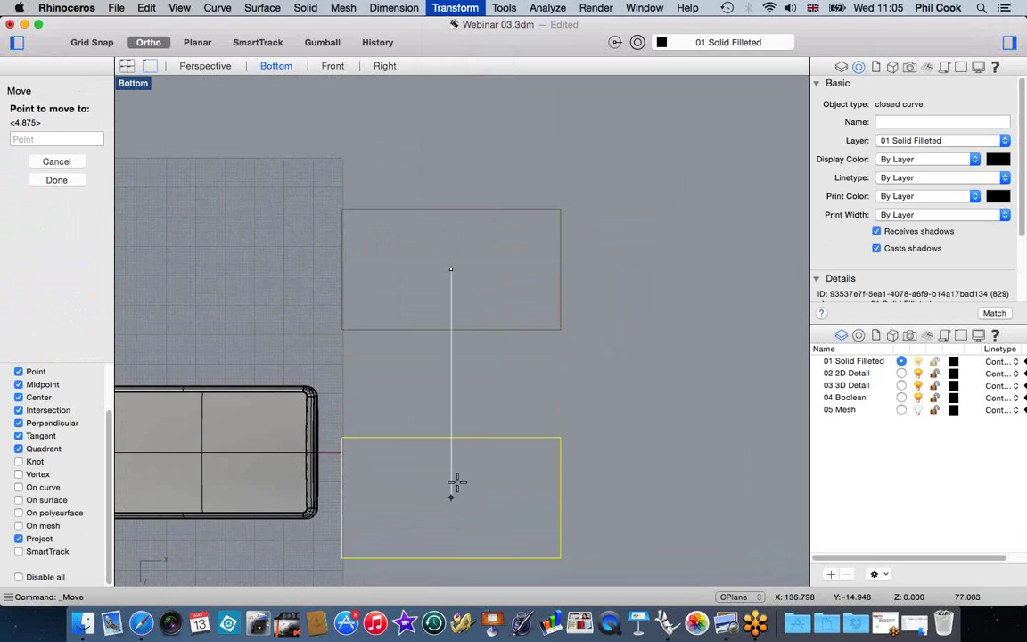
pyautogui.write('4')
pyautogui.press('Return')
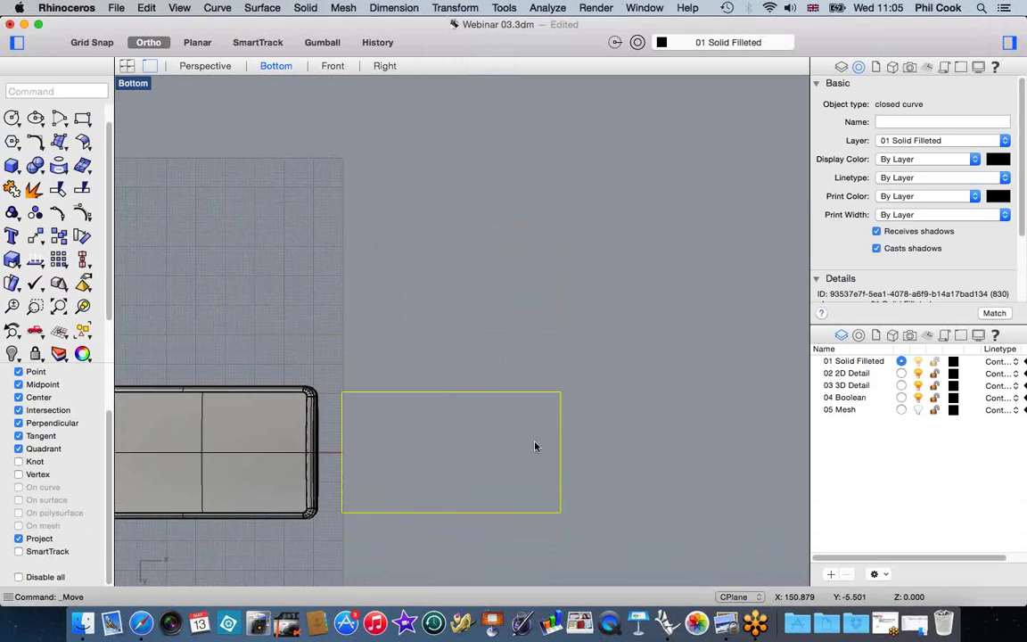
pyautogui.scroll(-6, 542, 445)
pyautogui.scroll(6, 519, 448)
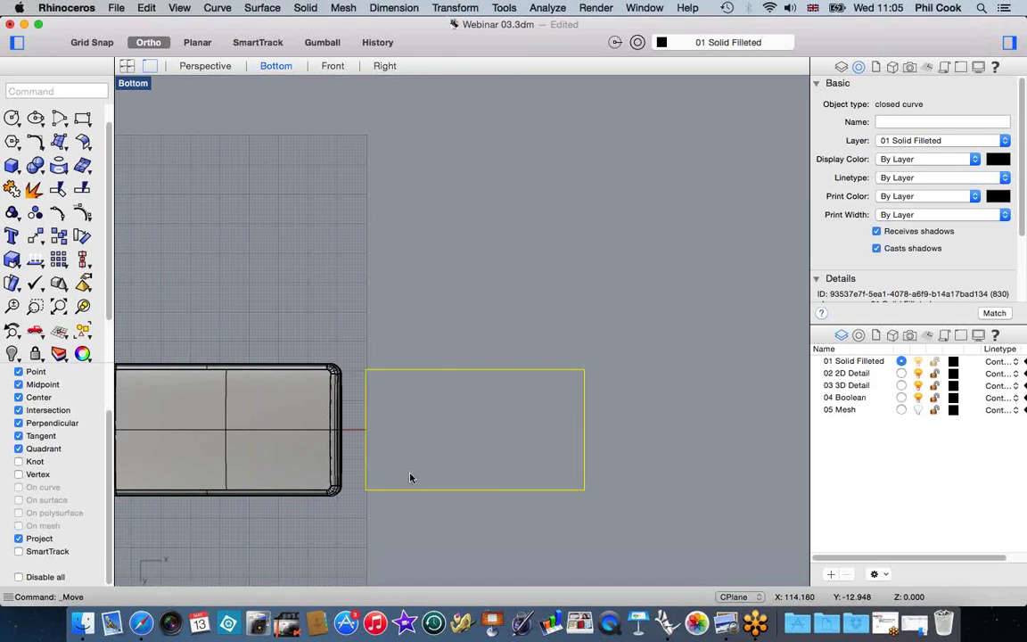
pyautogui.scroll(2, 409, 472)
pyautogui.click(437, 536)
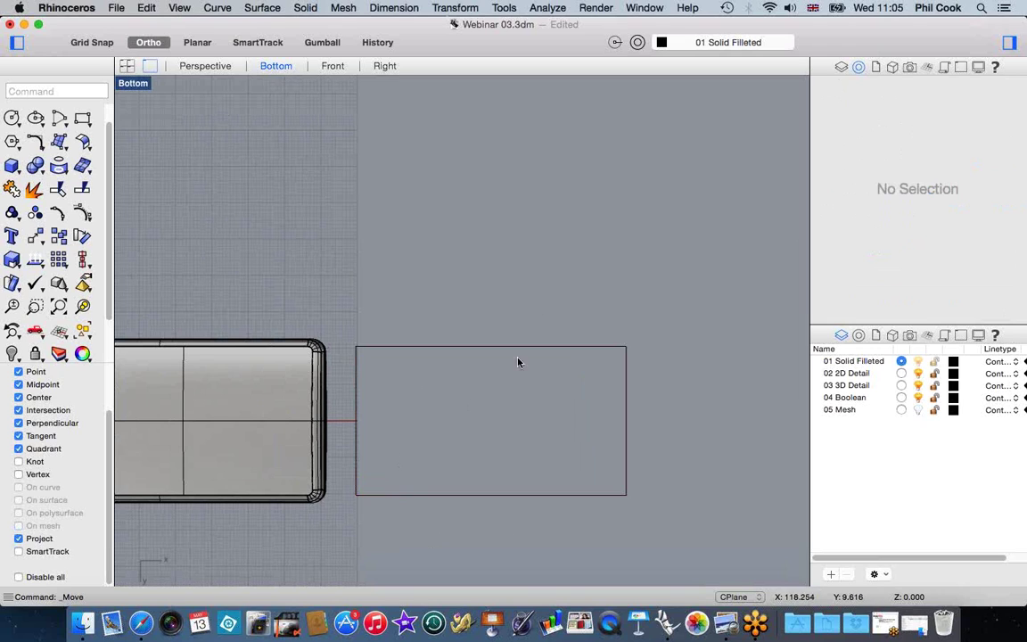
# Step: Draw a centre line through the rectangle between the midpoints of its two short sides
pyautogui.scroll(-2, 518, 362)
pyautogui.scroll(1, 492, 397)
pyautogui.scroll(3, 559, 446)
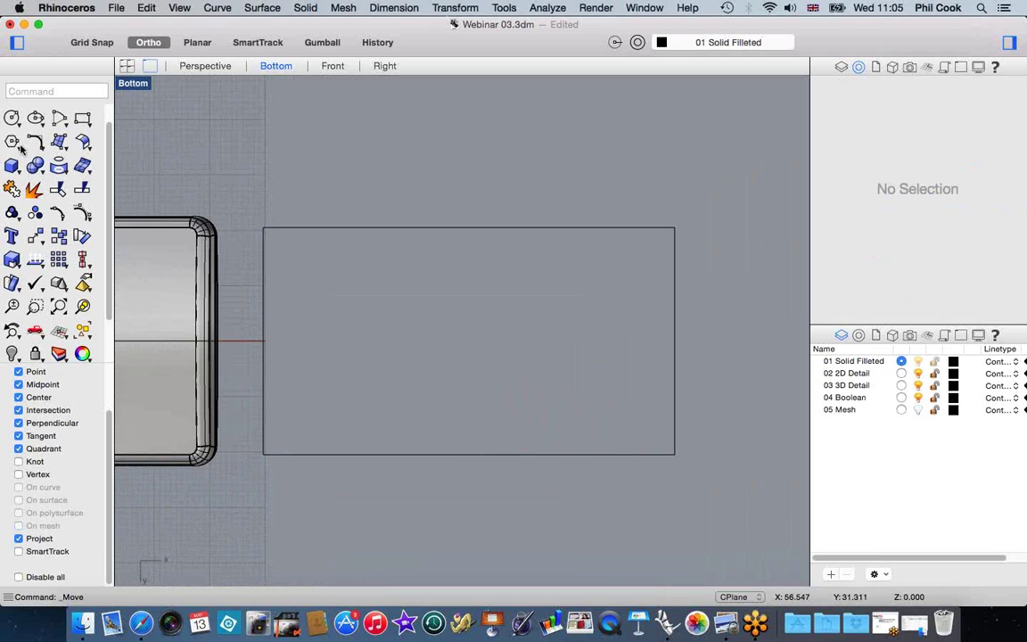
pyautogui.scroll(2, 108, 147)
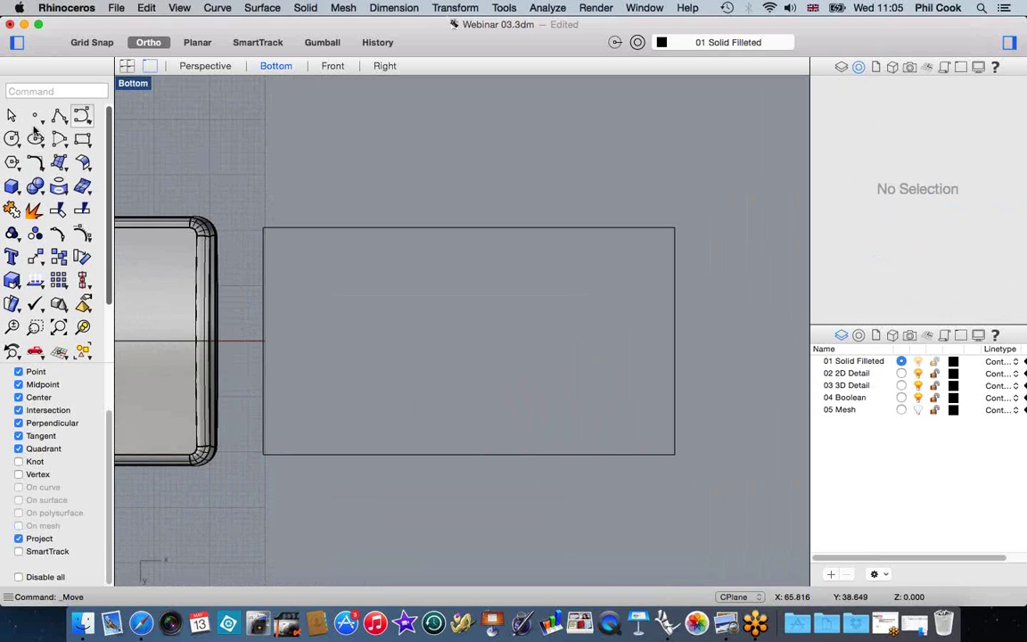
pyautogui.click(59, 118)
pyautogui.click(76, 121)
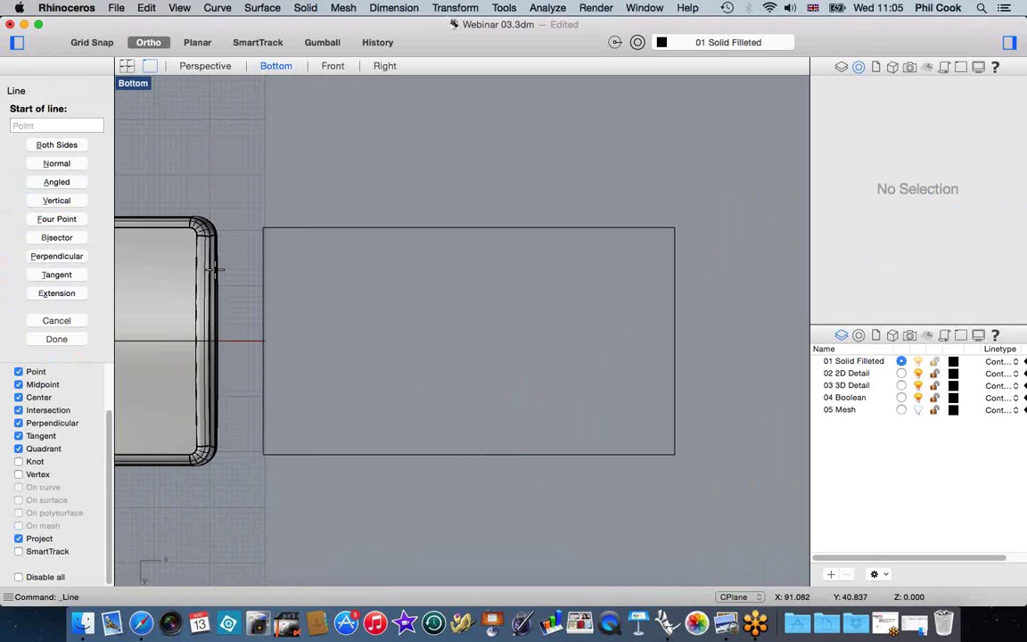
pyautogui.click(263, 341)
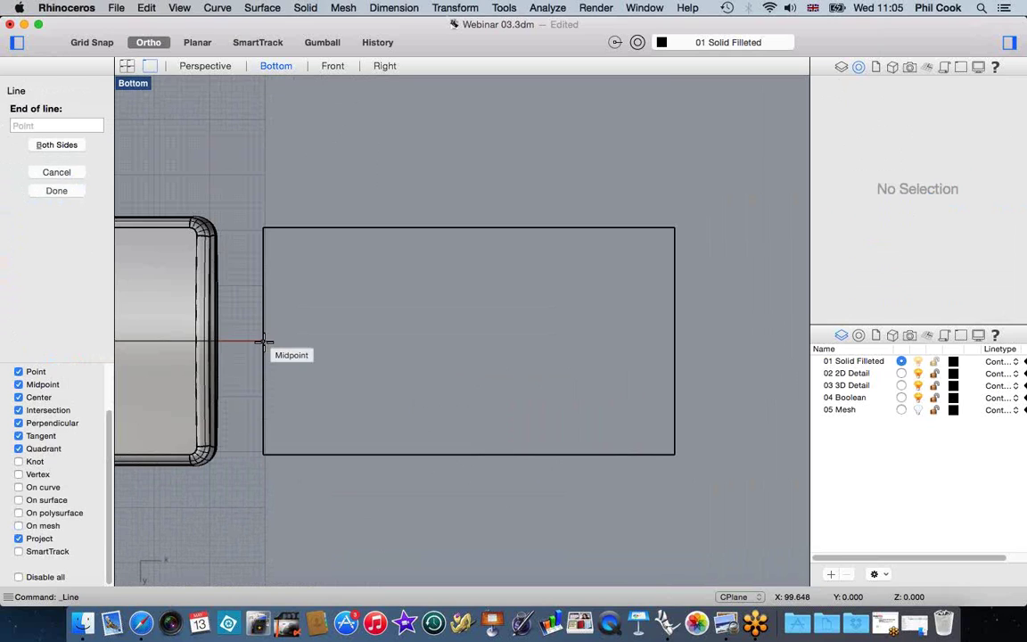
pyautogui.click(675, 343)
pyautogui.scroll(-3, 499, 350)
pyautogui.scroll(3, 489, 353)
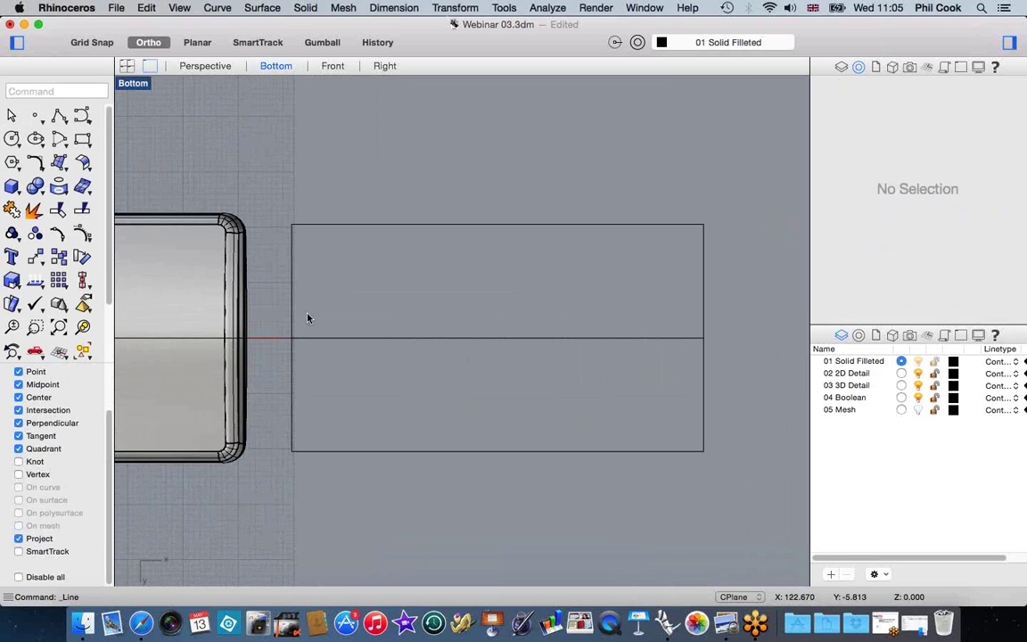
# Step: Draw a circle of radius 4 centred on the centre line, near the rectangle's end closest to the solid
pyautogui.click(12, 139)
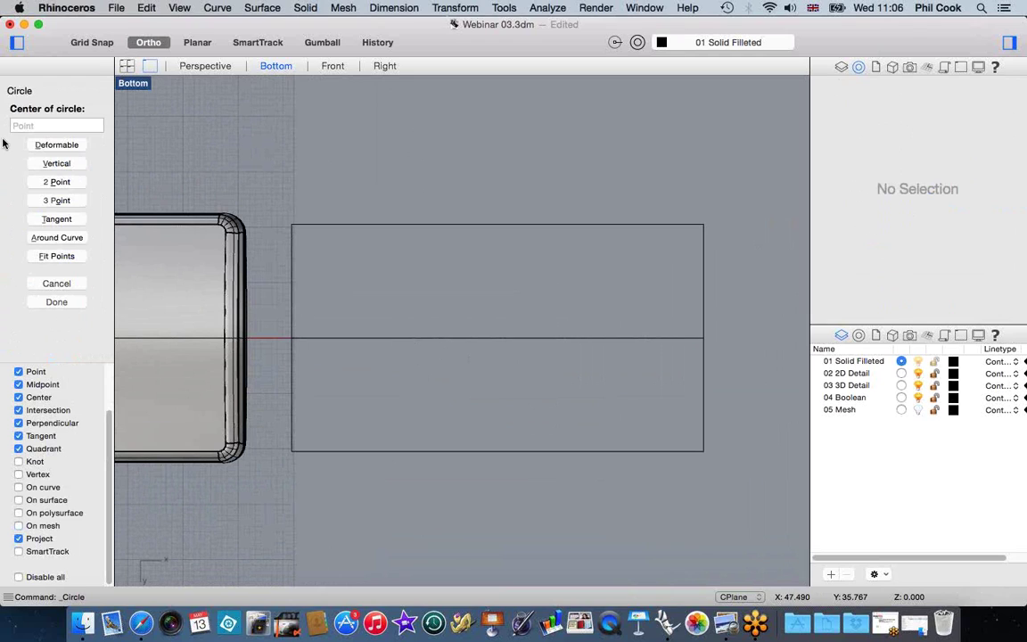
pyautogui.click(373, 339)
pyautogui.write('4')
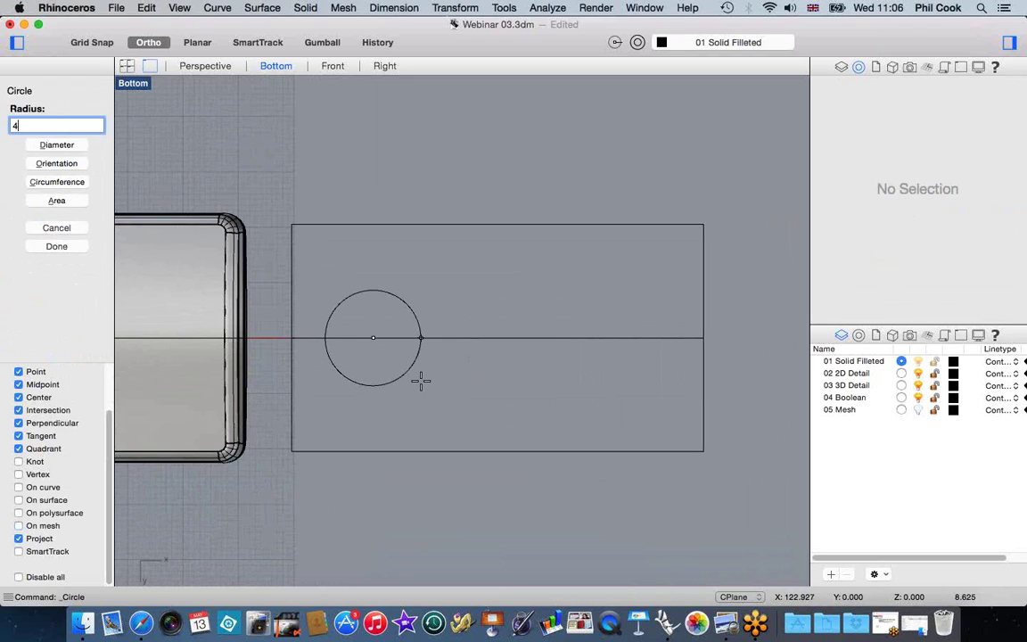
pyautogui.press('Return')
pyautogui.scroll(5, 373, 332)
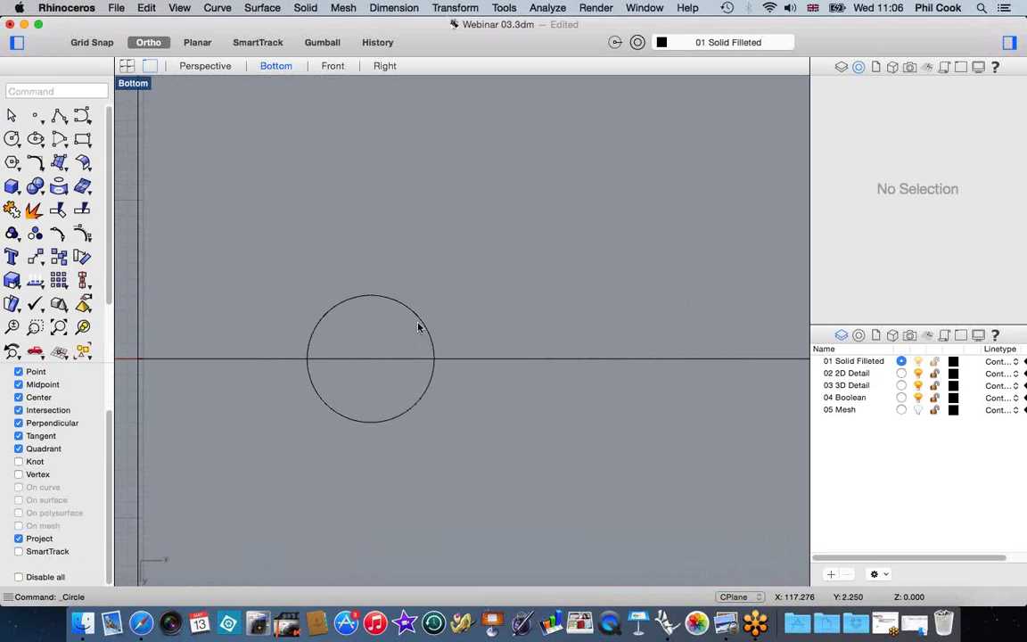
# Step: Offset the circle outward by 0.25 to form a thin ring and deselect it
pyautogui.click(424, 326)
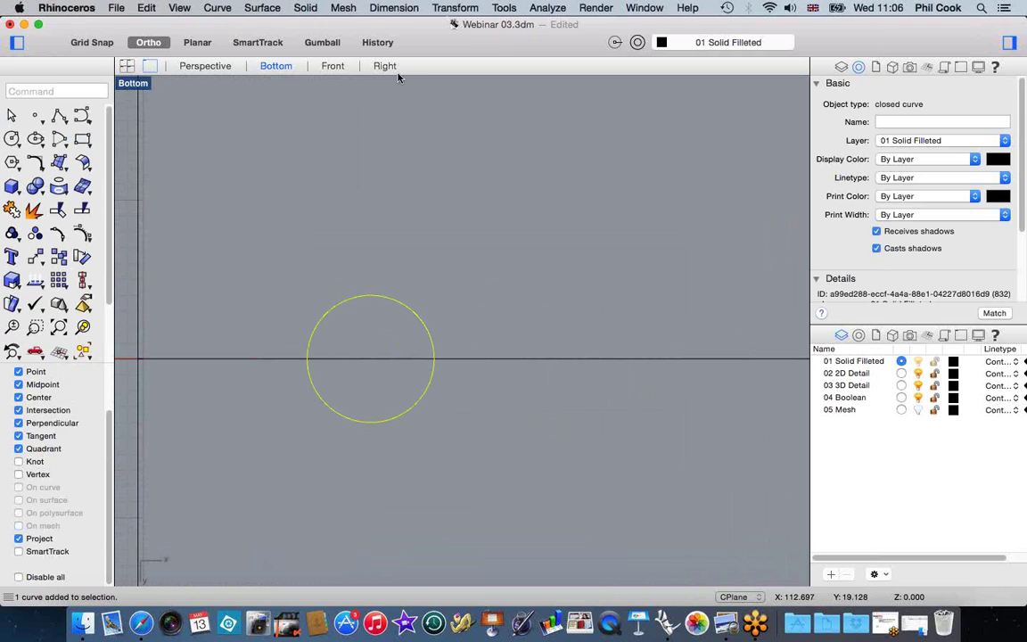
pyautogui.click(217, 8)
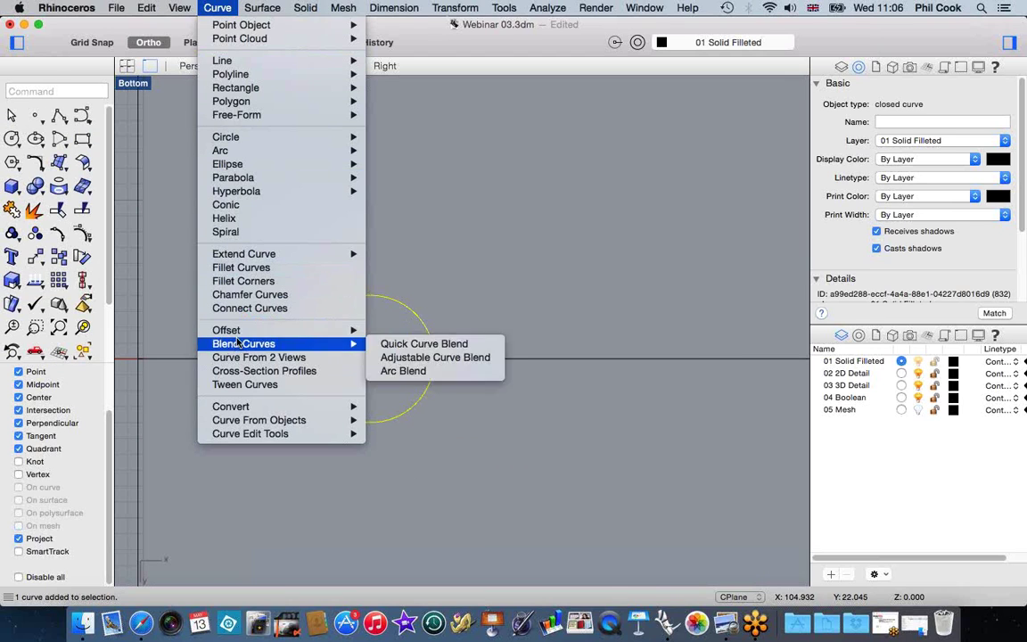
pyautogui.moveTo(237, 332)
pyautogui.click(421, 331)
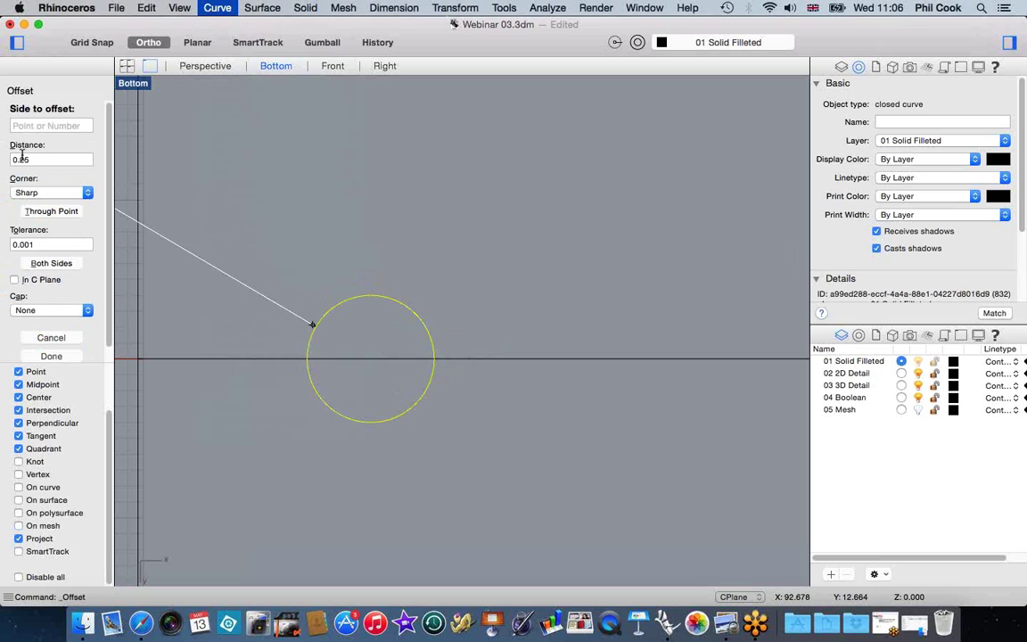
pyautogui.click(356, 213)
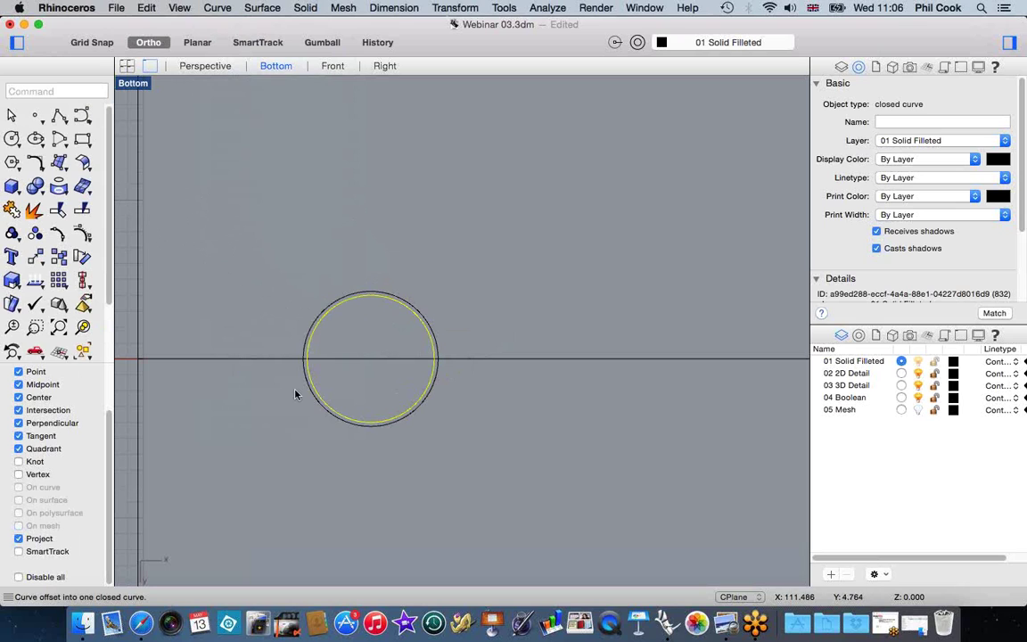
pyautogui.press('Escape')
pyautogui.scroll(2, 337, 339)
pyautogui.scroll(-5, 337, 337)
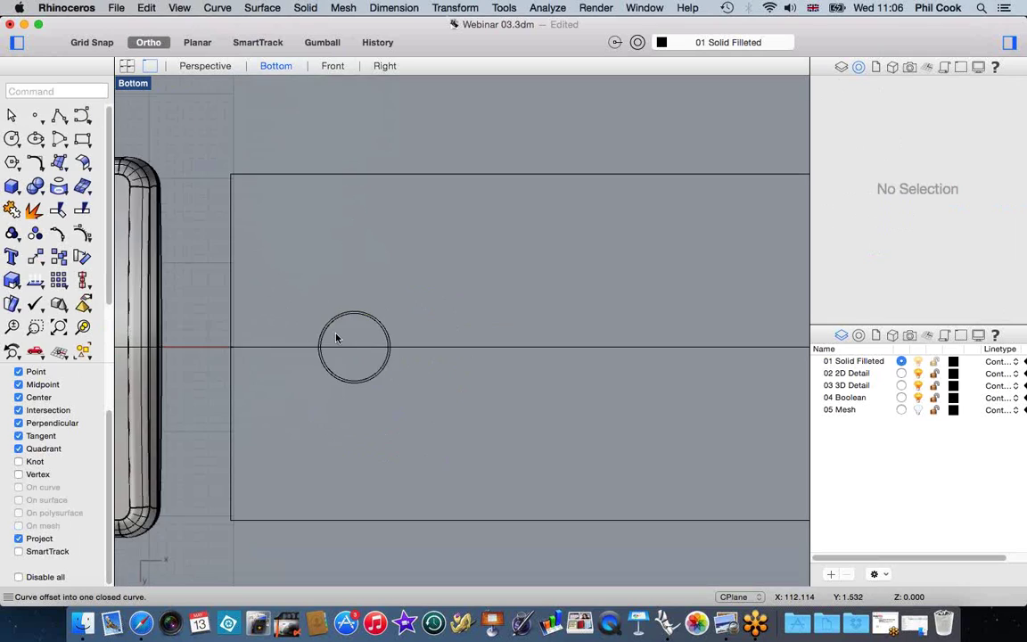
pyautogui.scroll(3, 337, 339)
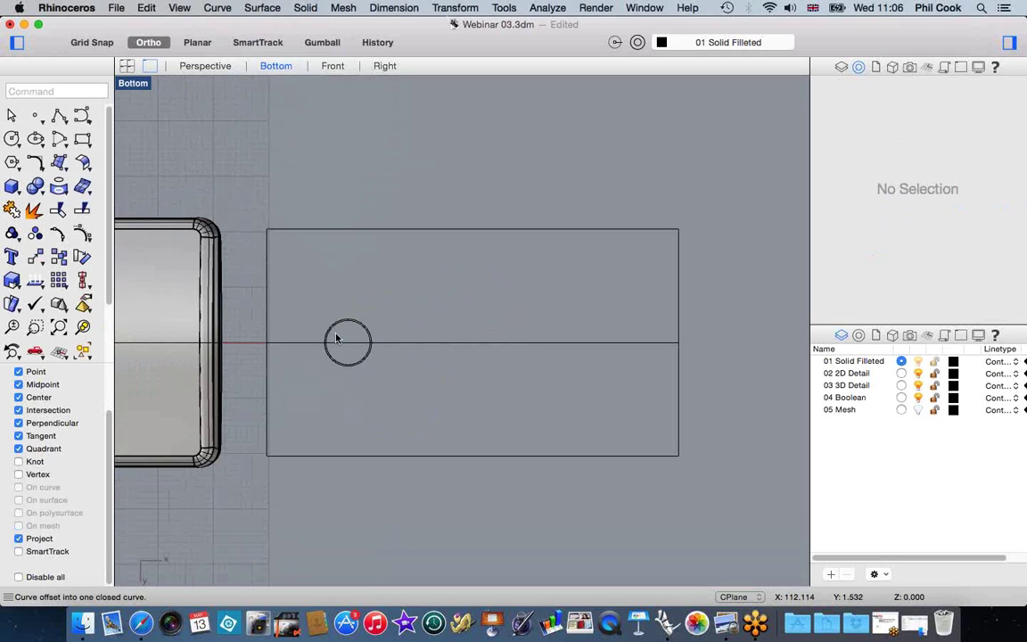
pyautogui.scroll(4, 354, 369)
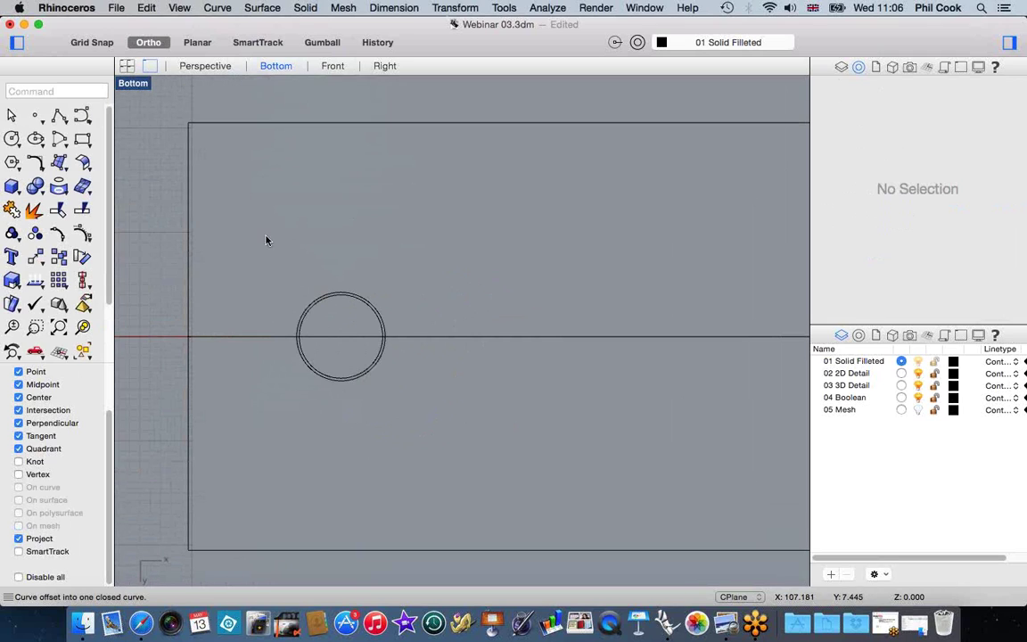
pyautogui.moveTo(276, 264); pyautogui.dragTo(406, 379)
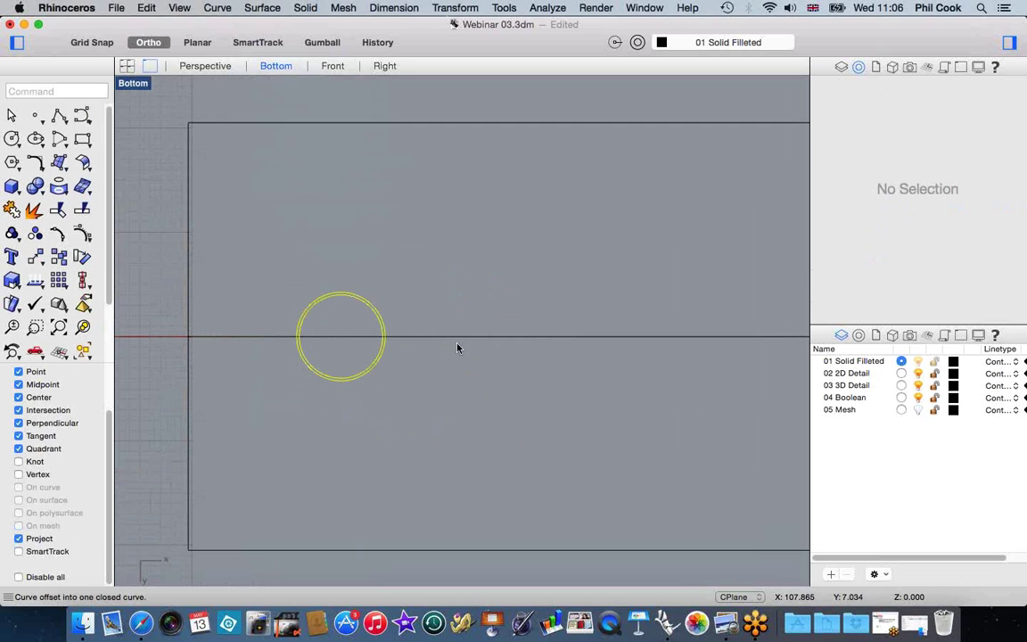
pyautogui.scroll(-3, 392, 392)
pyautogui.scroll(1, 446, 410)
pyautogui.write('offset')
pyautogui.press('Return')
pyautogui.press('Escape')
pyautogui.click(450, 8)
pyautogui.click(332, 321)
# Step: Copy the ring from the centre line 11 units upward, perpendicular to the line, inside the rectangle
pyautogui.moveTo(278, 303); pyautogui.dragTo(374, 384)
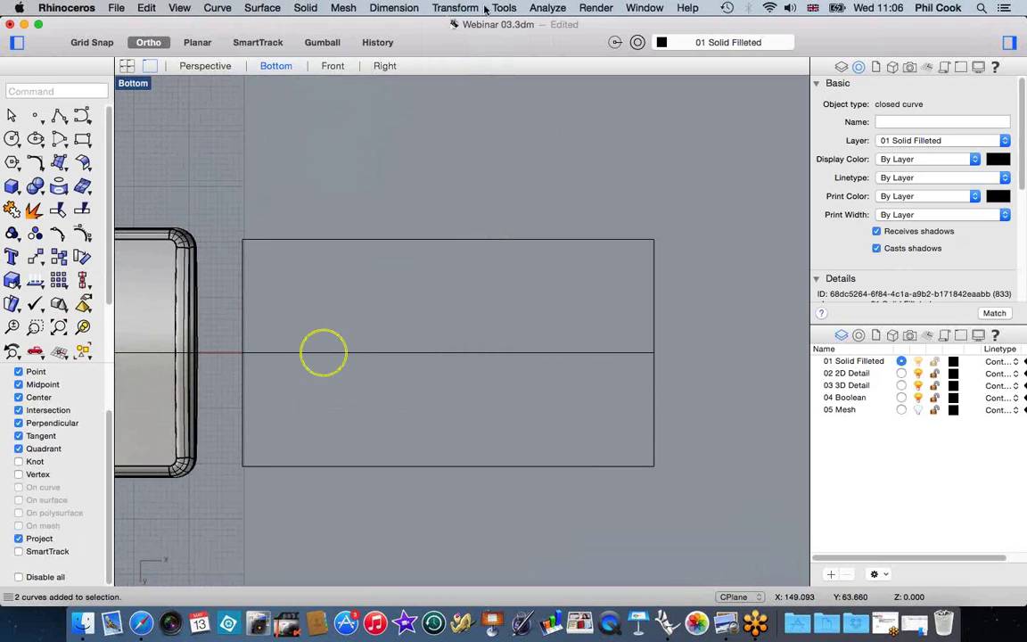
pyautogui.click(454, 8)
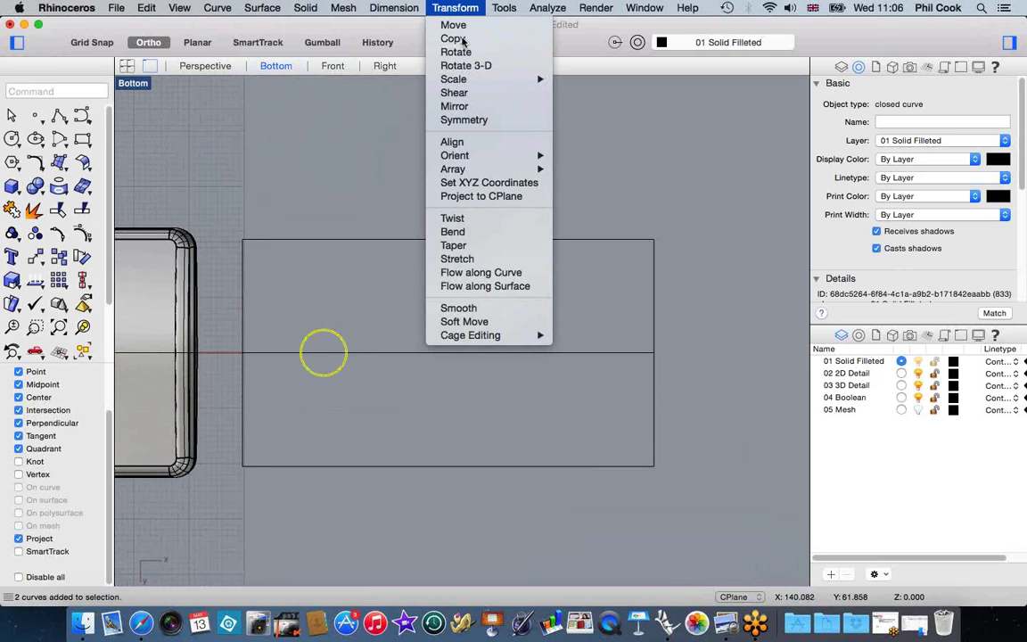
pyautogui.click(455, 39)
pyautogui.scroll(5, 310, 345)
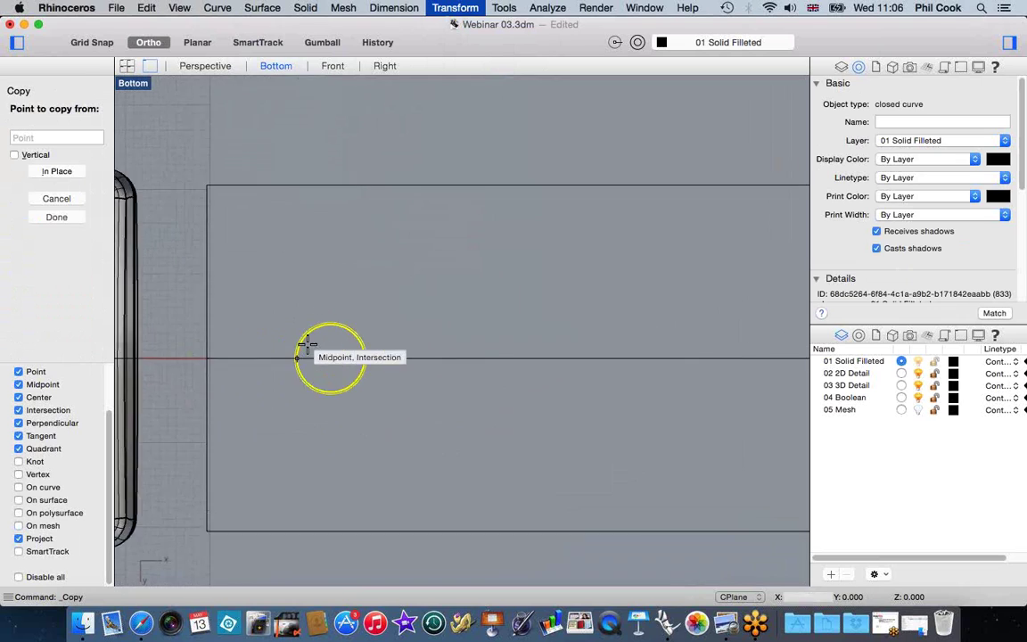
pyautogui.click(359, 332)
pyautogui.scroll(-4, 357, 331)
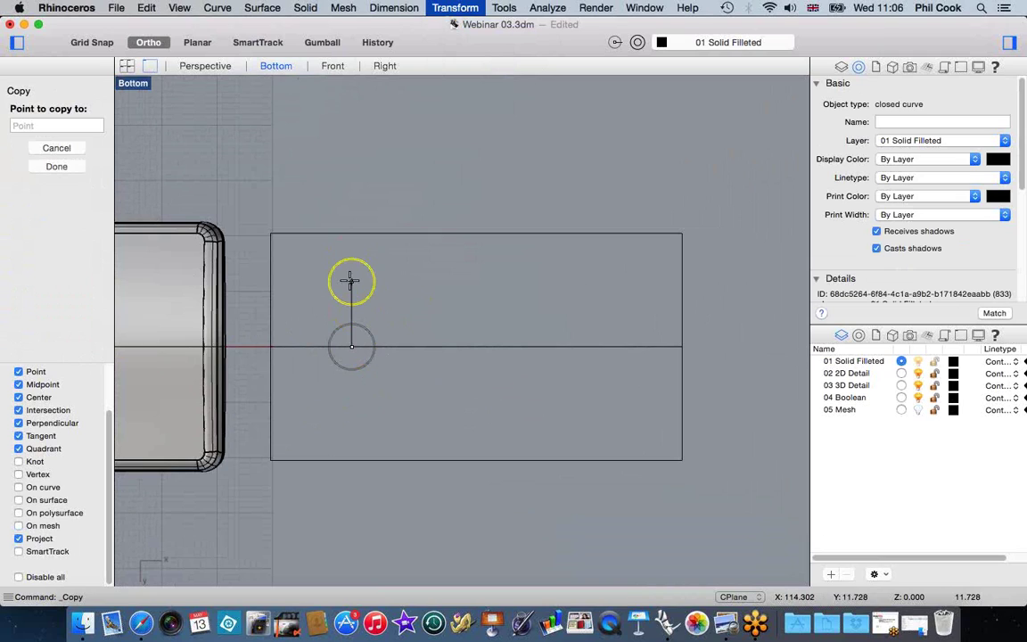
pyautogui.write('1')
pyautogui.press('Return')
pyautogui.click(351, 282)
pyautogui.press('Return')
pyautogui.press('Escape')
# Step: Mirror the upper ring across the X axis to place a matching ring below the centre line, and deselect it
pyautogui.moveTo(304, 253); pyautogui.dragTo(390, 317)
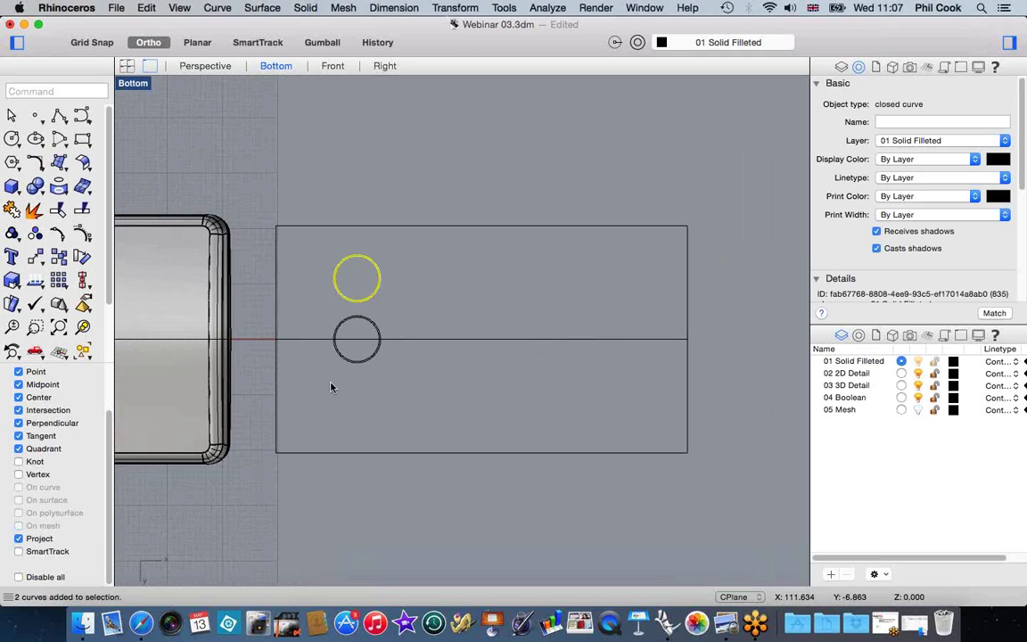
pyautogui.click(456, 8)
pyautogui.click(483, 106)
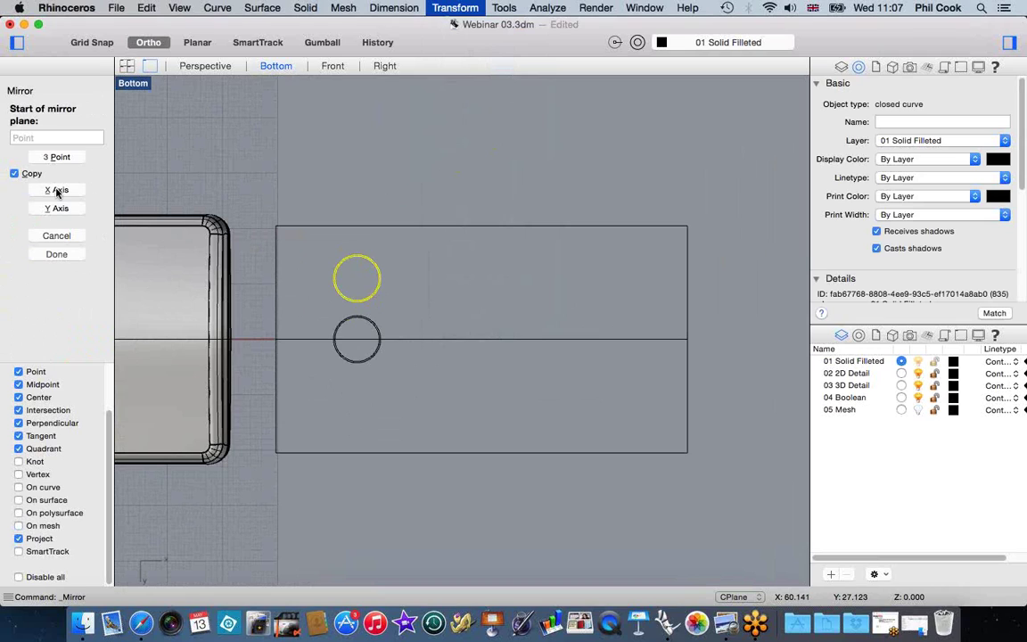
pyautogui.click(56, 191)
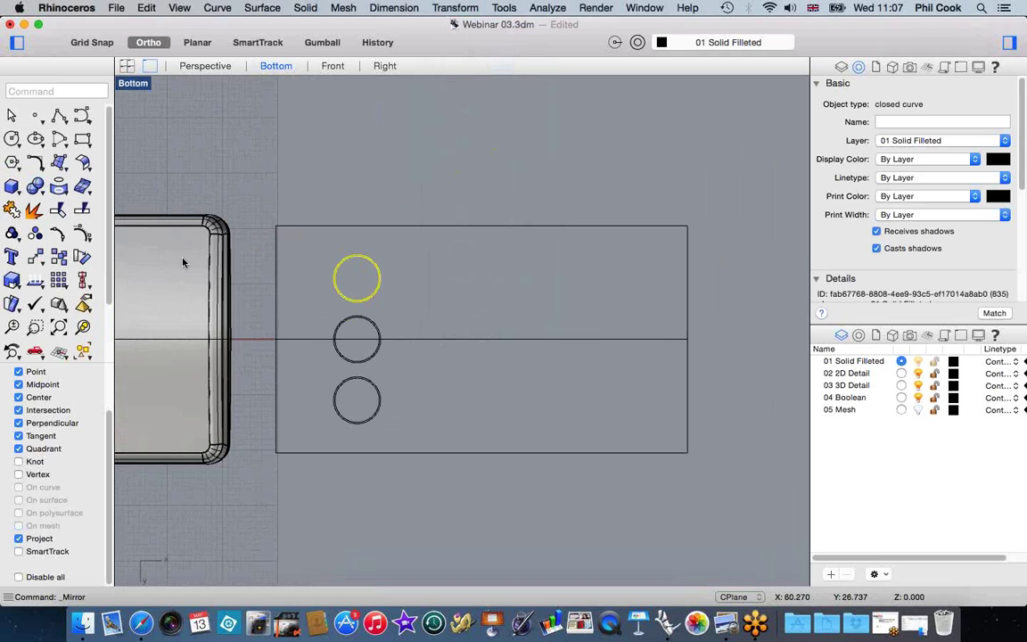
pyautogui.click(365, 165)
# Step: Try to copy the column of three rings 11 units along the centre line, away from the solid
pyautogui.moveTo(321, 247); pyautogui.dragTo(402, 434)
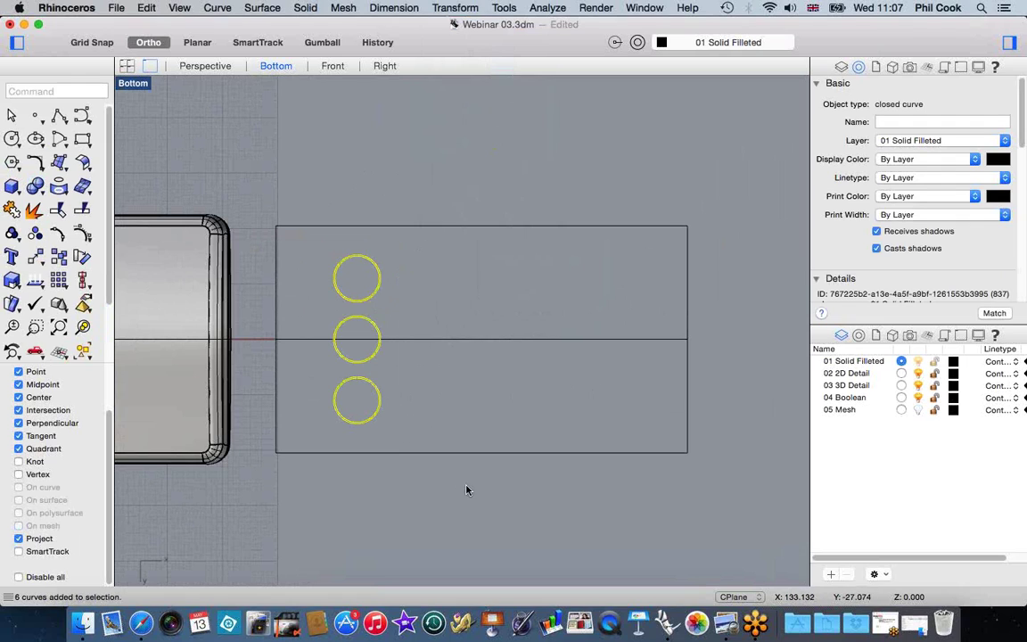
pyautogui.click(455, 8)
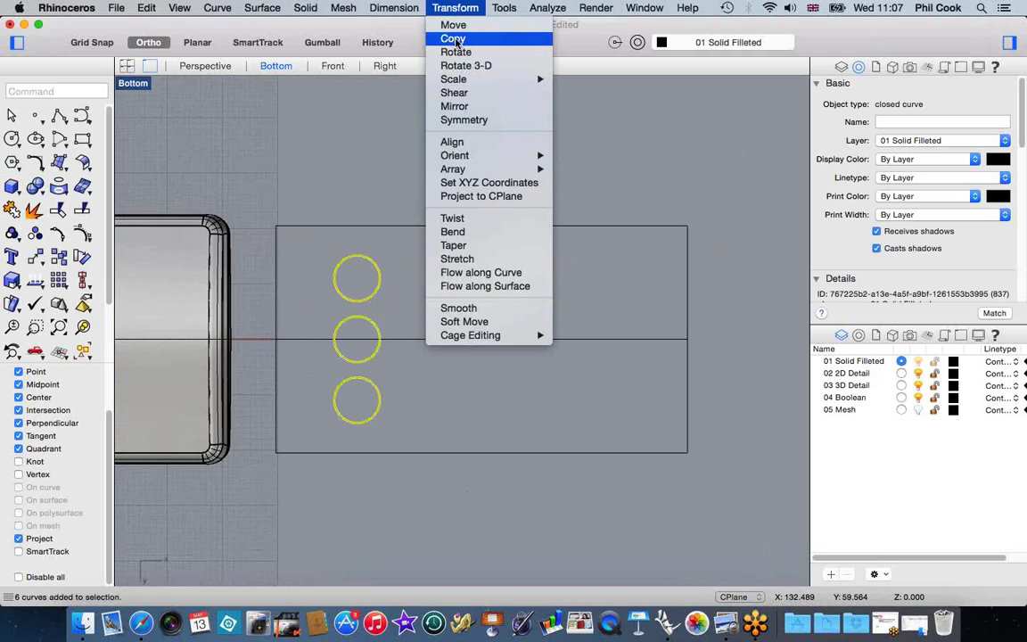
pyautogui.click(453, 38)
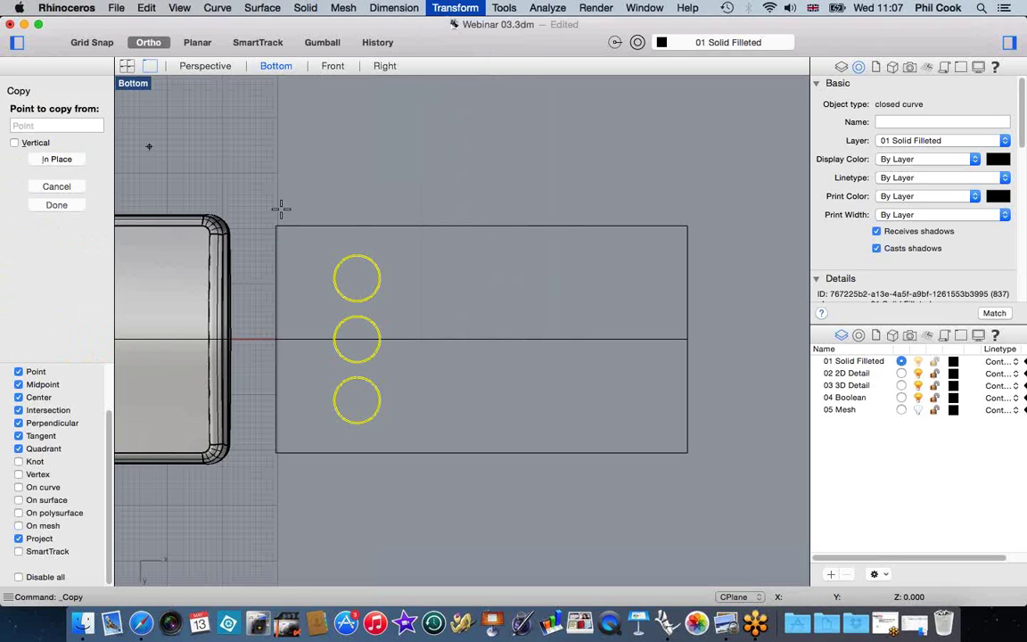
pyautogui.scroll(3, 356, 275)
pyautogui.click(374, 256)
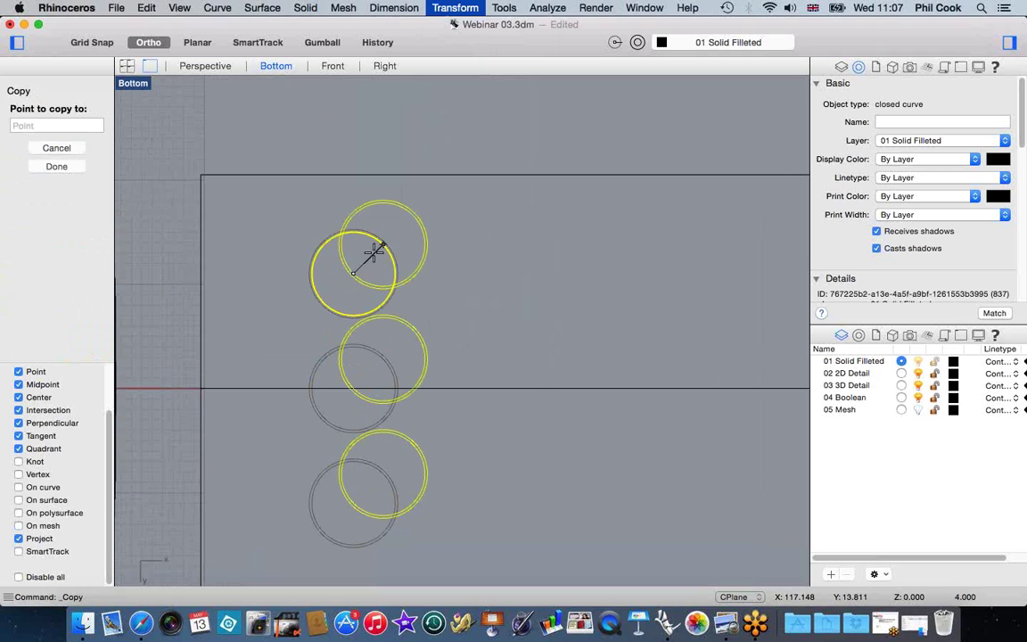
pyautogui.scroll(-5, 368, 258)
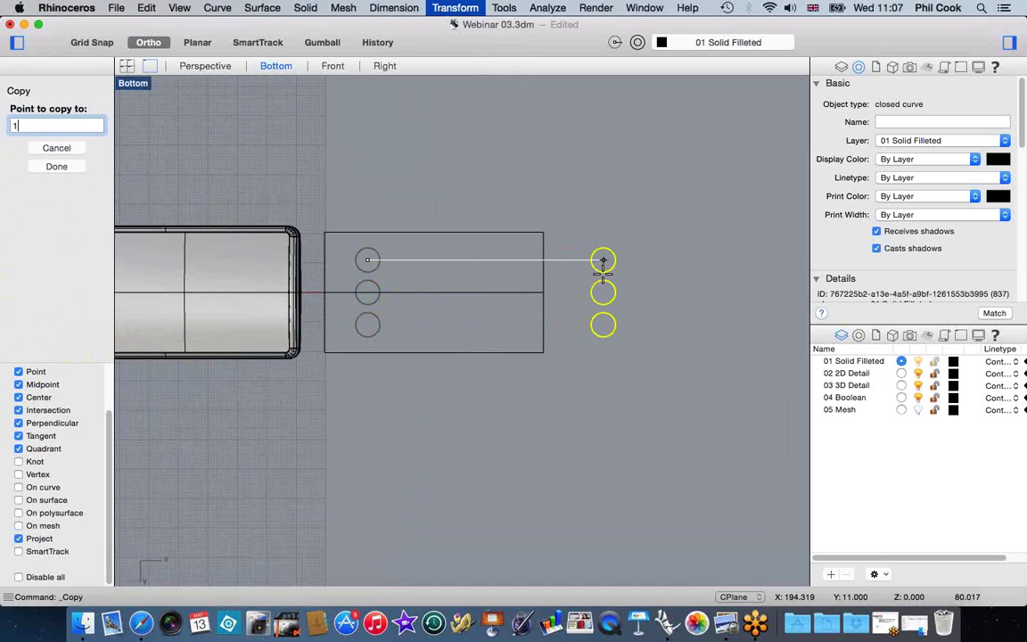
pyautogui.press('Return')
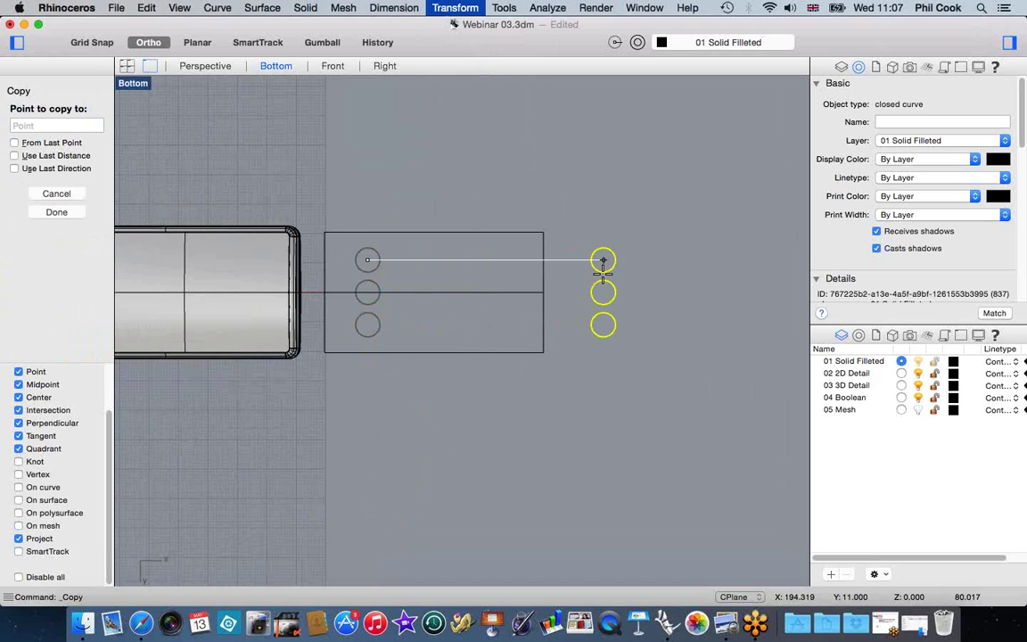
pyautogui.click(602, 260)
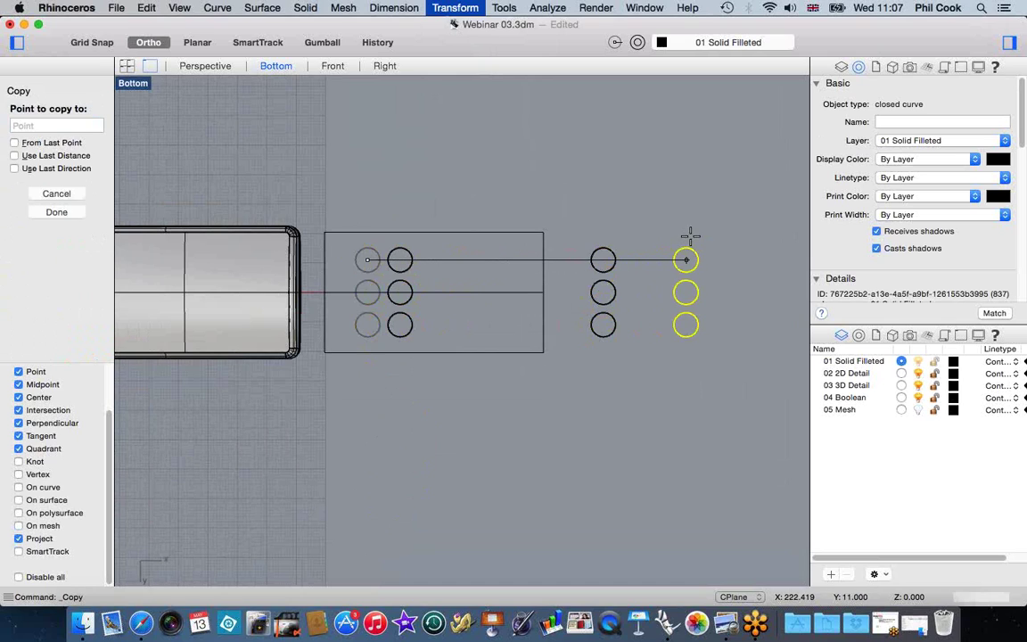
# Step: Try to repeat the ring column copy from the last point, using the last distance and last direction
pyautogui.click(14, 143)
pyautogui.click(15, 156)
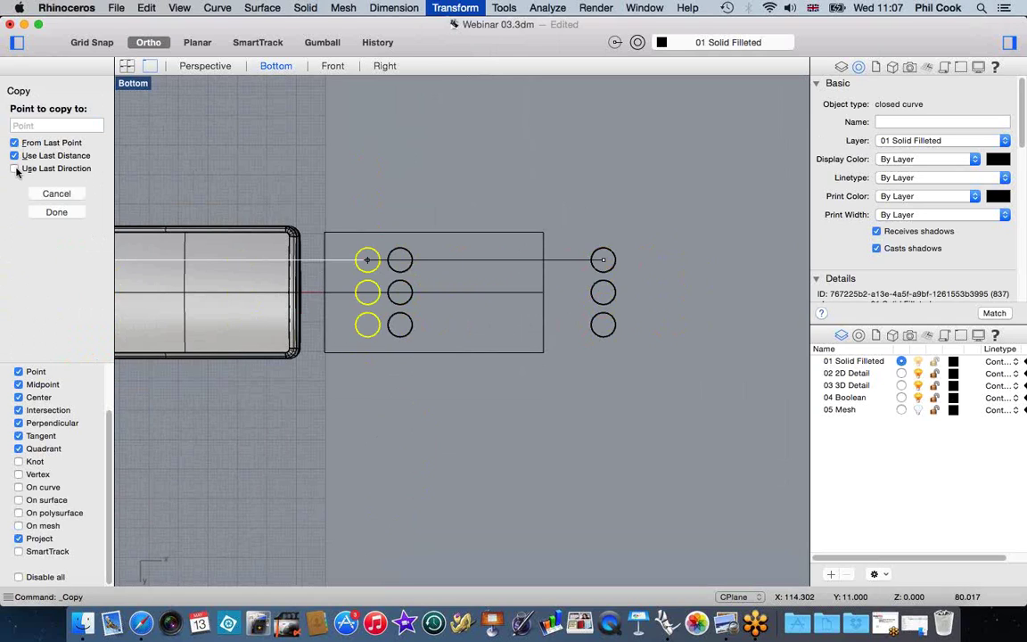
pyautogui.click(15, 169)
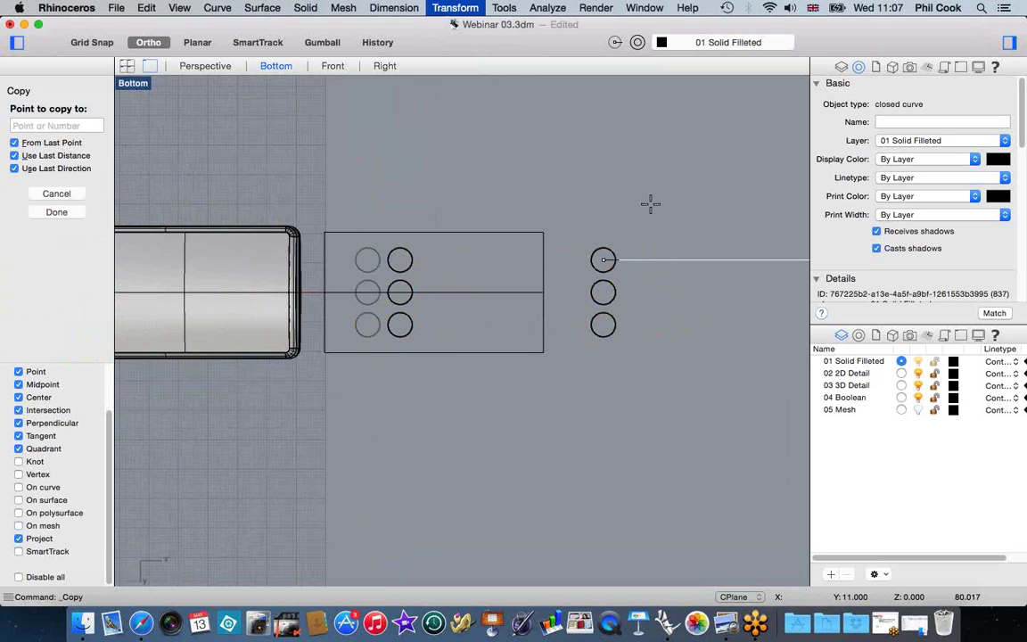
pyautogui.scroll(-2, 644, 252)
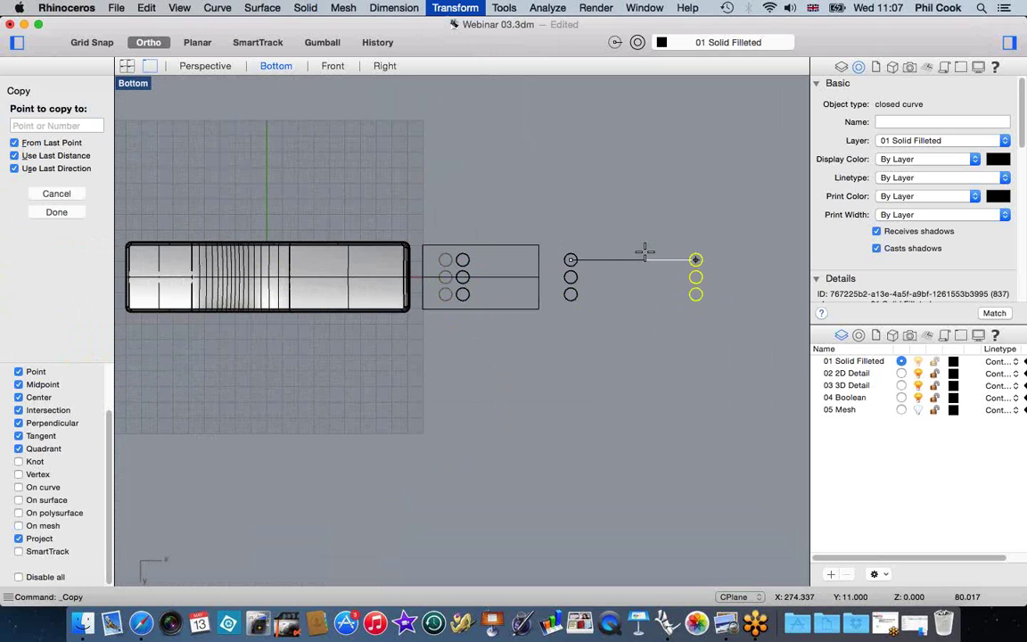
pyautogui.press('Return')
pyautogui.press('Escape')
# Step: Delete the stray ring column outside the rectangle and the second column inside it, keeping only the original column
pyautogui.scroll(3, 598, 243)
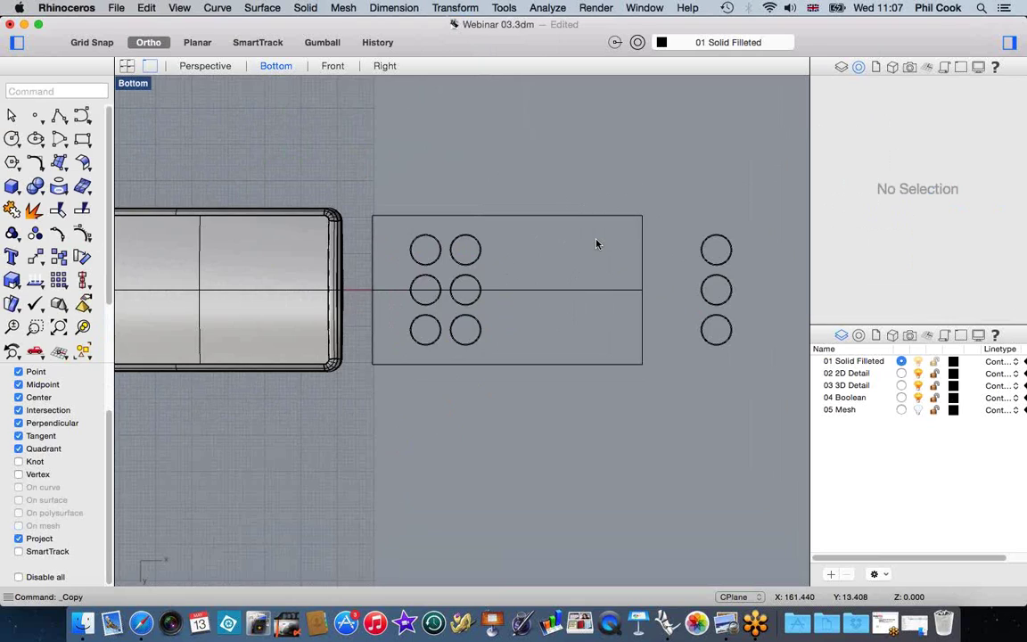
pyautogui.moveTo(646, 200); pyautogui.dragTo(747, 380)
pyautogui.press('Delete')
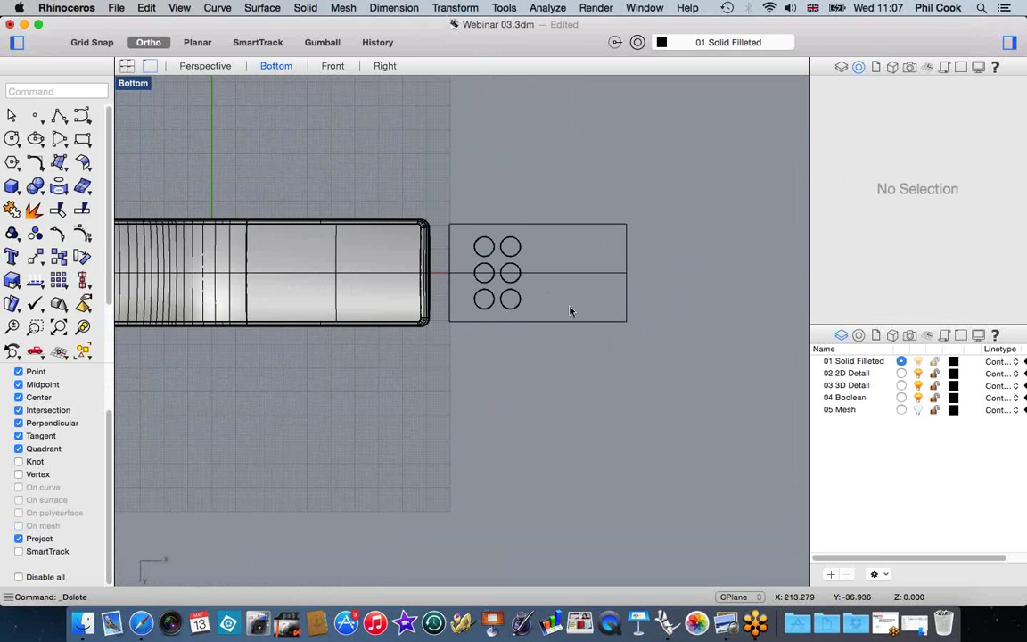
pyautogui.scroll(2, 496, 254)
pyautogui.scroll(4, 495, 255)
pyautogui.moveTo(504, 156); pyautogui.dragTo(642, 525)
pyautogui.press('Delete')
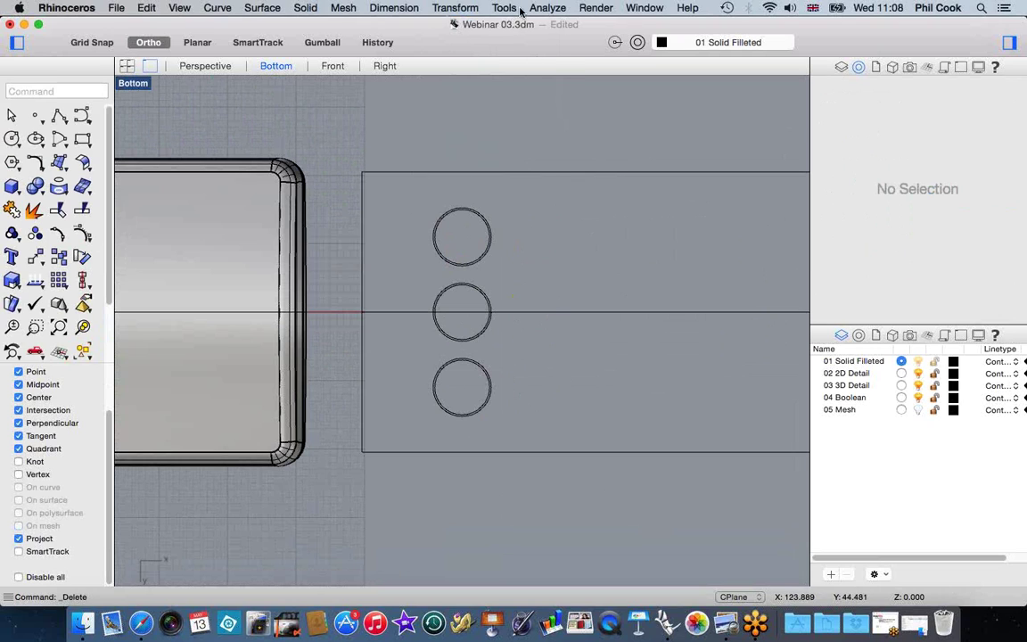
pyautogui.click(468, 8)
pyautogui.click(454, 37)
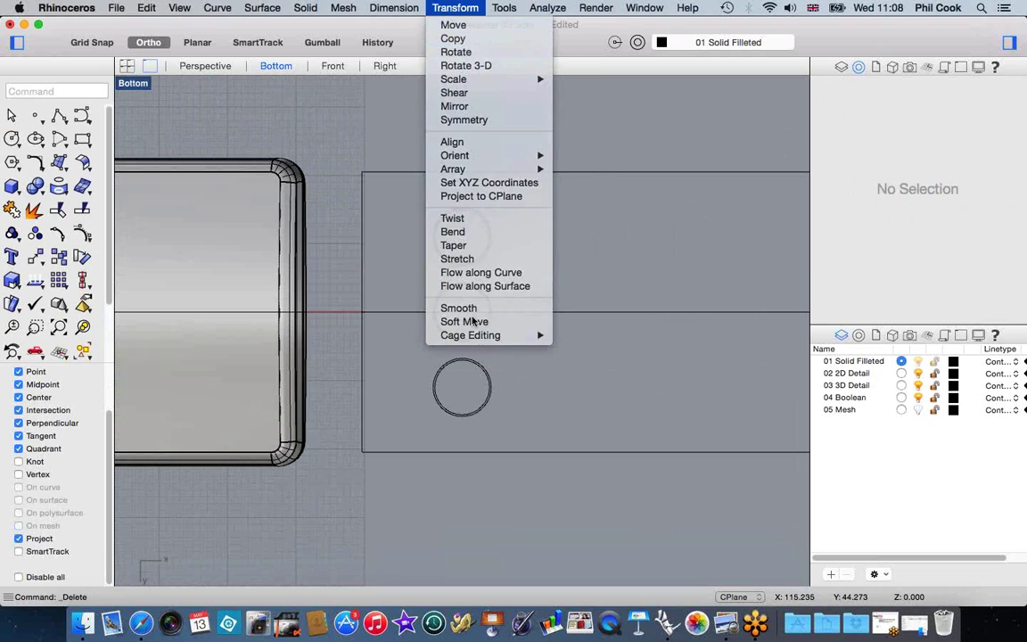
pyautogui.moveTo(407, 185); pyautogui.dragTo(531, 435)
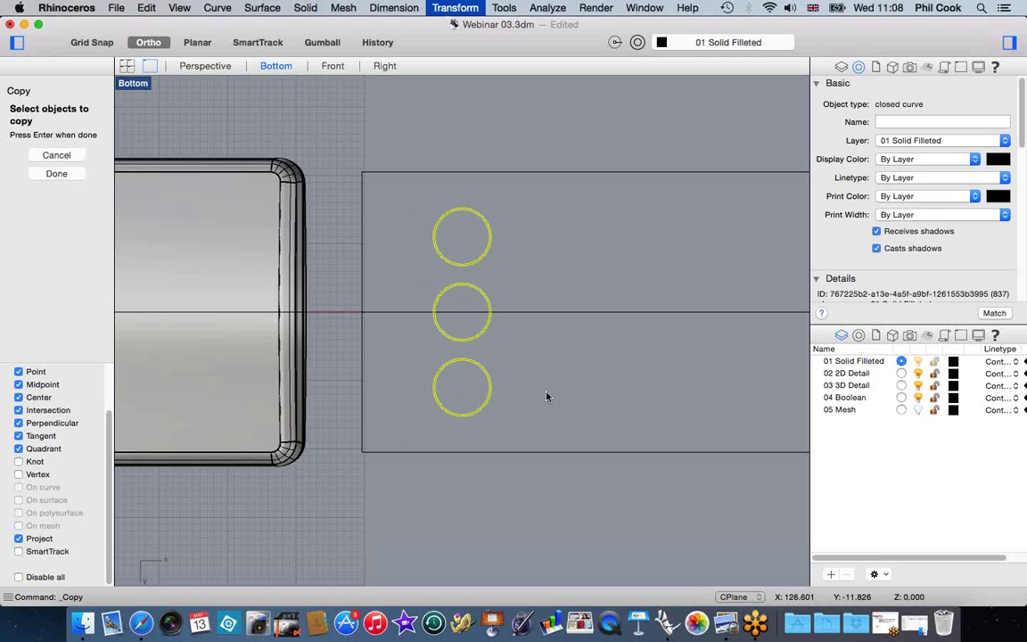
pyautogui.press('Return')
pyautogui.scroll(3, 477, 230)
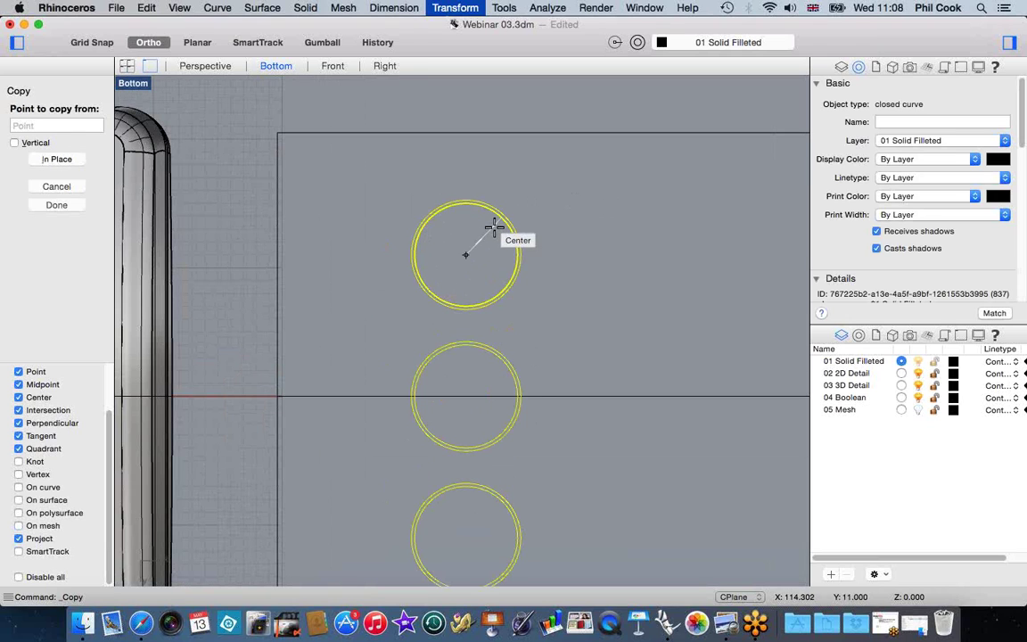
pyautogui.click(476, 234)
pyautogui.scroll(-5, 466, 234)
pyautogui.write('11')
pyautogui.press('Return')
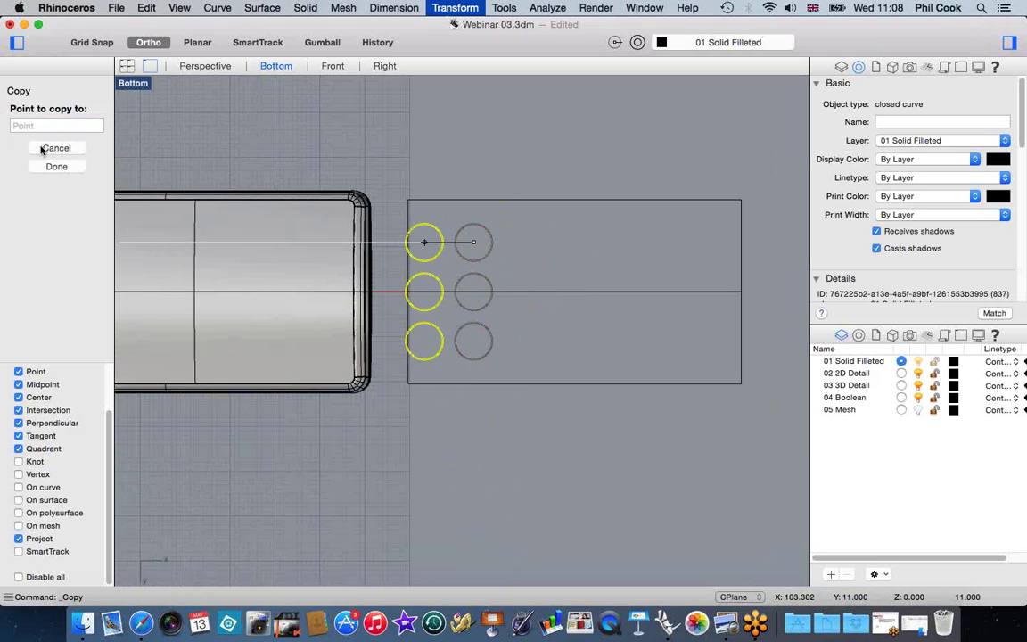
pyautogui.press('Escape')
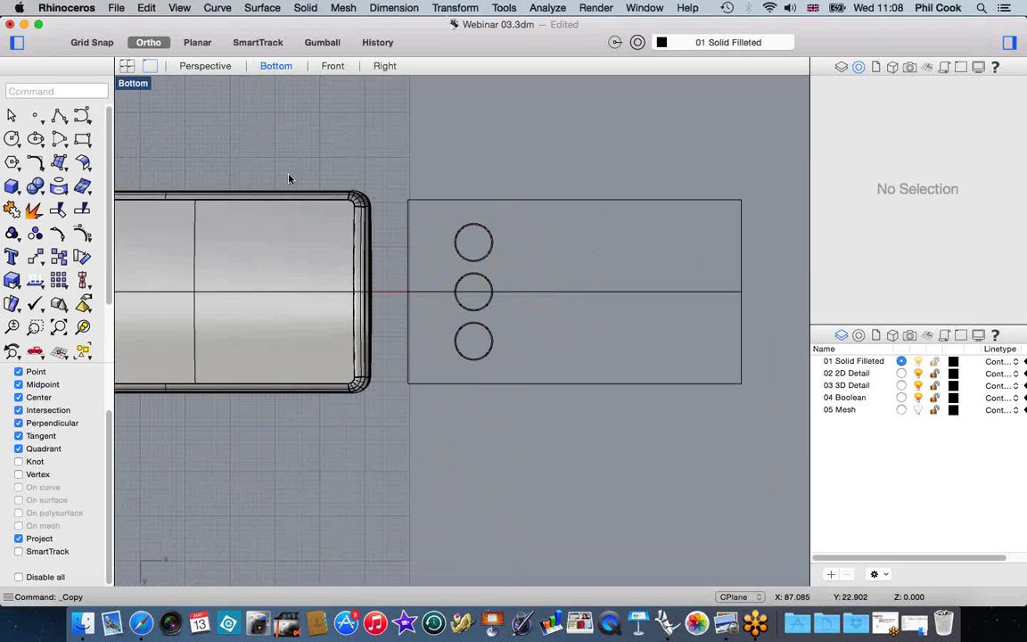
# Step: Copy the column of three rings 11 units along the centre line, away from the solid
pyautogui.scroll(4, 541, 279)
pyautogui.click(388, 183)
pyautogui.click(345, 160)
pyautogui.moveTo(344, 160); pyautogui.dragTo(526, 446)
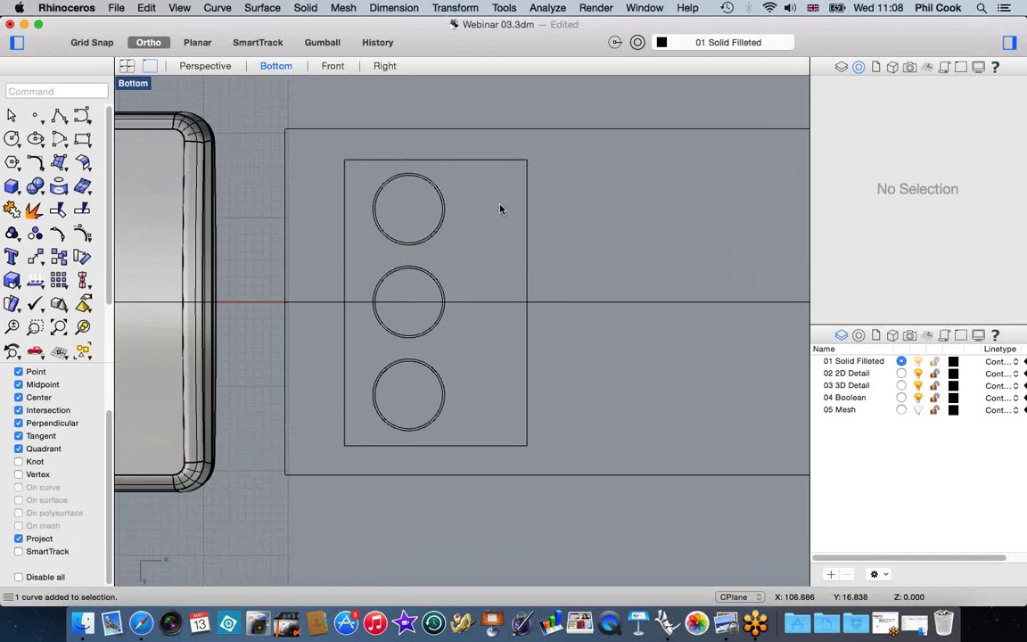
pyautogui.press('Return')
pyautogui.click(481, 202)
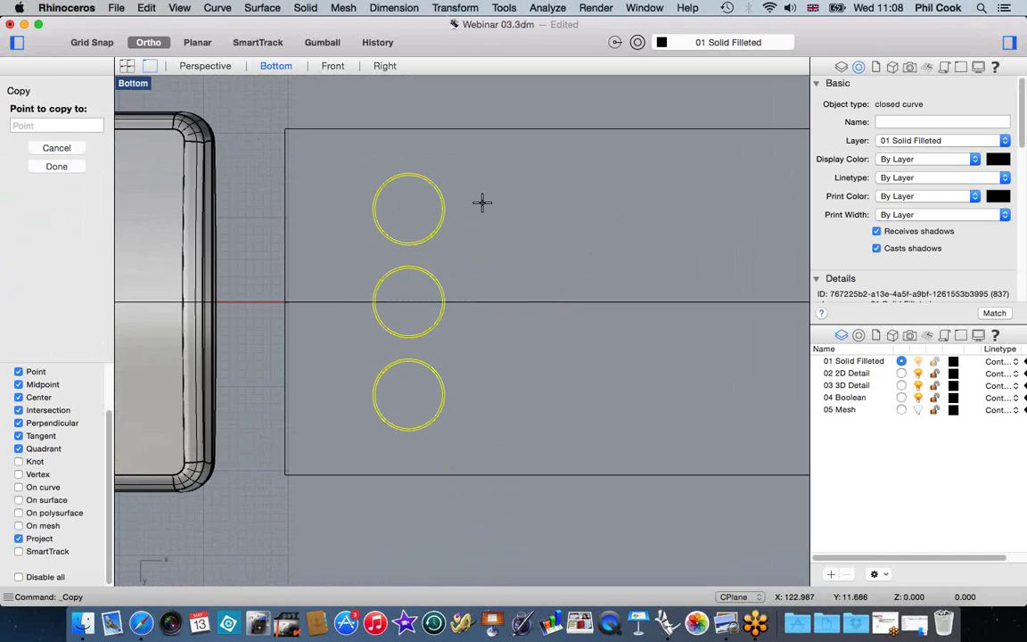
pyautogui.write('1')
pyautogui.press('Return')
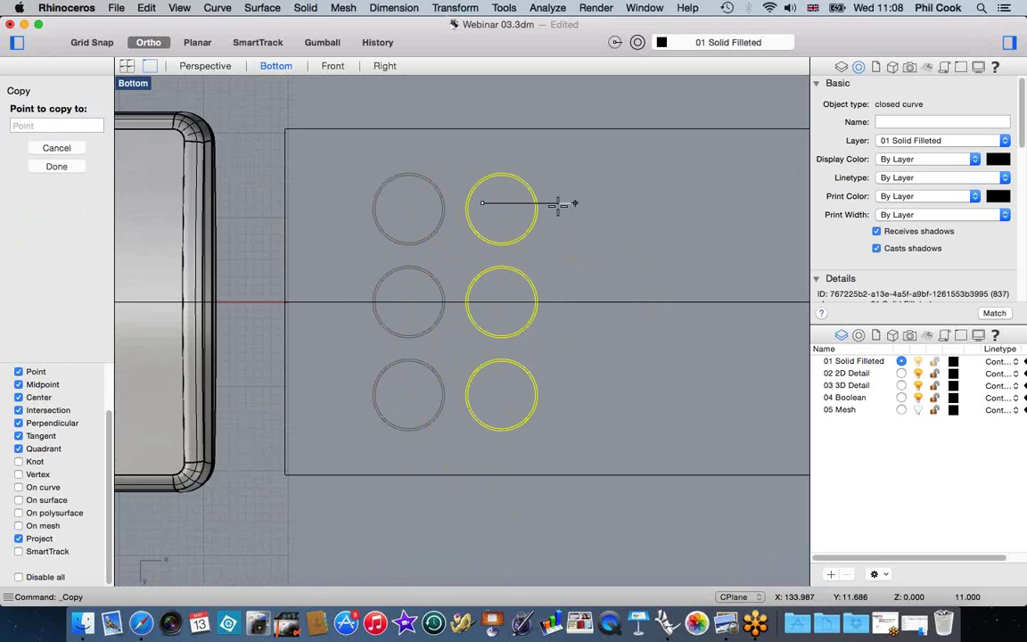
# Step: Add two more copies of the ring column from the last point with the last distance and direction, making four columns
pyautogui.click(14, 143)
pyautogui.click(14, 155)
pyautogui.click(15, 169)
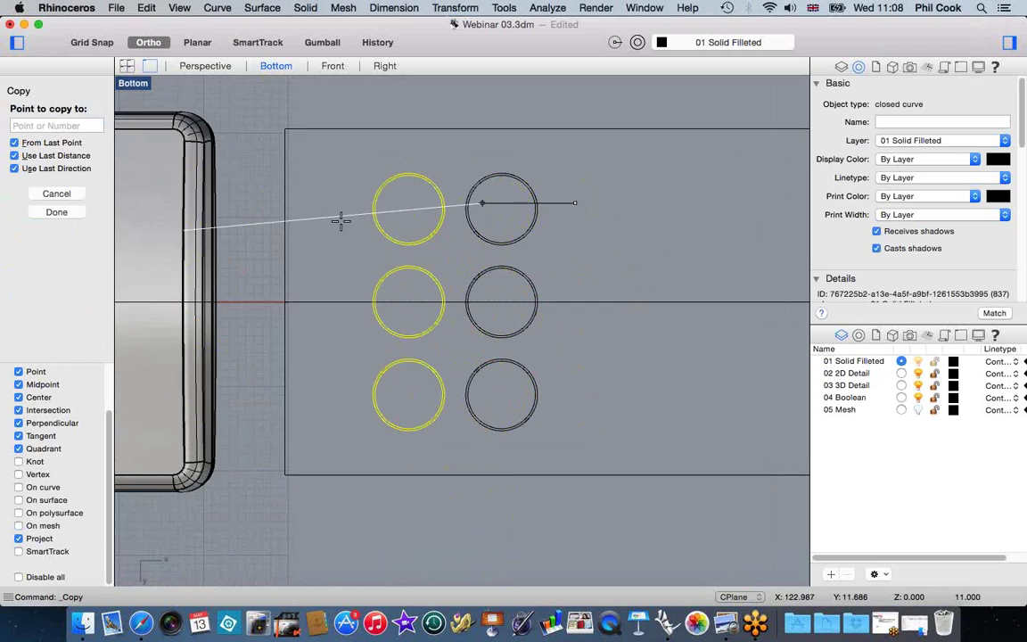
pyautogui.scroll(-5, 374, 286)
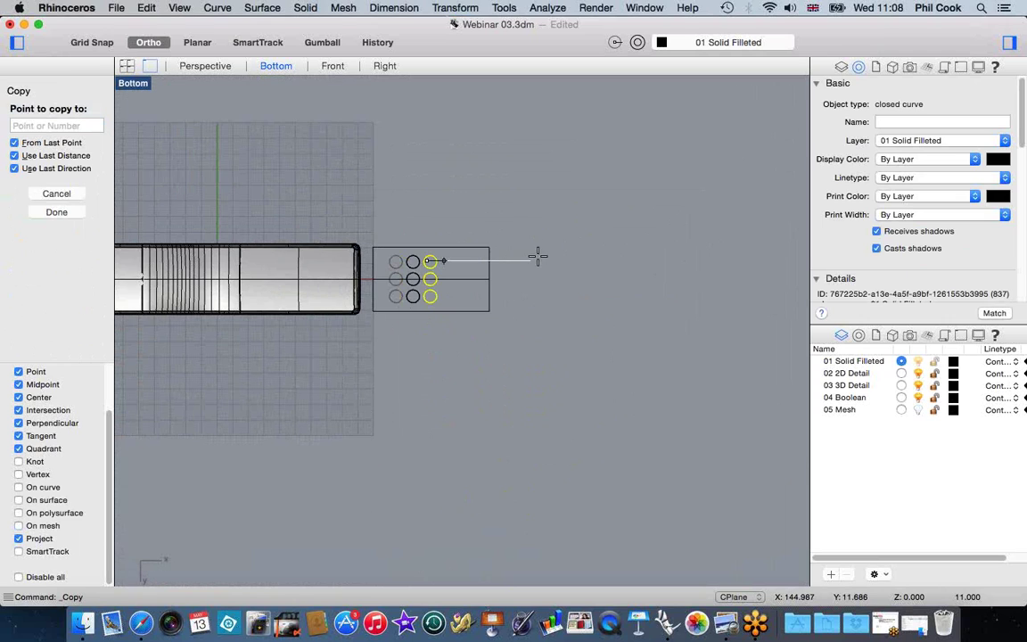
pyautogui.click(549, 260)
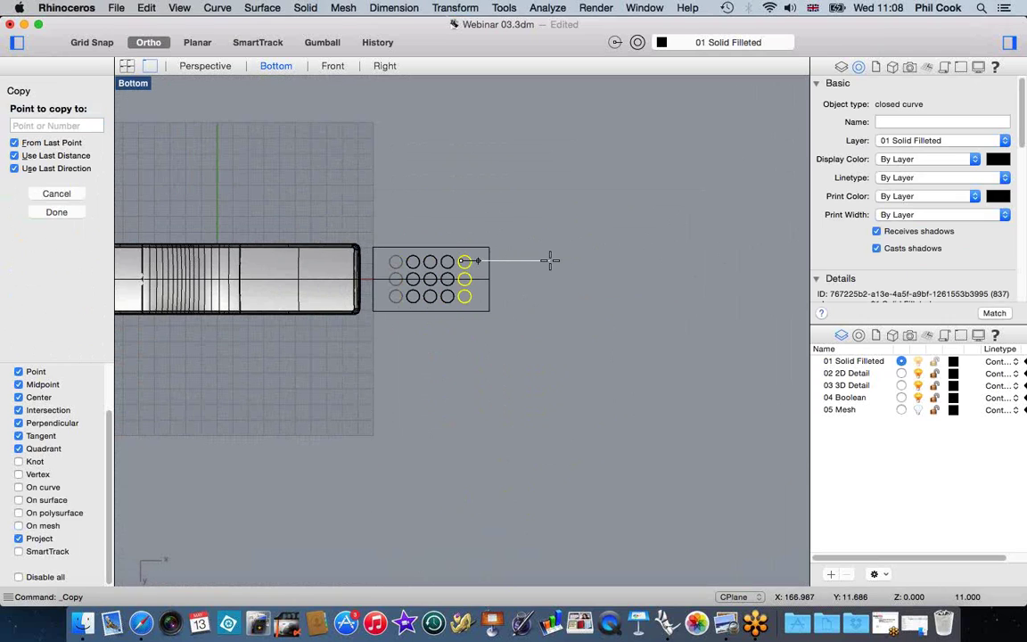
pyautogui.press('Return')
pyautogui.press('Escape')
pyautogui.scroll(5, 366, 297)
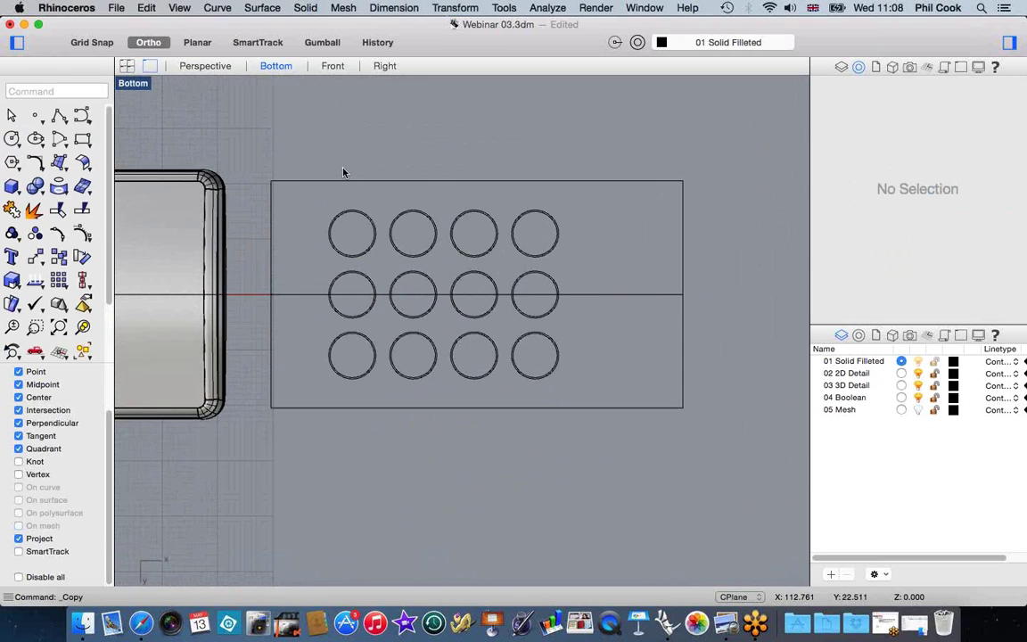
pyautogui.scroll(2, 344, 169)
pyautogui.scroll(2, 356, 233)
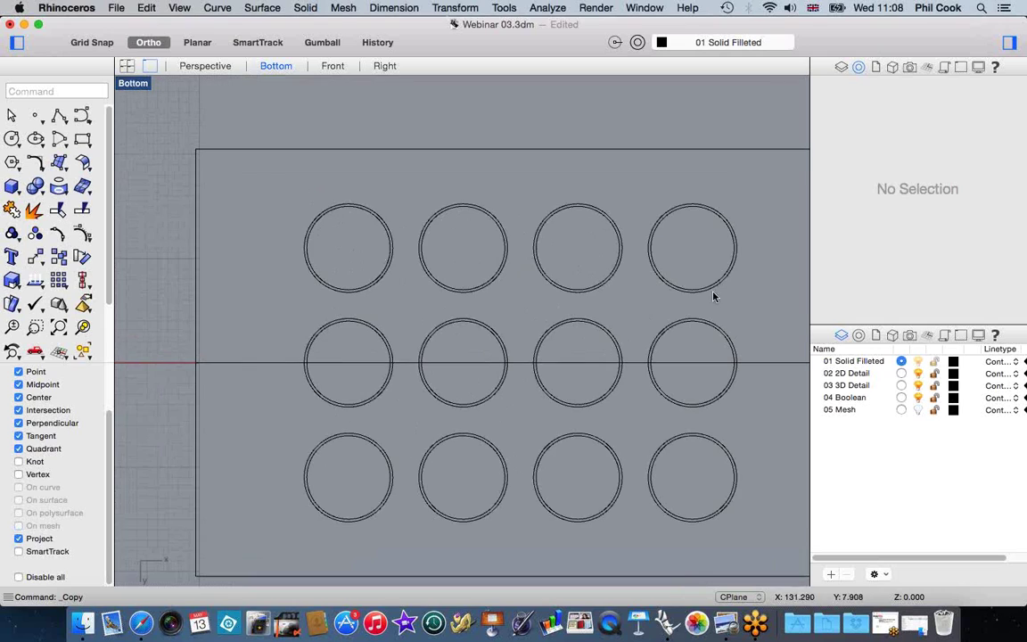
pyautogui.scroll(-4, 397, 398)
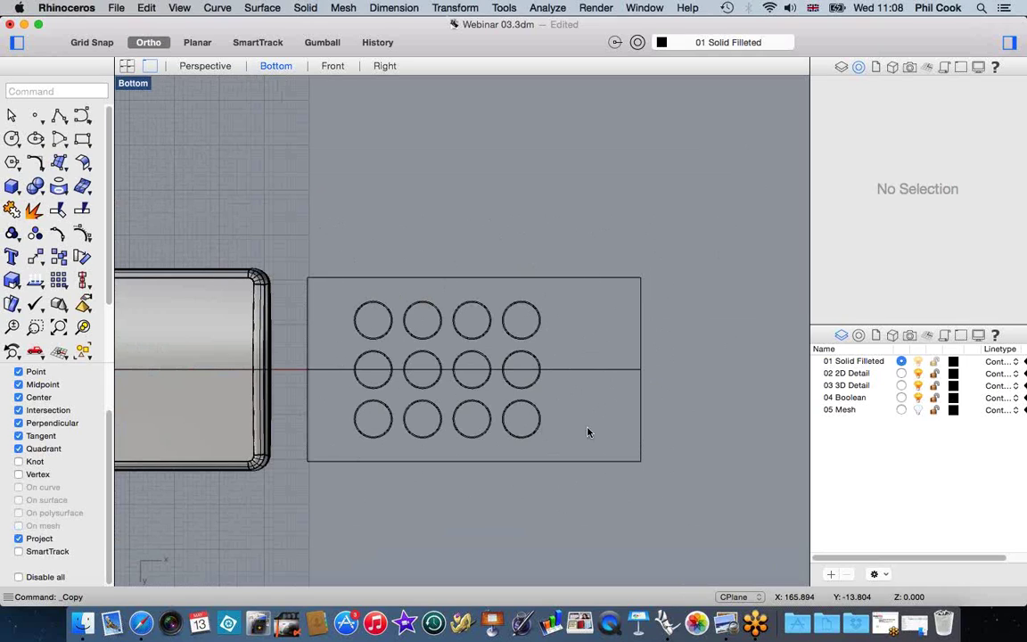
pyautogui.click(866, 523)
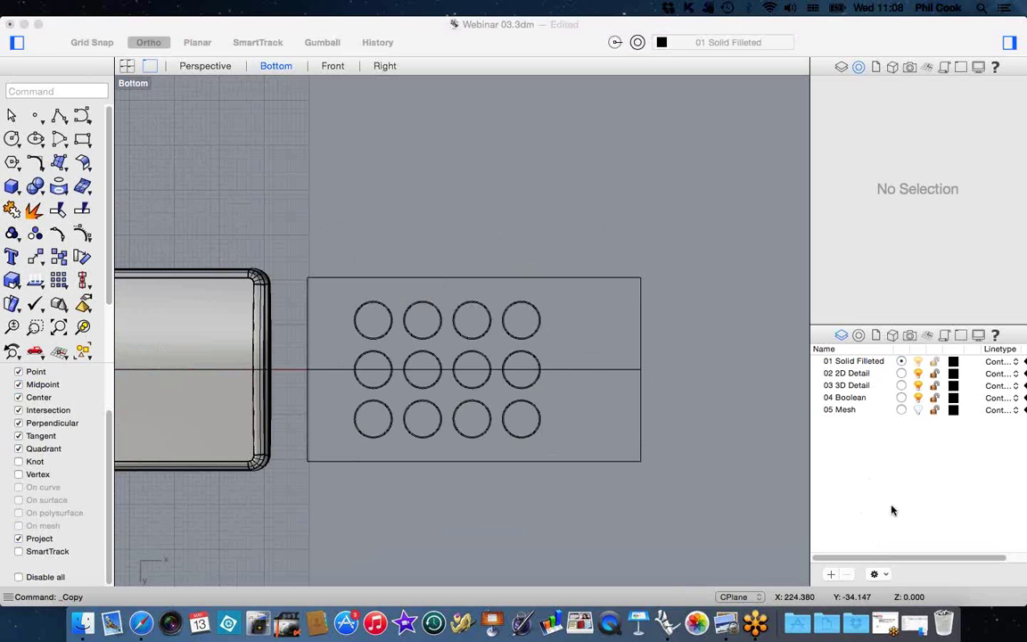
# Step: Move the rectangle, its centre line and all twelve rings to the 02 2D Detail layer
pyautogui.click(301, 260)
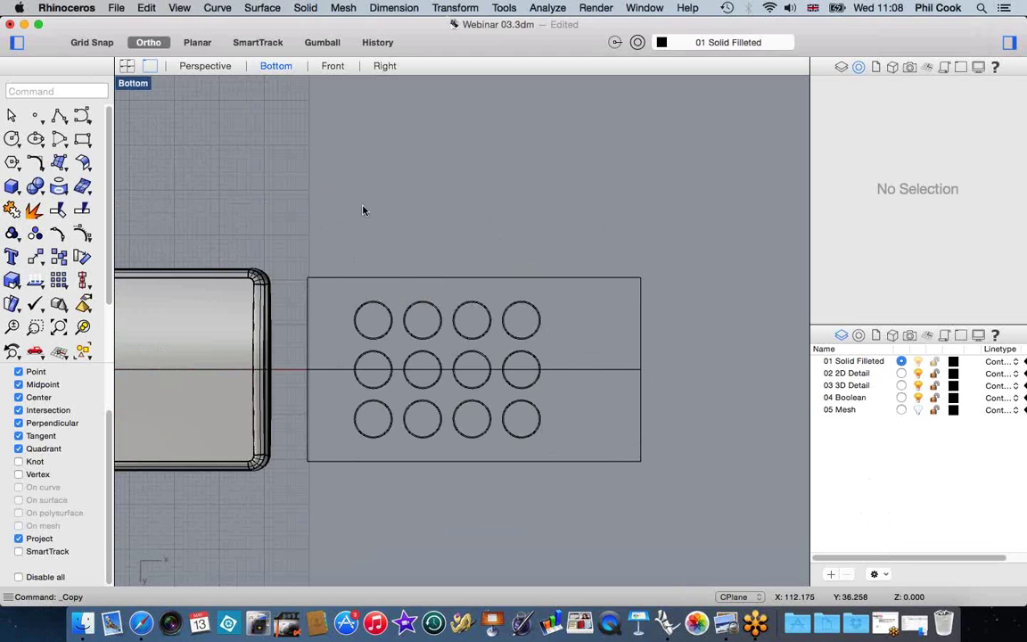
pyautogui.moveTo(300, 258); pyautogui.dragTo(642, 455)
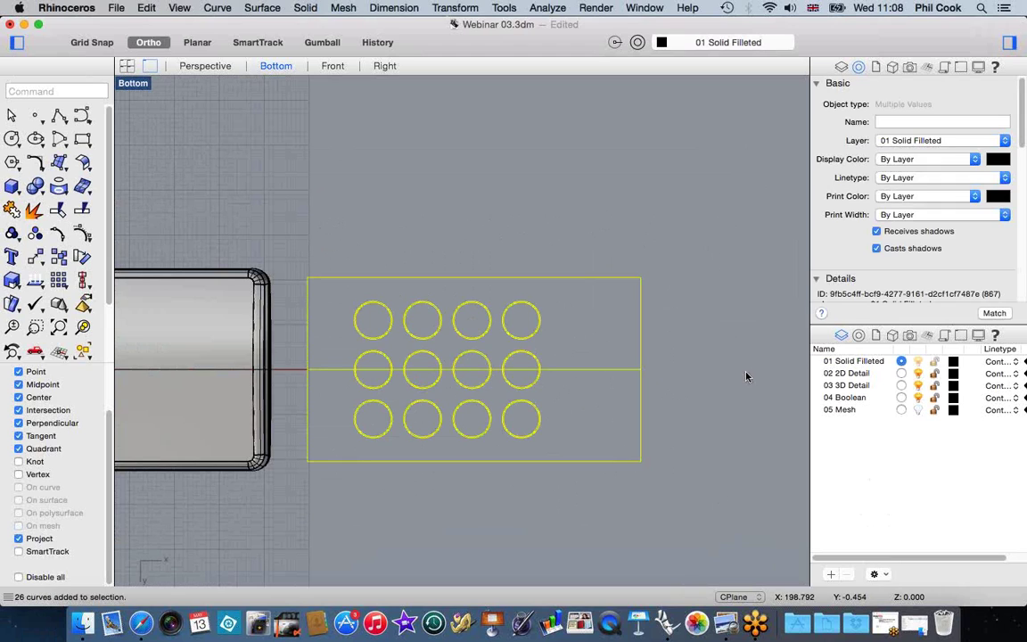
pyautogui.rightClick(862, 375)
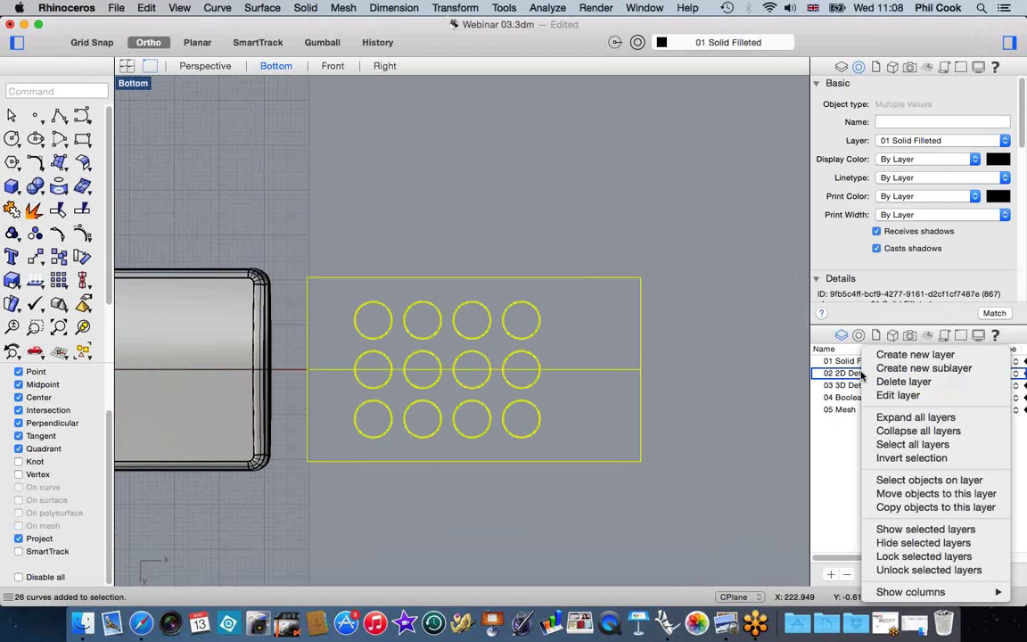
pyautogui.click(902, 494)
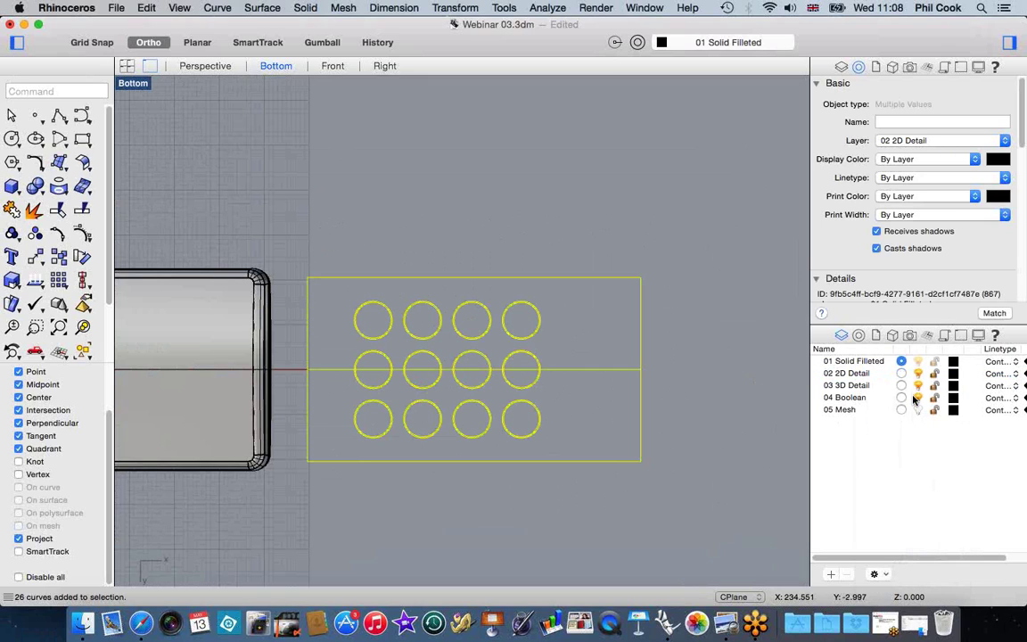
pyautogui.click(685, 258)
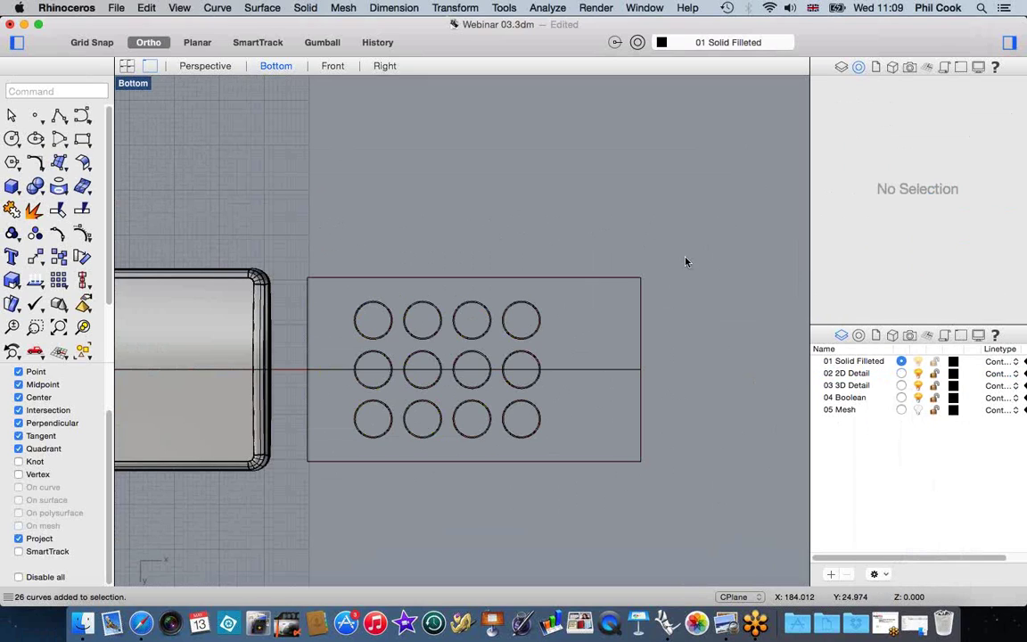
# Step: Make 03 3D Detail the current layer and maximize the Perspective viewport around the ring grid
pyautogui.click(902, 386)
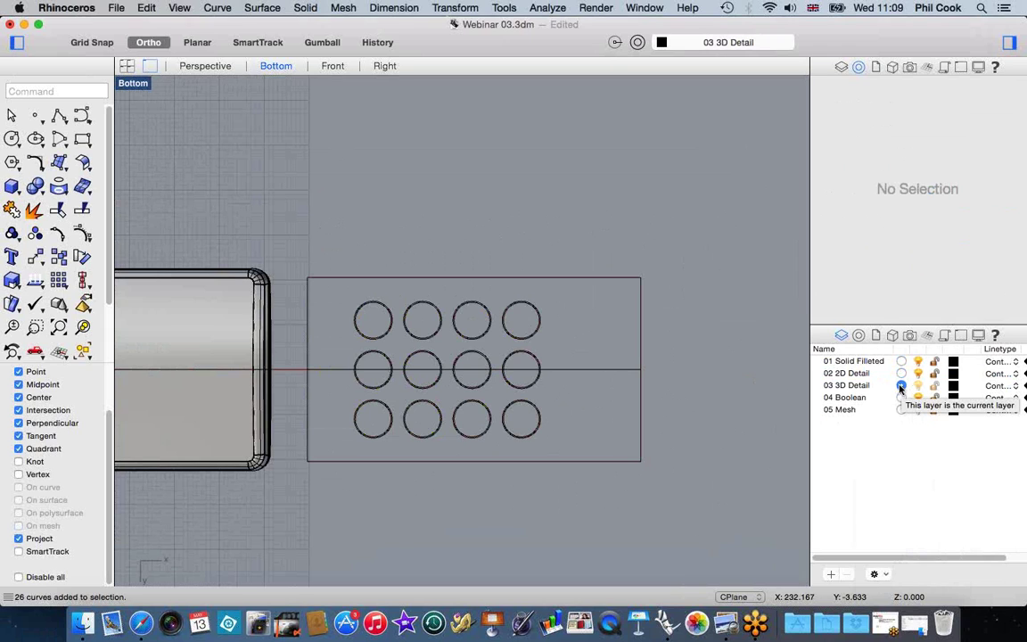
pyautogui.doubleClick(134, 84)
pyautogui.scroll(-5, 582, 174)
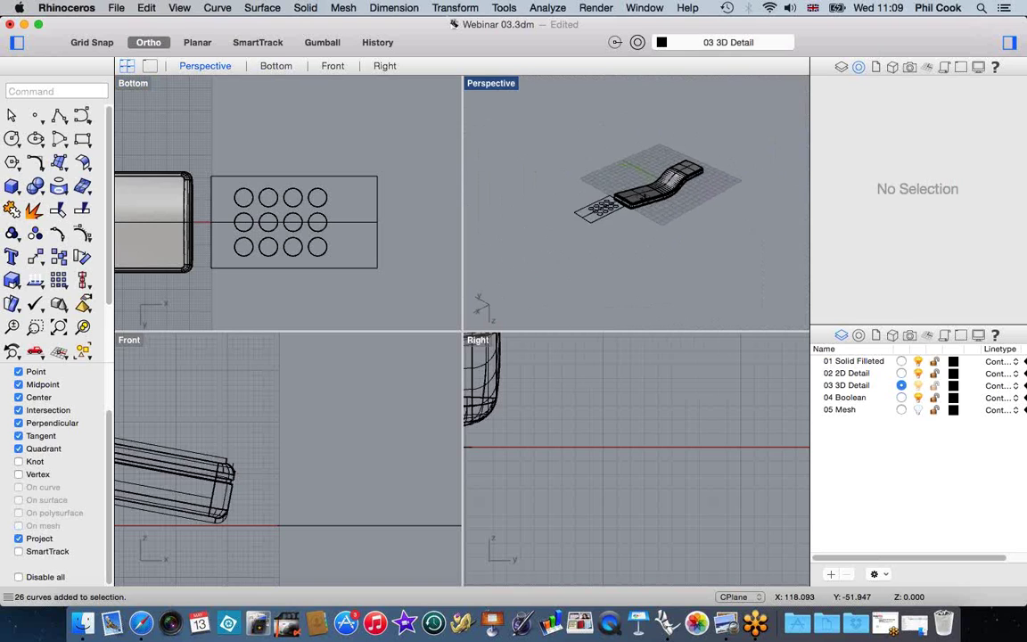
pyautogui.scroll(10, 606, 210)
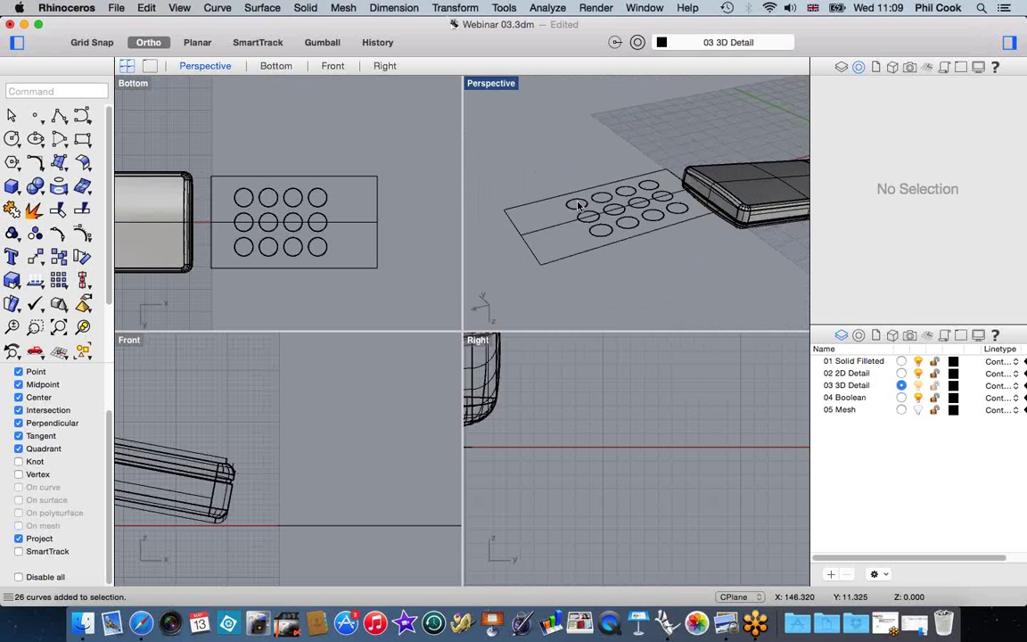
pyautogui.doubleClick(496, 88)
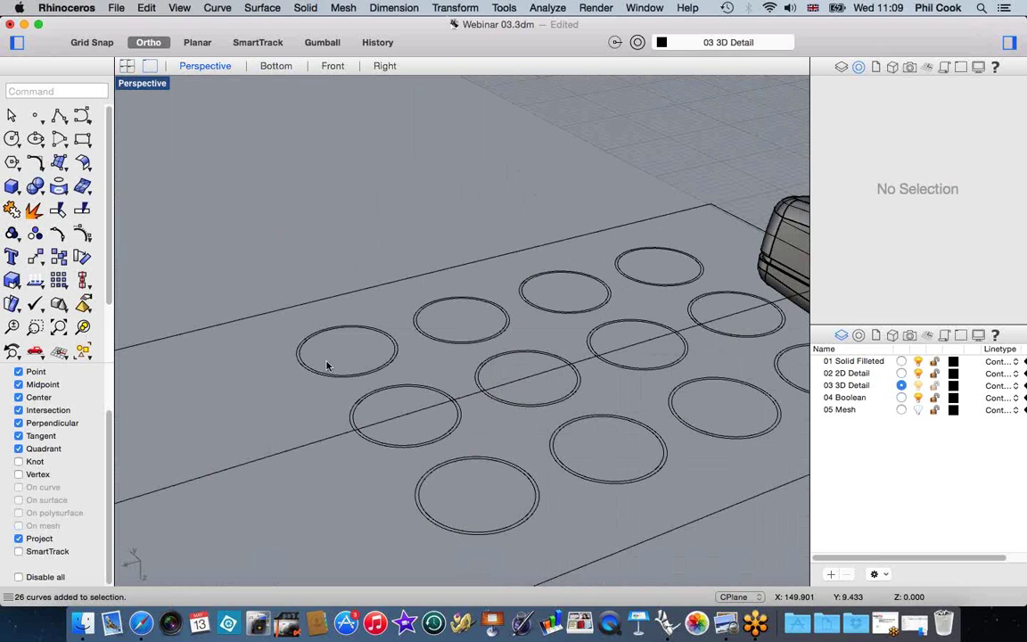
# Step: Extrude the outer circle of the corner ring farthest from the solid by 0.5 on both sides as a straight solid, keeping the input curve
pyautogui.scroll(5, 326, 366)
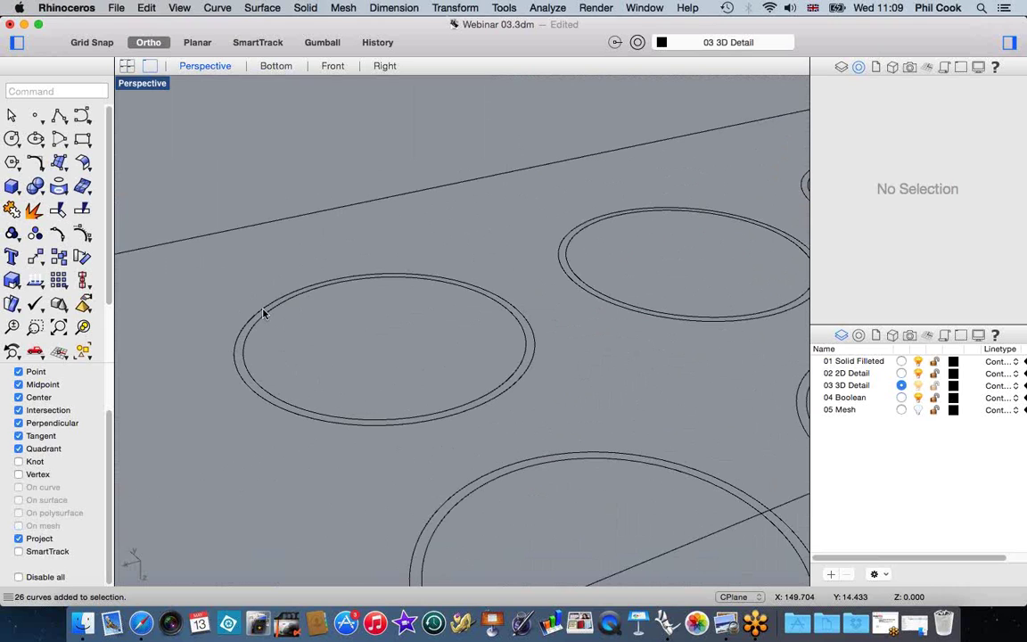
pyautogui.click(264, 312)
pyautogui.scroll(-5, 298, 324)
pyautogui.scroll(3, 330, 331)
pyautogui.scroll(-3, 352, 339)
pyautogui.scroll(3, 328, 312)
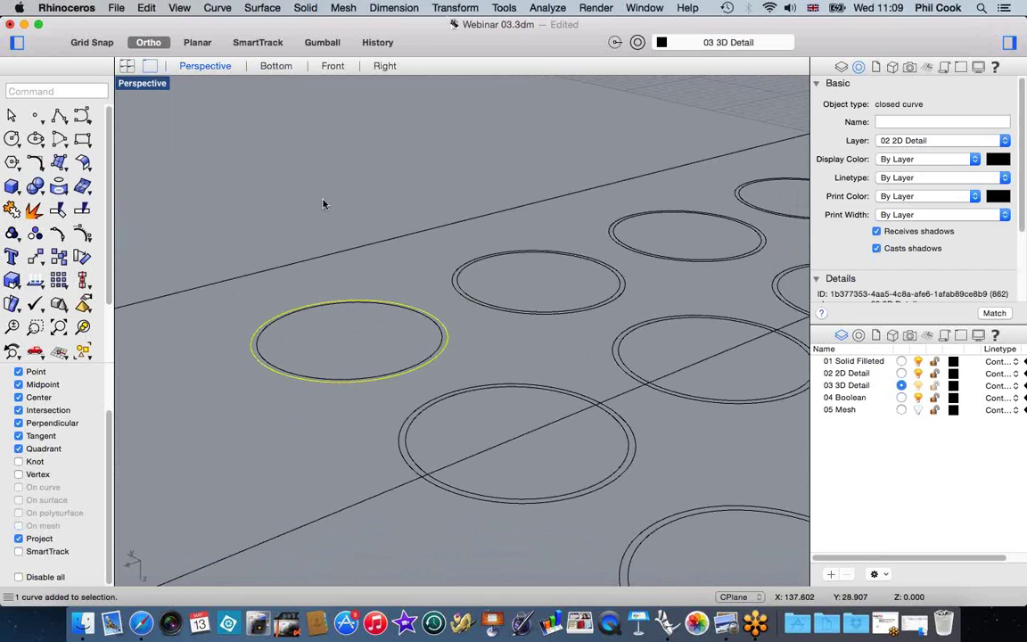
pyautogui.click(306, 9)
pyautogui.moveTo(354, 246)
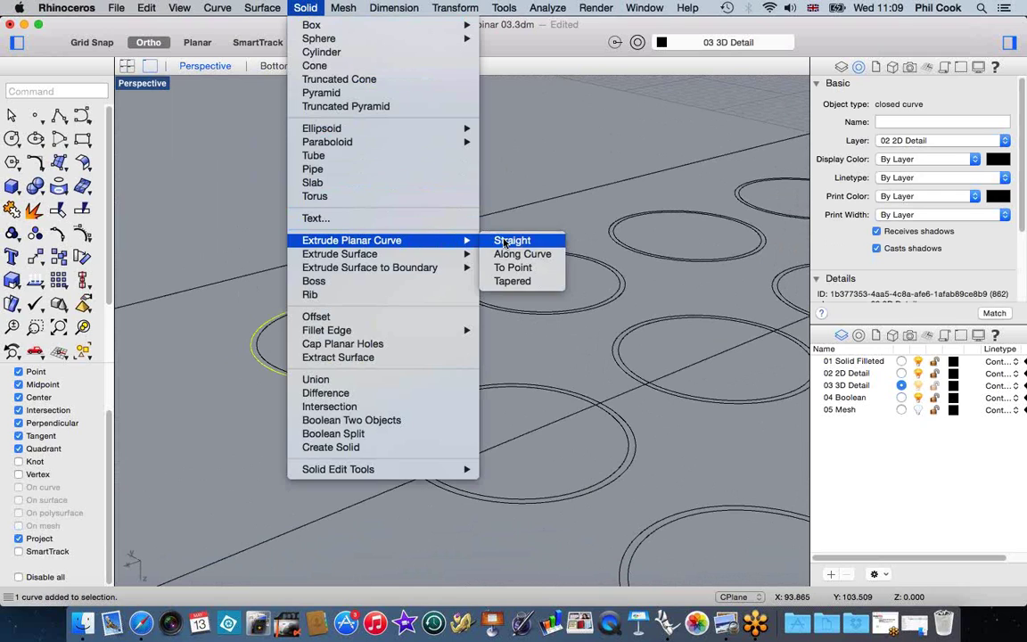
pyautogui.click(504, 243)
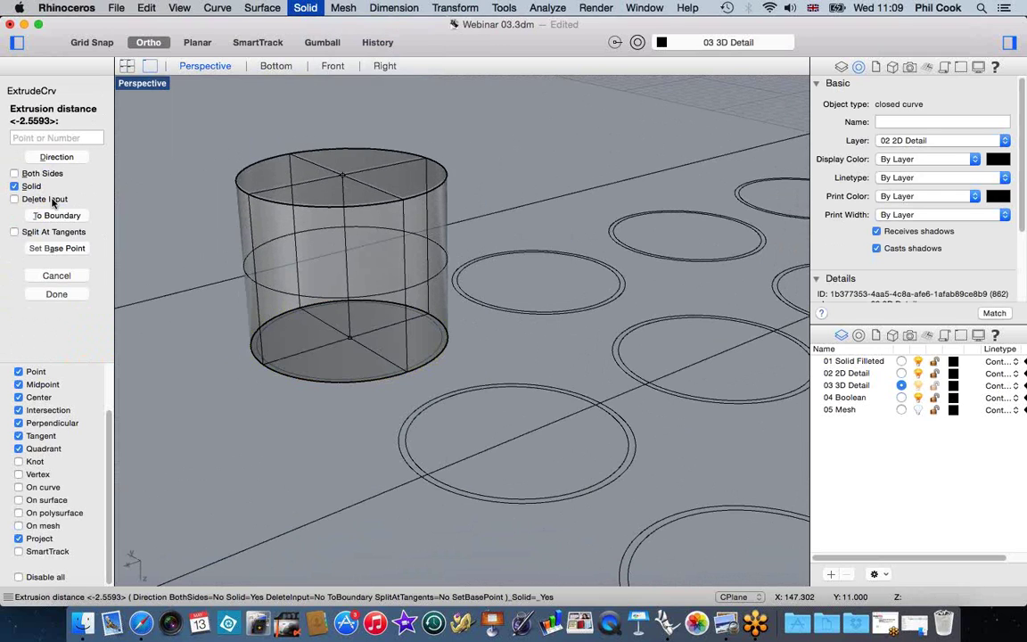
pyautogui.click(14, 173)
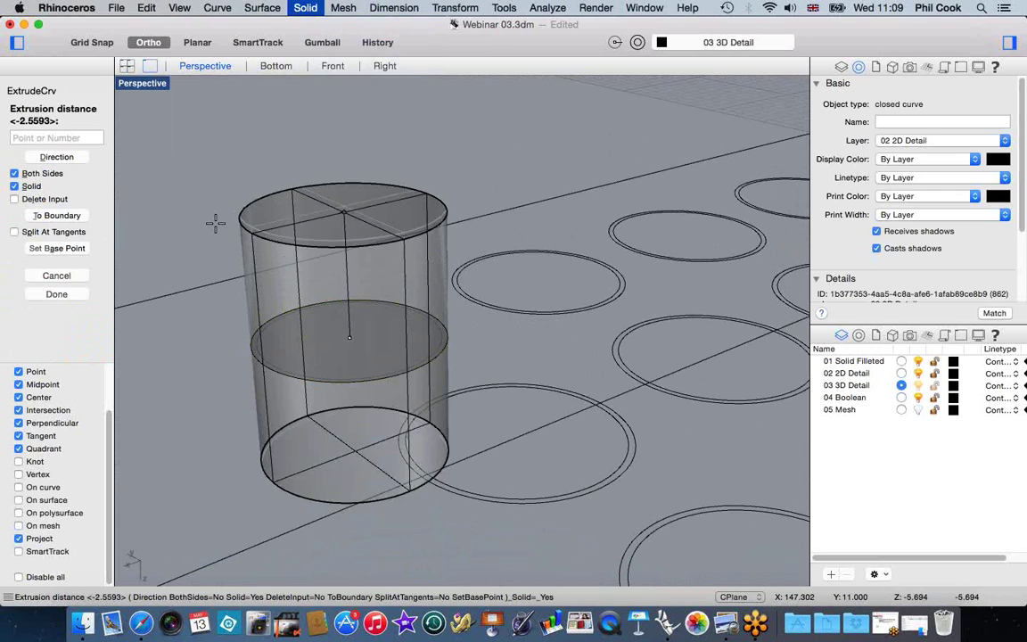
pyautogui.write('0.5')
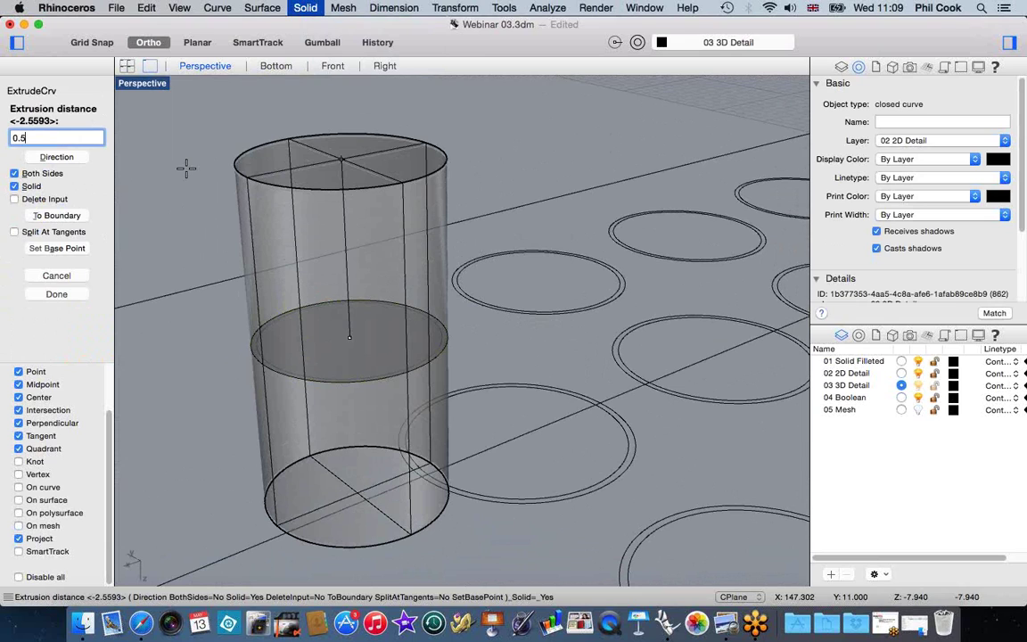
pyautogui.press('Return')
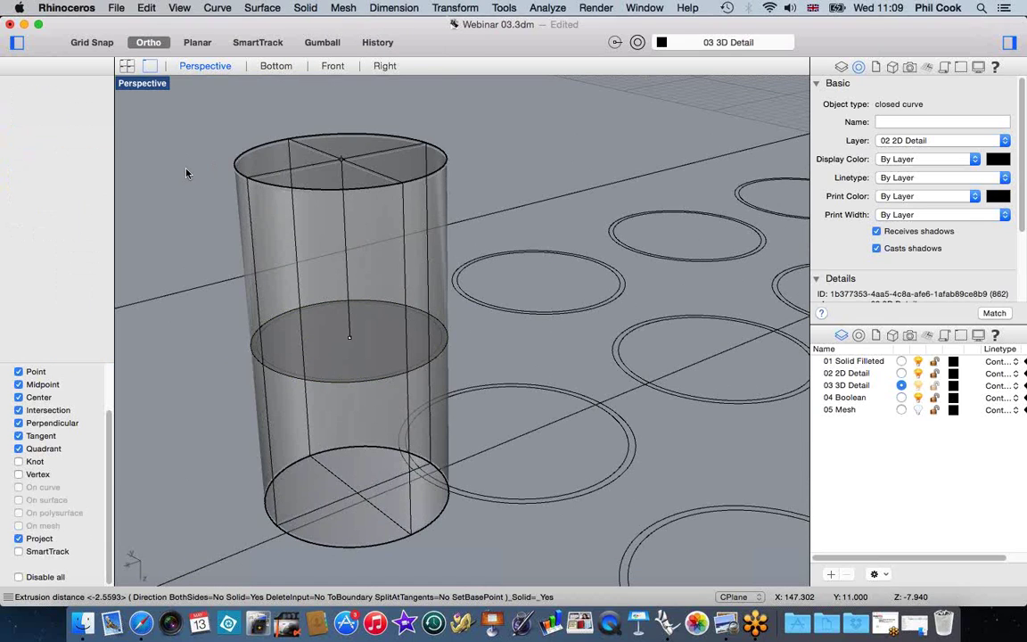
# Step: Give the extruded disc a custom display colour of Clover green
pyautogui.scroll(-6, 321, 295)
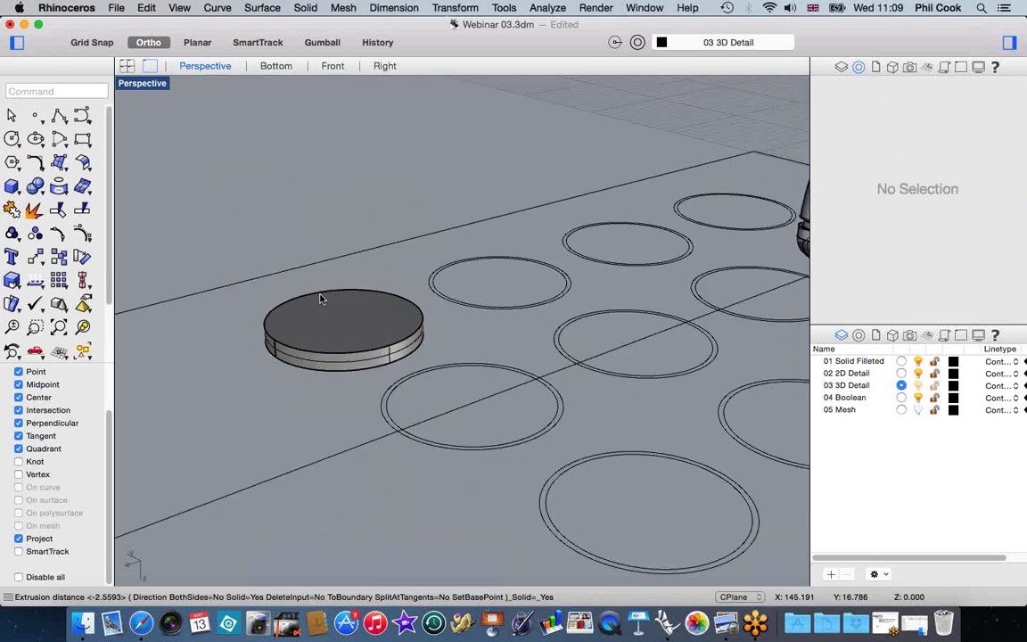
pyautogui.scroll(5, 354, 317)
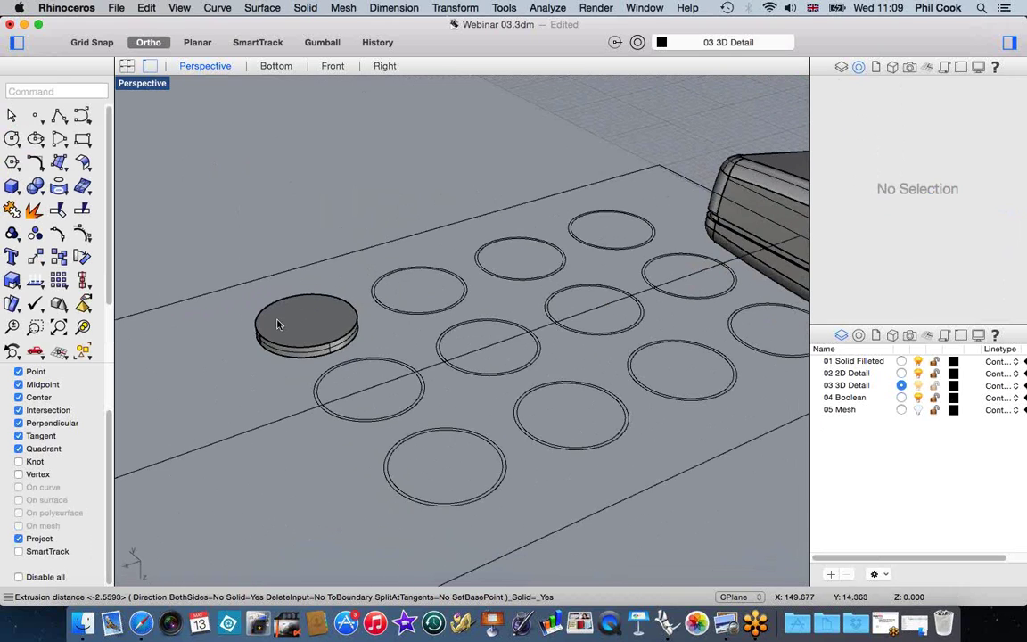
pyautogui.click(296, 322)
pyautogui.moveTo(406, 328); pyautogui.dragTo(405, 345, button='right')
pyautogui.rightClick(408, 346)
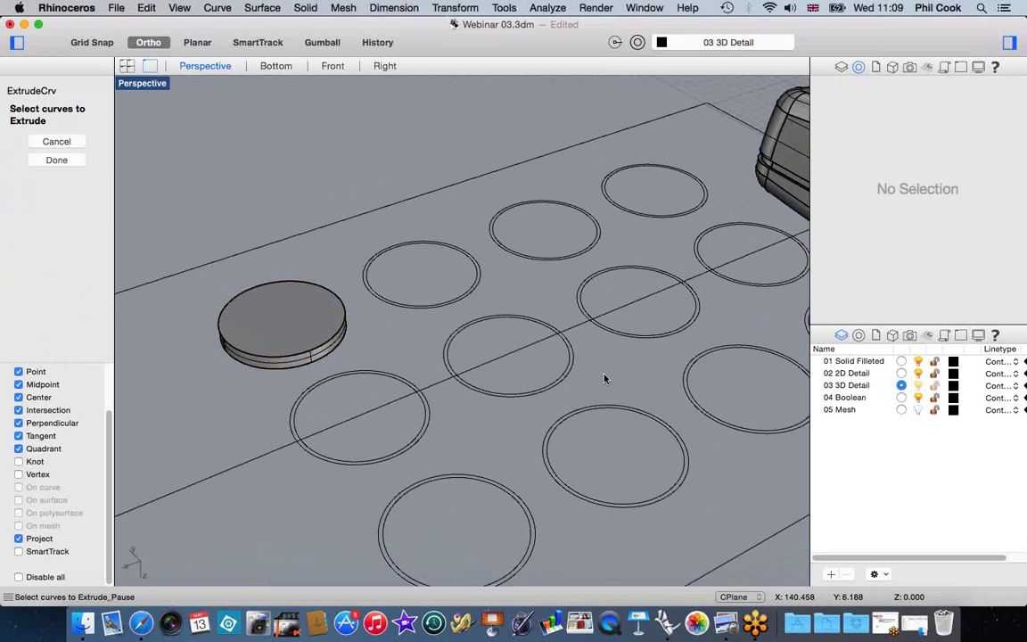
pyautogui.press('Escape')
pyautogui.click(288, 331)
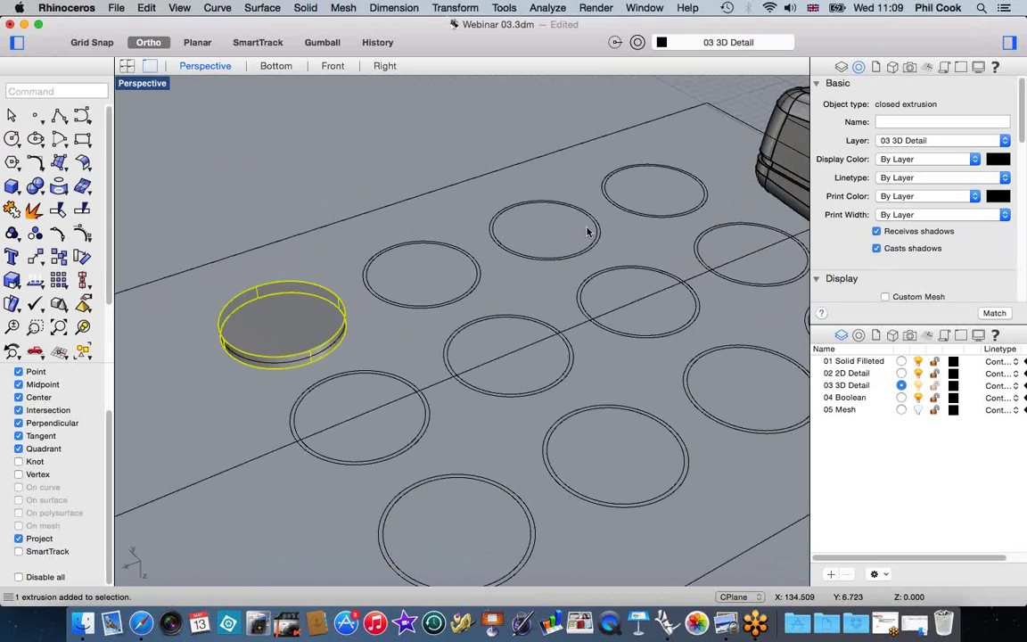
pyautogui.click(938, 163)
pyautogui.click(931, 183)
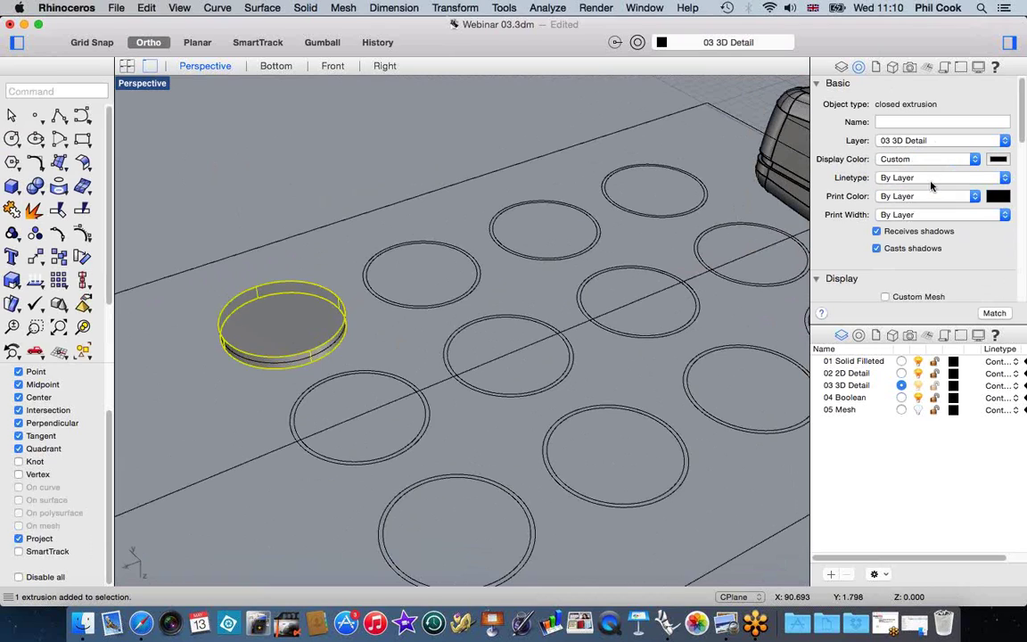
pyautogui.click(997, 159)
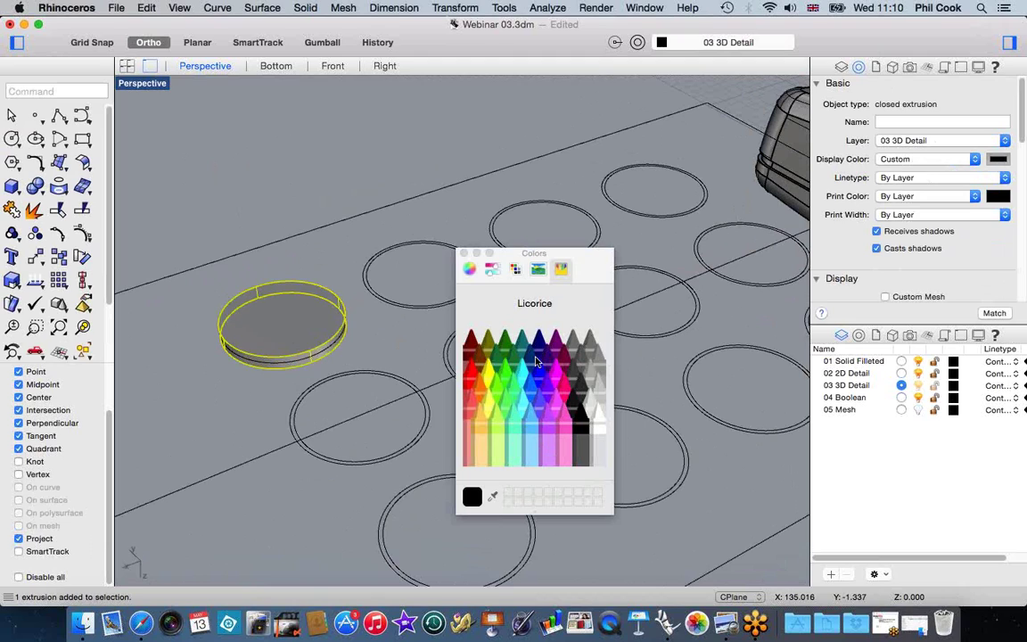
pyautogui.click(507, 349)
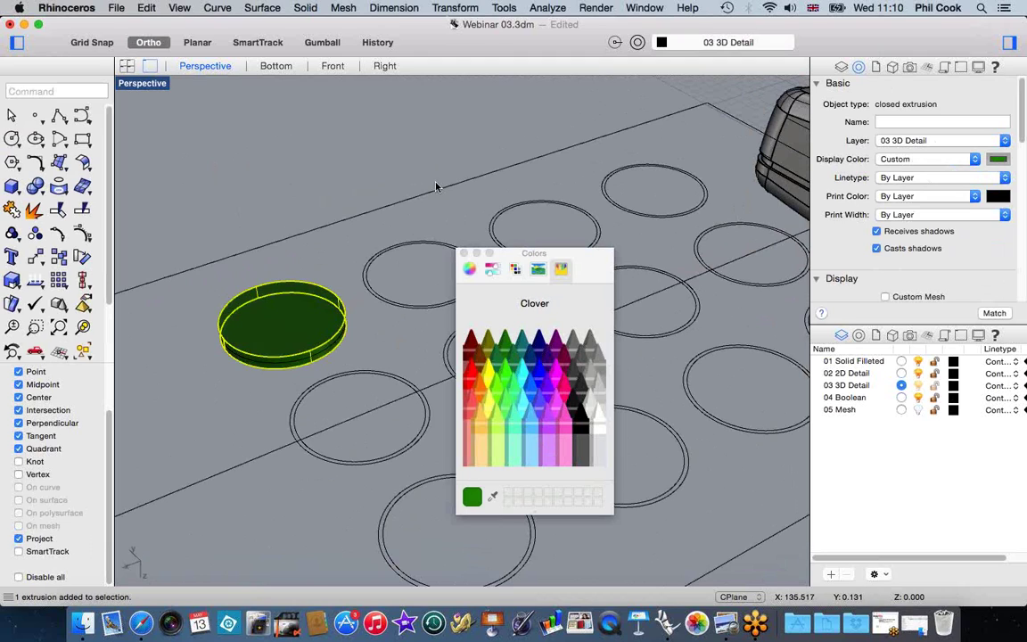
pyautogui.click(379, 148)
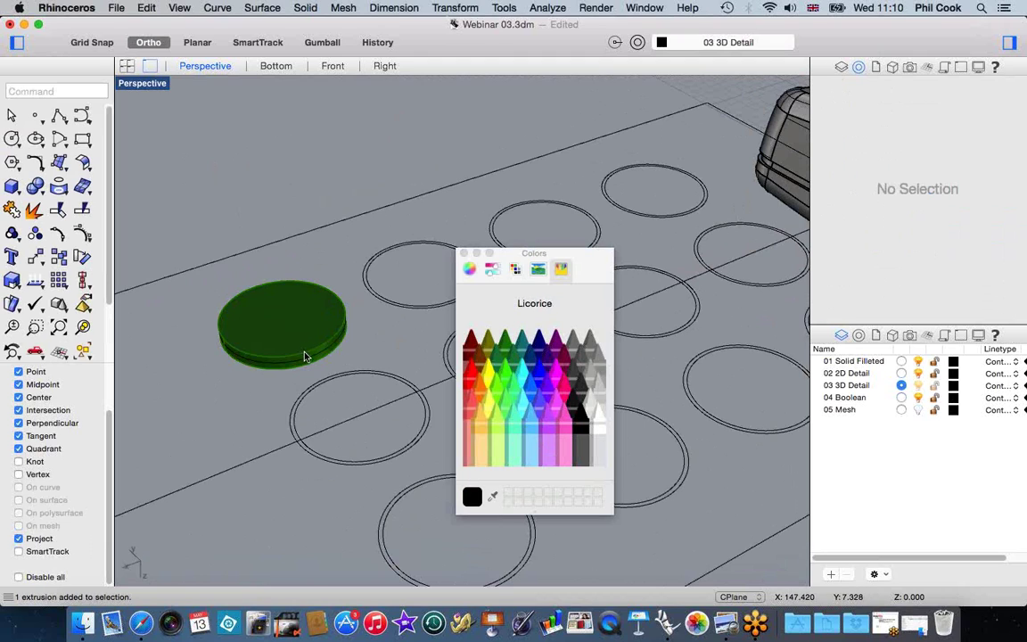
pyautogui.click(464, 253)
# Step: Select the inner circle within the green disc using Wireframe display, and return the Perspective viewport to Shaded
pyautogui.click(141, 86)
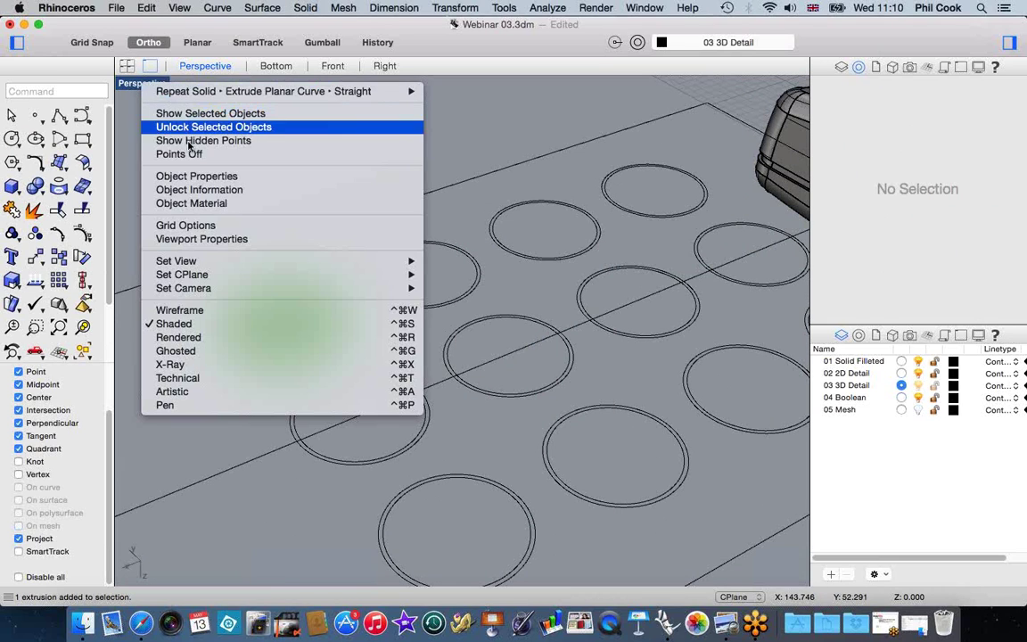
pyautogui.click(165, 293)
pyautogui.scroll(3, 225, 347)
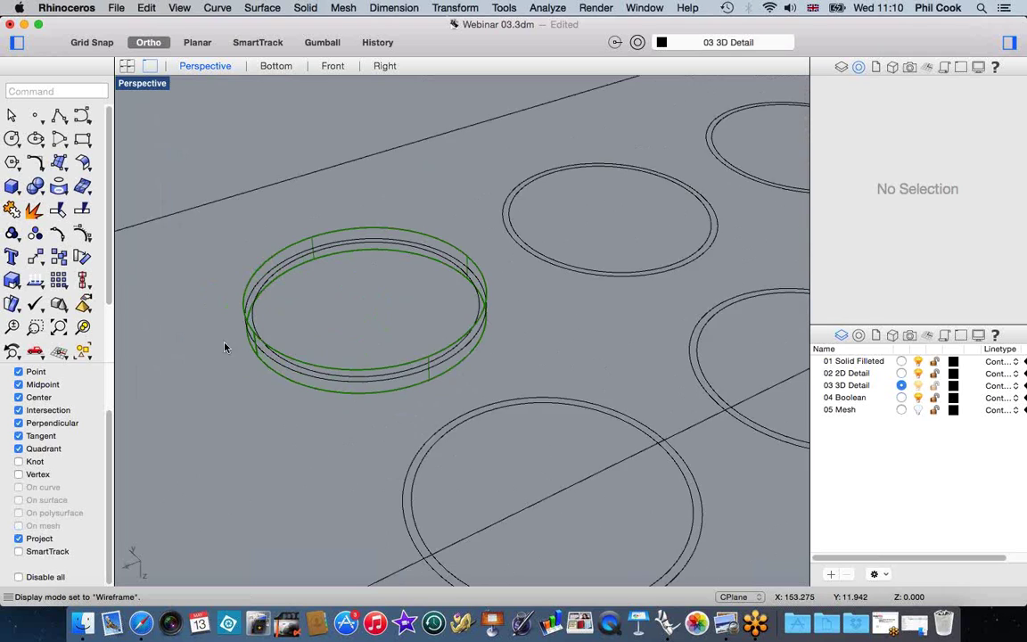
pyautogui.scroll(2, 247, 333)
pyautogui.click(293, 360)
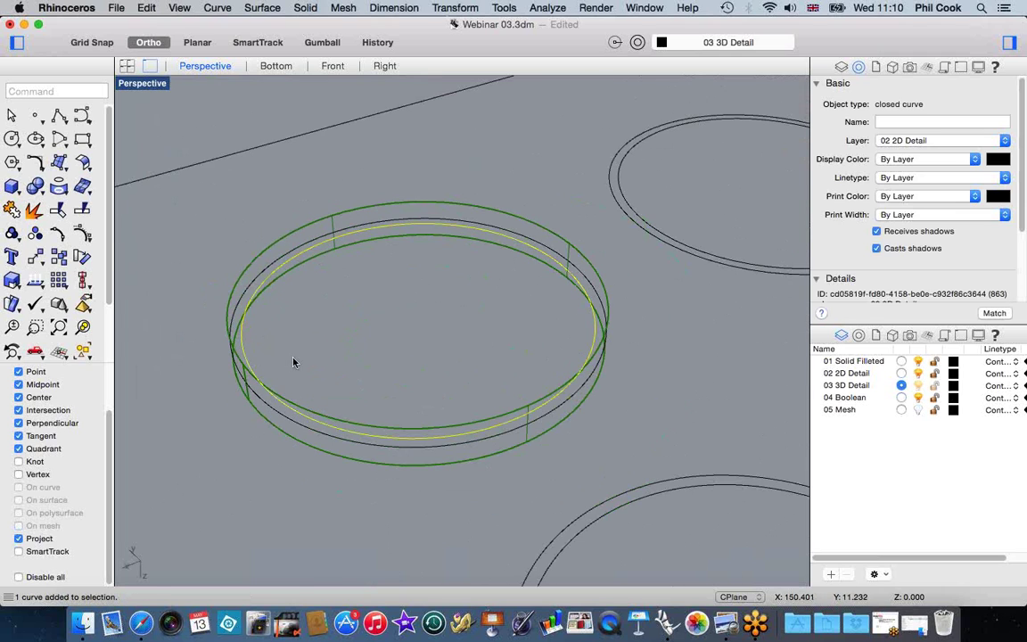
pyautogui.scroll(-5, 294, 360)
pyautogui.scroll(-3, 347, 378)
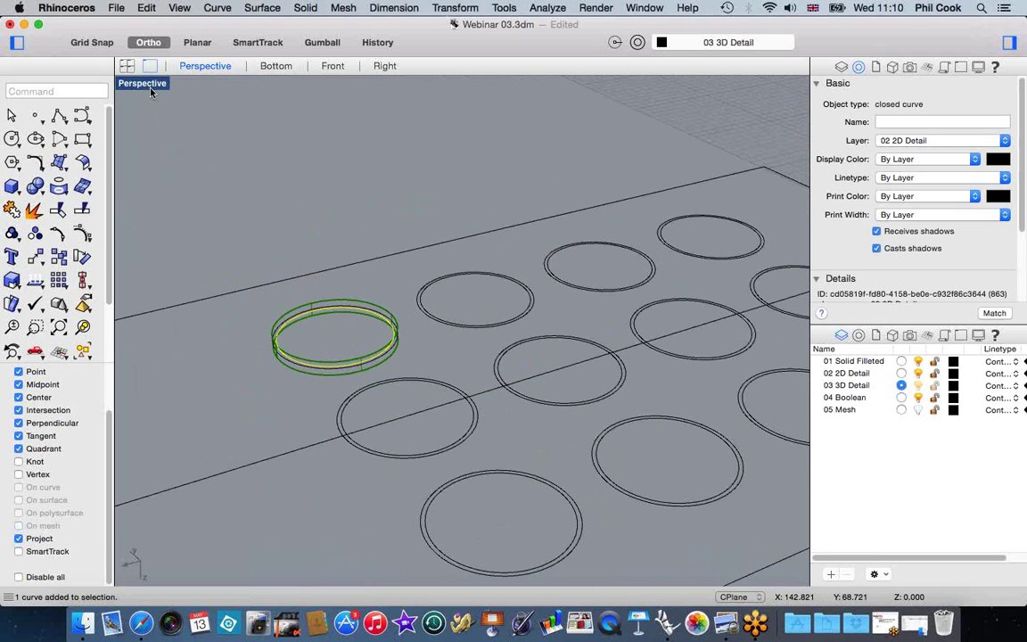
pyautogui.click(139, 82)
pyautogui.click(183, 327)
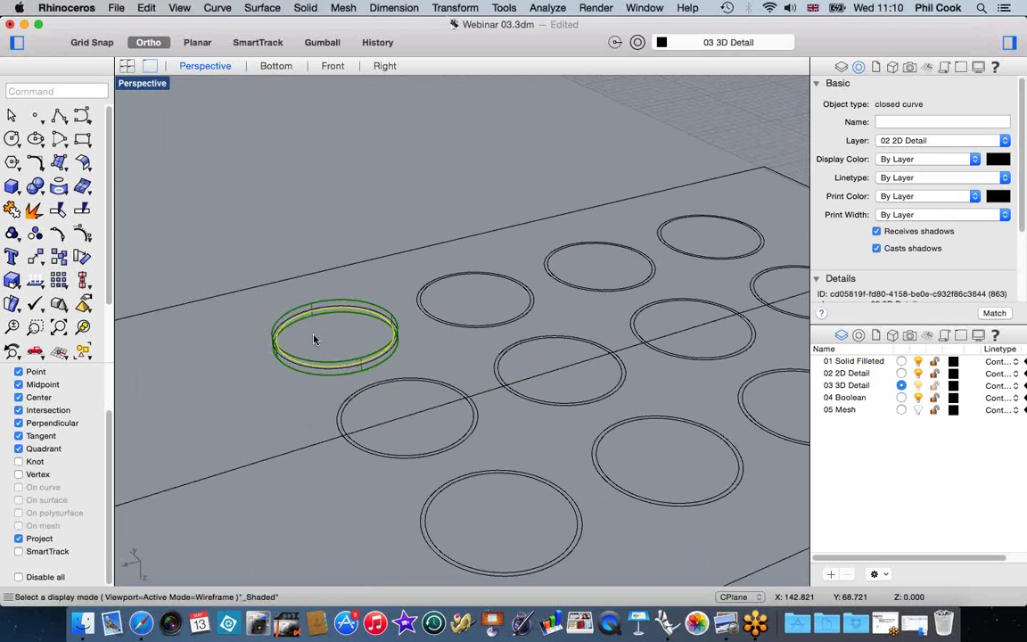
# Step: Extrude the selected inner circle straight on both sides as a solid disc taller than the green one
pyautogui.scroll(3, 311, 334)
pyautogui.click(305, 8)
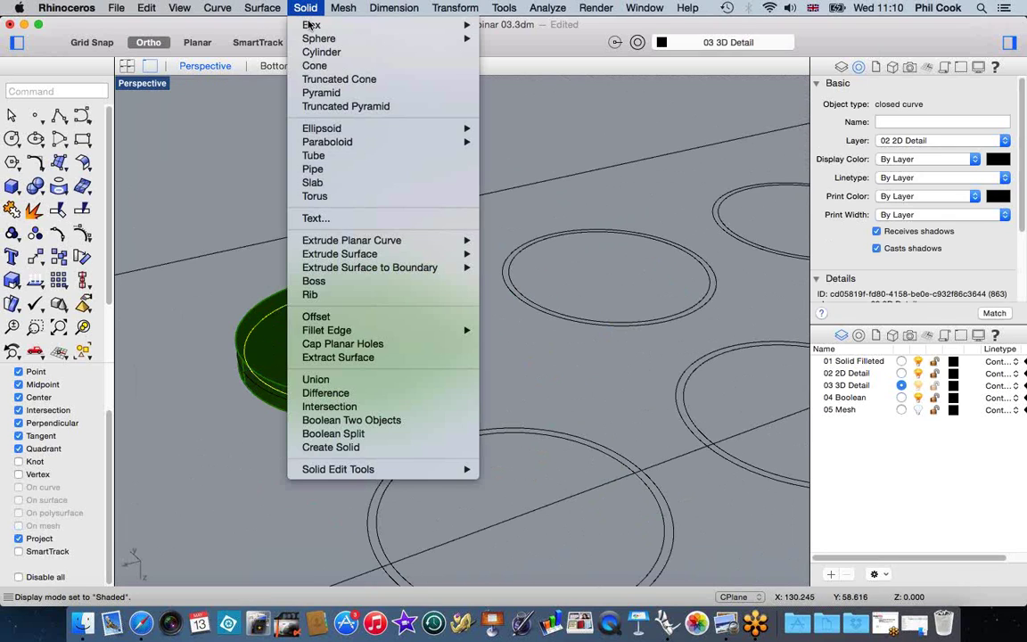
pyautogui.moveTo(348, 240)
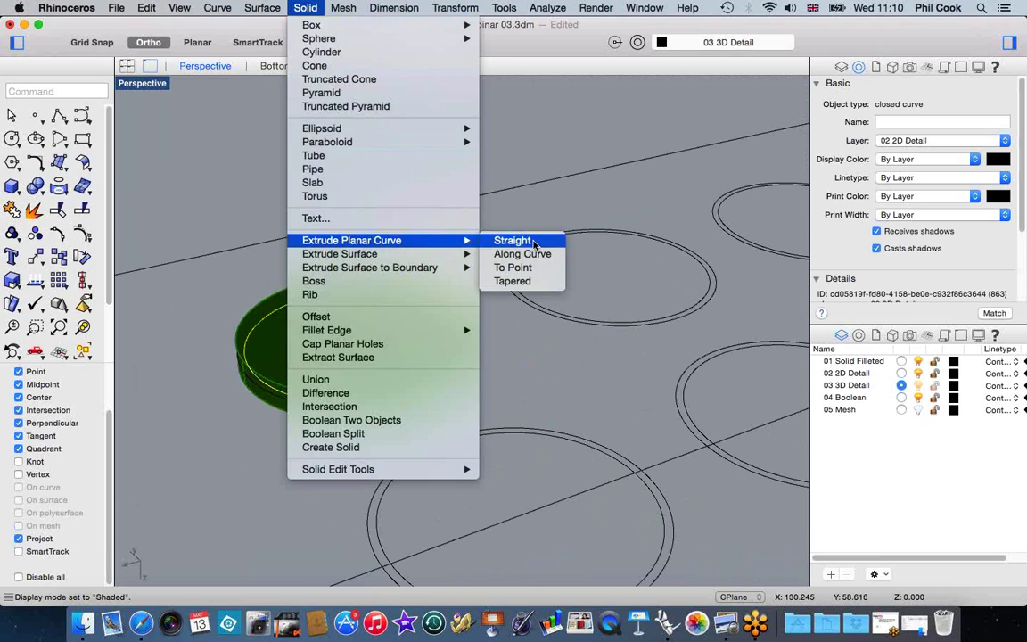
pyautogui.click(504, 239)
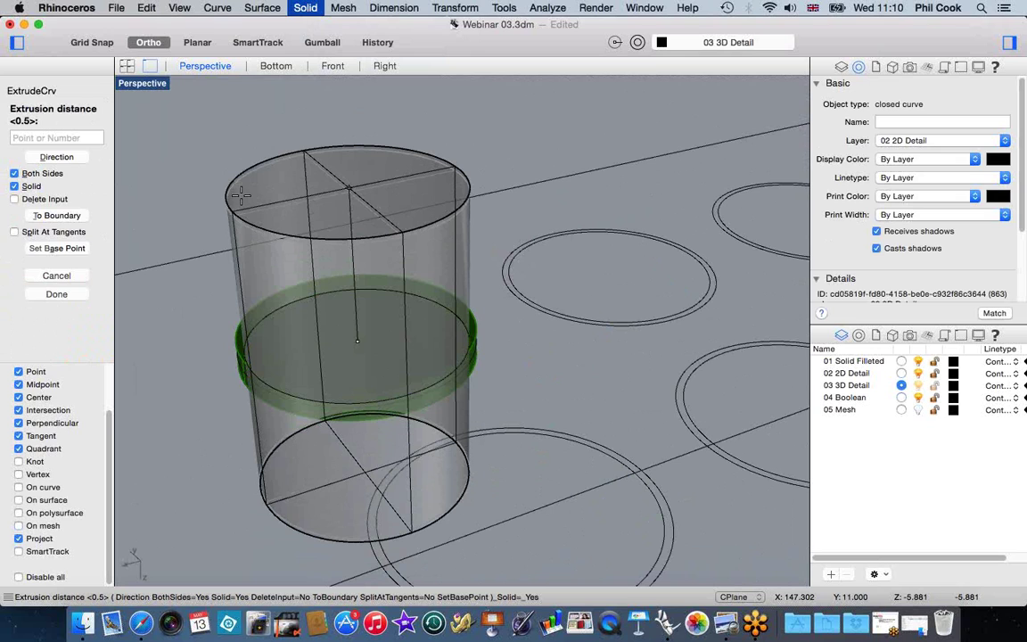
pyautogui.press('Return')
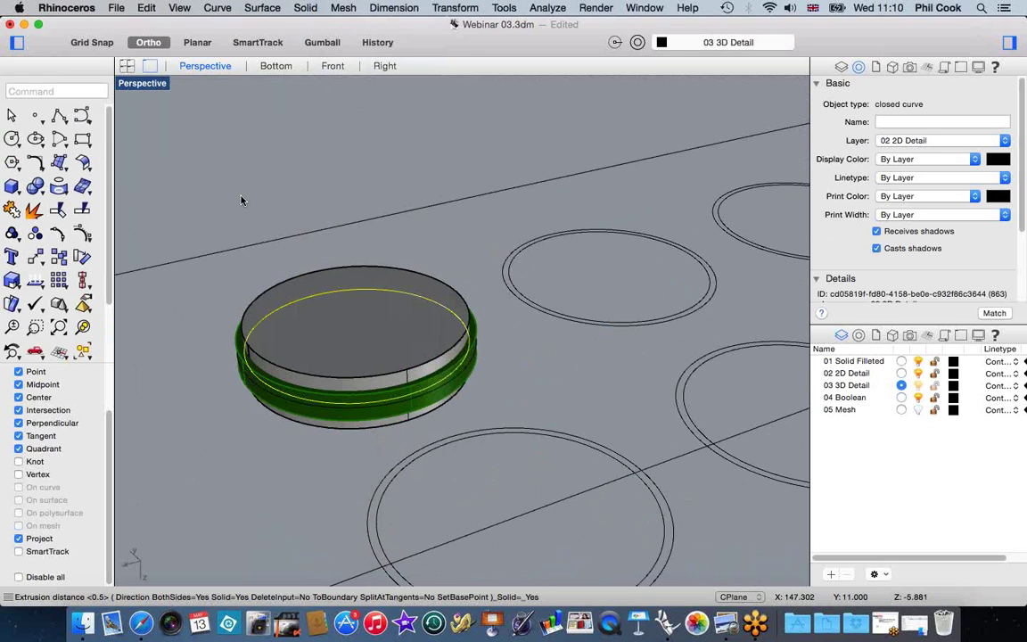
pyautogui.click(289, 200)
# Step: Give the taller inner disc a custom light blue display colour from the crayon palette
pyautogui.scroll(-5, 289, 201)
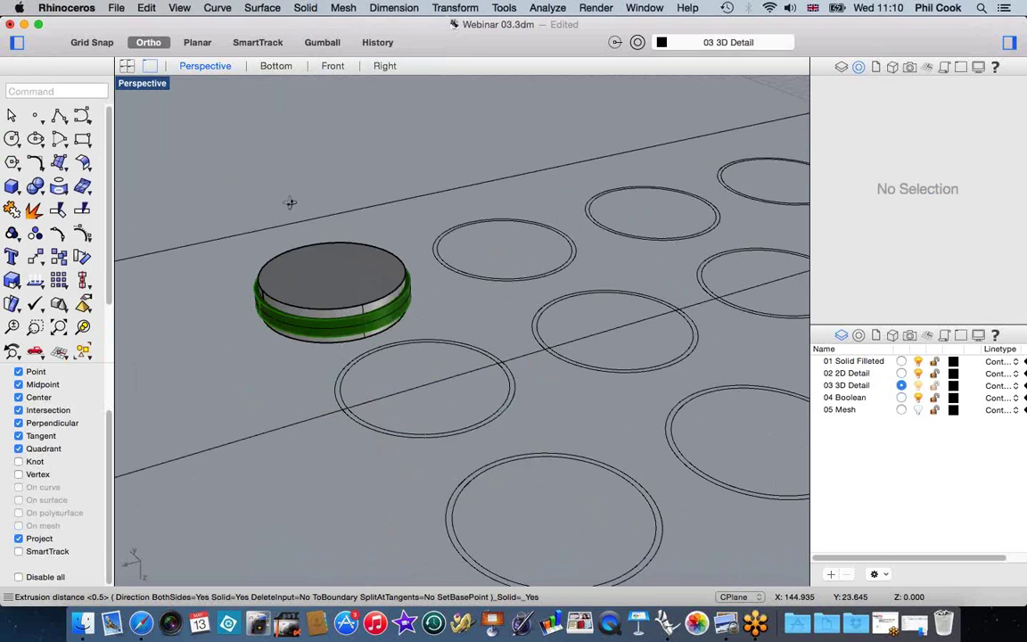
pyautogui.click(339, 289)
pyautogui.click(922, 159)
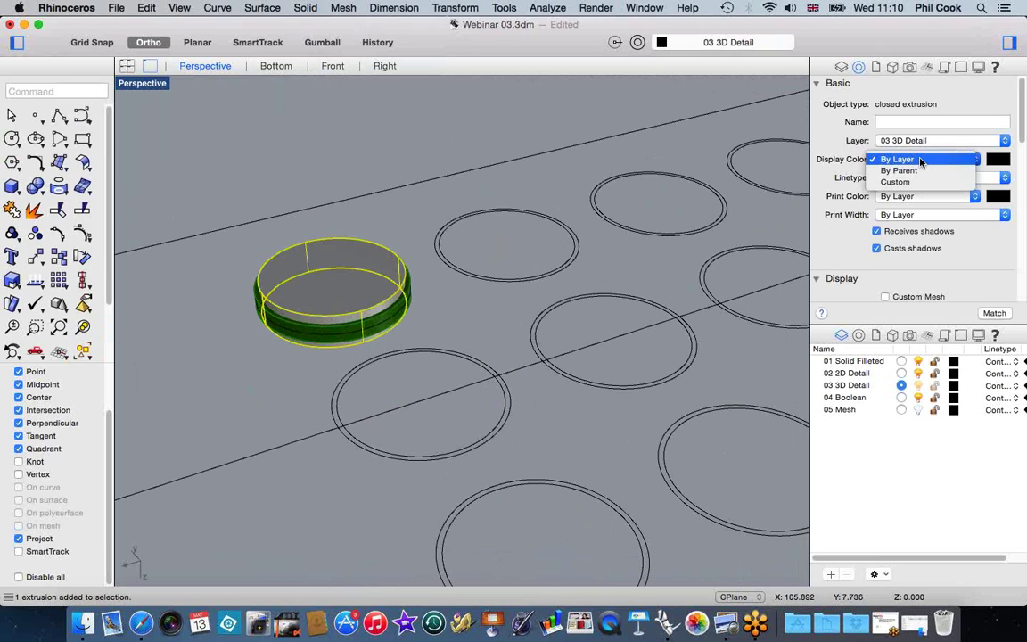
pyautogui.click(898, 182)
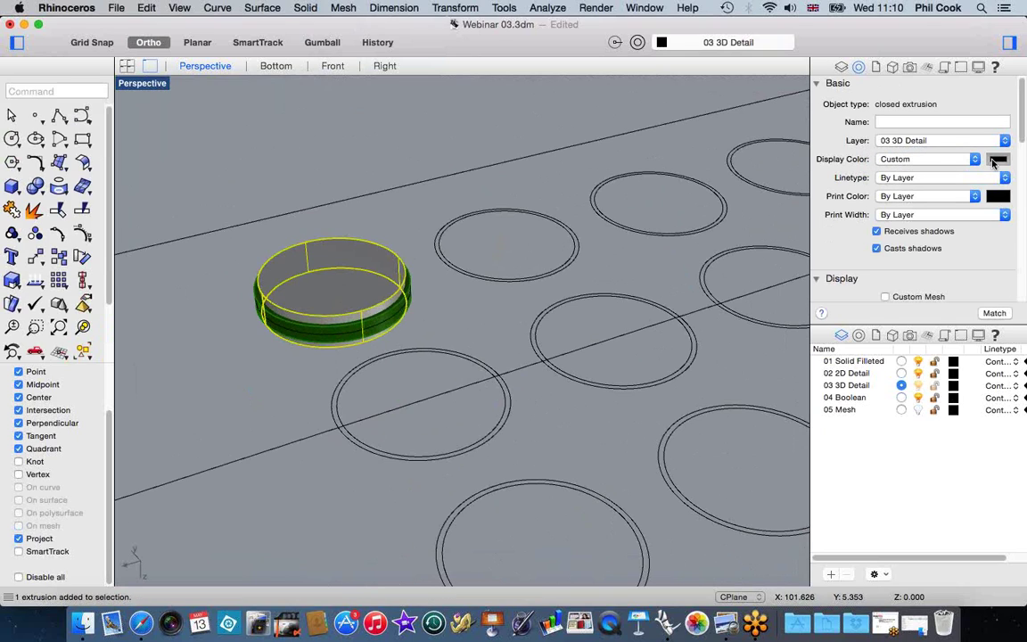
pyautogui.click(998, 159)
pyautogui.click(525, 443)
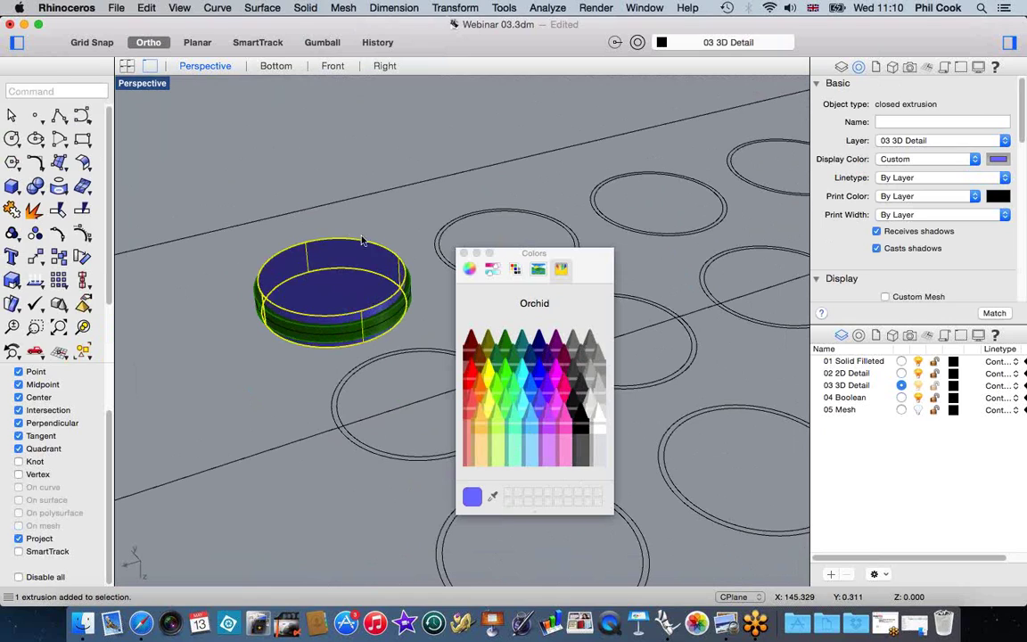
pyautogui.click(526, 428)
pyautogui.click(357, 160)
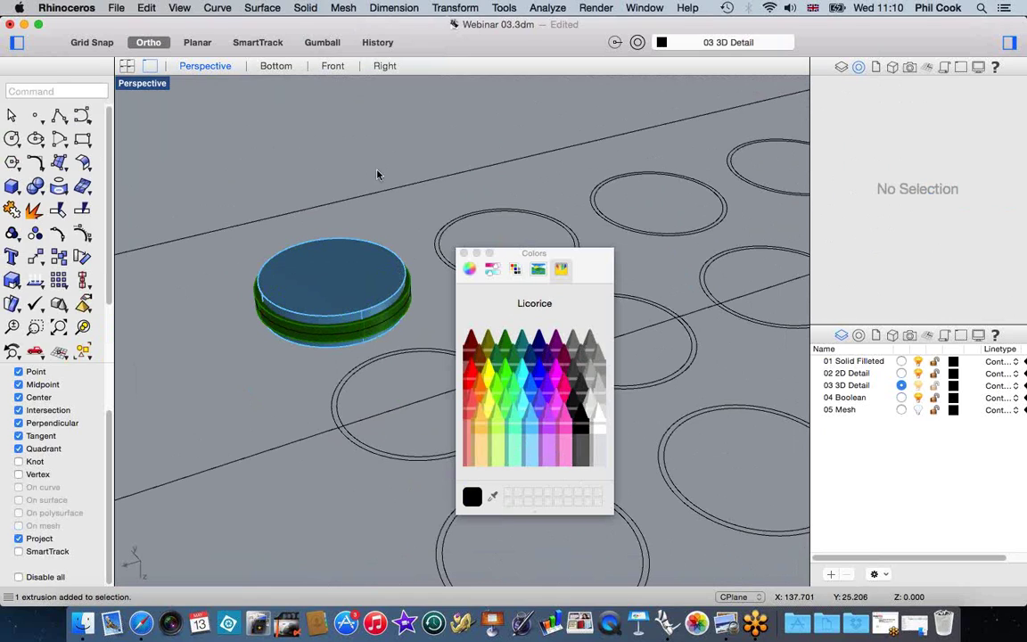
pyautogui.click(463, 253)
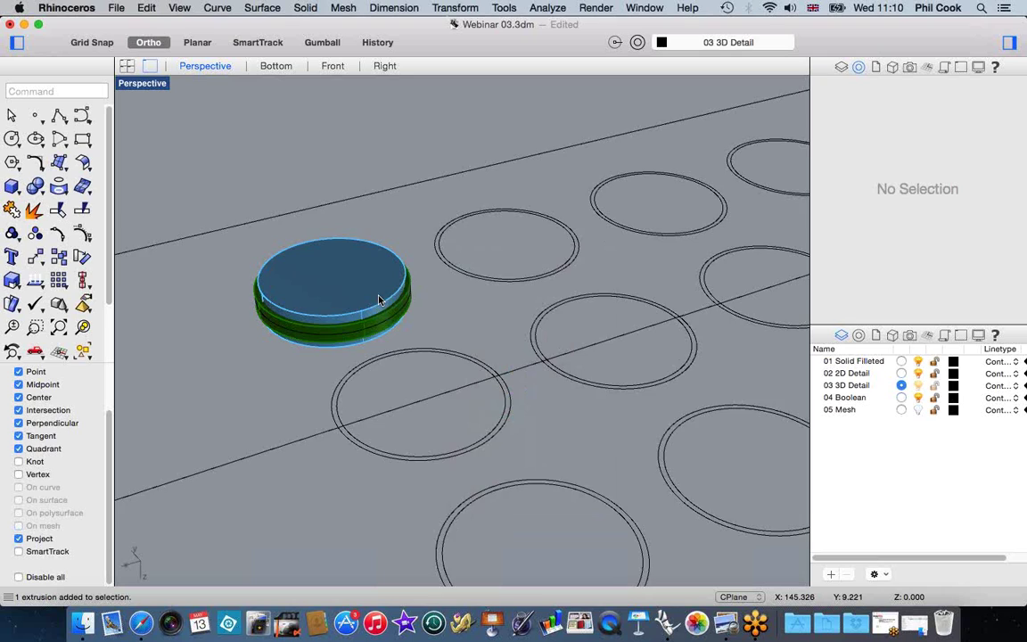
# Step: Fillet the upper circular edge of the blue disc with a radius of 0.4
pyautogui.moveTo(340, 265); pyautogui.dragTo(371, 276, button='right')
pyautogui.scroll(5, 370, 275)
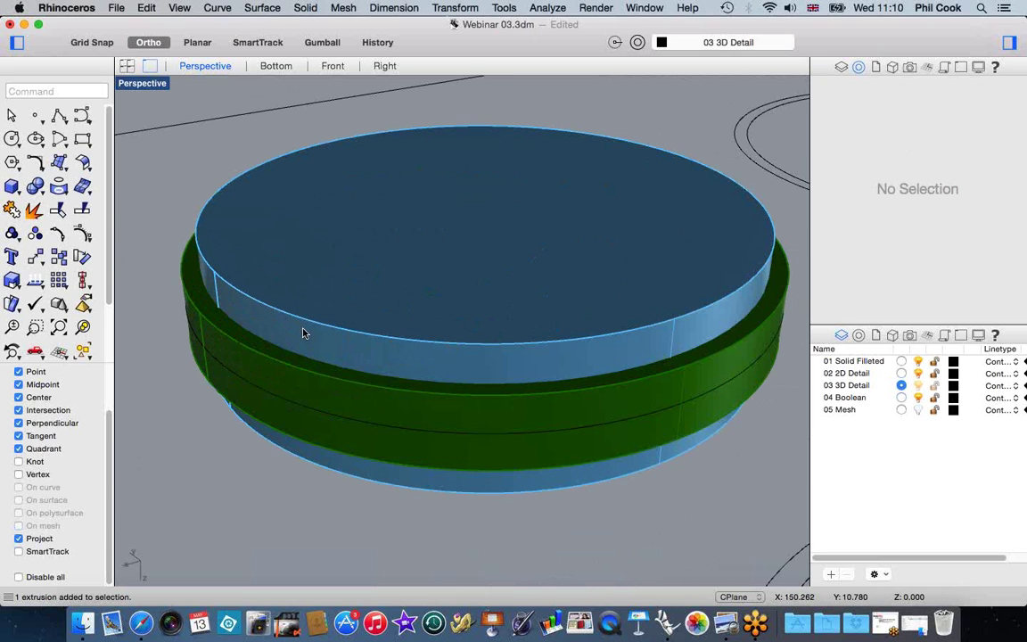
pyautogui.click(306, 9)
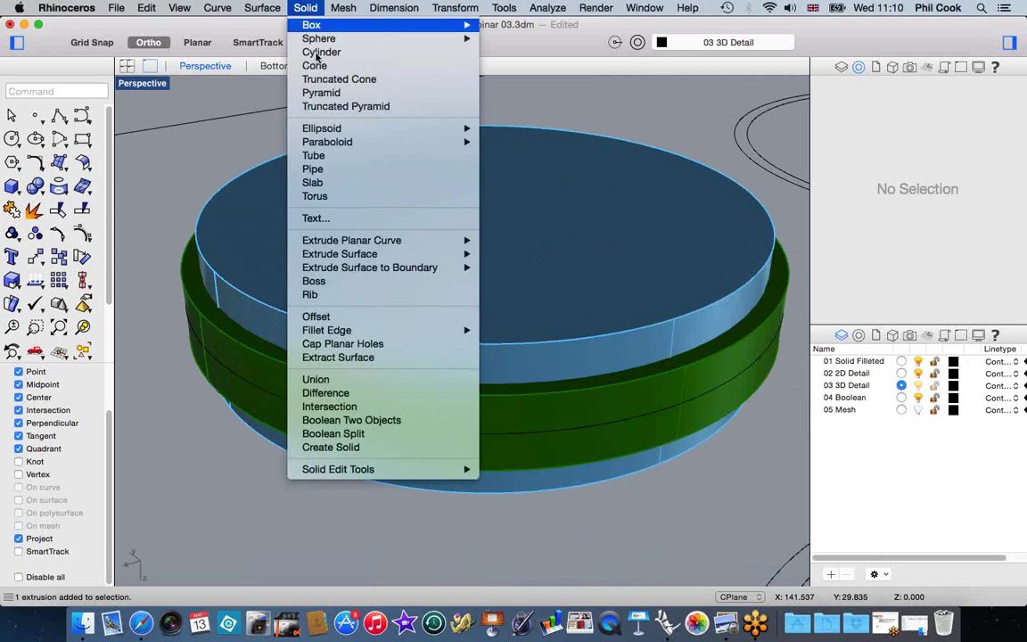
pyautogui.moveTo(374, 330)
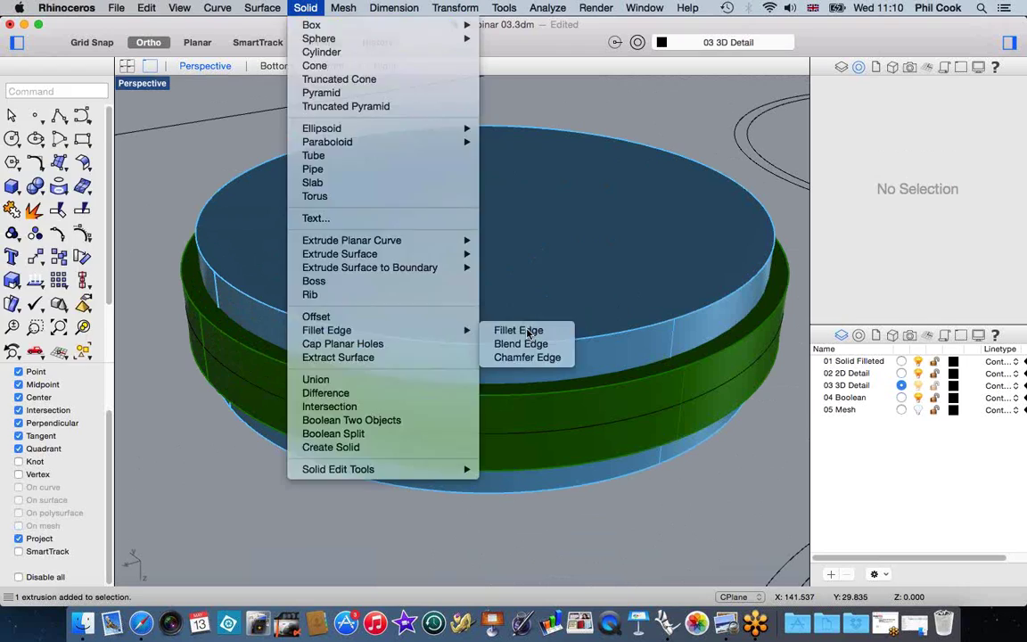
pyautogui.click(528, 331)
pyautogui.moveTo(37, 185); pyautogui.dragTo(7, 190)
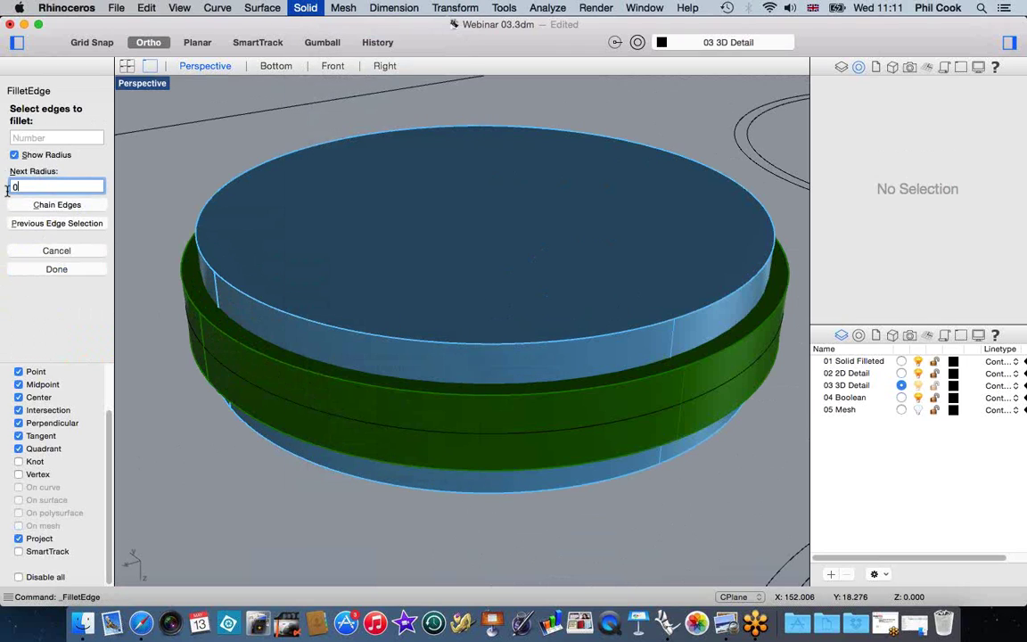
pyautogui.write('0.4')
pyautogui.press('Return')
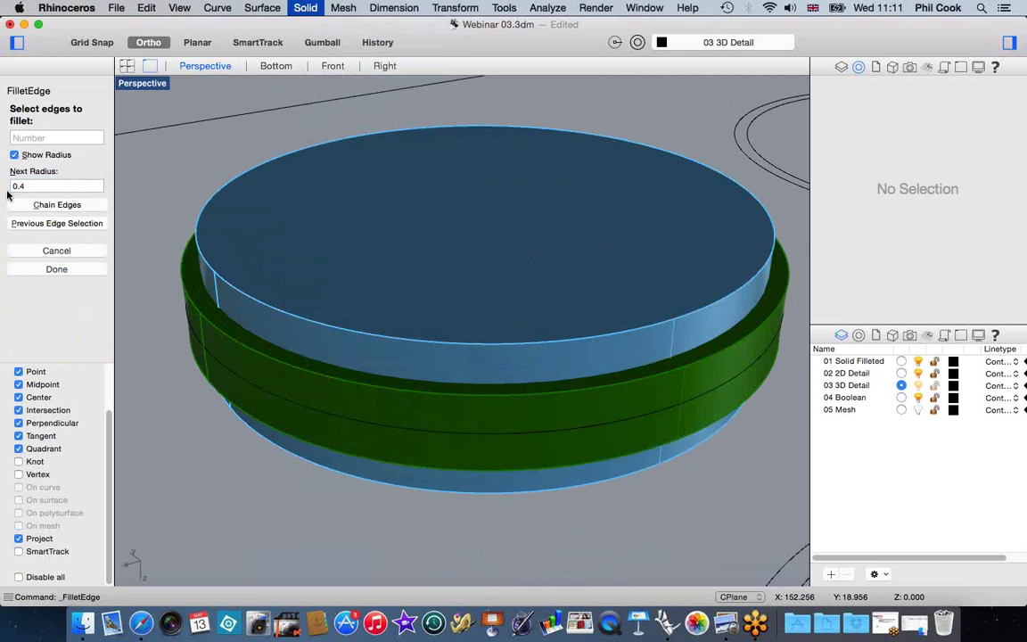
pyautogui.click(240, 289)
pyautogui.press('Return')
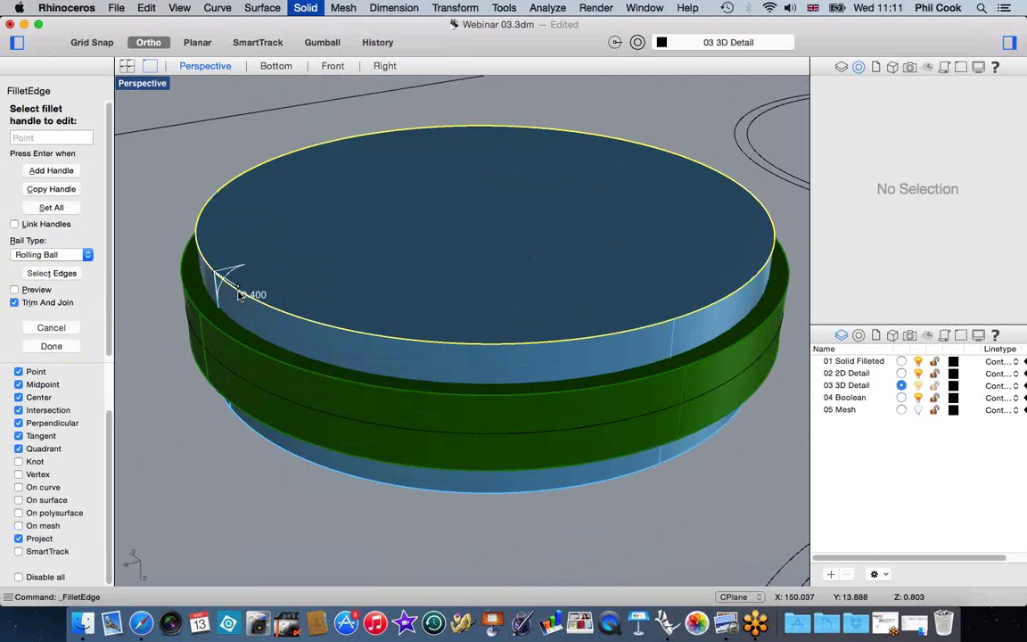
pyautogui.press('Return')
# Step: Maximize the Bottom viewport and select both the green disc and the blue disc at the grid's corner
pyautogui.scroll(-6, 344, 360)
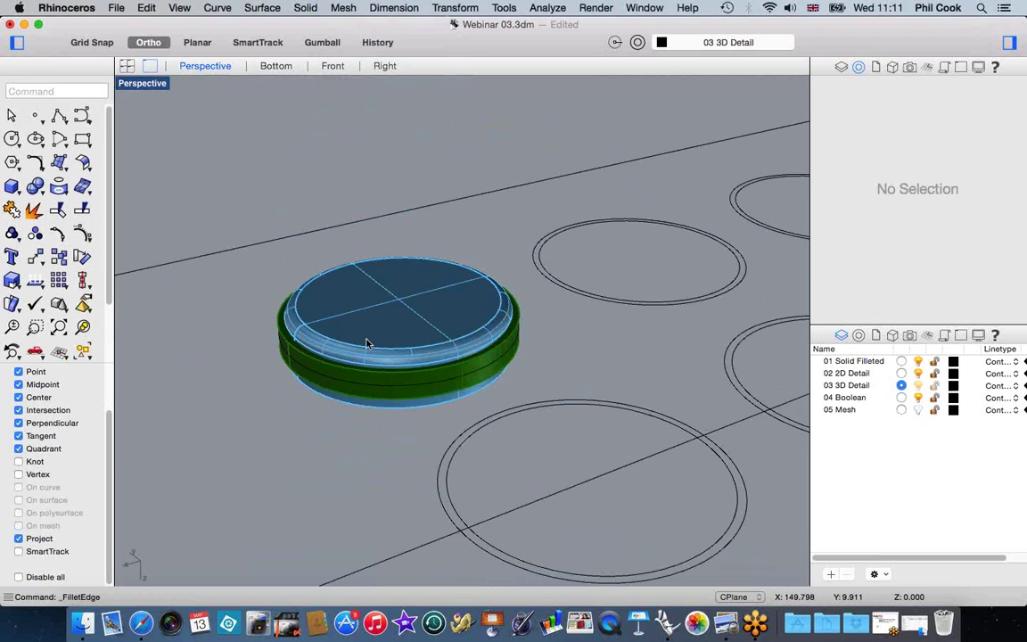
pyautogui.scroll(5, 384, 305)
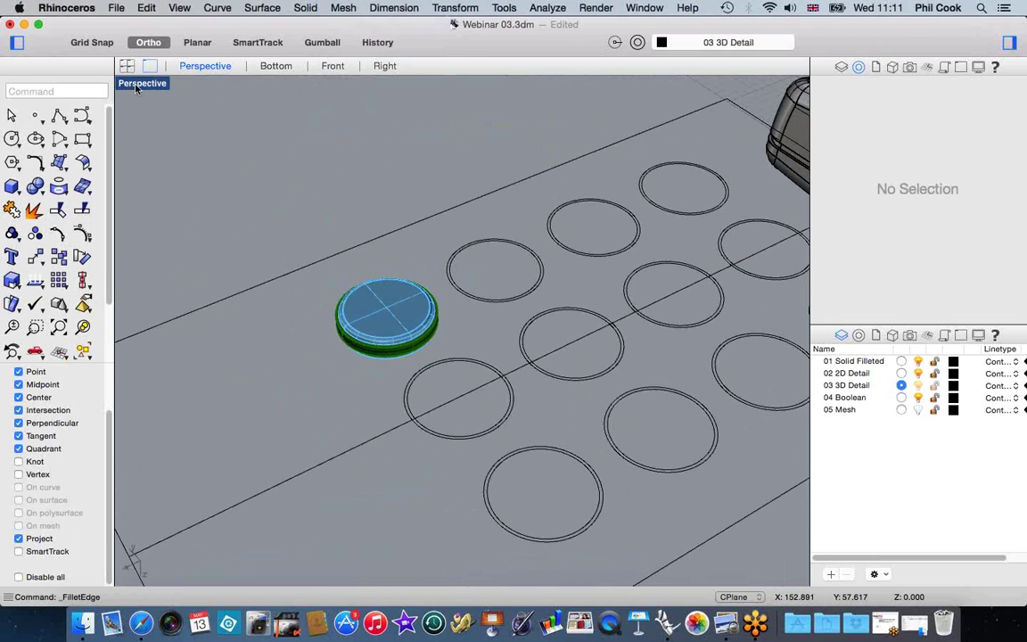
pyautogui.doubleClick(136, 87)
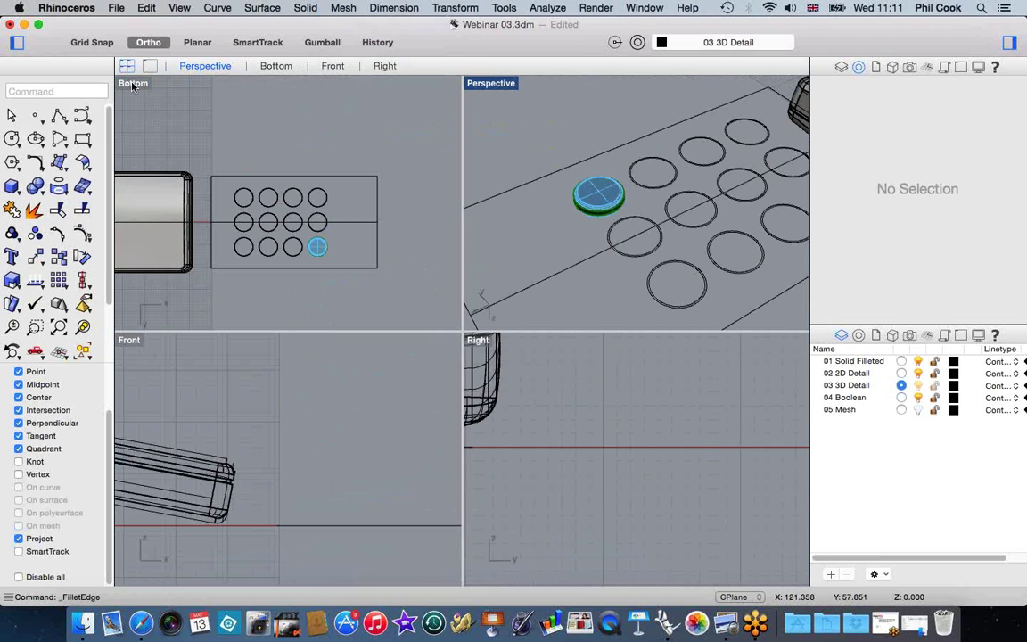
pyautogui.click(134, 85)
pyautogui.doubleClick(133, 84)
pyautogui.scroll(6, 486, 410)
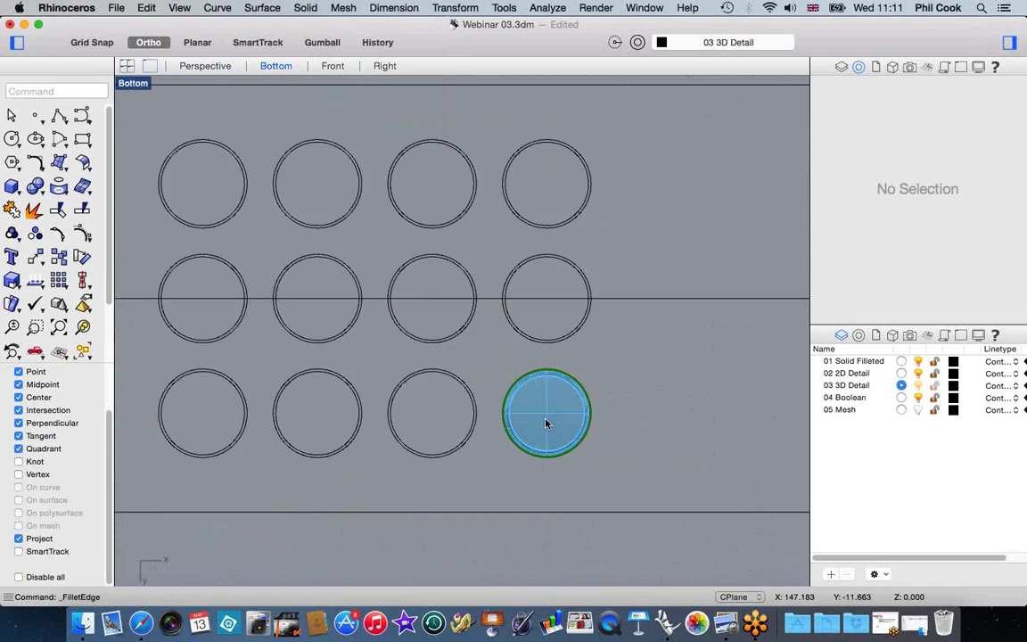
pyautogui.scroll(3, 570, 316)
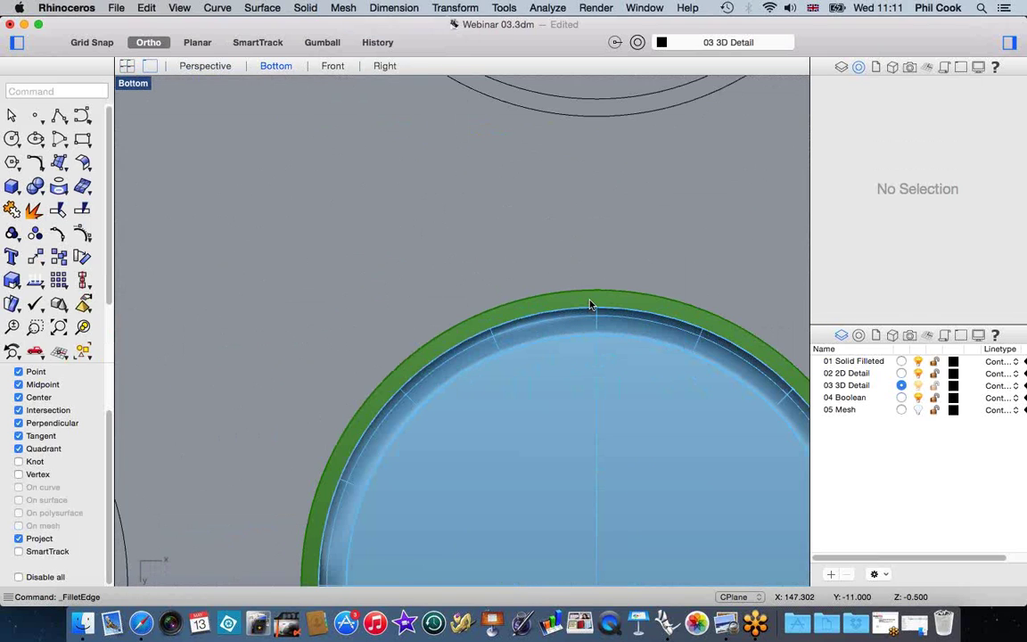
pyautogui.click(591, 301)
pyautogui.keyDown('shift'); pyautogui.click(577, 369); pyautogui.keyUp('shift')
pyautogui.scroll(-10, 575, 362)
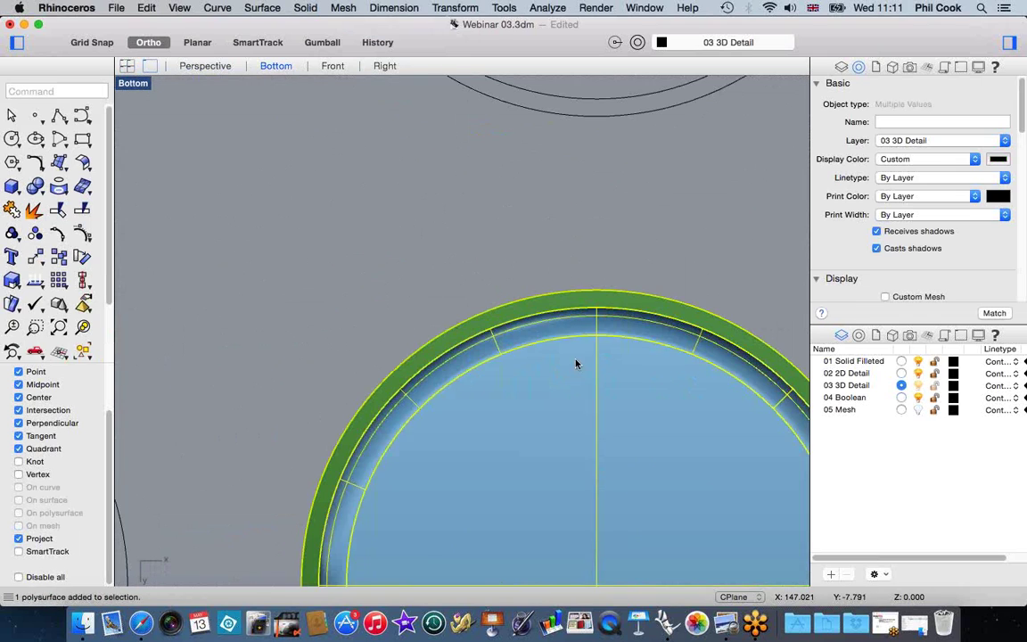
# Step: Copy the disc pair onto the other two rings of its column at a spacing of 11, repeating the last distance and direction
pyautogui.scroll(1, 604, 283)
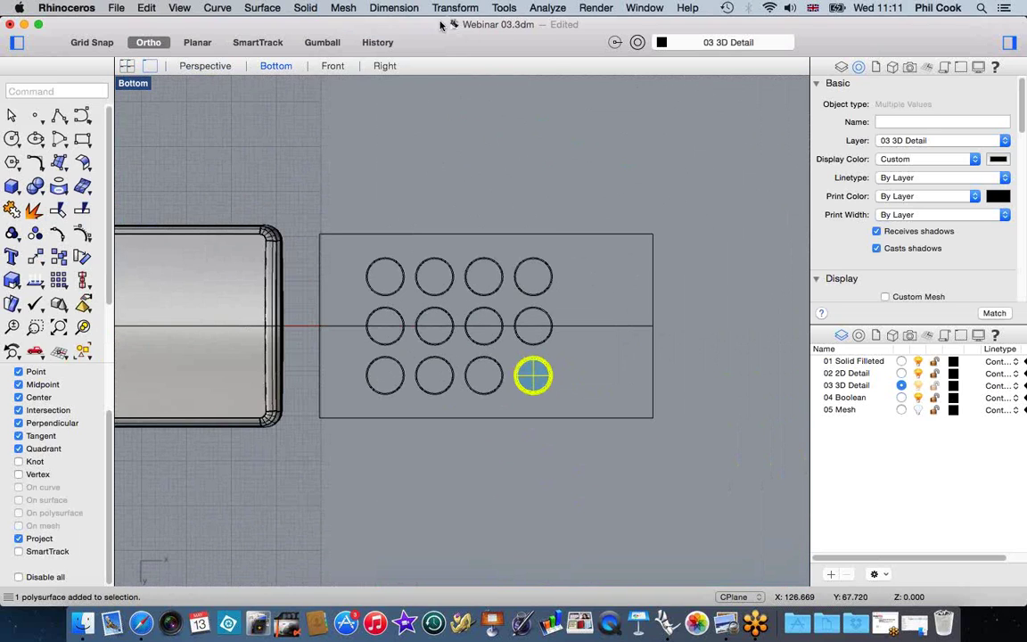
pyautogui.click(456, 8)
pyautogui.click(450, 37)
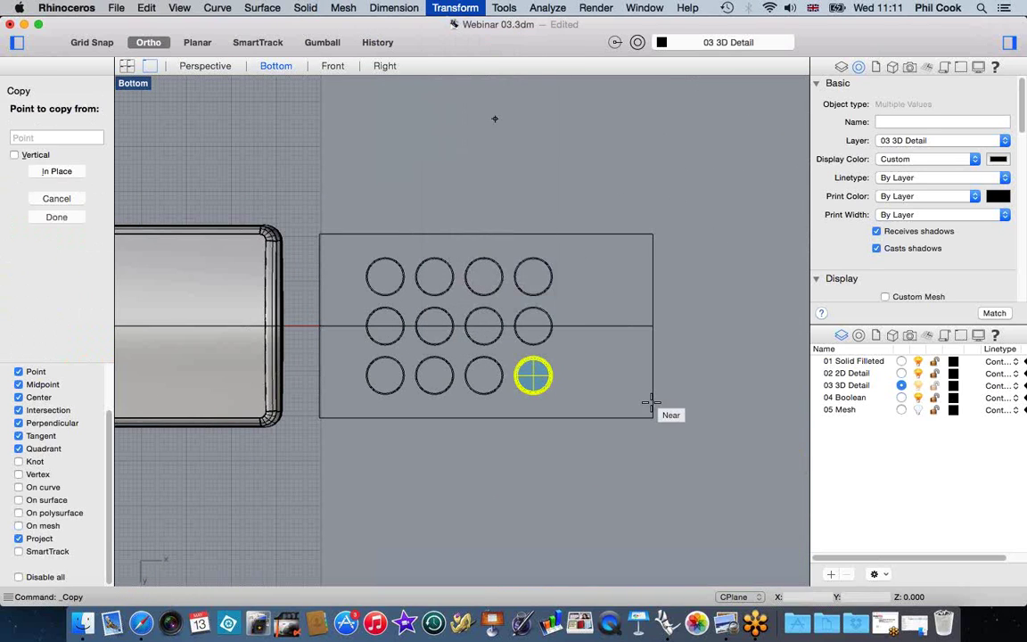
pyautogui.click(722, 414)
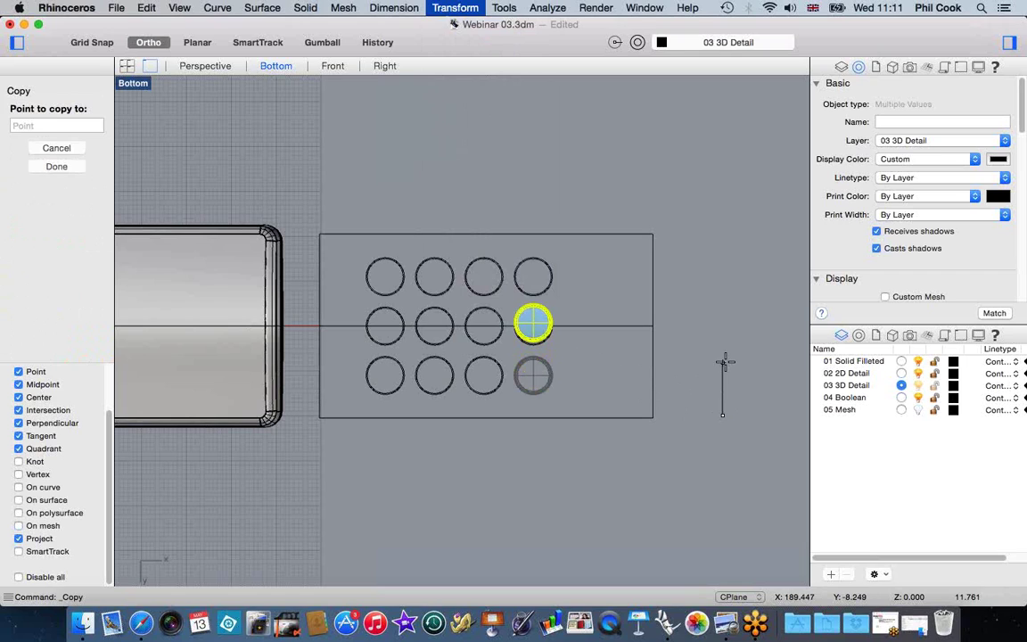
pyautogui.write('11')
pyautogui.press('Return')
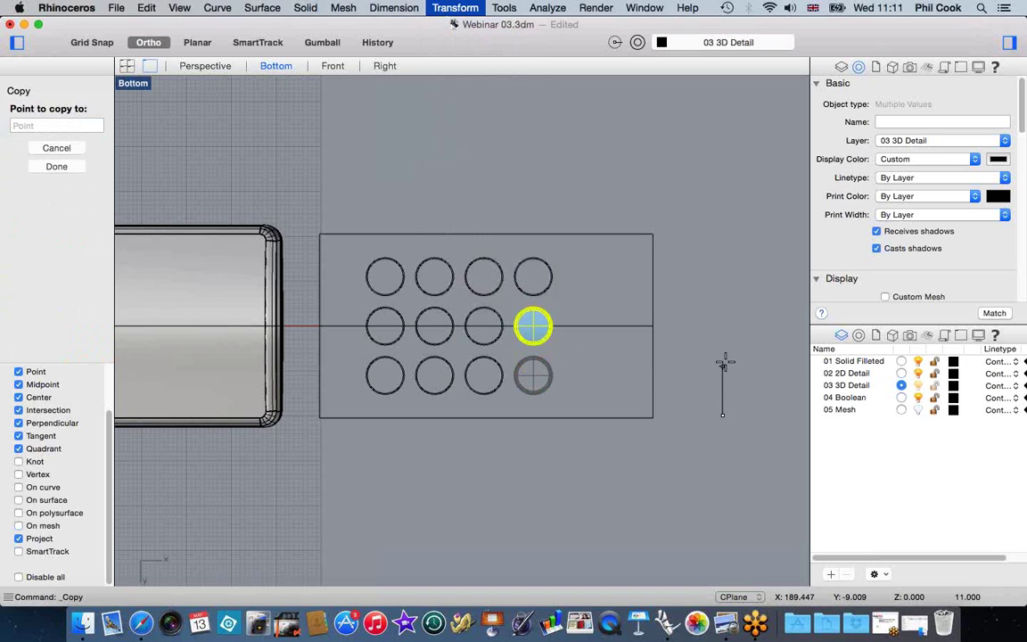
pyautogui.click(14, 169)
pyautogui.click(14, 155)
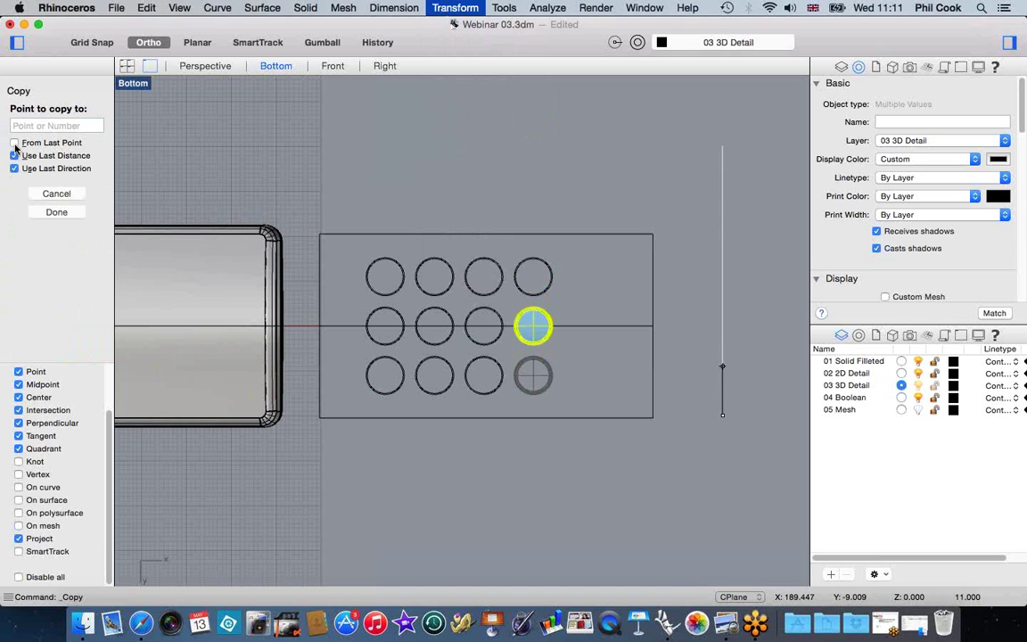
pyautogui.click(14, 143)
pyautogui.click(538, 149)
pyautogui.rightClick(538, 149)
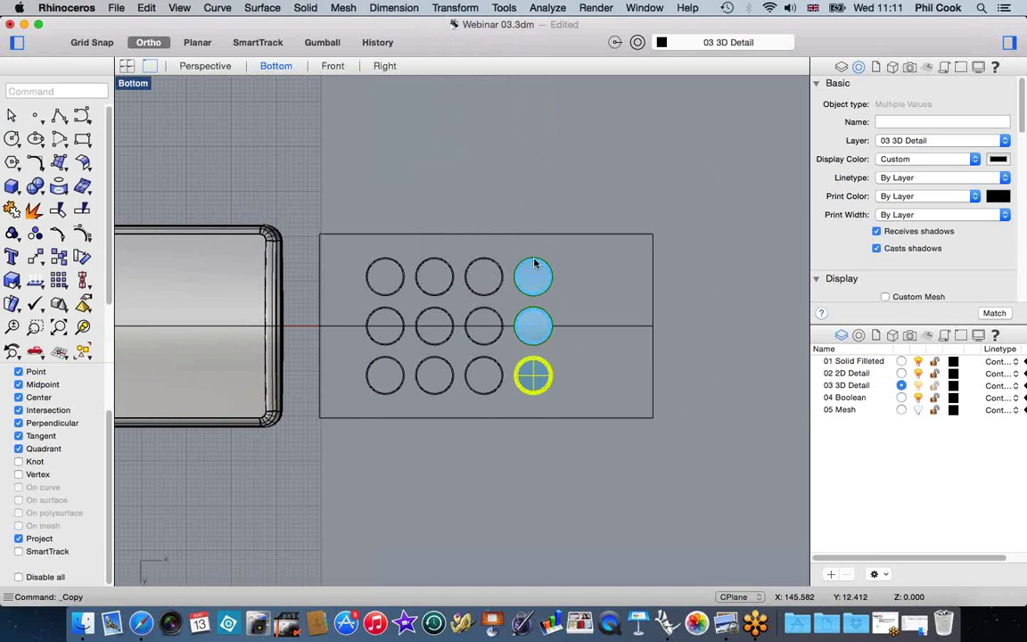
# Step: Select the green and blue discs of all three pairs in the finished column
pyautogui.scroll(10, 535, 263)
pyautogui.press('Escape')
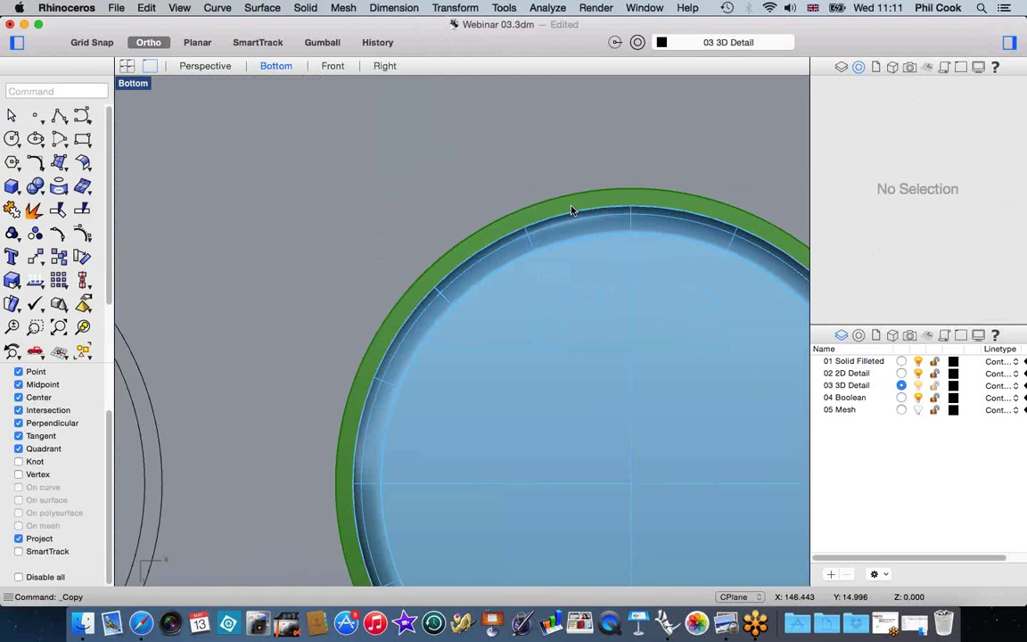
pyautogui.click(572, 210)
pyautogui.keyDown('shift'); pyautogui.click(516, 212); pyautogui.keyUp('shift')
pyautogui.scroll(-8, 516, 211)
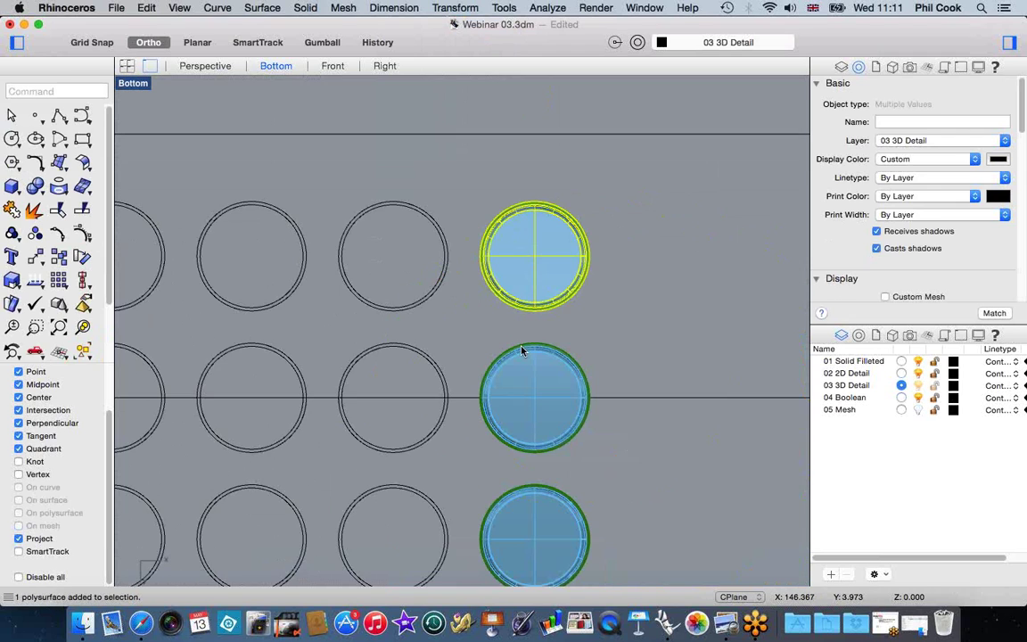
pyautogui.scroll(8, 523, 351)
pyautogui.keyDown('shift'); pyautogui.click(538, 347); pyautogui.keyUp('shift')
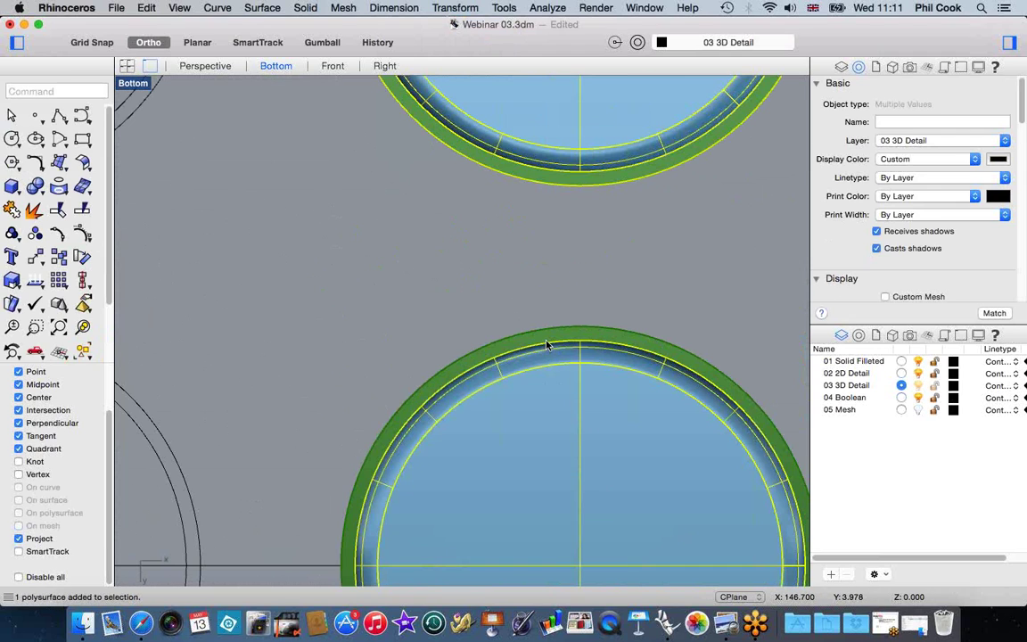
pyautogui.keyDown('shift'); pyautogui.click(548, 341); pyautogui.keyUp('shift')
pyautogui.scroll(-10, 550, 253)
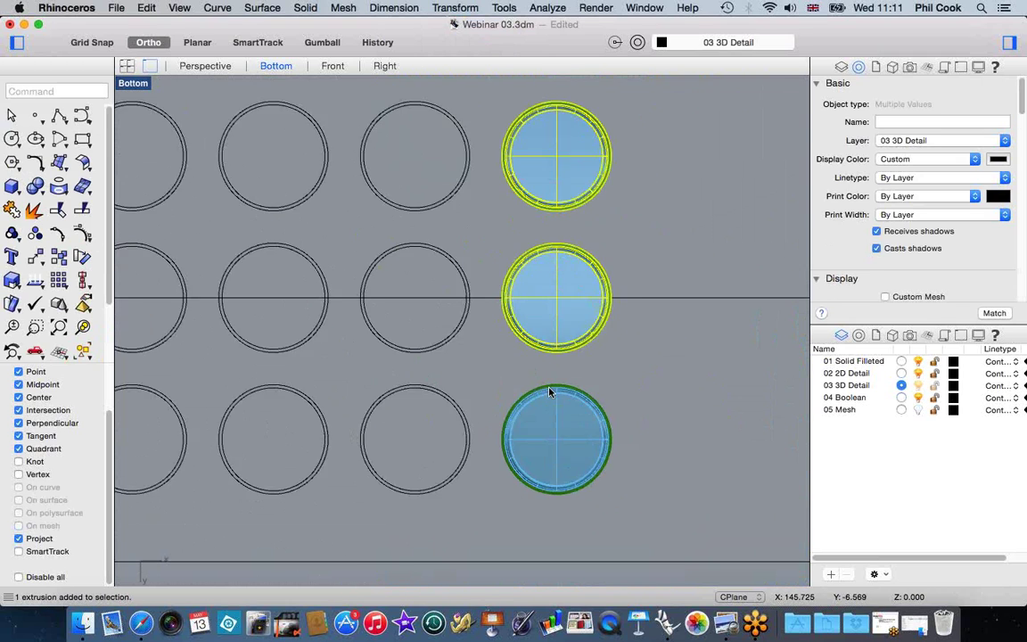
pyautogui.scroll(10, 549, 390)
pyautogui.keyDown('shift'); pyautogui.click(580, 424); pyautogui.keyUp('shift')
pyautogui.scroll(-6, 597, 375)
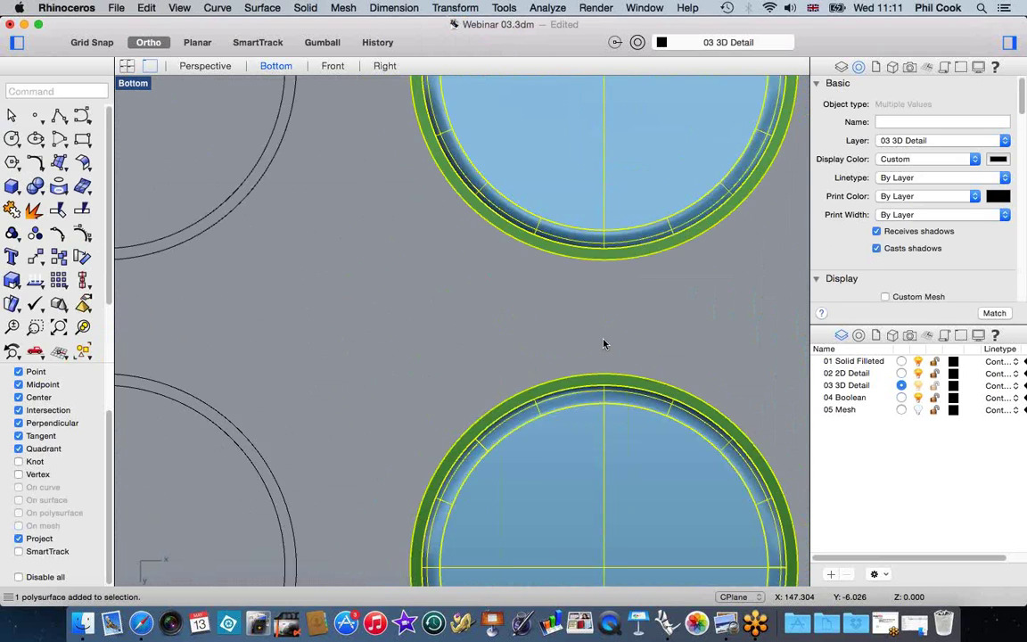
# Step: Copy the column of disc pairs onto the three remaining ring columns toward the solid at a spacing of 11, and clear the selection
pyautogui.scroll(-5, 615, 354)
pyautogui.click(455, 8)
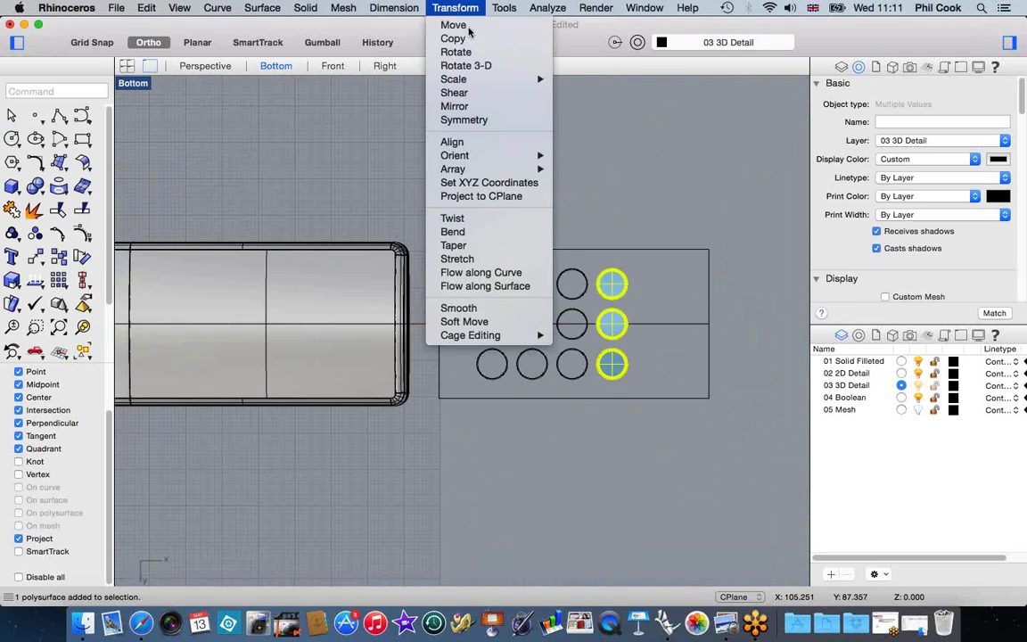
pyautogui.click(464, 39)
pyautogui.click(607, 165)
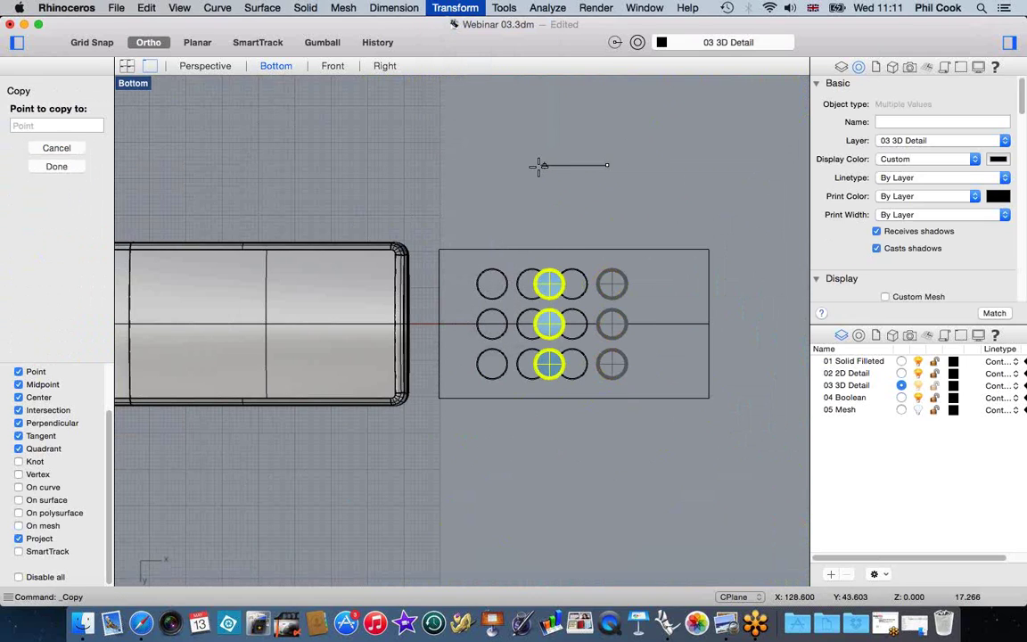
pyautogui.write('10')
pyautogui.press('Return')
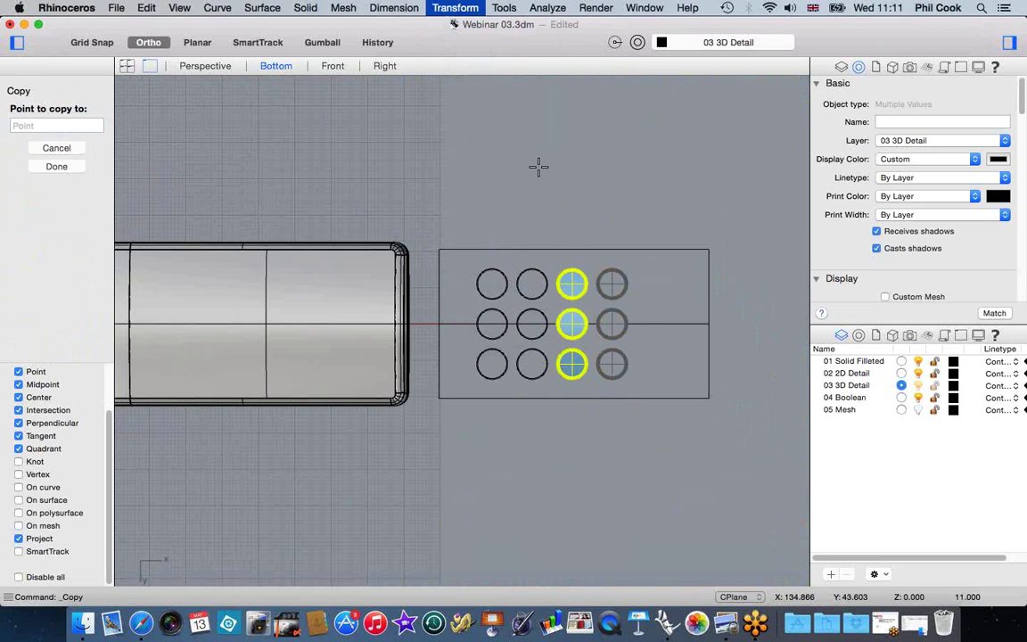
pyautogui.click(531, 164)
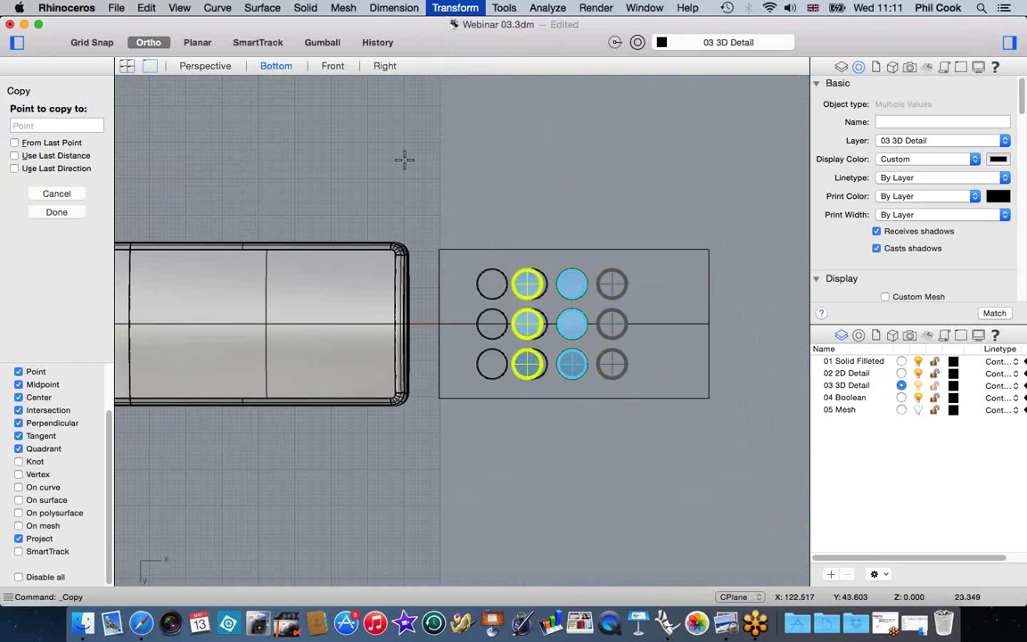
pyautogui.click(14, 156)
pyautogui.click(14, 168)
pyautogui.click(337, 167)
pyautogui.click(337, 168)
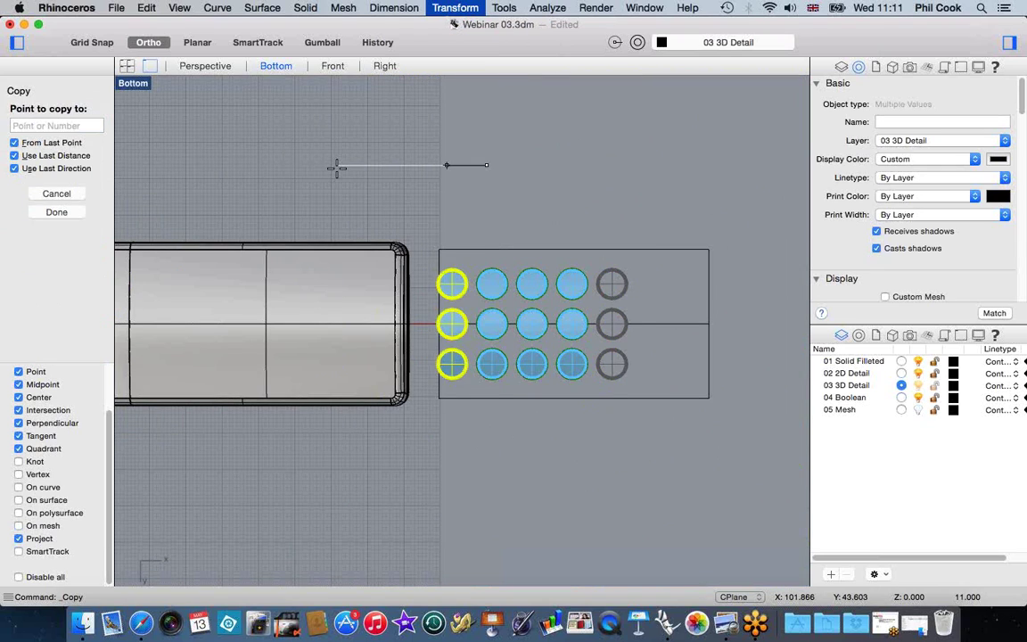
pyautogui.rightClick(337, 168)
pyautogui.click(346, 163)
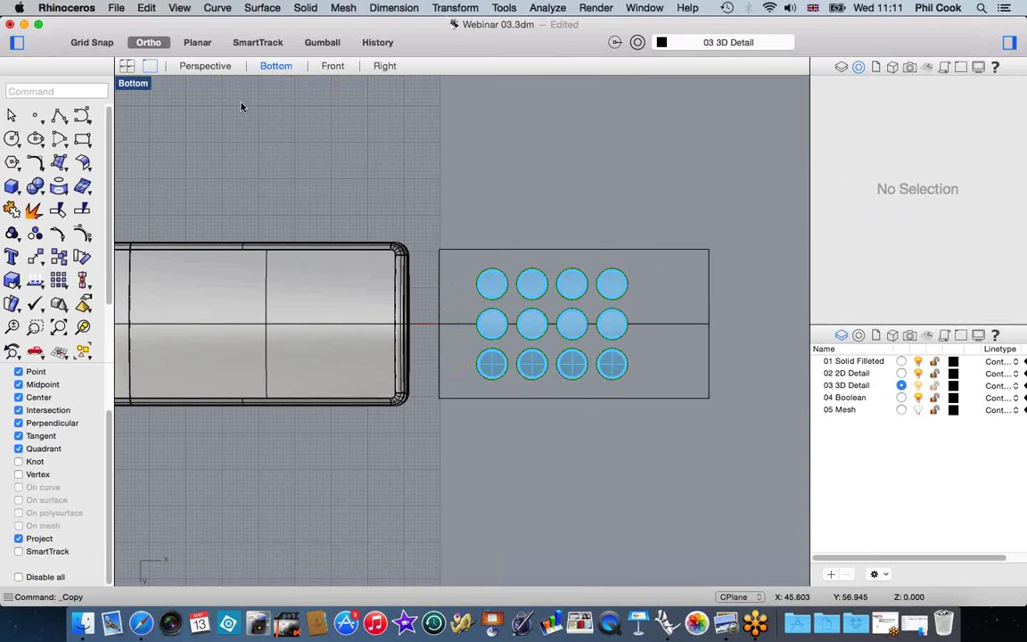
# Step: Maximize the Perspective viewport and examine the grid of green and blue discs beside the solid up close
pyautogui.doubleClick(134, 84)
pyautogui.click(483, 85)
pyautogui.doubleClick(483, 85)
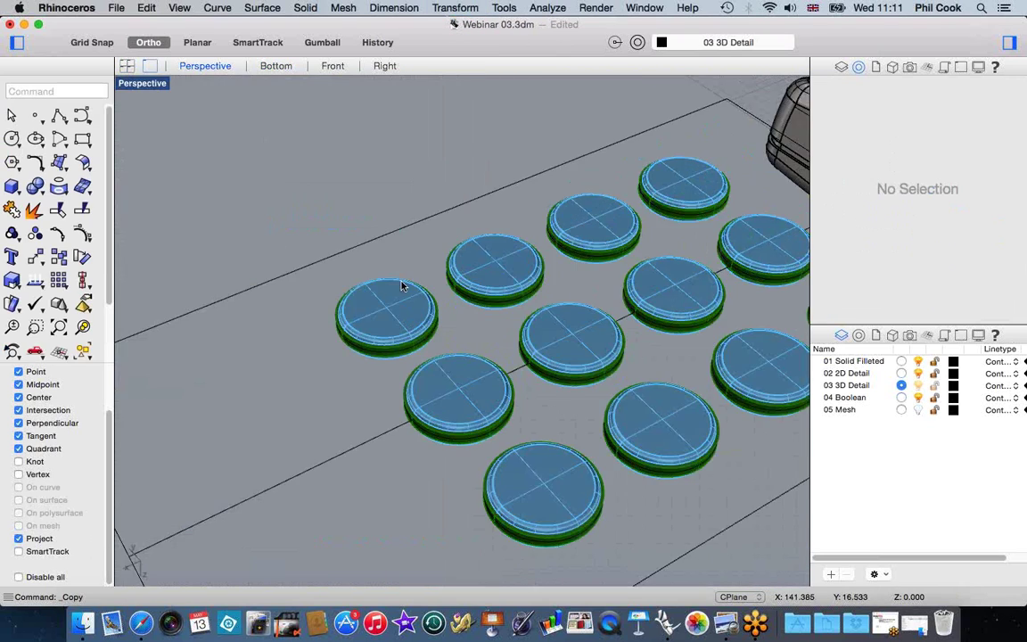
pyautogui.scroll(-5, 402, 285)
pyautogui.scroll(5, 570, 285)
pyautogui.scroll(-2, 535, 303)
pyautogui.scroll(3, 326, 408)
pyautogui.click(317, 410)
pyautogui.click(456, 443)
pyautogui.scroll(-3, 447, 415)
pyautogui.scroll(-3, 521, 445)
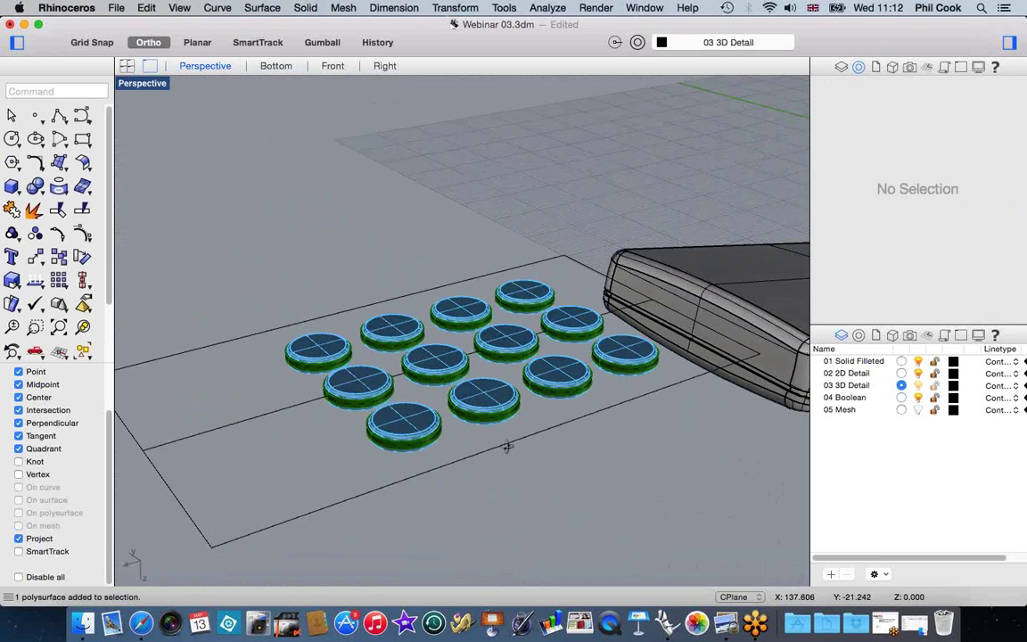
pyautogui.scroll(3, 464, 263)
pyautogui.scroll(2, 520, 451)
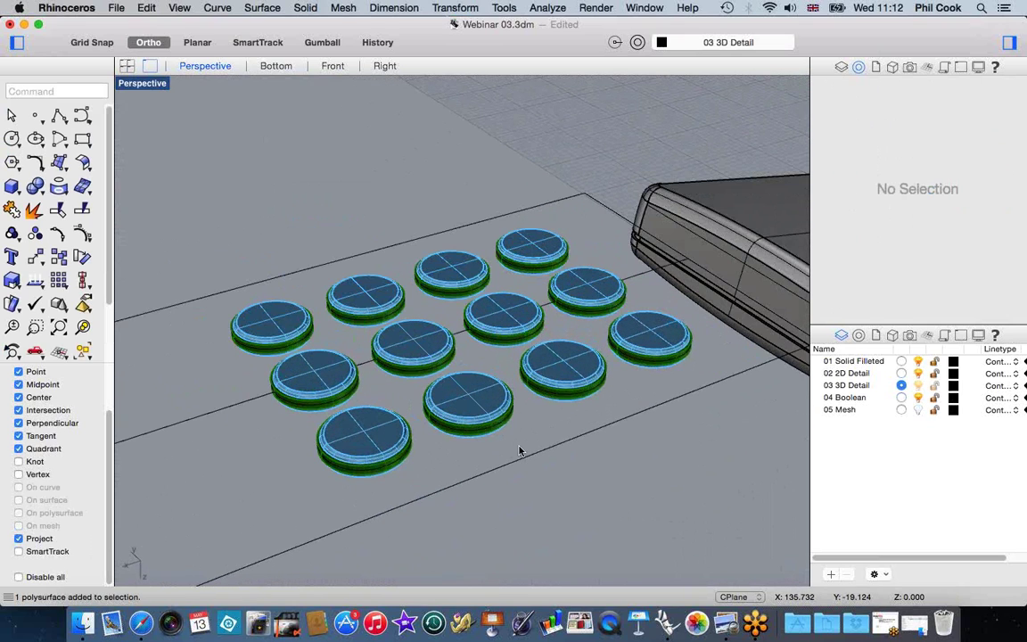
# Step: Select all the blue discs by their display colour, group them, and clear the selection
pyautogui.click(148, 9)
pyautogui.moveTo(169, 125)
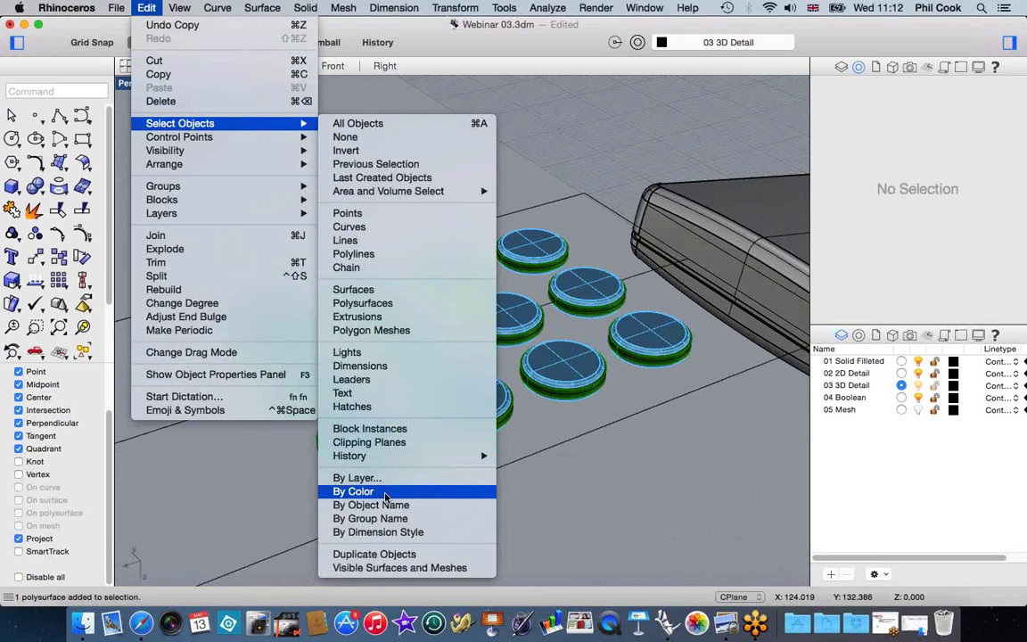
pyautogui.click(410, 492)
pyautogui.click(362, 300)
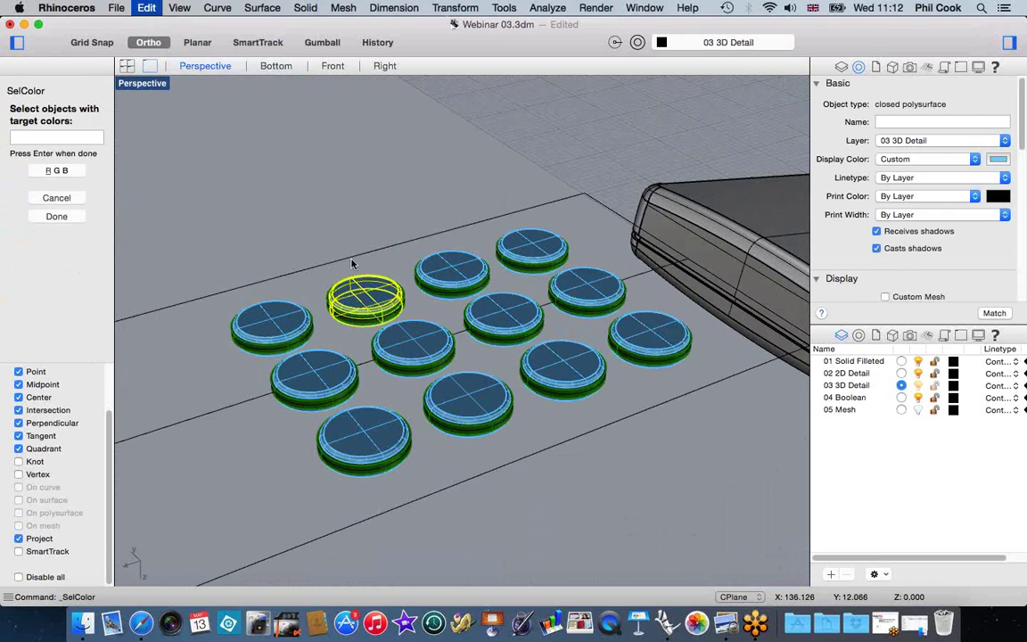
pyautogui.press('Return')
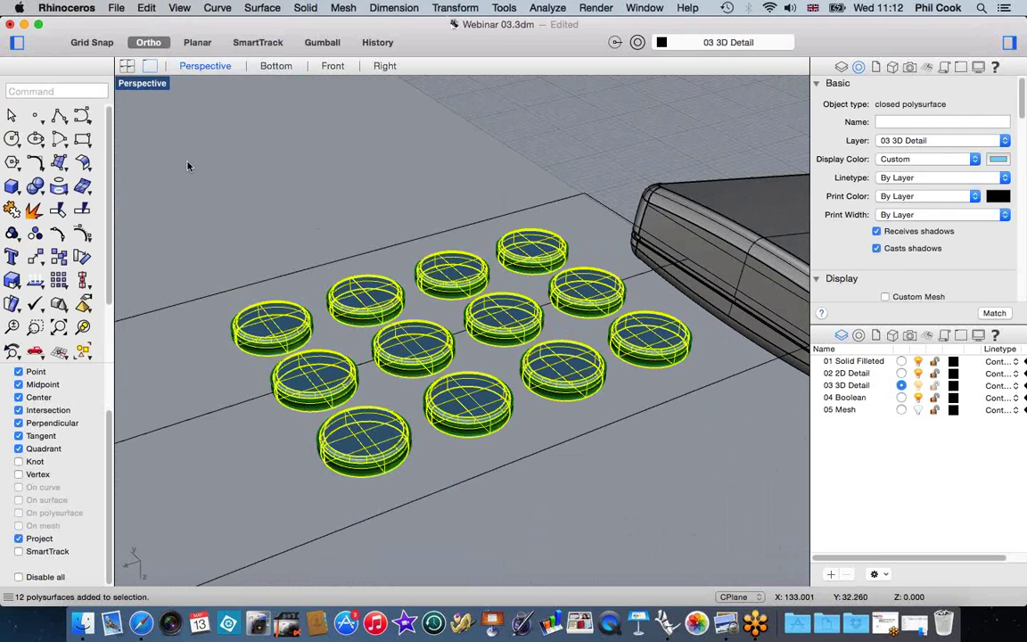
pyautogui.click(11, 210)
pyautogui.click(276, 330)
pyautogui.press('Escape')
# Step: Select all the green disc extrusions by their display colour, group them, and clear the selection
pyautogui.scroll(3, 265, 351)
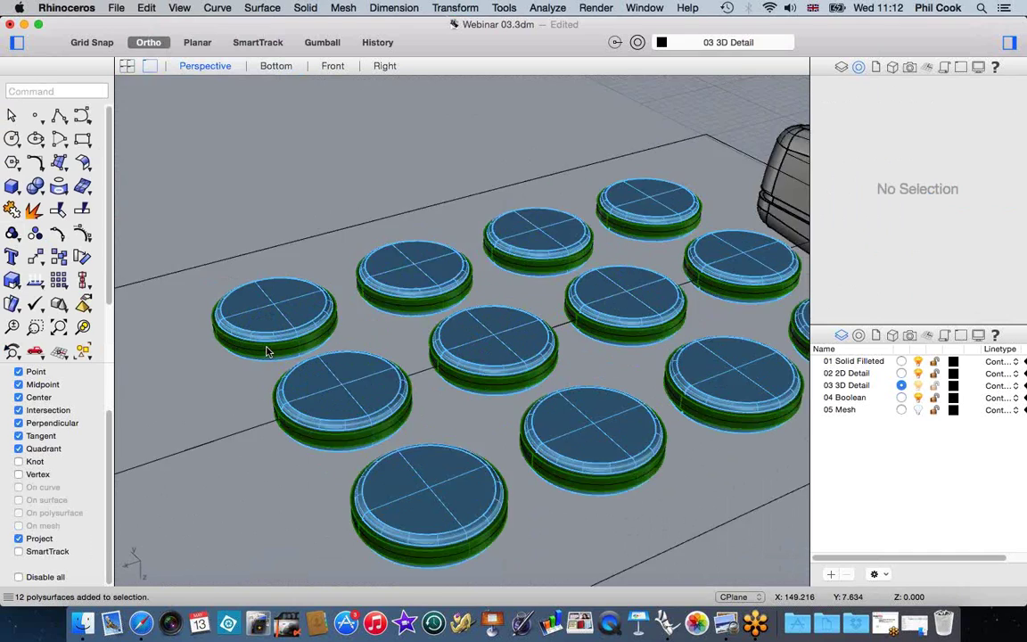
pyautogui.scroll(2, 375, 381)
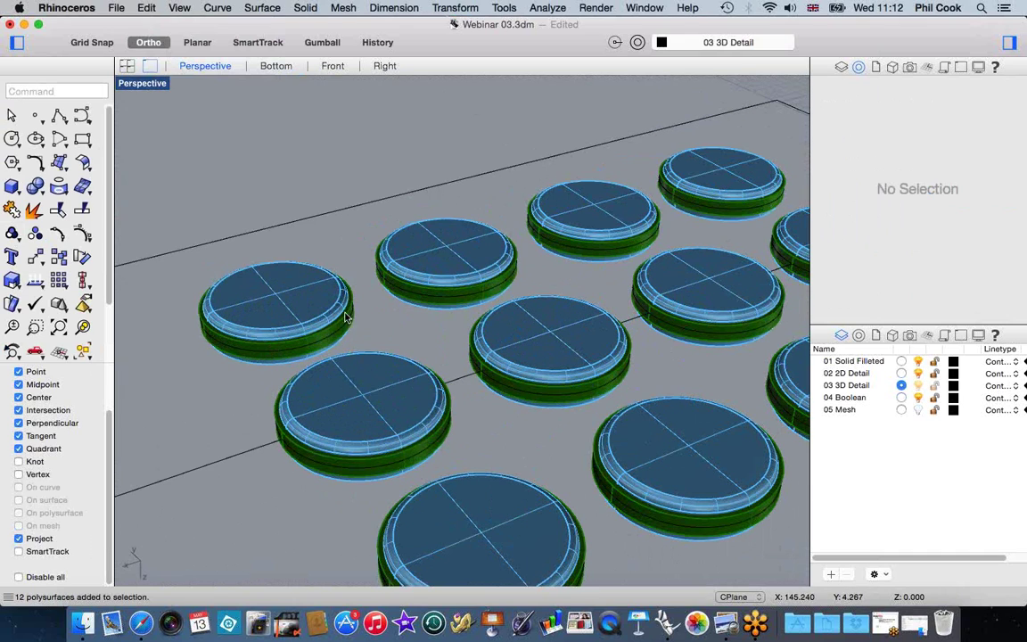
pyautogui.scroll(-5, 326, 286)
pyautogui.scroll(3, 329, 279)
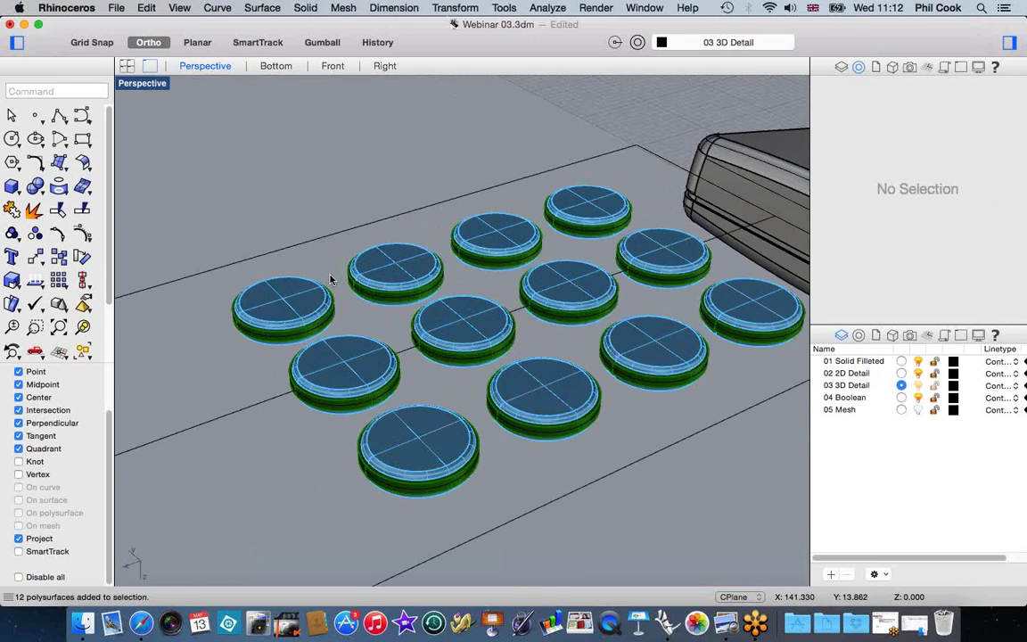
pyautogui.scroll(2, 287, 349)
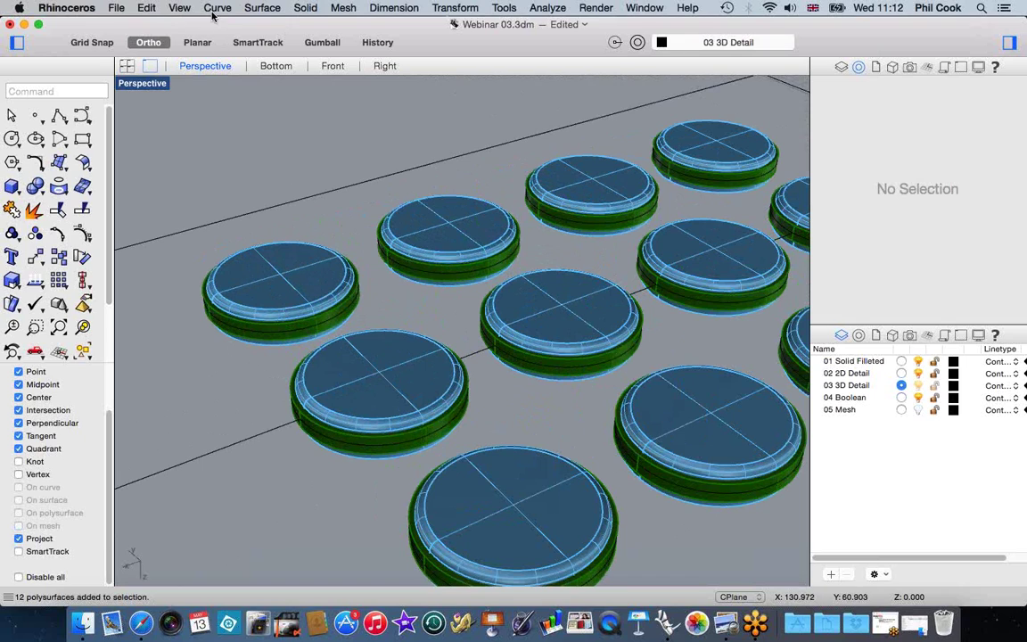
pyautogui.click(148, 8)
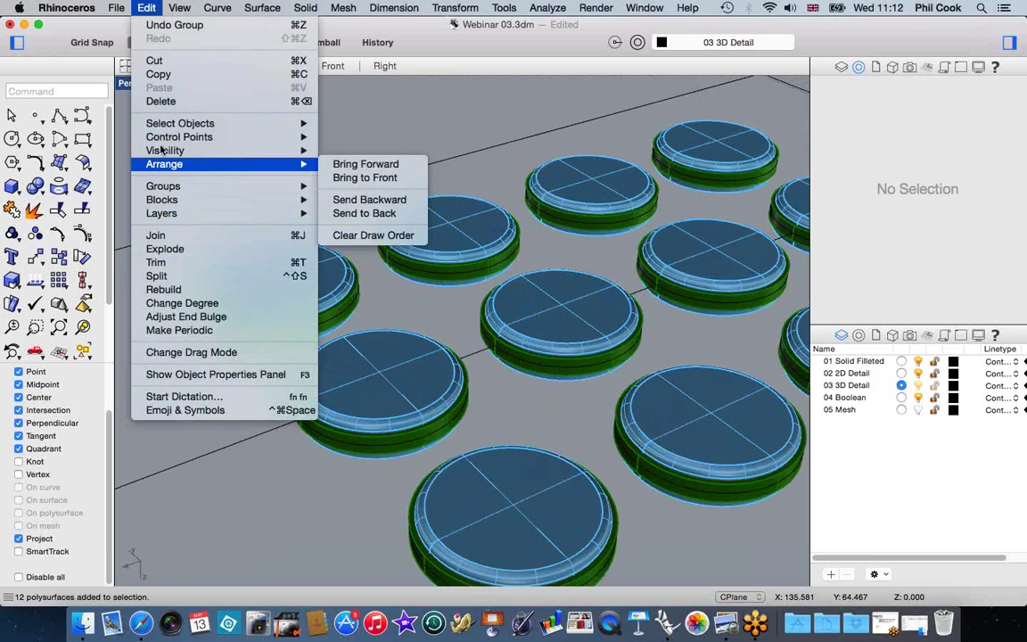
pyautogui.moveTo(178, 123)
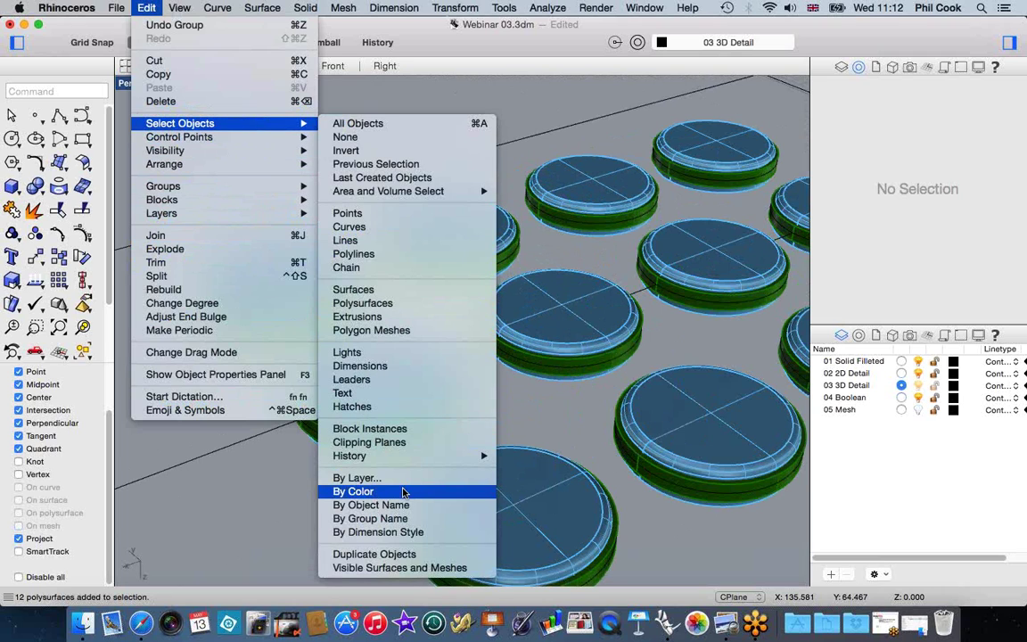
pyautogui.click(365, 490)
pyautogui.scroll(5, 332, 430)
pyautogui.click(346, 429)
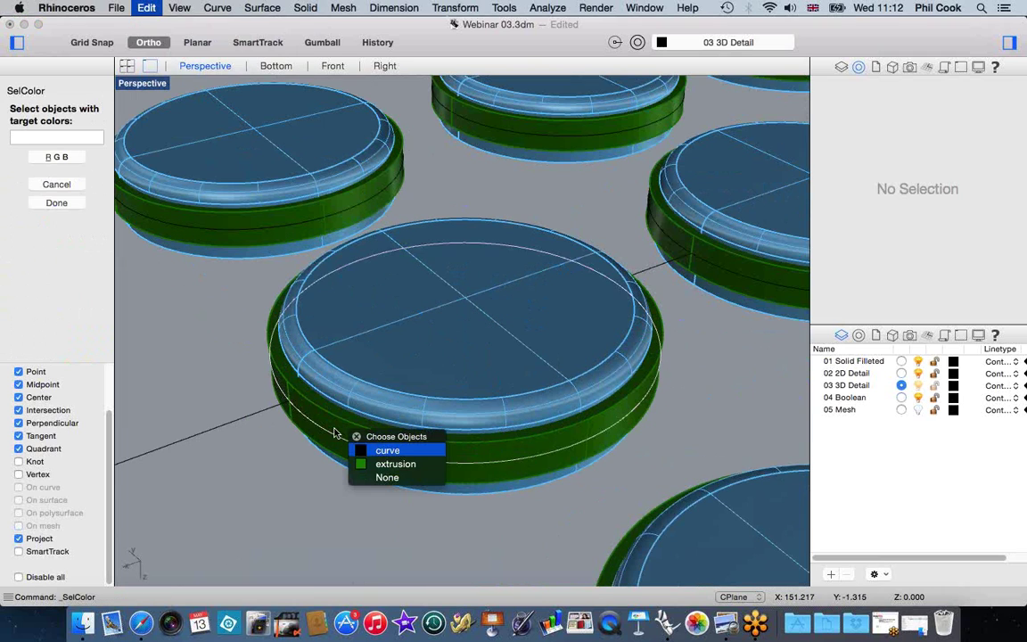
pyautogui.click(383, 464)
pyautogui.scroll(-5, 327, 488)
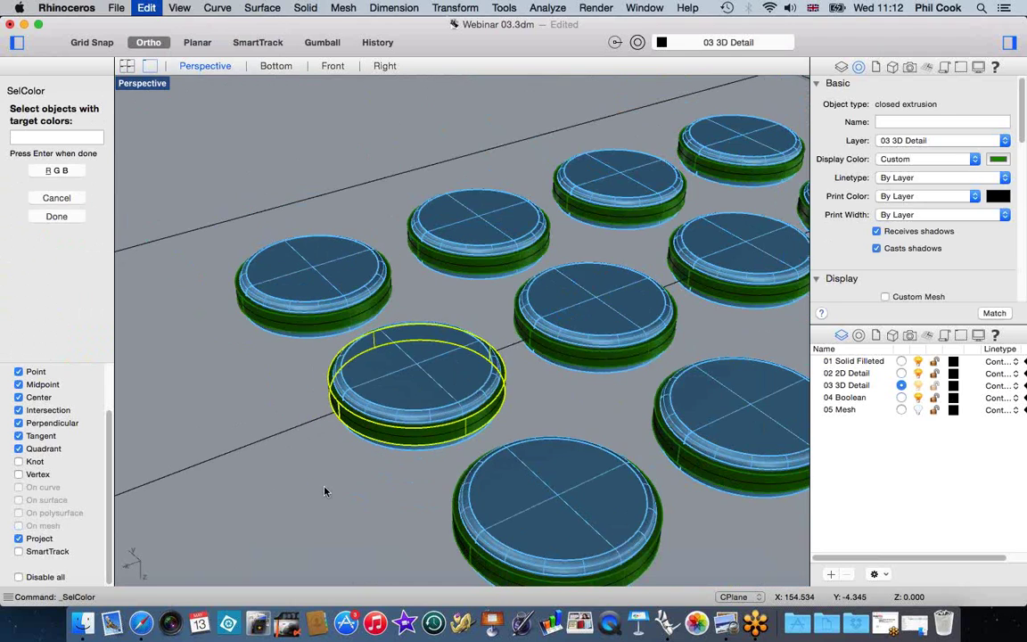
pyautogui.press('Return')
pyautogui.click(11, 210)
pyautogui.click(283, 159)
# Step: Examine the solid's end surface together with the disc grid and its surrounding rectangle from different angles
pyautogui.scroll(-10, 394, 232)
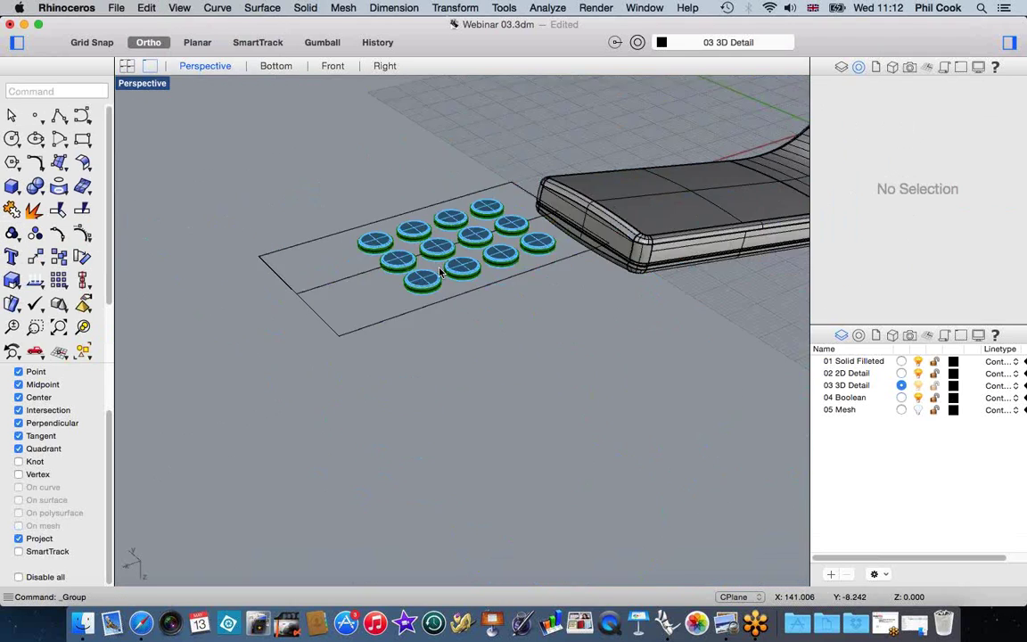
pyautogui.scroll(5, 498, 285)
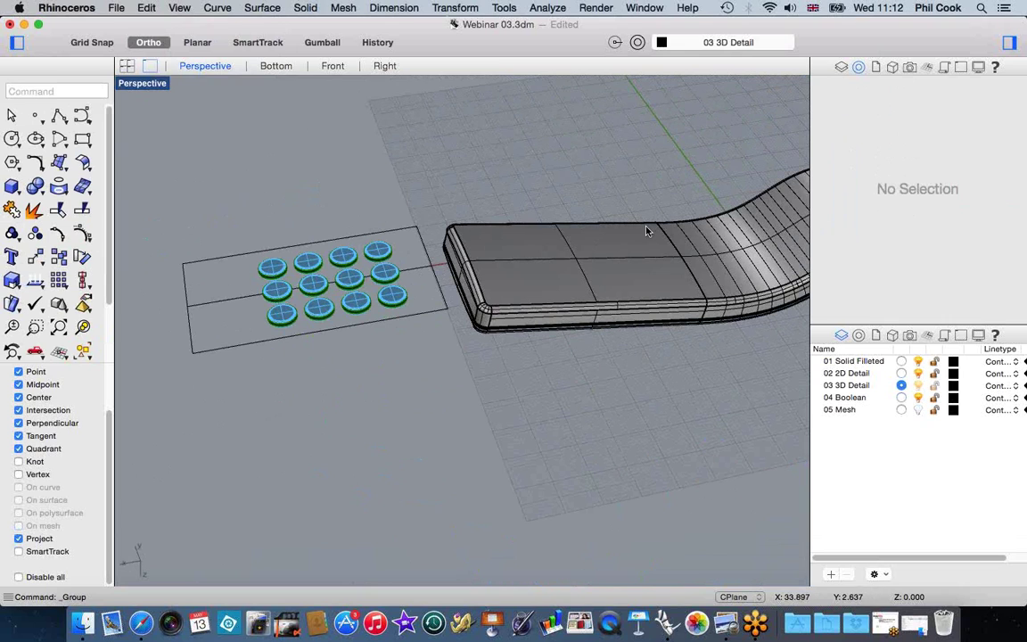
pyautogui.moveTo(585, 404)
pyautogui.mouseDown(button='right')
pyautogui.moveTo(619, 398)
pyautogui.moveTo(587, 401)
pyautogui.mouseUp(button='right')
pyautogui.moveTo(628, 285); pyautogui.dragTo(165, 298, button='right')
pyautogui.scroll(-5, 540, 259)
pyautogui.moveTo(539, 259); pyautogui.dragTo(489, 302, button='right')
pyautogui.rightClick(488, 303)
pyautogui.scroll(4, 489, 304)
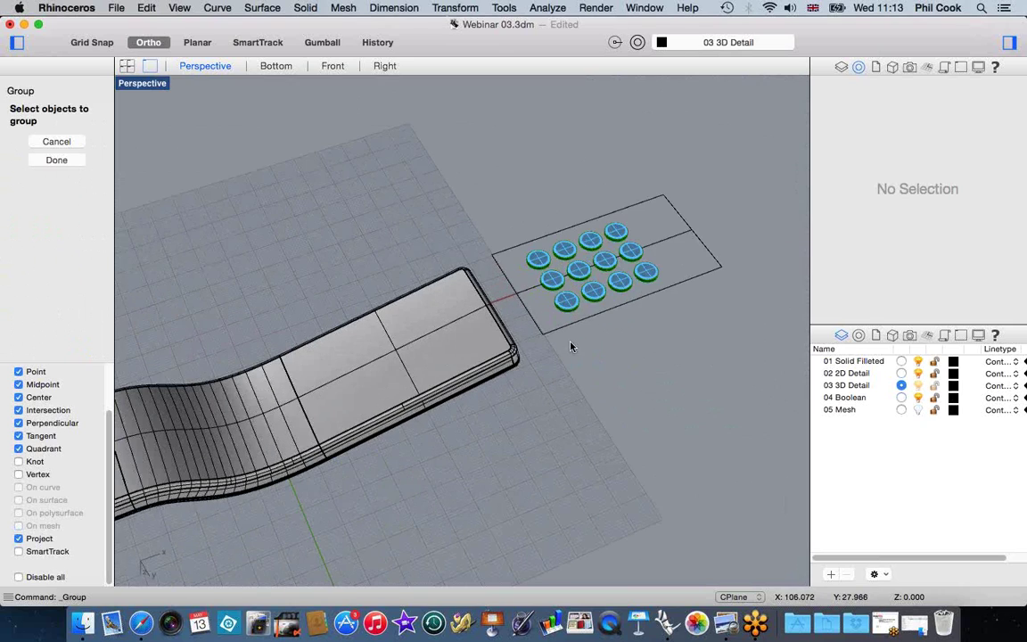
pyautogui.scroll(2, 476, 349)
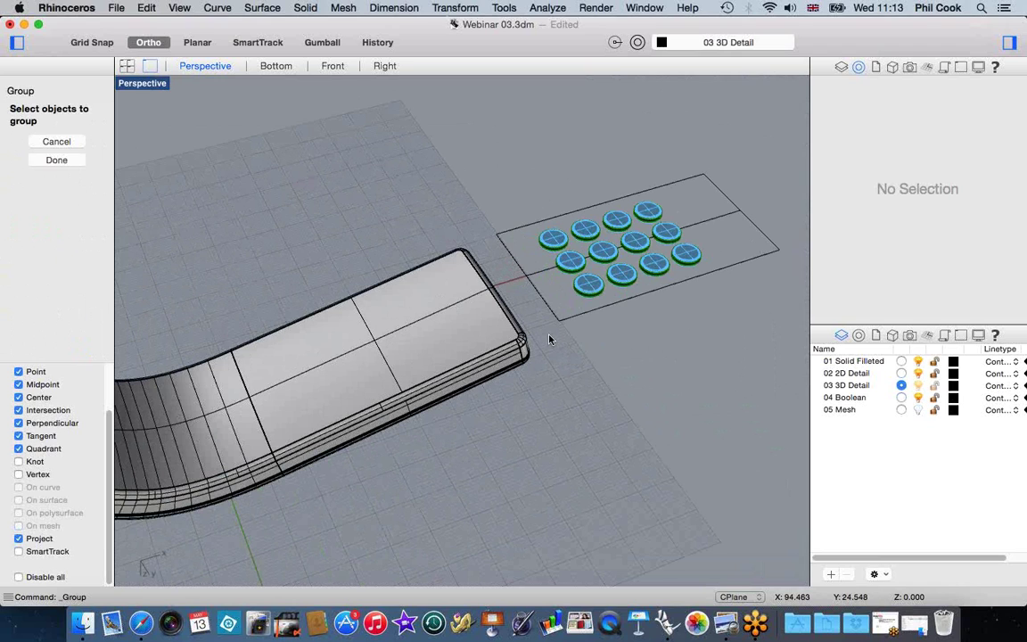
pyautogui.moveTo(565, 330)
pyautogui.mouseDown(button='right')
pyautogui.moveTo(571, 349)
pyautogui.moveTo(566, 334)
pyautogui.mouseUp(button='right')
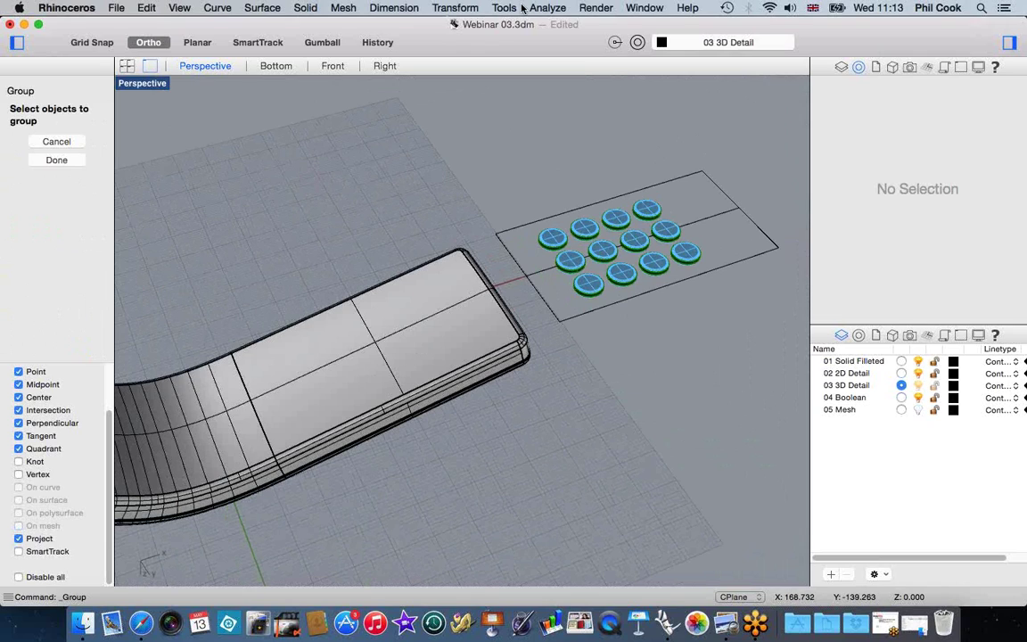
pyautogui.click(465, 10)
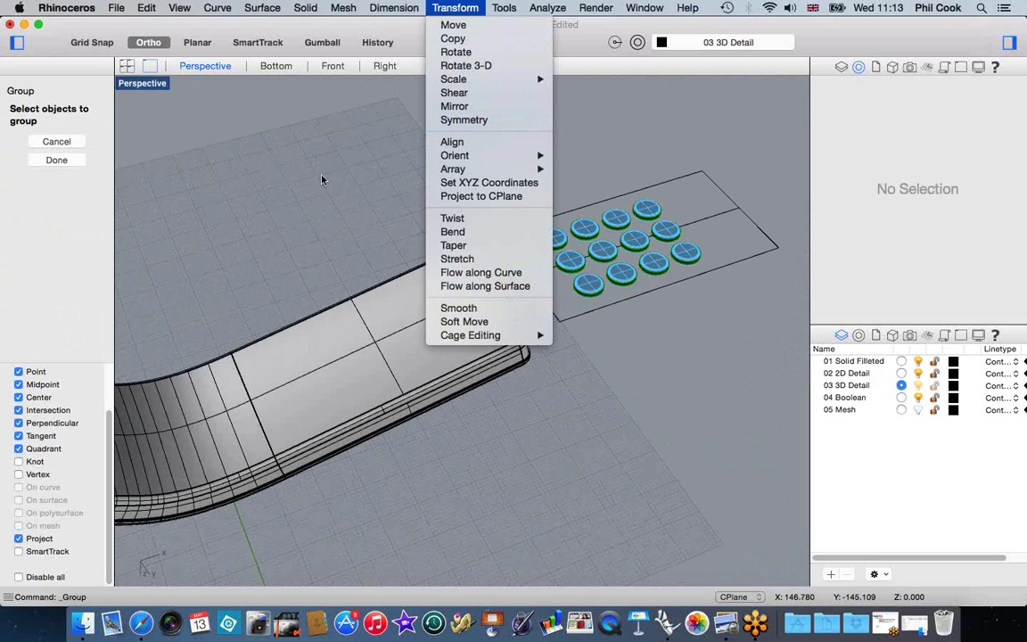
pyautogui.click(524, 104)
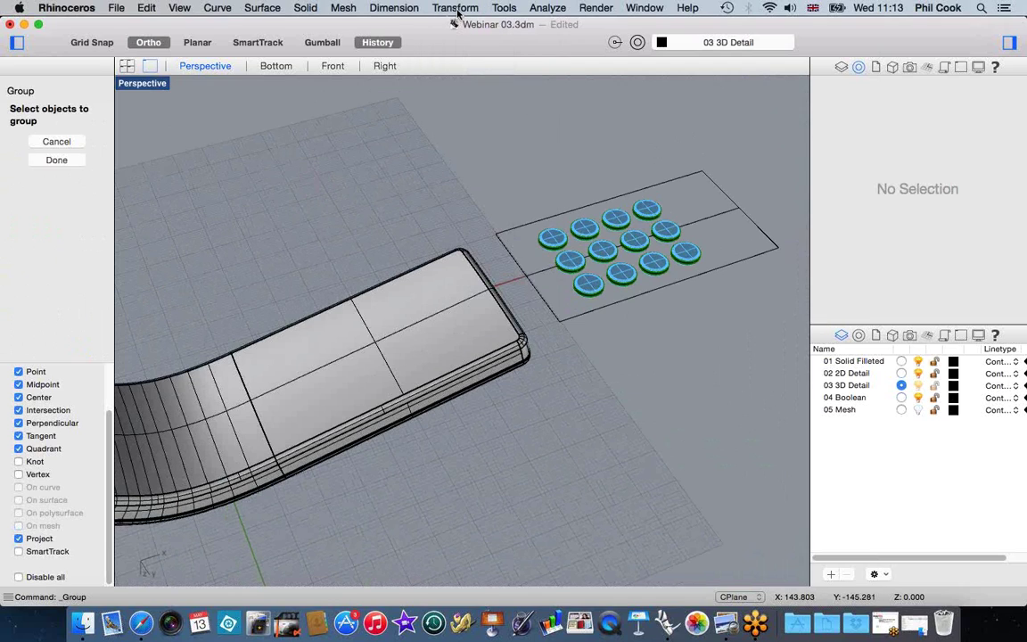
pyautogui.press('Escape')
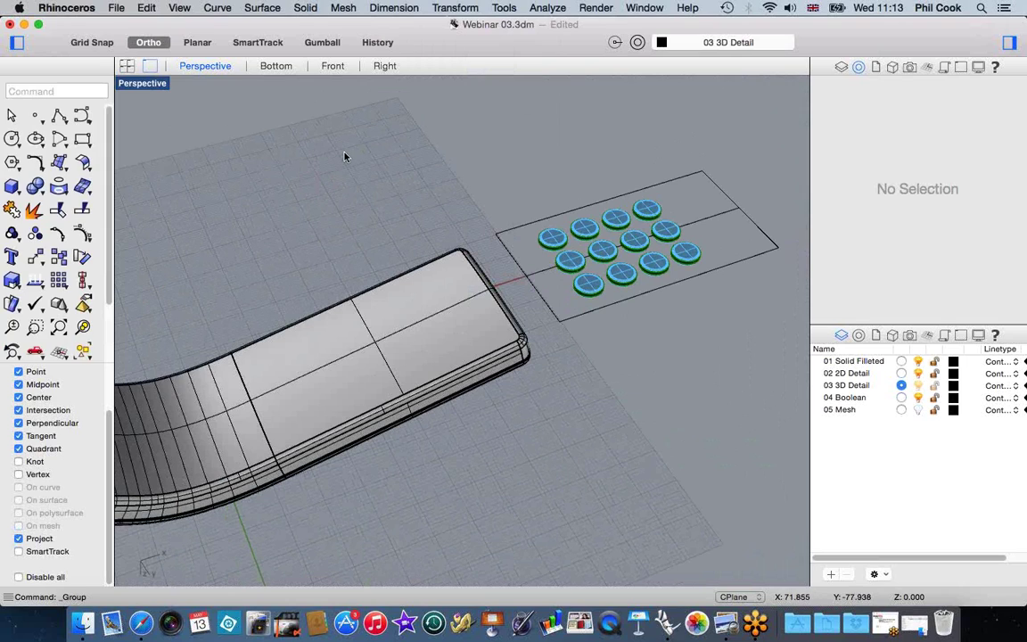
# Step: Turn on History recording and choose the green and blue disc groups as the objects for Flow along Surface
pyautogui.click(378, 42)
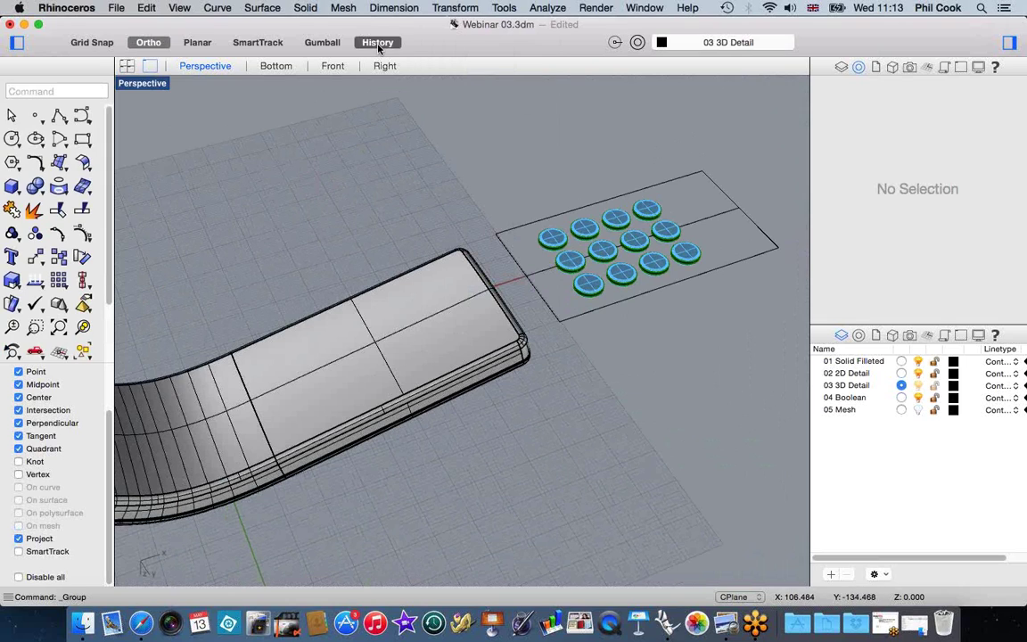
pyautogui.click(449, 9)
pyautogui.click(484, 286)
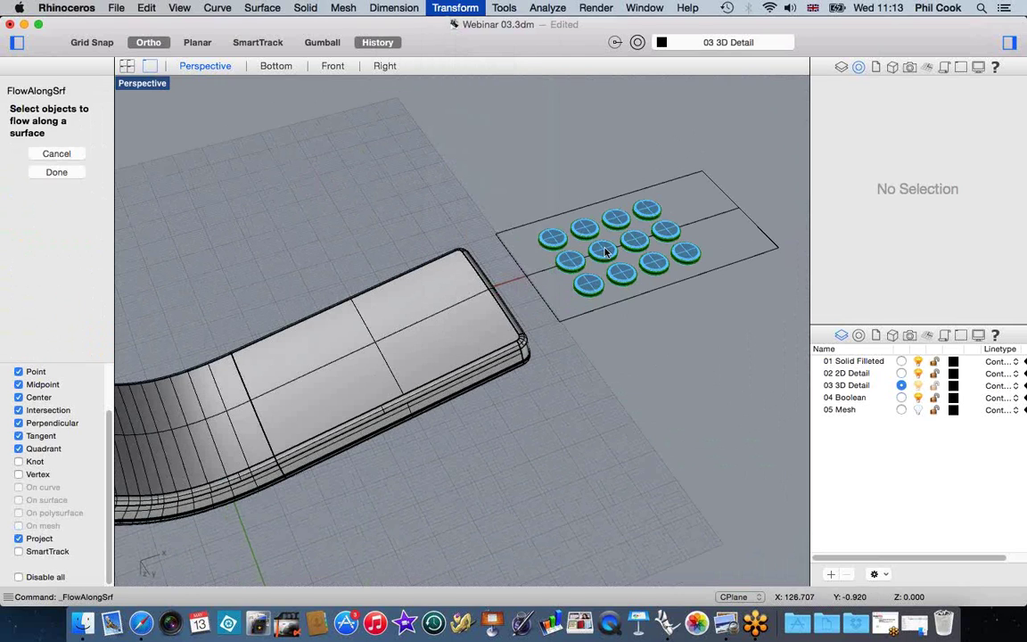
pyautogui.scroll(5, 484, 221)
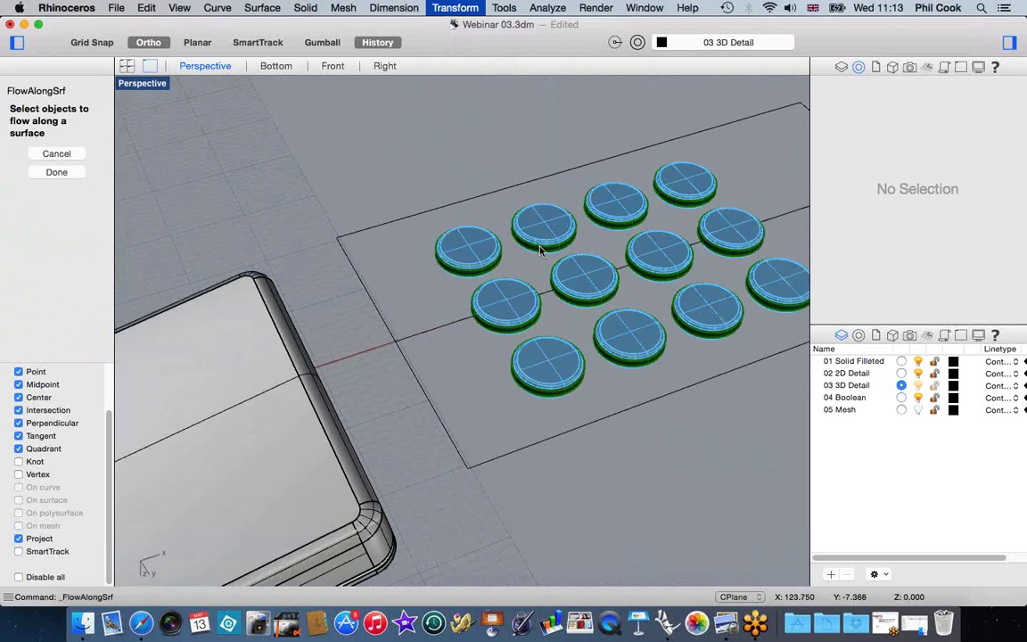
pyautogui.click(434, 294)
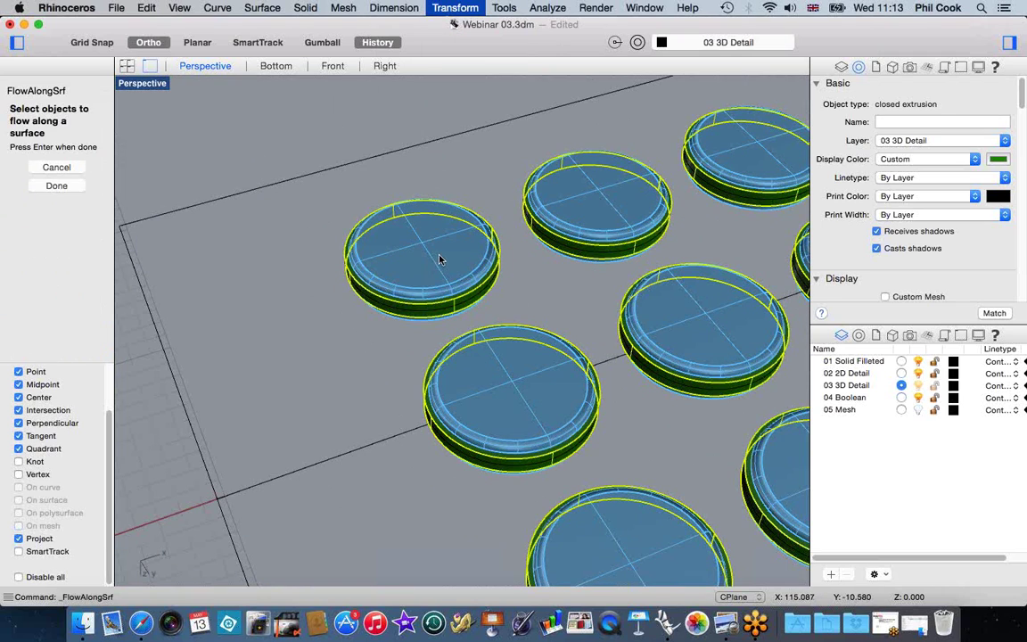
pyautogui.click(432, 263)
pyautogui.scroll(-5, 426, 264)
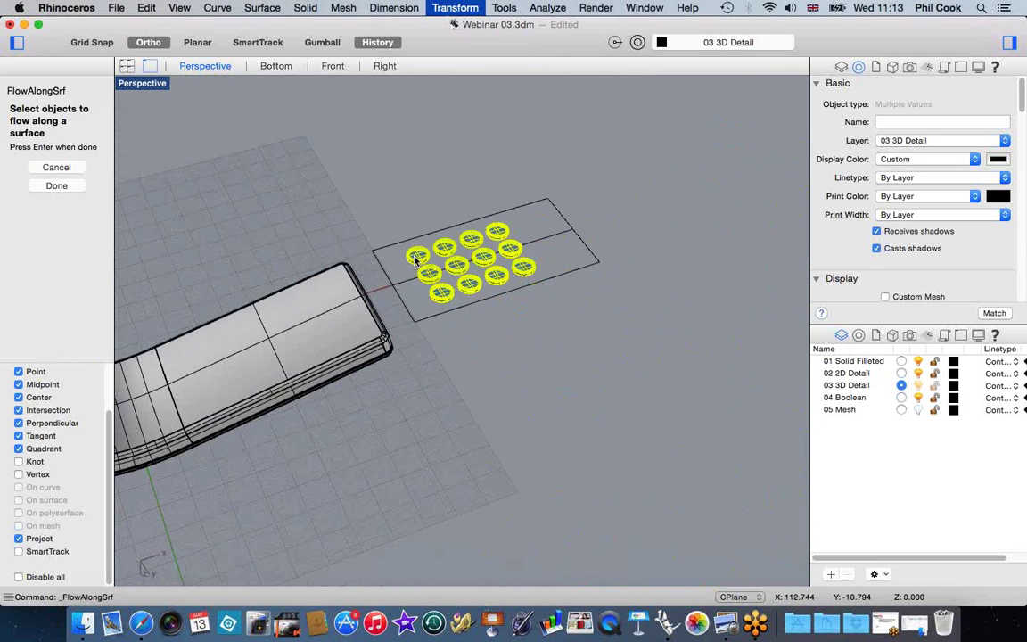
pyautogui.scroll(2, 428, 171)
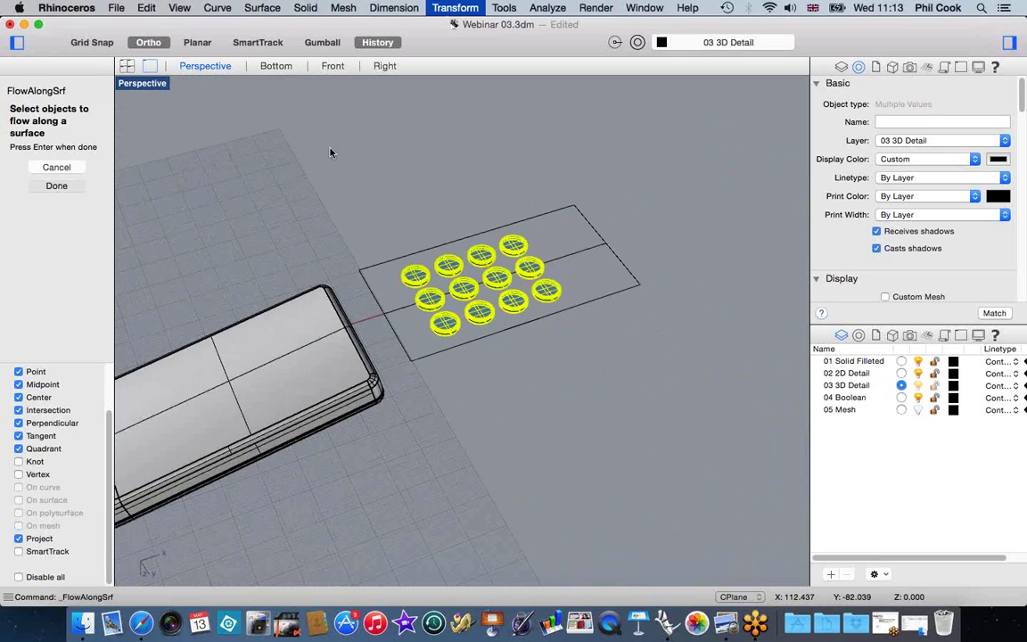
pyautogui.press('Return')
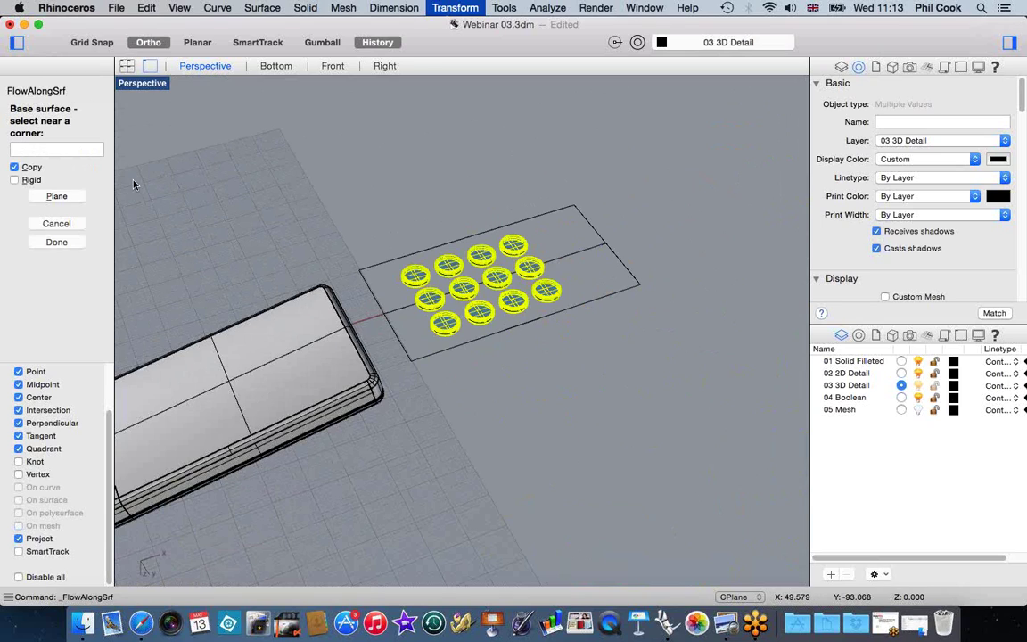
# Step: Try to define the flow's base plane from opposite corners of the rectangle around the discs, with Copy on and Rigid off
pyautogui.click(59, 198)
pyautogui.click(359, 267)
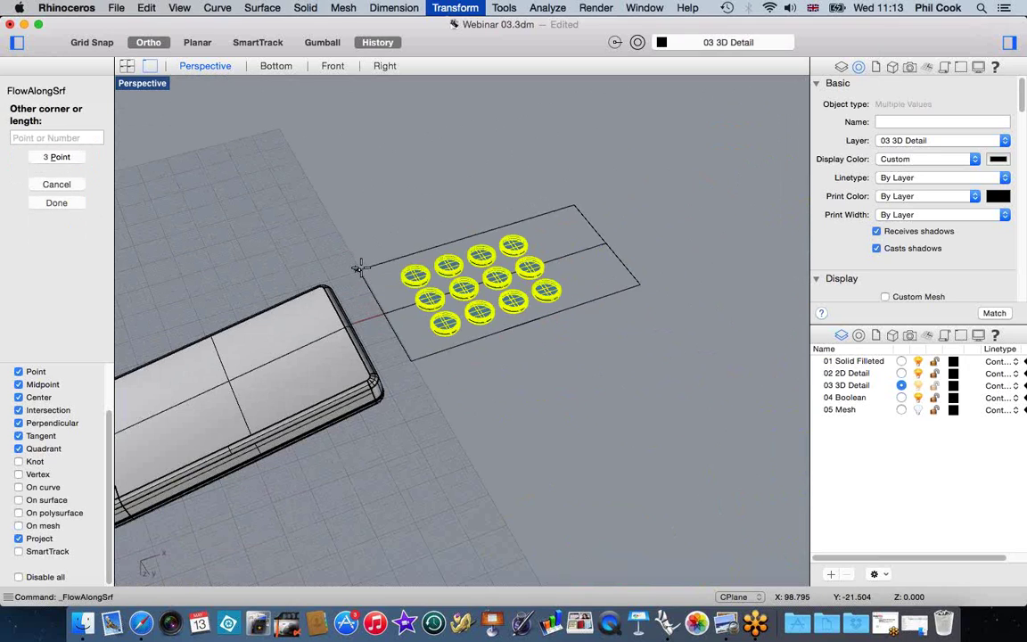
pyautogui.click(640, 285)
pyautogui.scroll(-5, 622, 260)
pyautogui.moveTo(619, 244); pyautogui.dragTo(628, 301, button='right')
pyautogui.scroll(4, 447, 304)
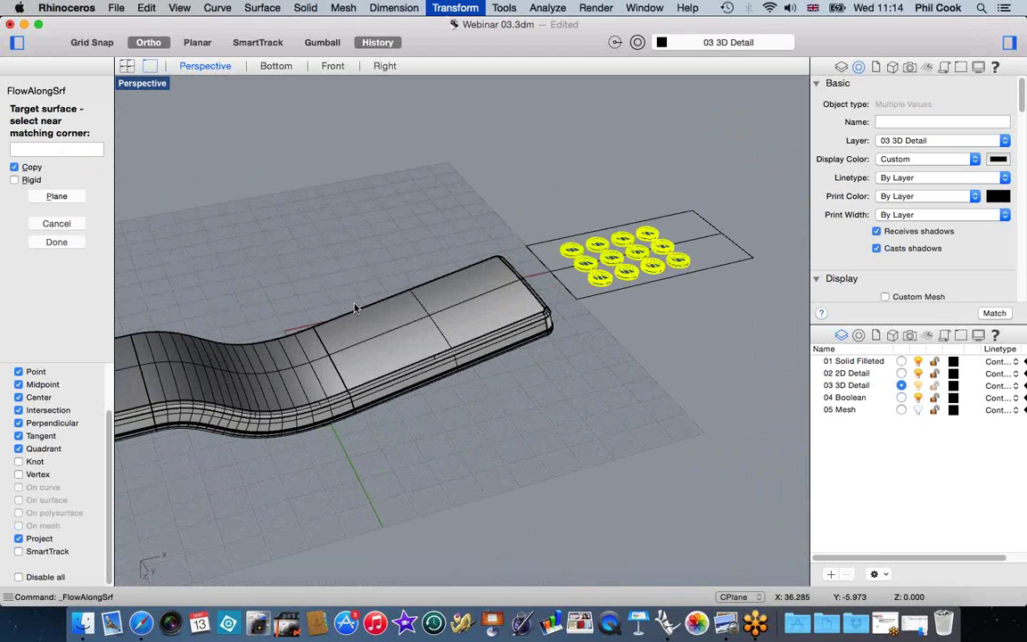
pyautogui.moveTo(525, 396); pyautogui.dragTo(523, 466, button='right')
pyautogui.press('Escape')
pyautogui.moveTo(478, 289); pyautogui.dragTo(606, 152, button='right')
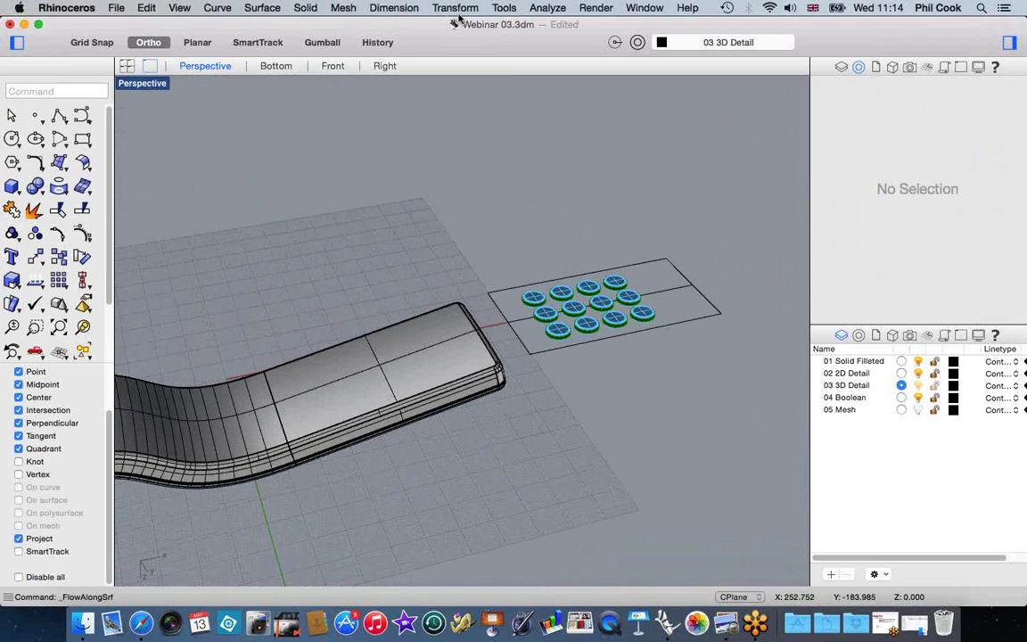
# Step: Enable History recording and start Flow along Surface with both the green and blue disc groups as its objects
pyautogui.click(378, 43)
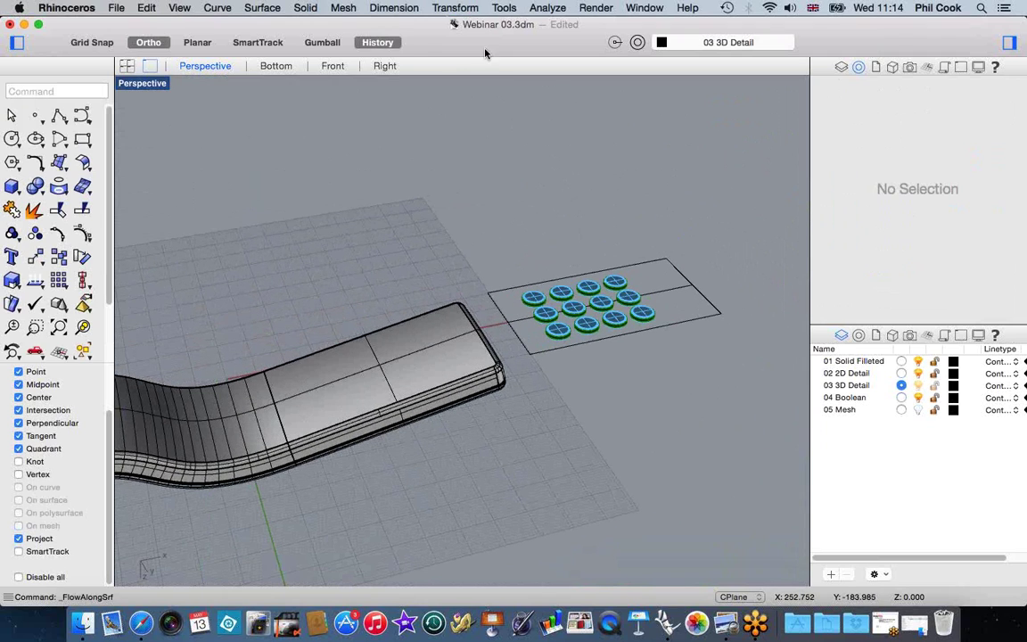
pyautogui.click(455, 8)
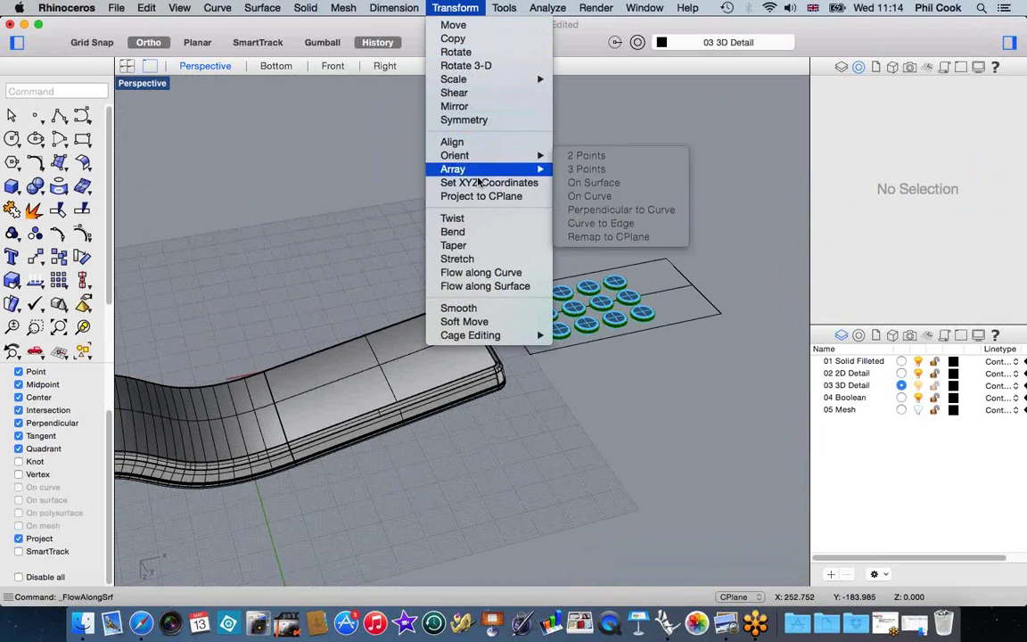
pyautogui.click(470, 286)
pyautogui.scroll(5, 536, 302)
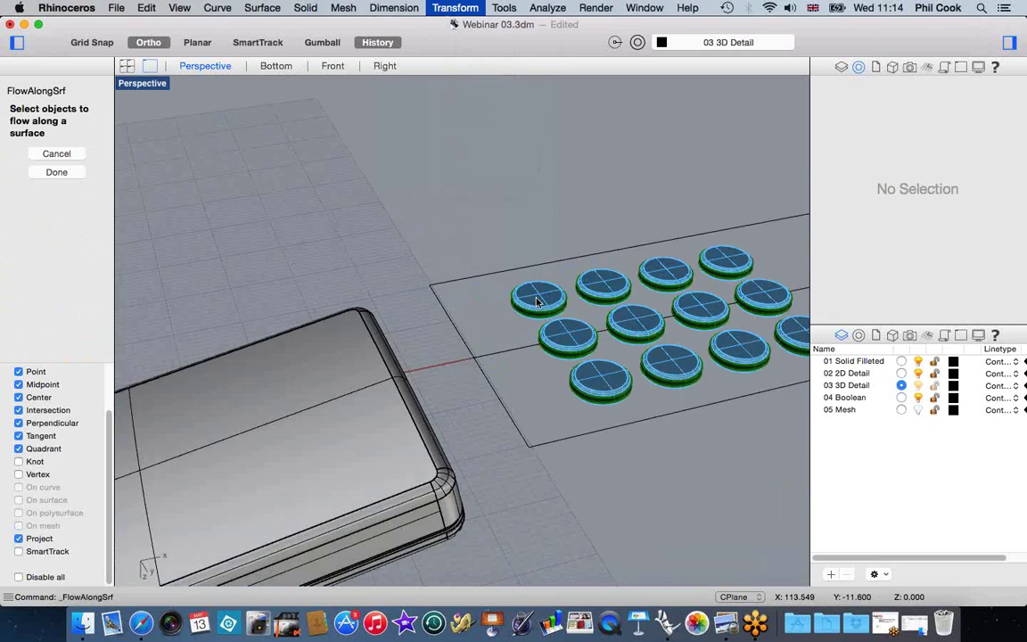
pyautogui.click(536, 303)
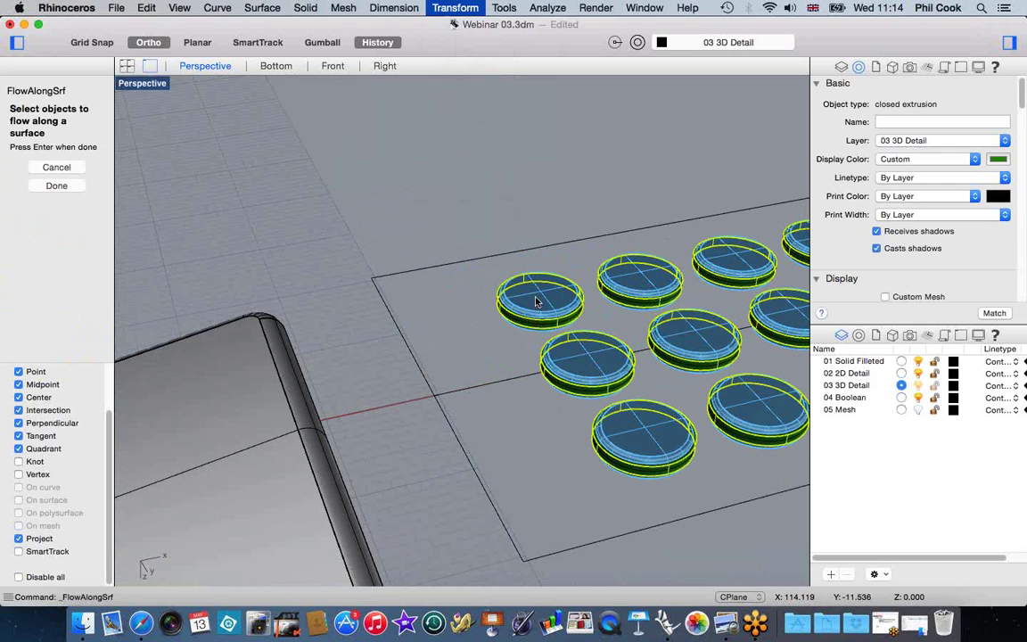
pyautogui.scroll(-5, 477, 284)
pyautogui.press('Return')
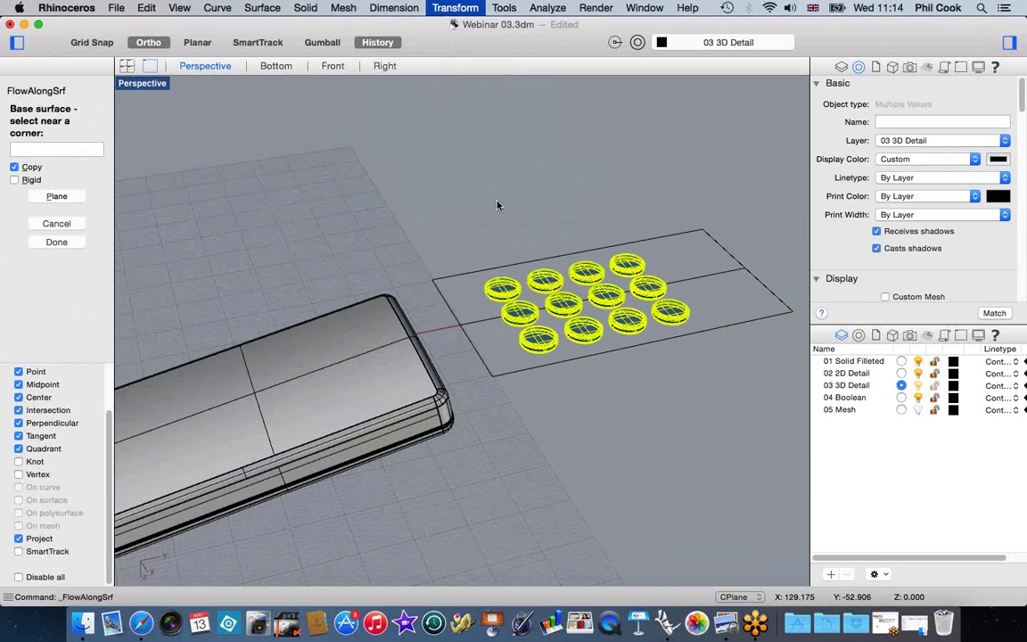
# Step: Flow a copy of the discs from a base plane through opposite corners of the rectangle onto the solid's top surface near the matching corner
pyautogui.click(56, 196)
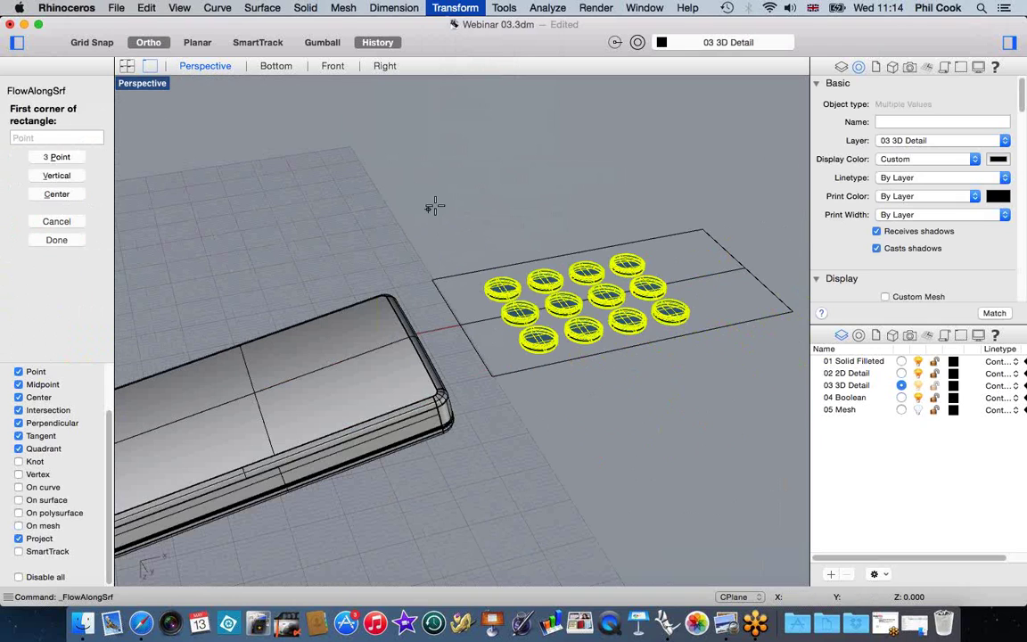
pyautogui.click(431, 280)
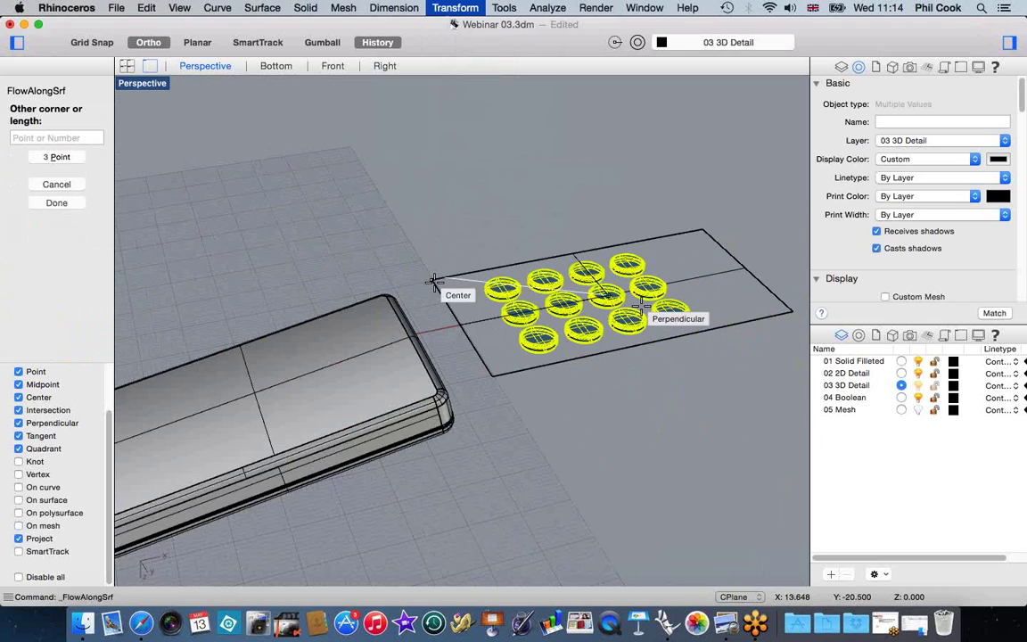
pyautogui.scroll(-5, 713, 258)
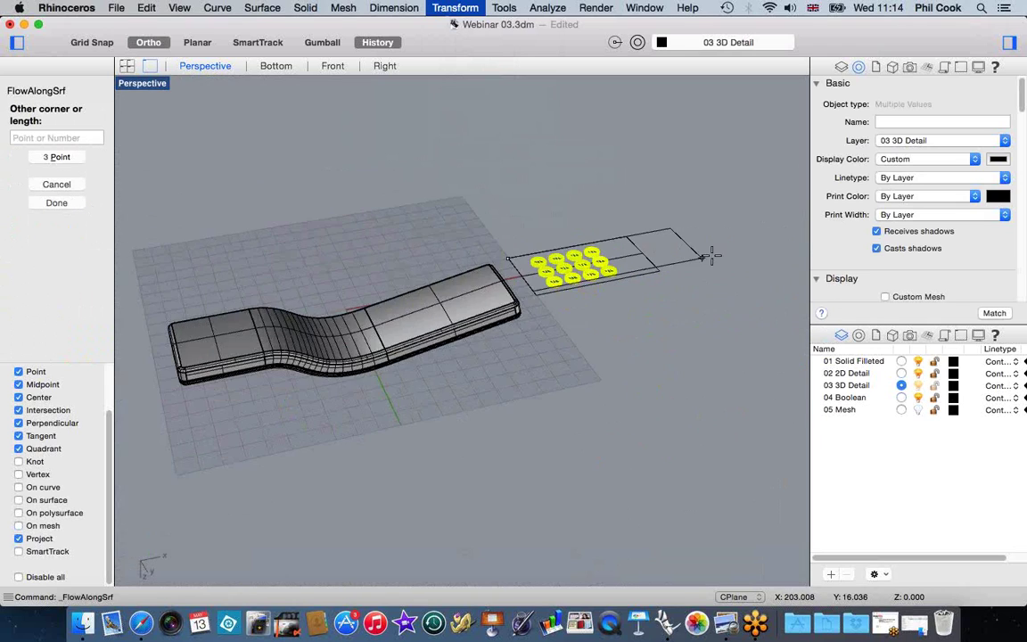
pyautogui.click(567, 286)
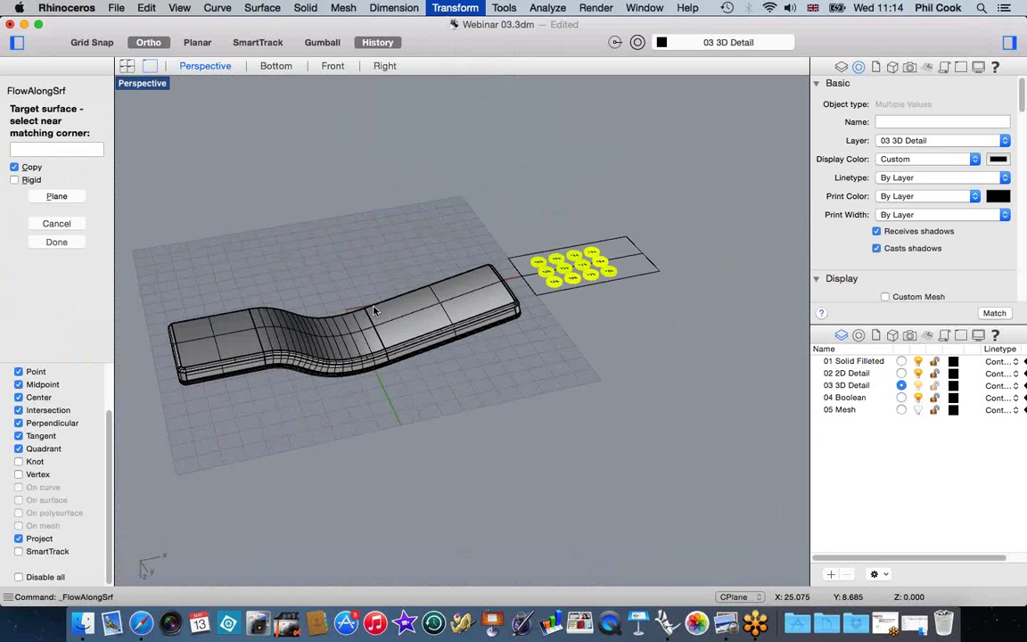
pyautogui.scroll(2, 336, 275)
pyautogui.scroll(5, 362, 308)
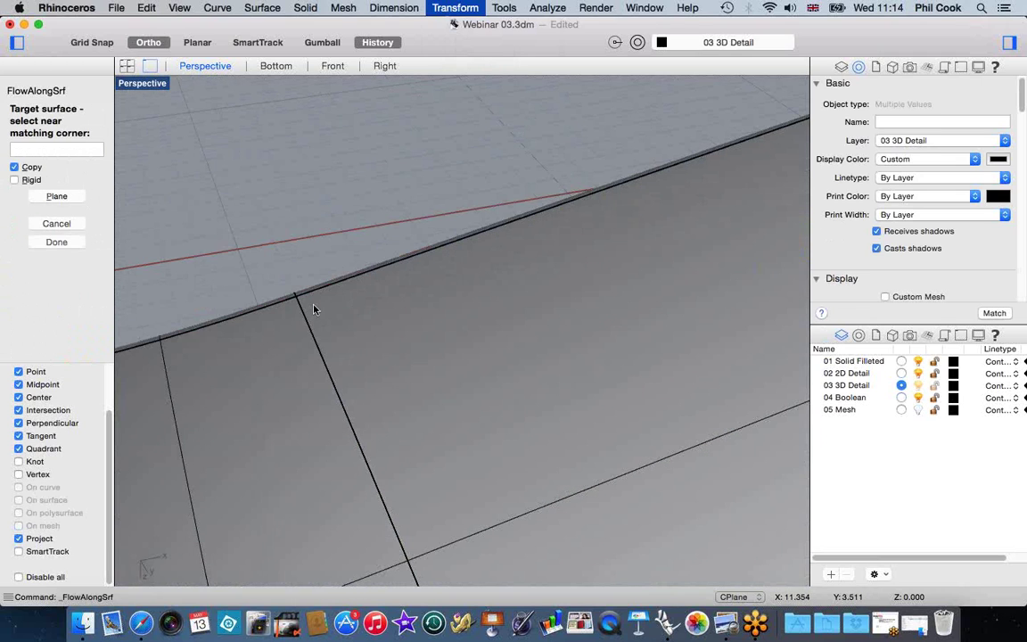
pyautogui.click(314, 309)
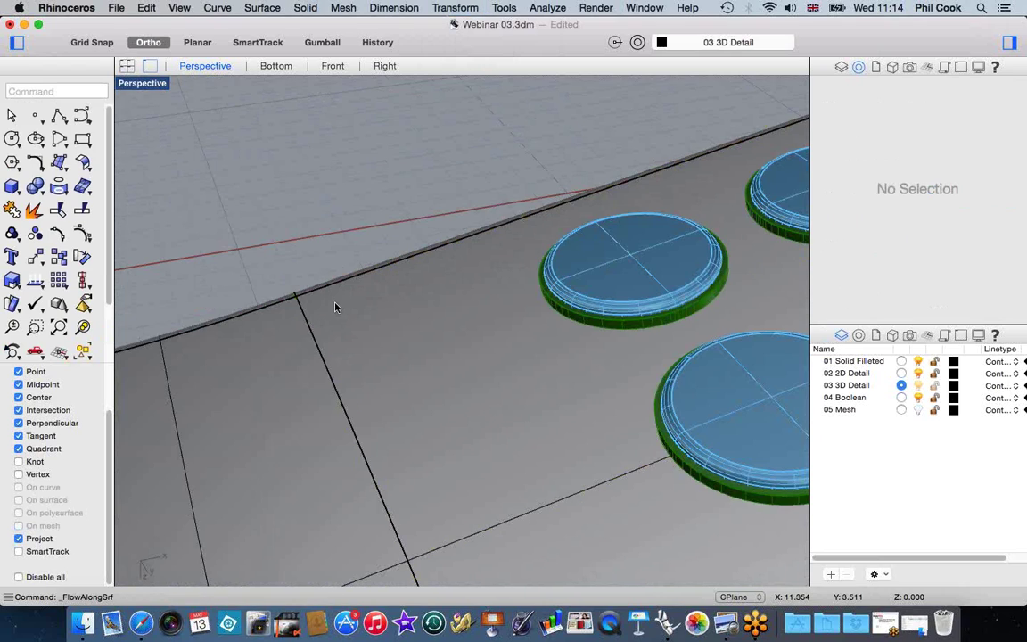
# Step: Examine how the flowed discs sit on the solid's surface from low and high angles, and compare them with the flat originals
pyautogui.scroll(-10, 335, 307)
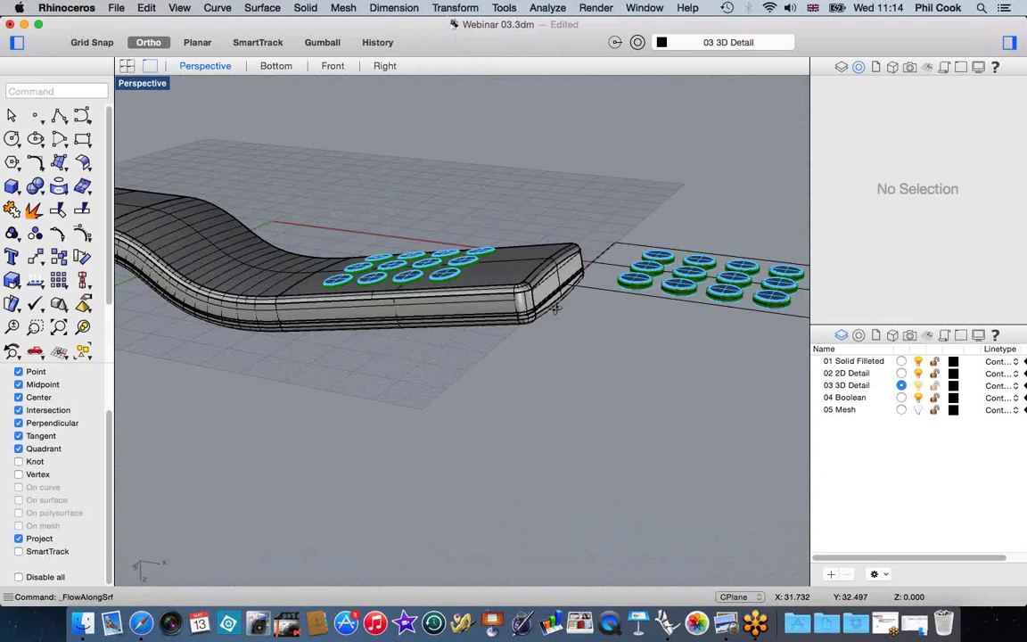
pyautogui.moveTo(556, 308); pyautogui.dragTo(486, 342, button='right')
pyautogui.scroll(15, 411, 261)
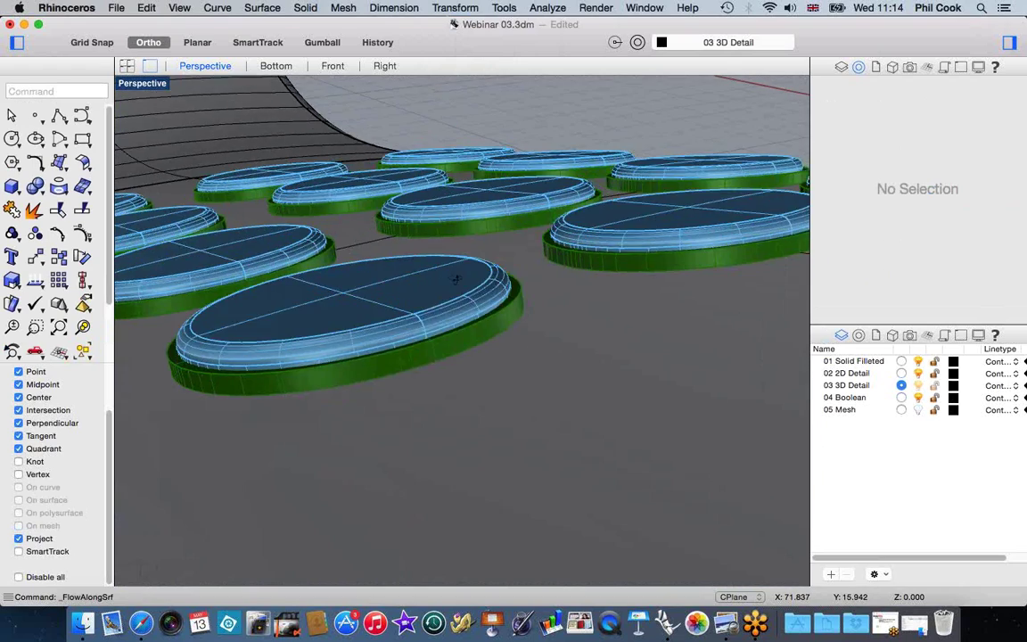
pyautogui.scroll(10, 474, 278)
pyautogui.scroll(-8, 477, 278)
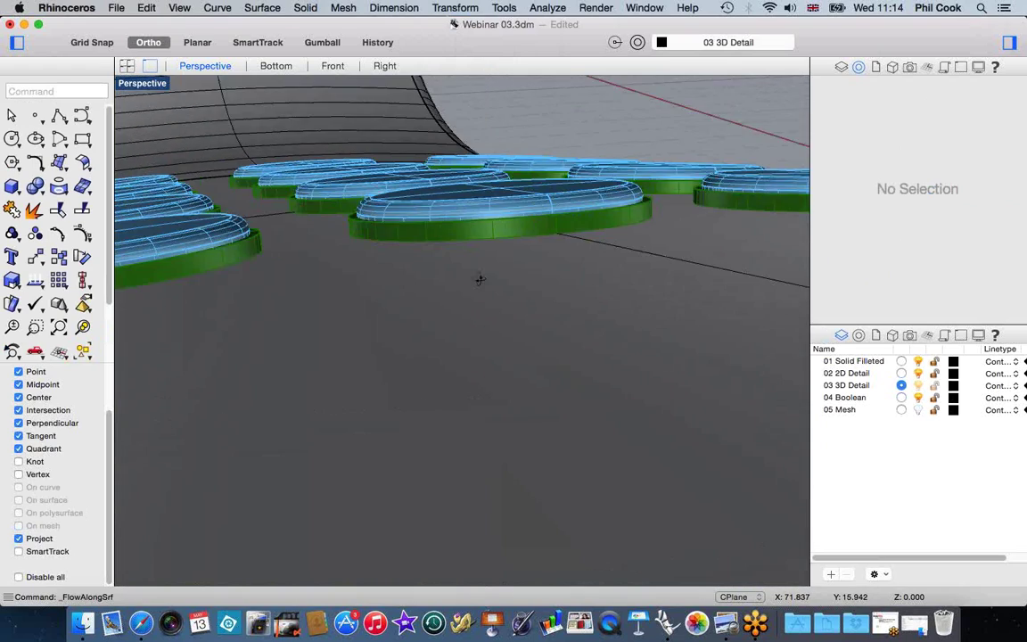
pyautogui.scroll(8, 481, 278)
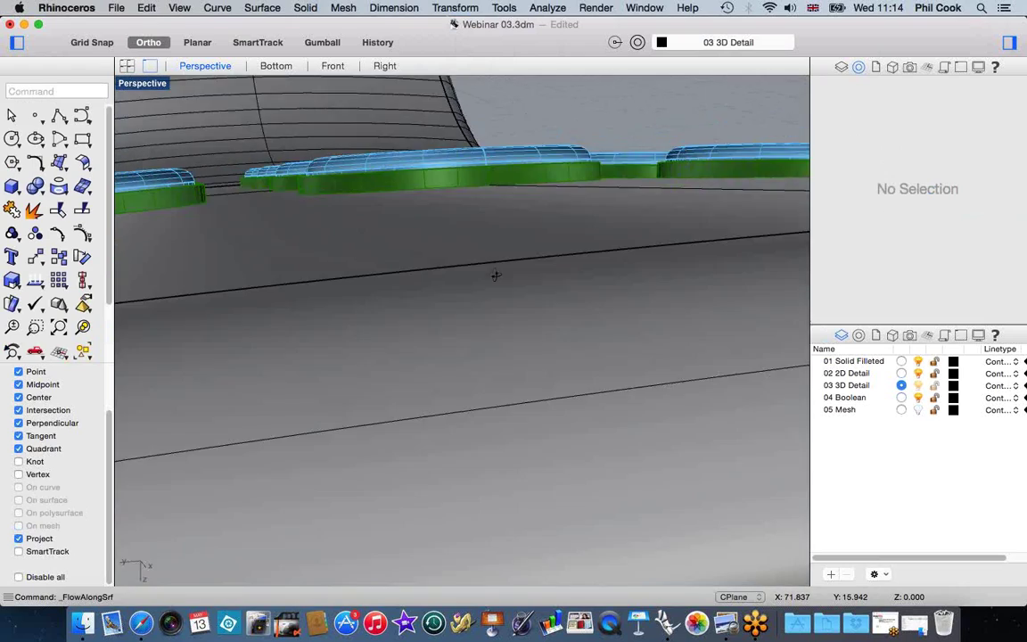
pyautogui.moveTo(495, 276); pyautogui.dragTo(317, 292, button='right')
pyautogui.scroll(-10, 293, 293)
pyautogui.moveTo(413, 314); pyautogui.dragTo(367, 374, button='right')
pyautogui.scroll(-6, 367, 373)
pyautogui.scroll(4, 442, 298)
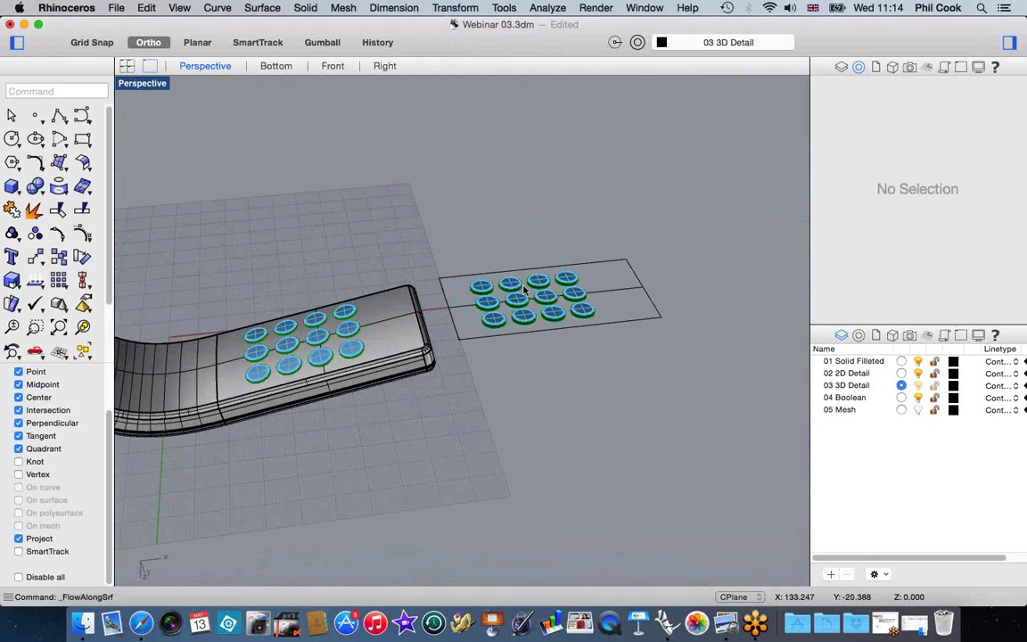
pyautogui.moveTo(526, 277); pyautogui.dragTo(499, 267, button='right')
pyautogui.scroll(3, 446, 309)
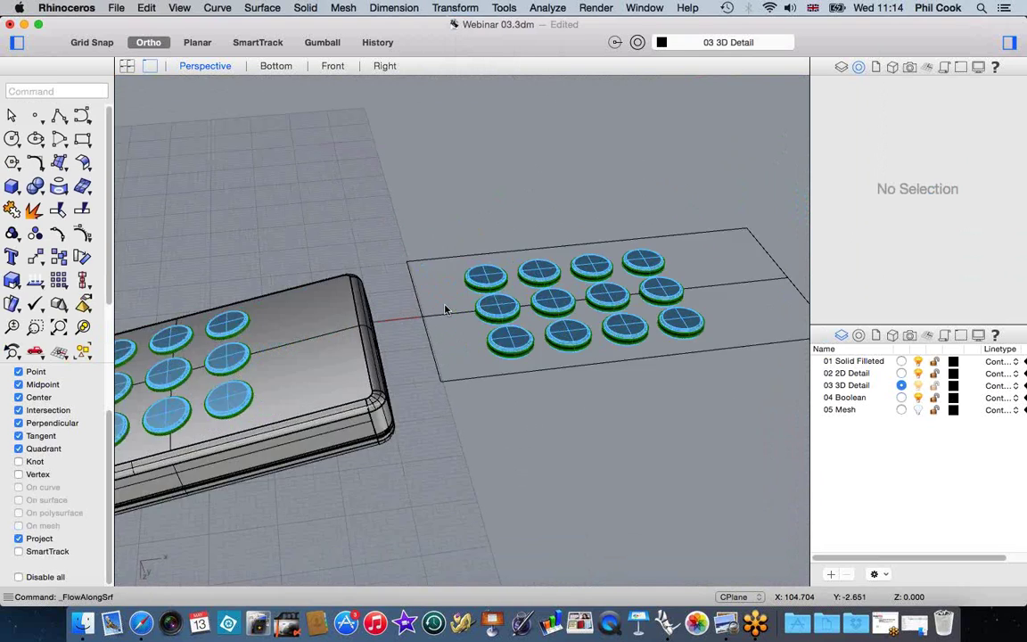
pyautogui.scroll(3, 446, 310)
pyautogui.scroll(-8, 446, 309)
pyautogui.scroll(6, 445, 309)
# Step: Select both flat disc groups in the rectangle and move them about 5 units along X, away from the solid
pyautogui.click(538, 314)
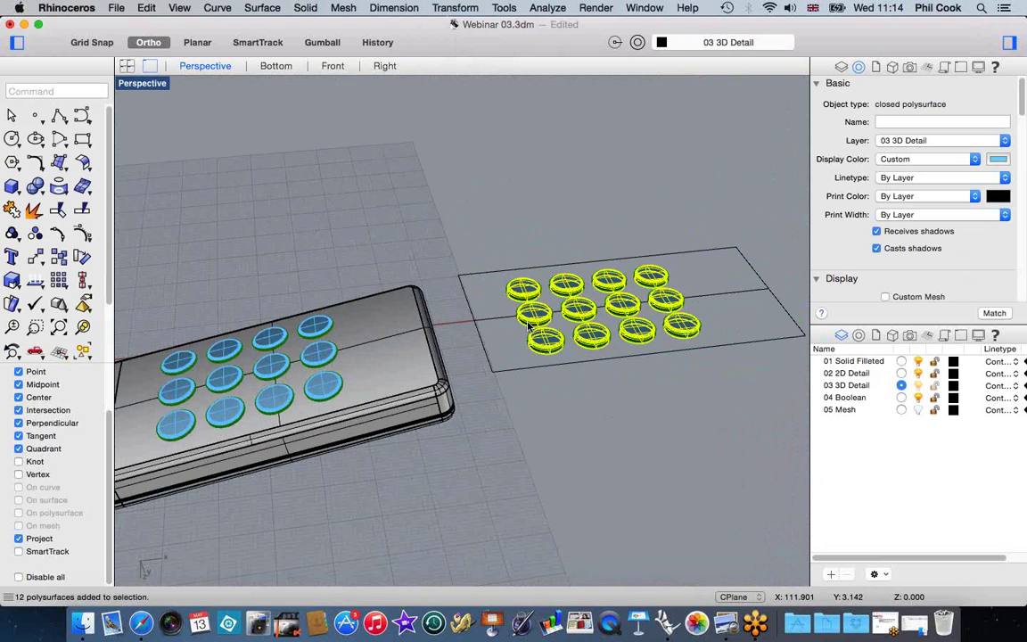
pyautogui.scroll(4, 528, 328)
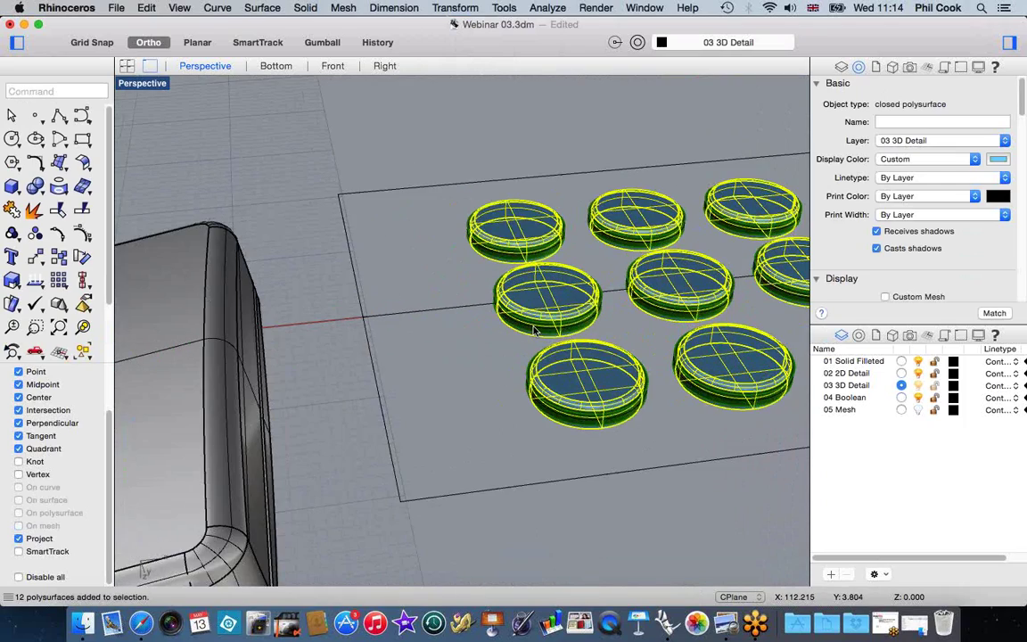
pyautogui.scroll(5, 486, 303)
pyautogui.click(498, 303)
pyautogui.scroll(-10, 501, 294)
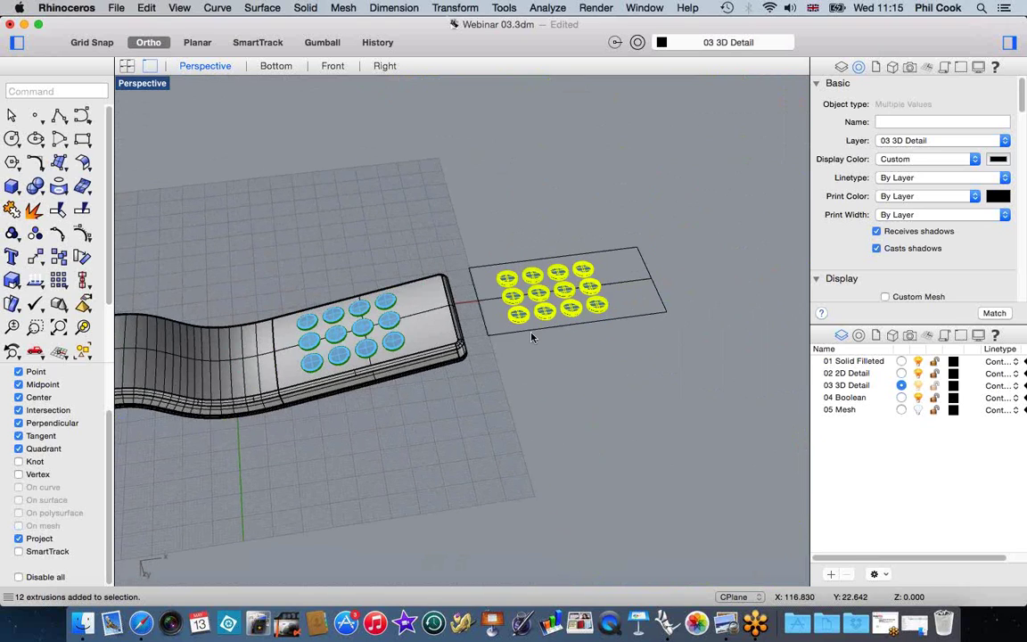
pyautogui.scroll(2, 526, 336)
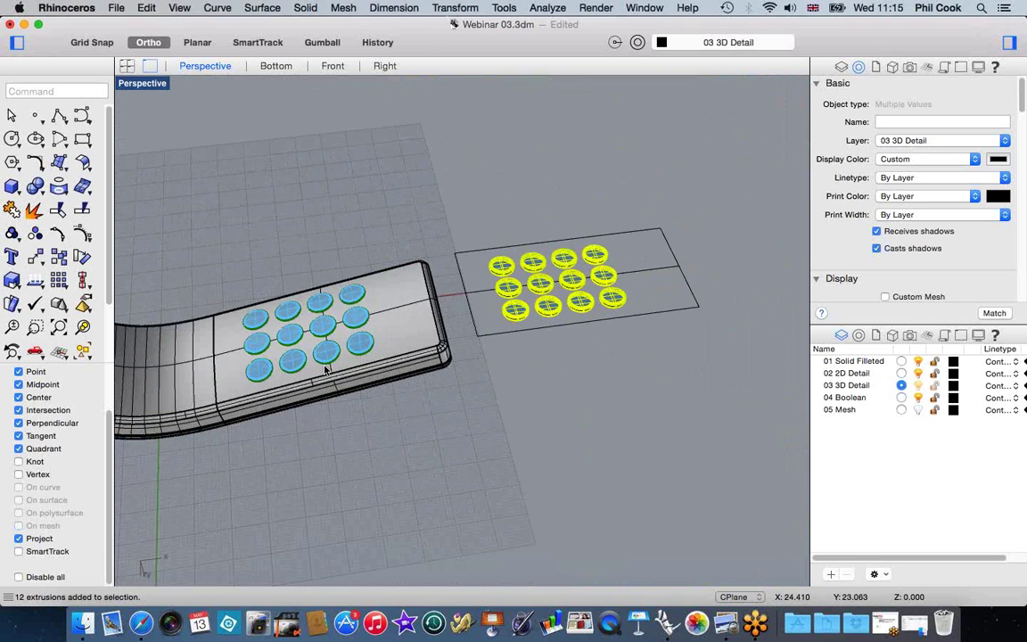
pyautogui.click(454, 8)
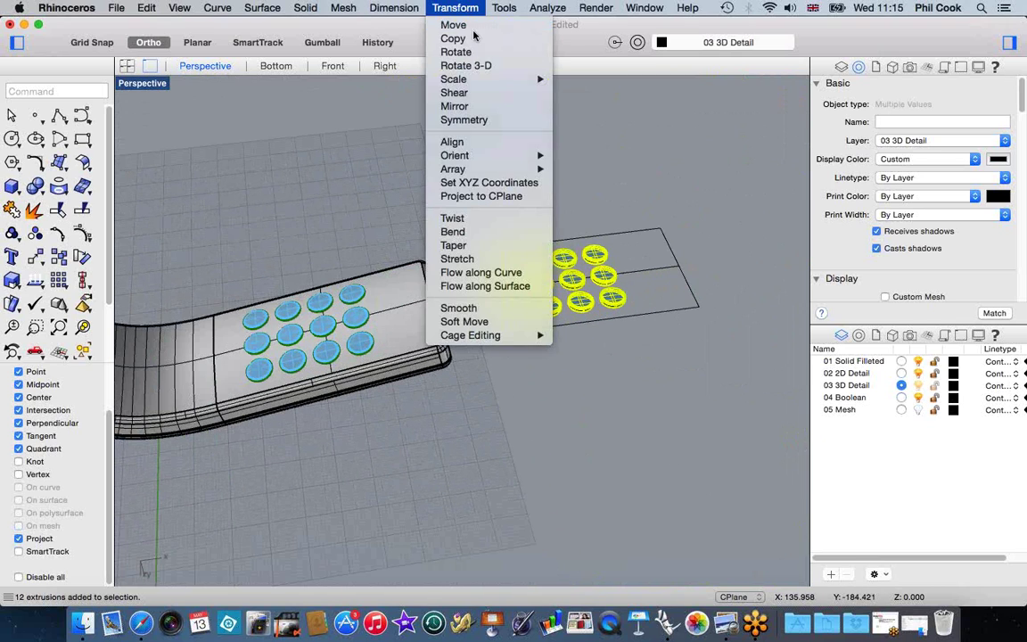
pyautogui.click(455, 25)
pyautogui.click(607, 366)
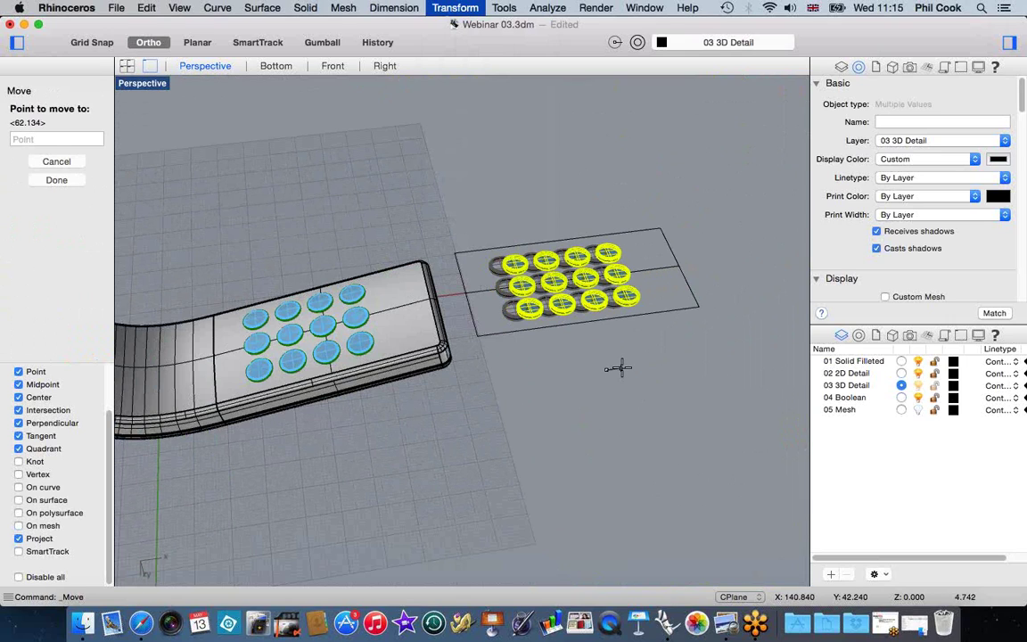
pyautogui.click(622, 368)
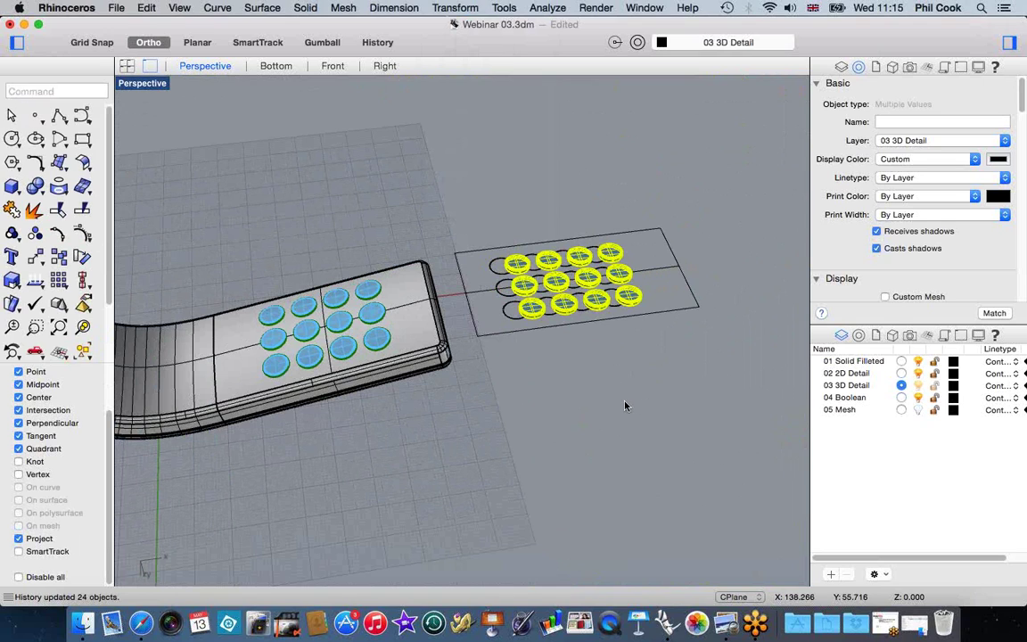
# Step: Try to scale the flat disc groups slightly in two dimensions about a point in the middle of the disc grid
pyautogui.moveTo(600, 383); pyautogui.dragTo(512, 384, button='right')
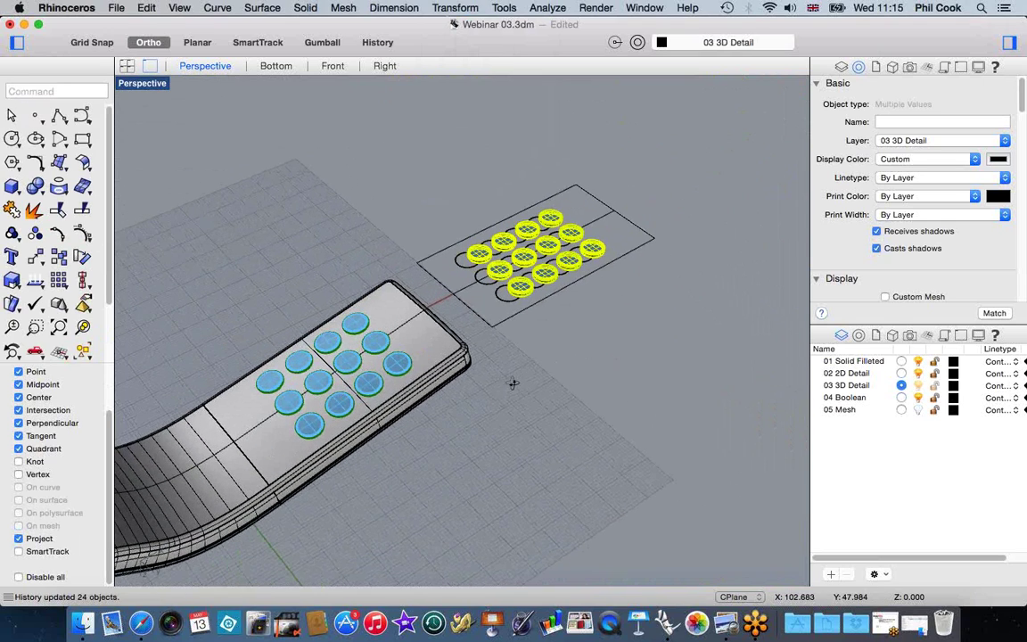
pyautogui.click(455, 8)
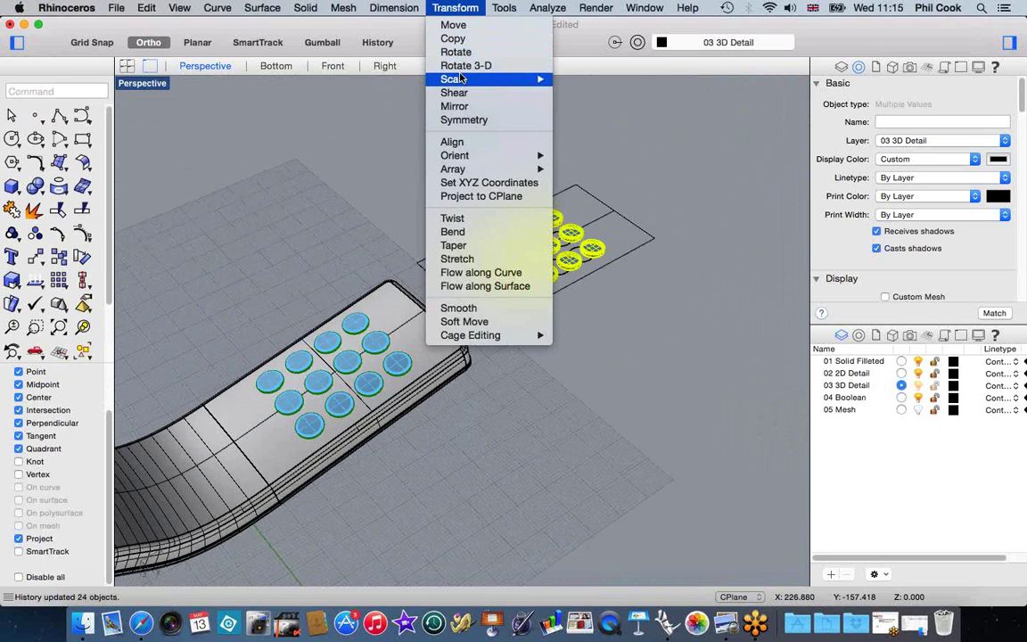
pyautogui.moveTo(533, 80)
pyautogui.click(591, 93)
pyautogui.scroll(10, 535, 295)
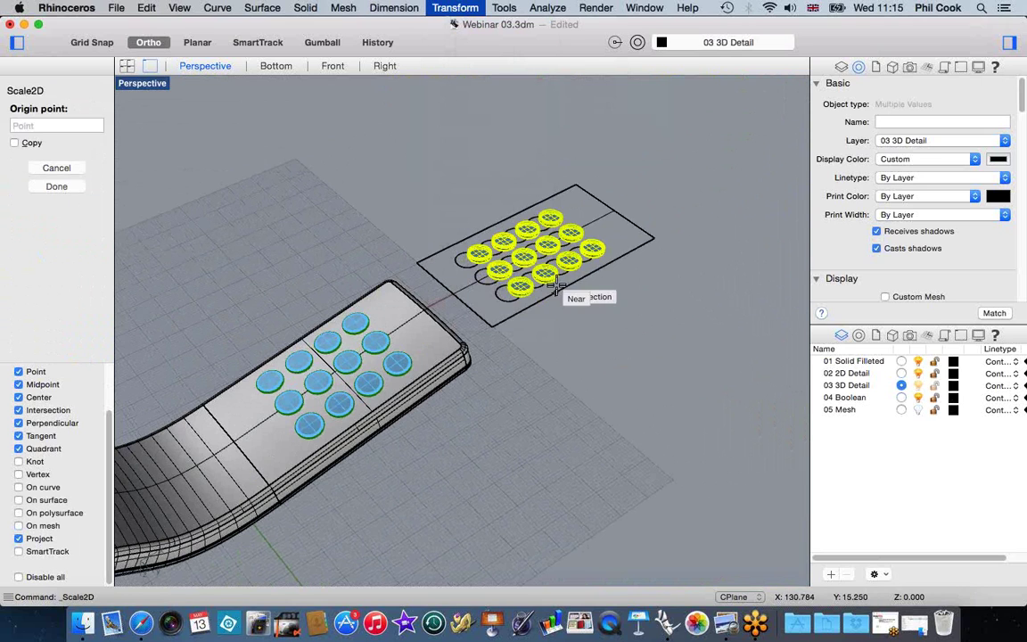
pyautogui.click(601, 335)
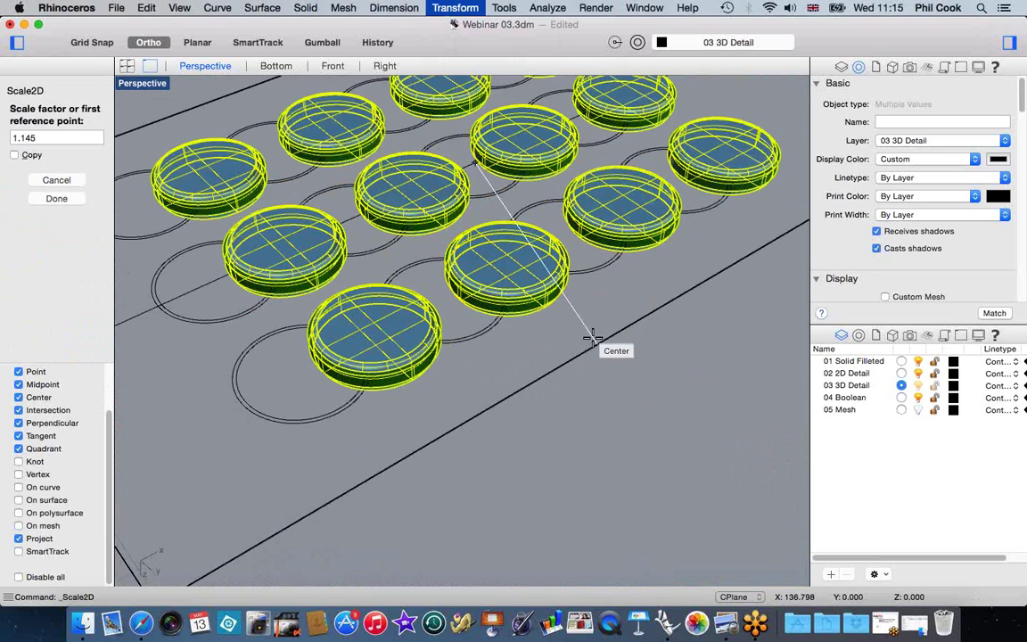
pyautogui.scroll(-8, 588, 326)
pyautogui.scroll(-3, 599, 319)
pyautogui.scroll(6, 606, 326)
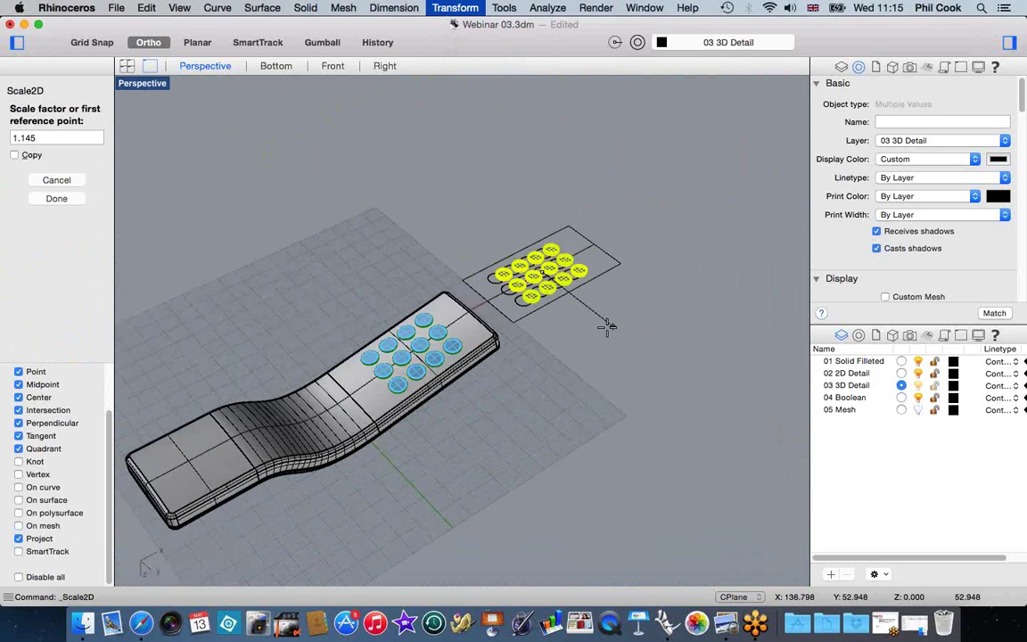
pyautogui.click(606, 326)
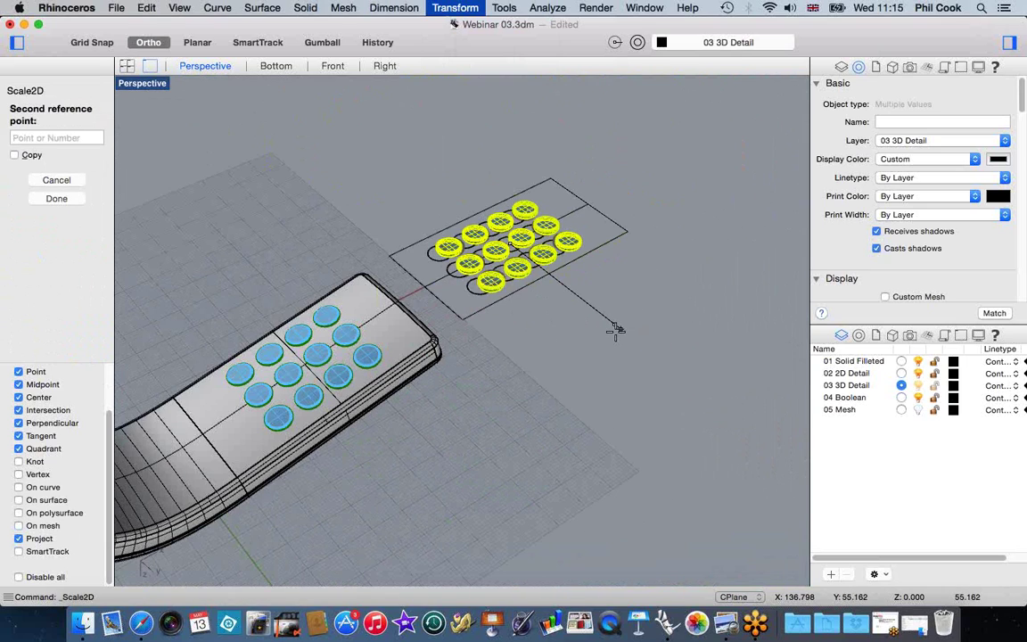
pyautogui.click(615, 331)
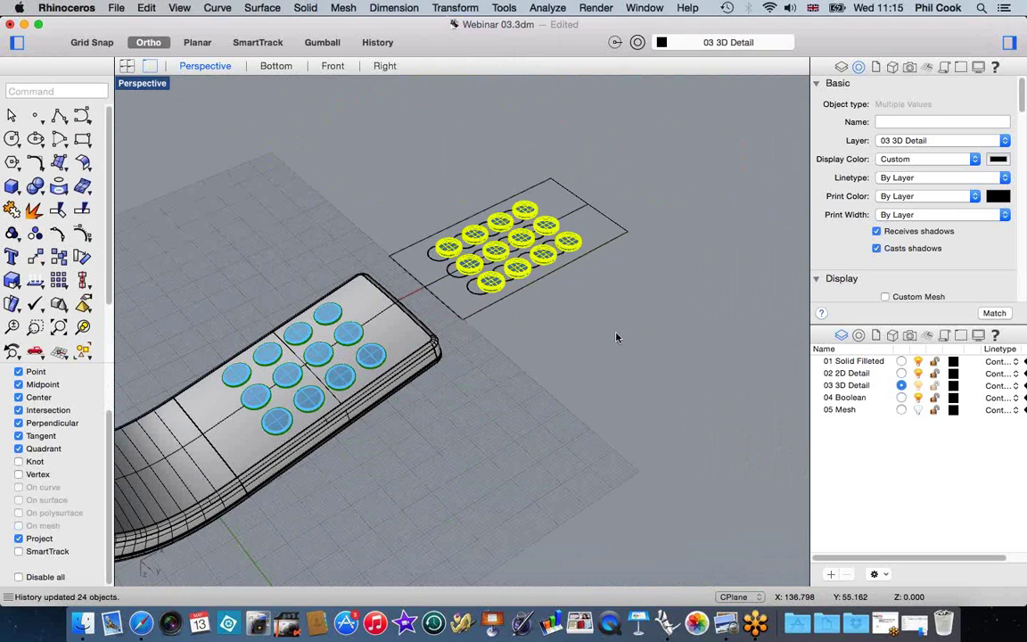
# Step: Undo the last 2D scaling of the flat disc groups and clear the selection
pyautogui.press('super+z')
pyautogui.moveTo(552, 333)
pyautogui.mouseDown(button='right')
pyautogui.moveTo(589, 325)
pyautogui.moveTo(561, 318)
pyautogui.mouseUp(button='right')
pyautogui.press('Return')
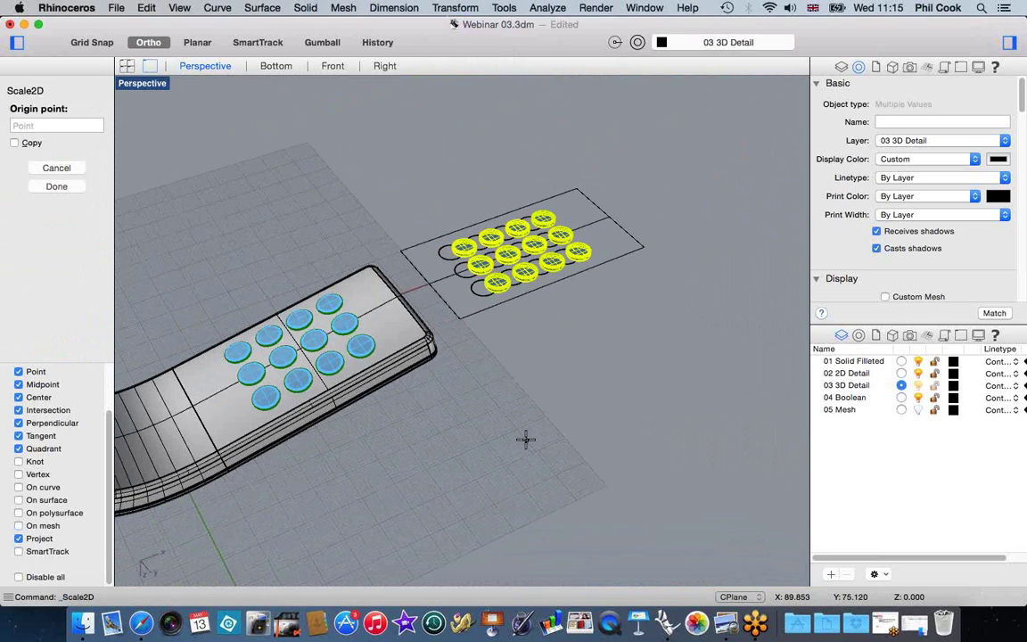
pyautogui.press('Escape')
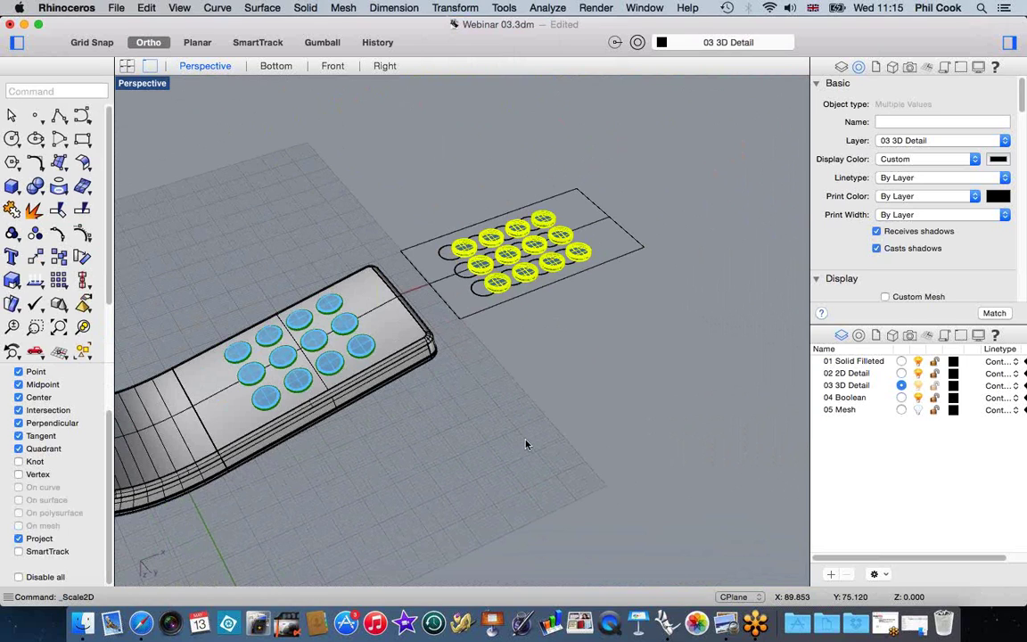
pyautogui.press('Escape')
# Step: Select the curved solid together with the discs flowed onto it and copy them to the 04 Boolean layer
pyautogui.scroll(-5, 505, 360)
pyautogui.moveTo(505, 360); pyautogui.dragTo(602, 405, button='right')
pyautogui.scroll(10, 514, 340)
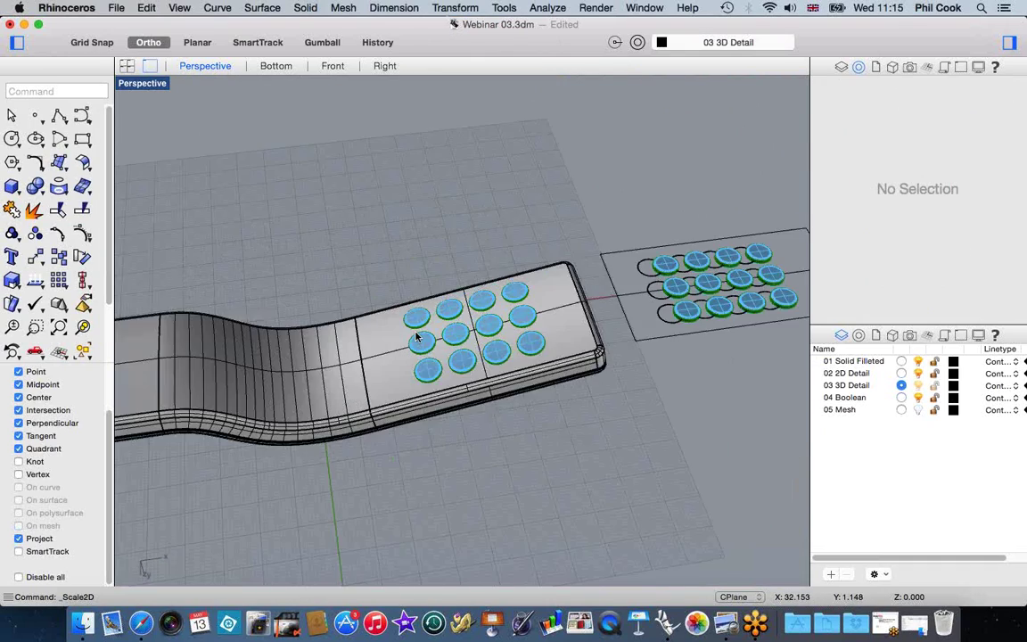
pyautogui.scroll(-5, 516, 340)
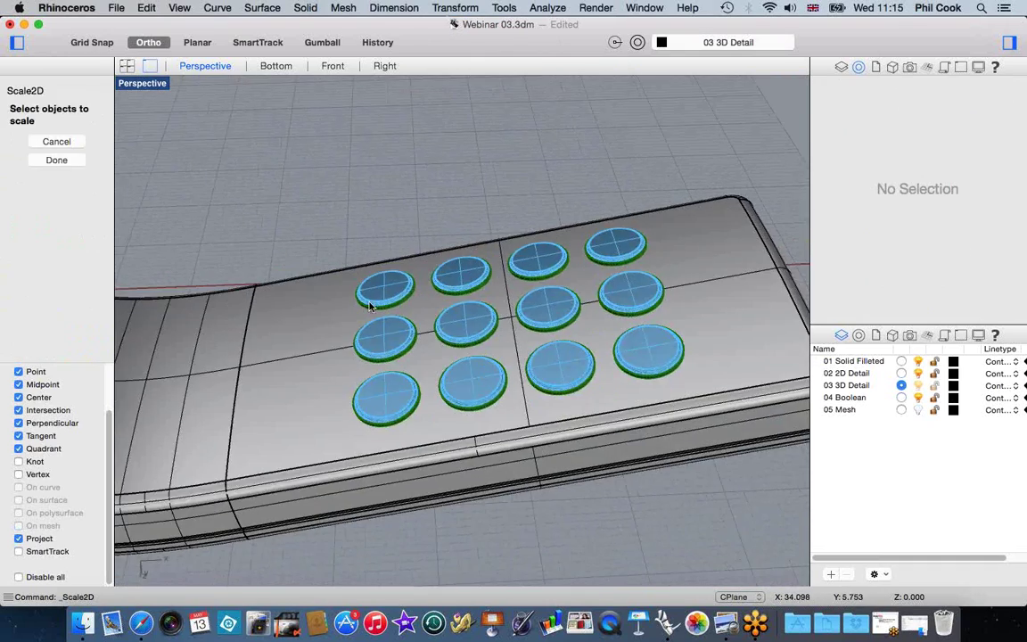
pyautogui.moveTo(531, 211); pyautogui.dragTo(356, 471)
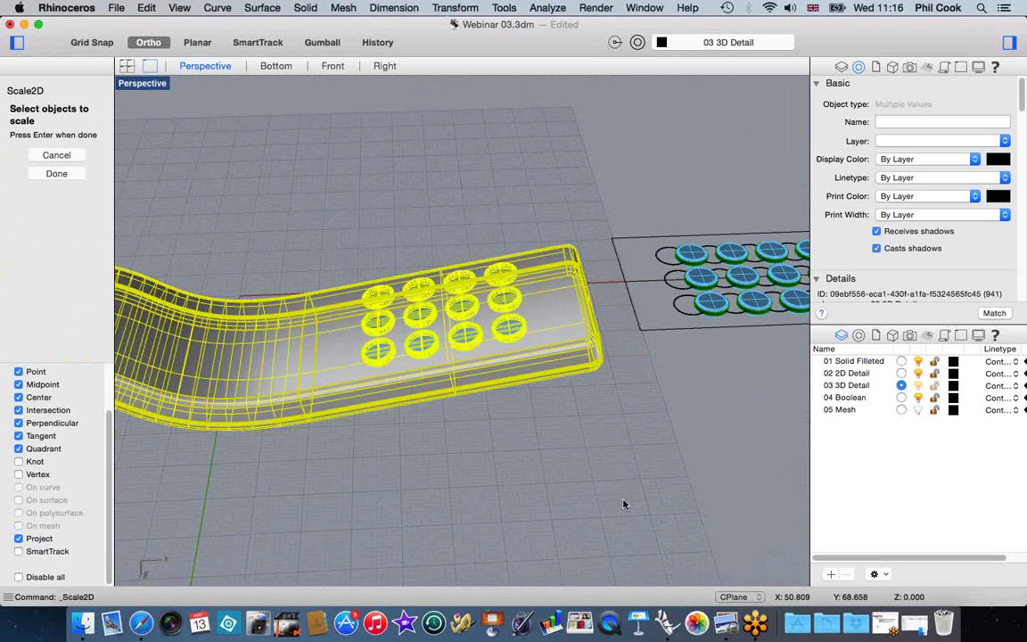
pyautogui.rightClick(853, 400)
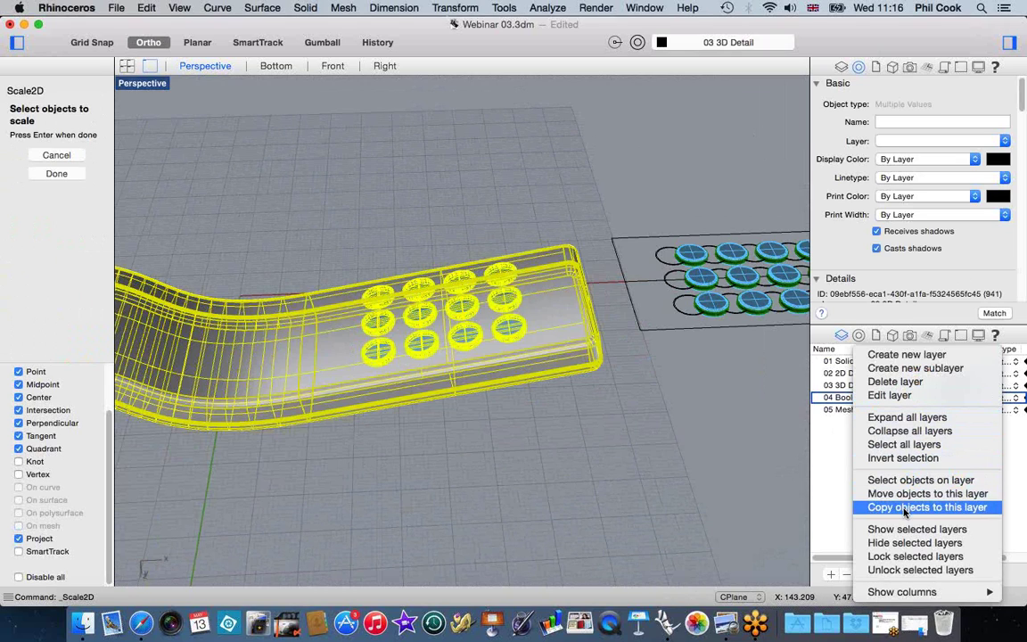
pyautogui.click(905, 507)
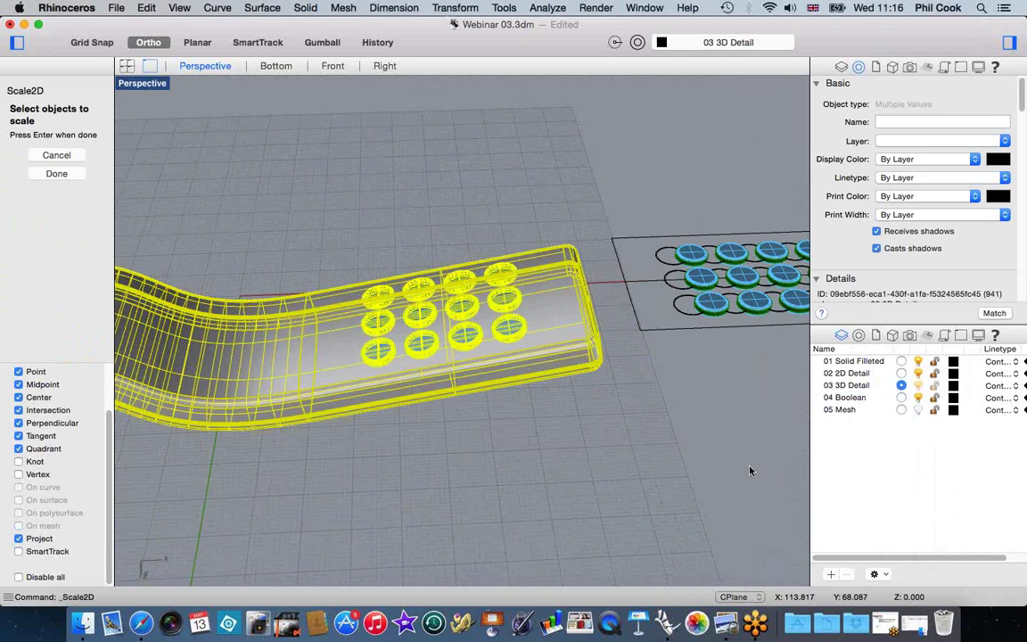
# Step: Make 04 Boolean the current layer and hide the 02 2D Detail and 03 3D Detail layers
pyautogui.click(902, 398)
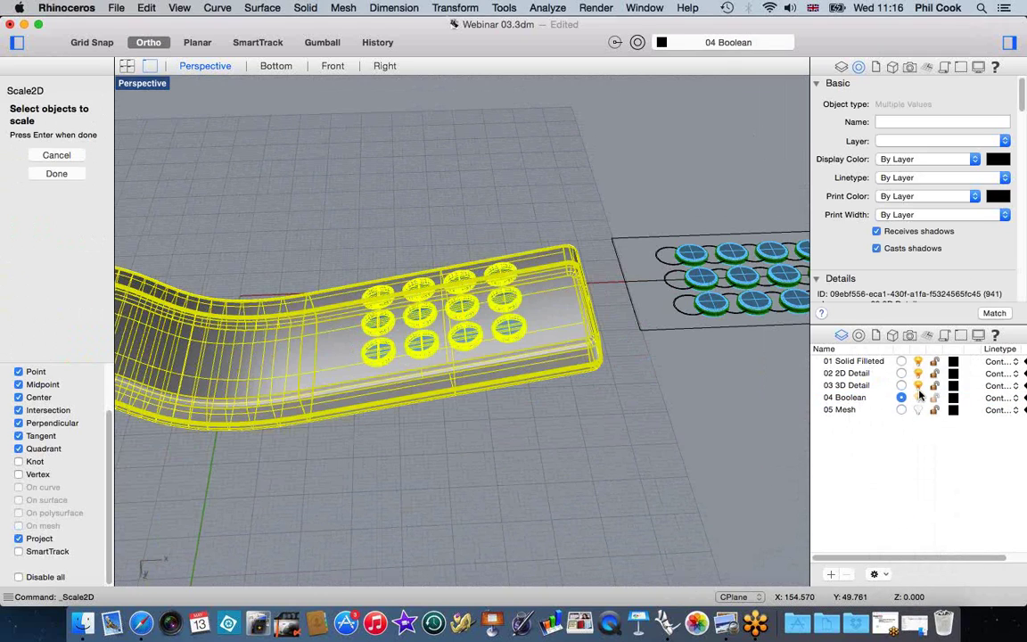
pyautogui.click(919, 389)
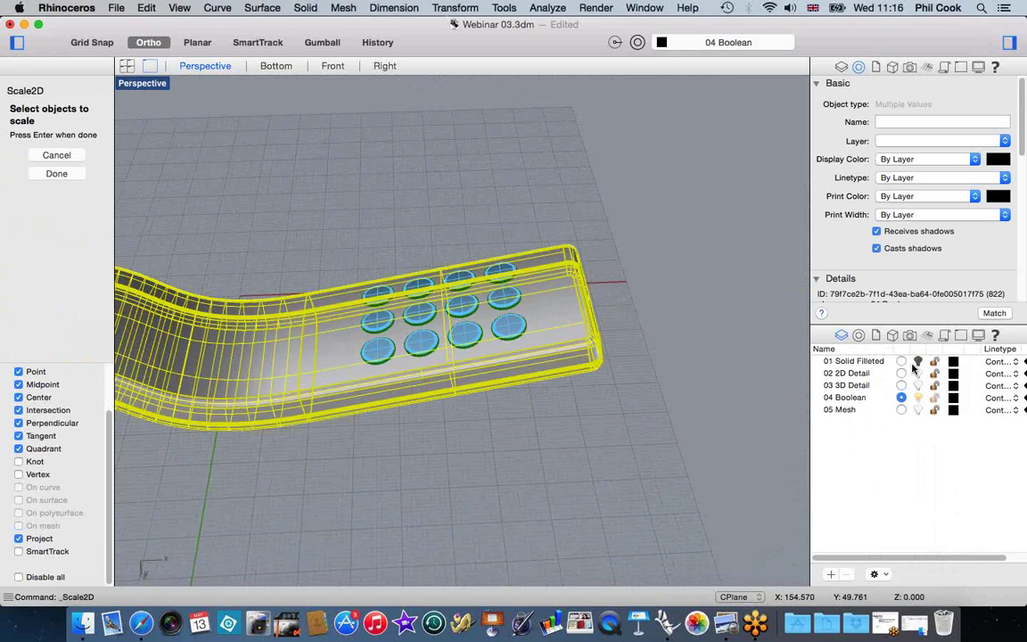
pyautogui.click(381, 353)
pyautogui.moveTo(451, 489); pyautogui.dragTo(470, 446, button='right')
pyautogui.press('Escape')
pyautogui.press('Escape')
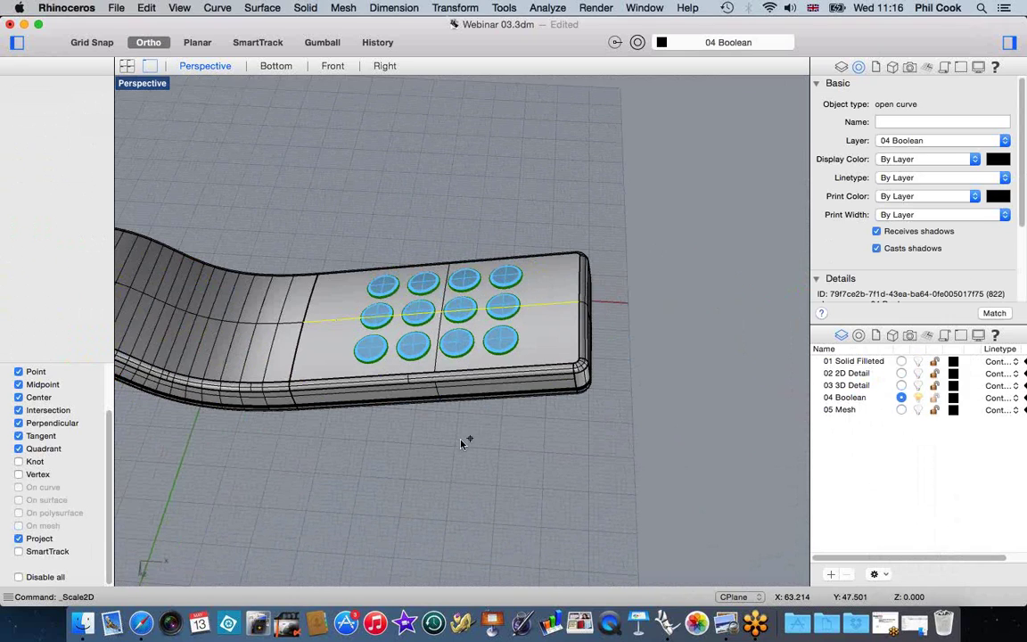
# Step: Hide the twelve blue buttons on the handset's top face, leaving the green discs in view
pyautogui.moveTo(376, 455); pyautogui.dragTo(349, 298, button='right')
pyautogui.scroll(3, 344, 302)
pyautogui.scroll(3, 412, 321)
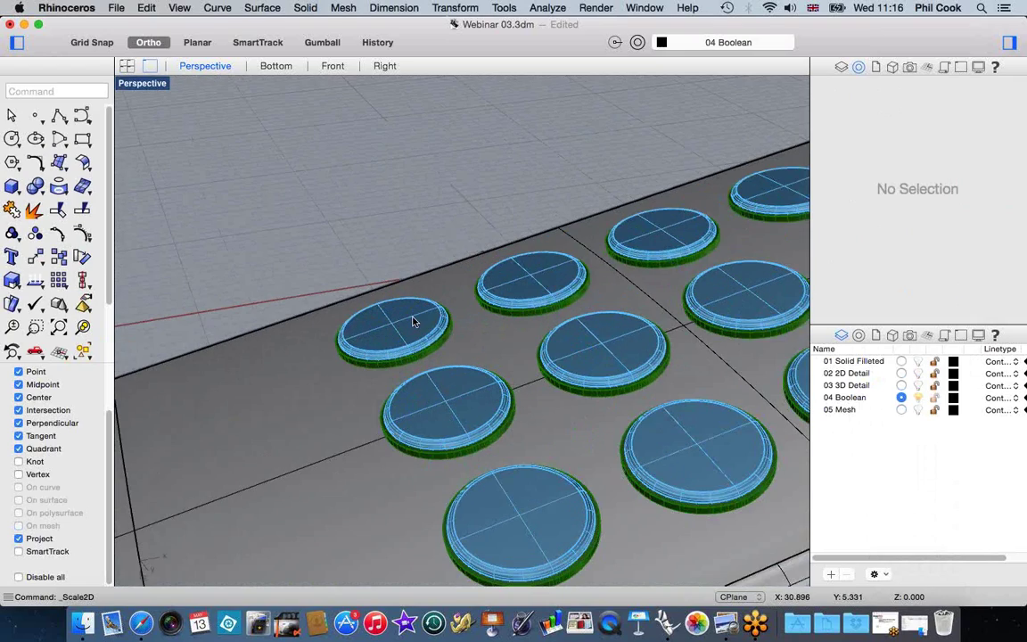
pyautogui.scroll(-2, 410, 322)
pyautogui.press('super+a')
pyautogui.moveTo(314, 305); pyautogui.dragTo(585, 558, button='right')
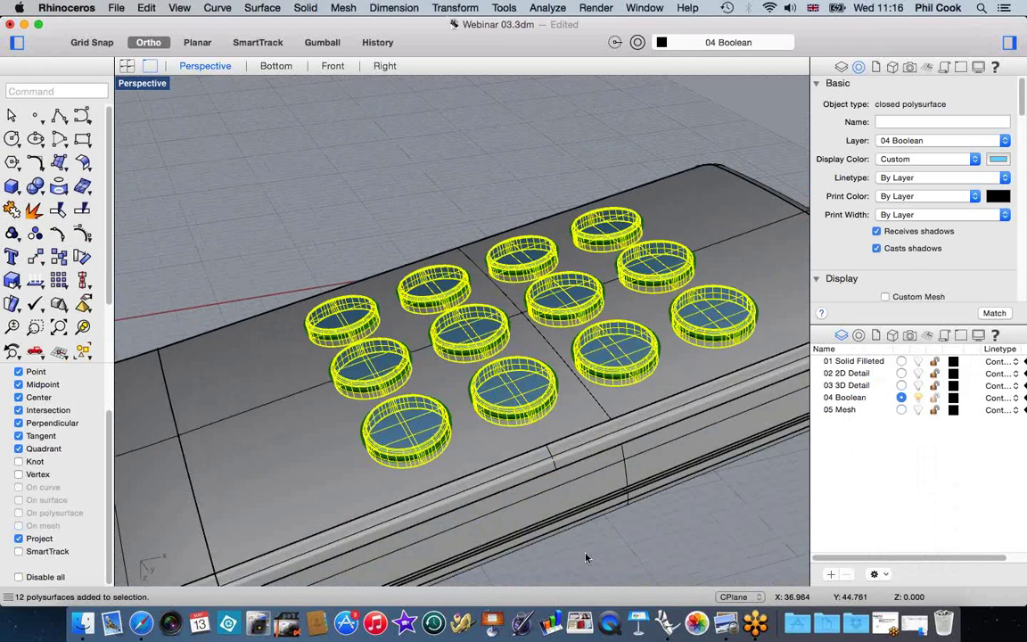
pyautogui.press('super+h')
# Step: Examine the handset body and the set of green discs as separate solids, selecting each in turn
pyautogui.scroll(-4, 324, 348)
pyautogui.moveTo(323, 348); pyautogui.dragTo(355, 371, button='right')
pyautogui.scroll(2, 323, 367)
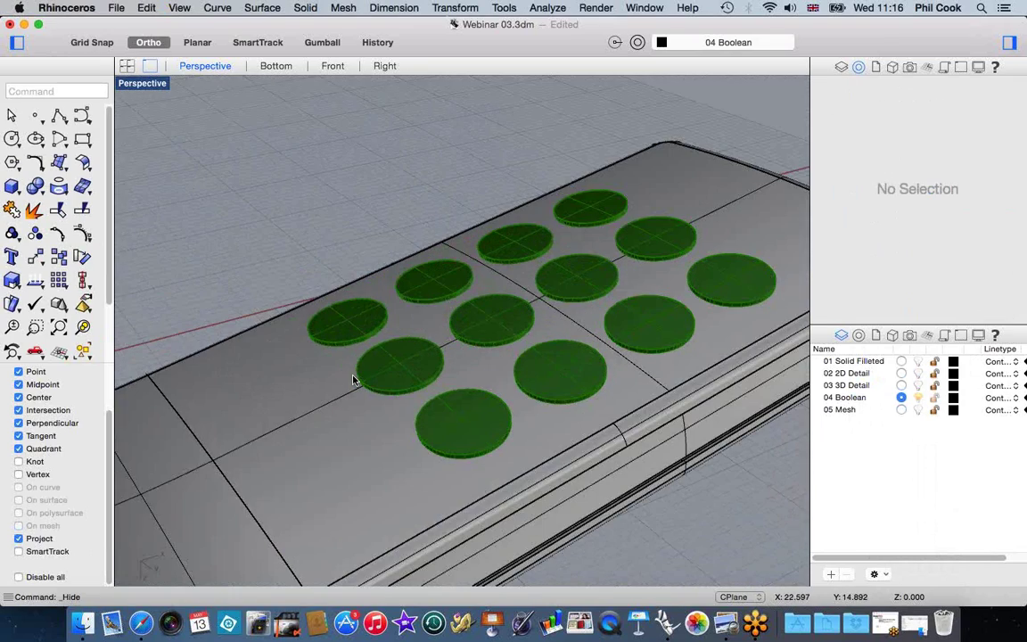
pyautogui.moveTo(360, 415); pyautogui.dragTo(332, 434, button='right')
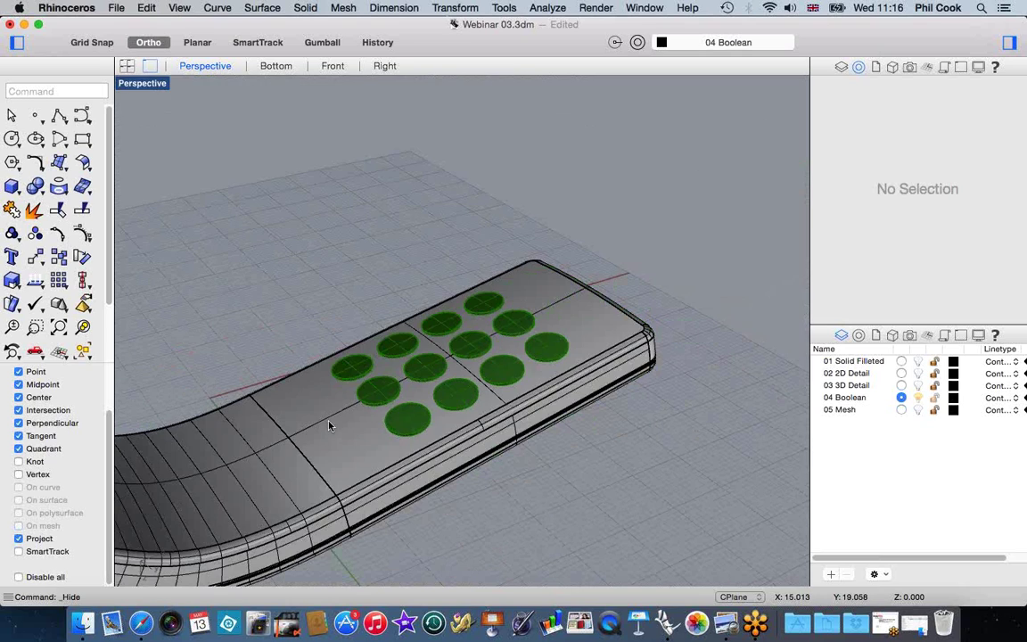
pyautogui.click(328, 424)
pyautogui.press('Escape')
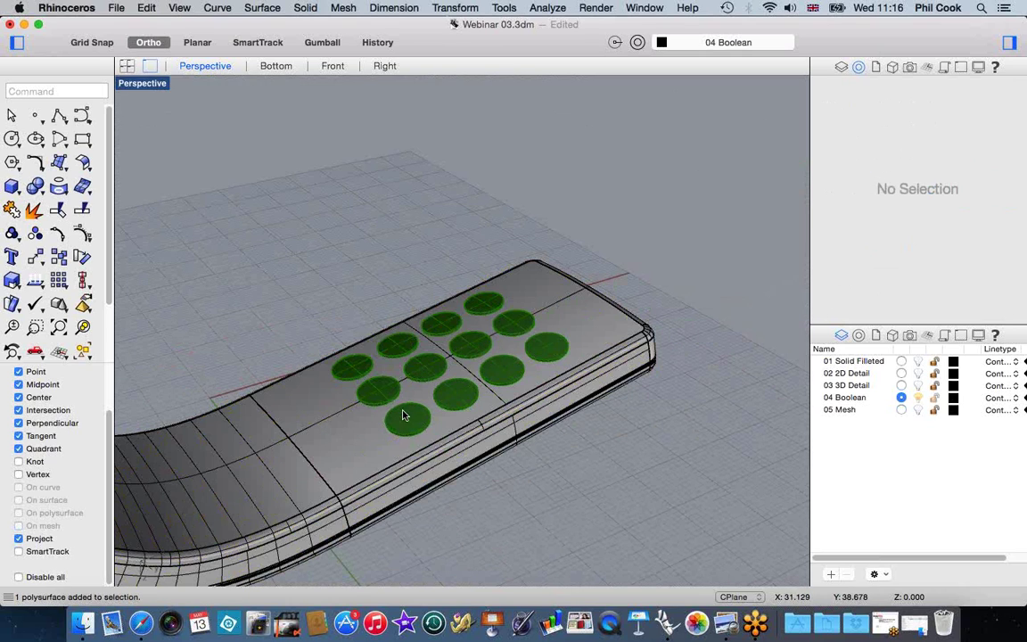
pyautogui.click(404, 421)
pyautogui.press('Escape')
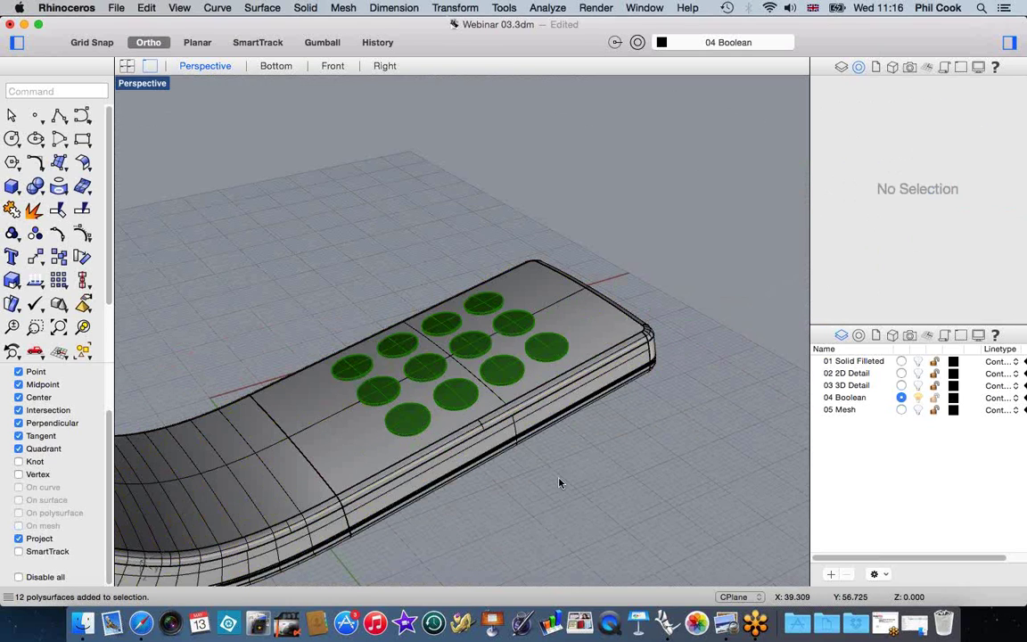
pyautogui.moveTo(557, 476); pyautogui.dragTo(328, 358, button='right')
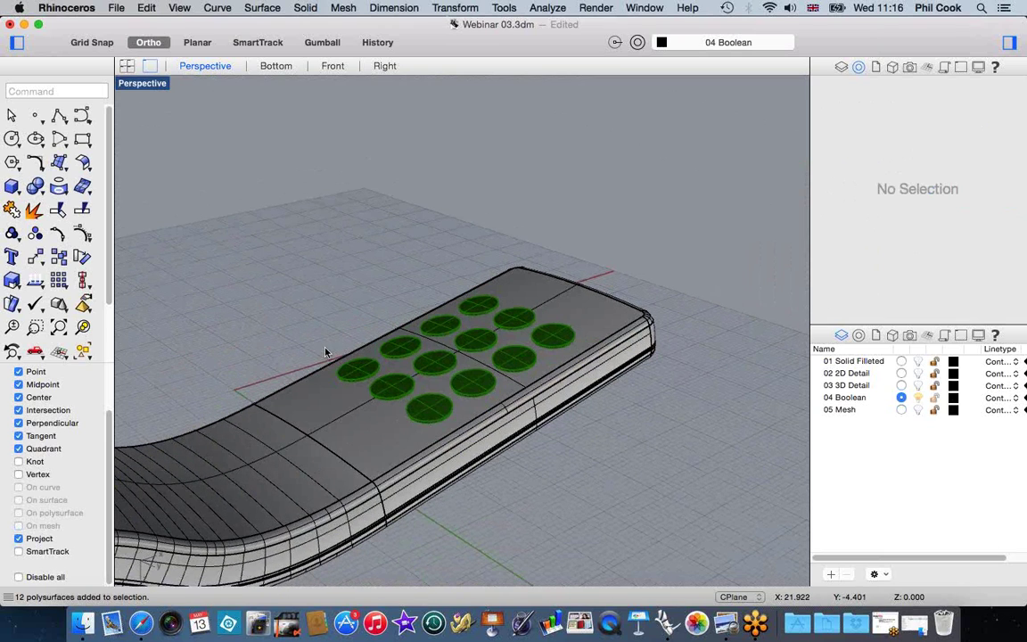
# Step: Subtract the twelve green discs from the handset body with a Boolean Difference to cut the button recesses
pyautogui.click(306, 8)
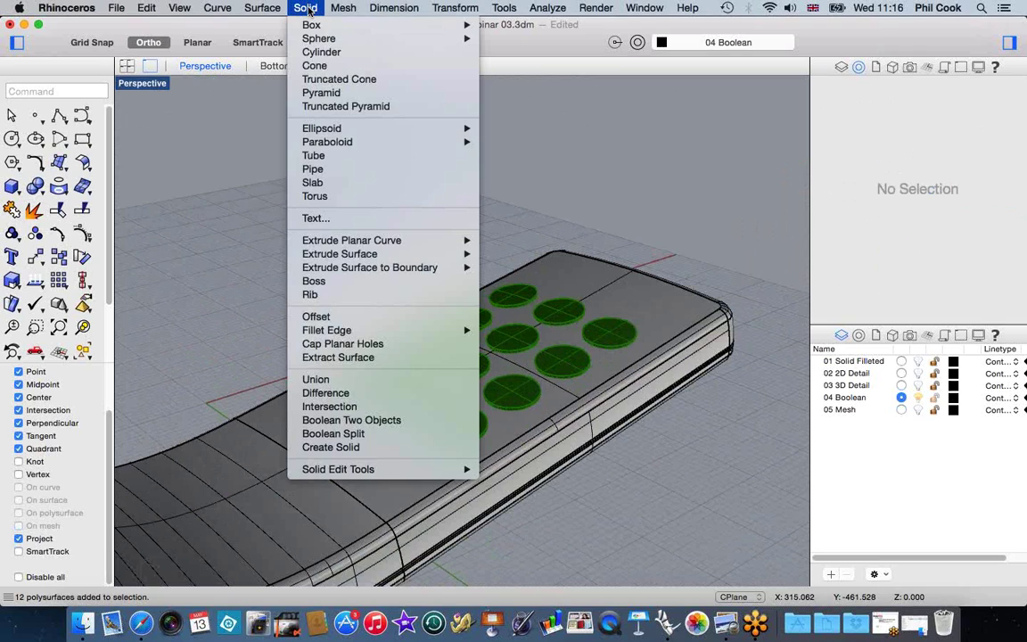
pyautogui.click(339, 393)
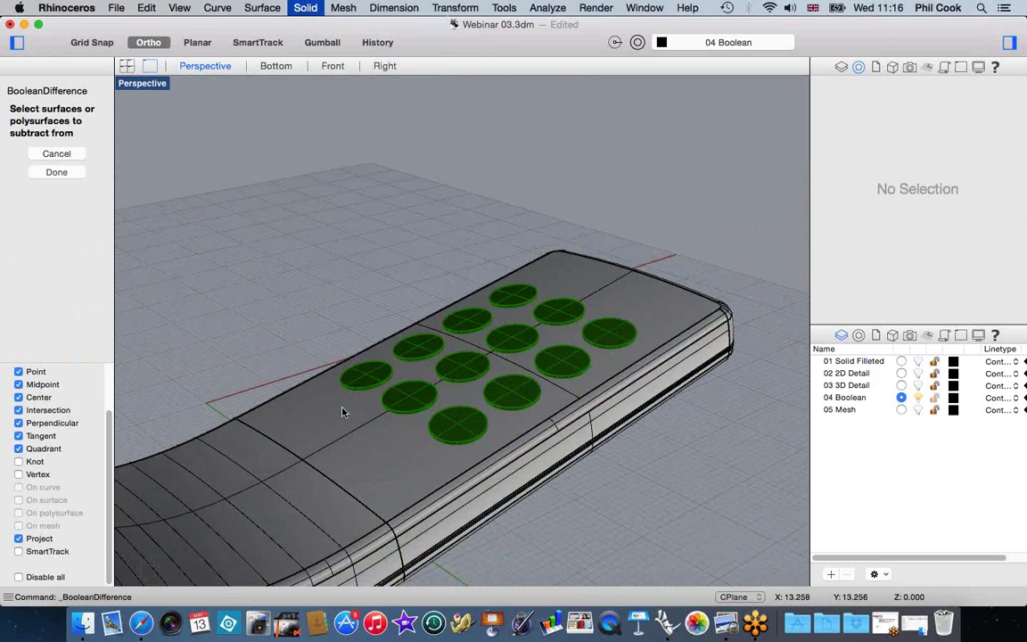
pyautogui.click(343, 412)
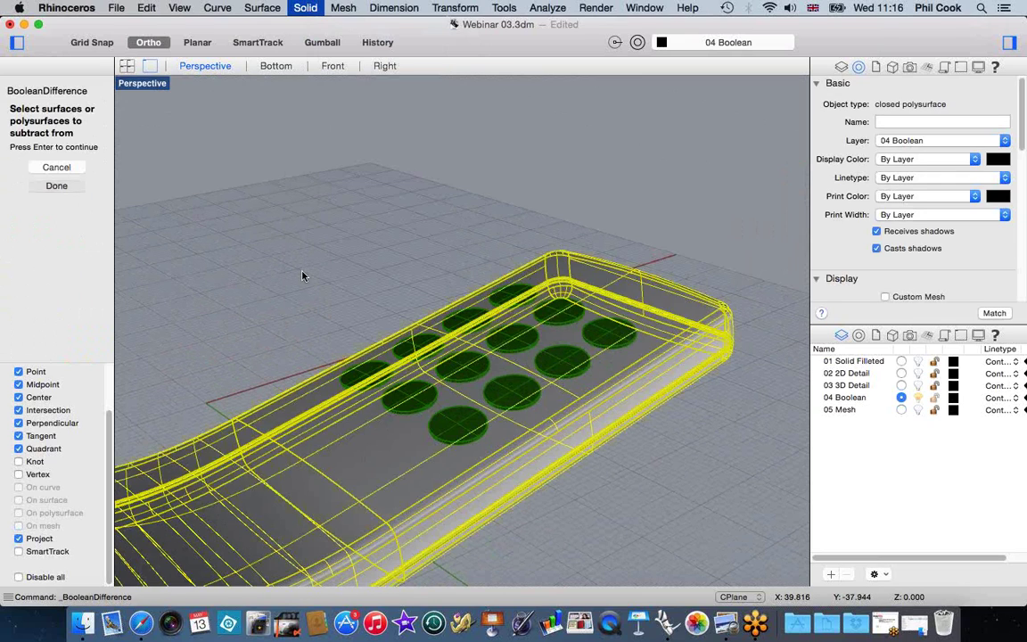
pyautogui.press('Return')
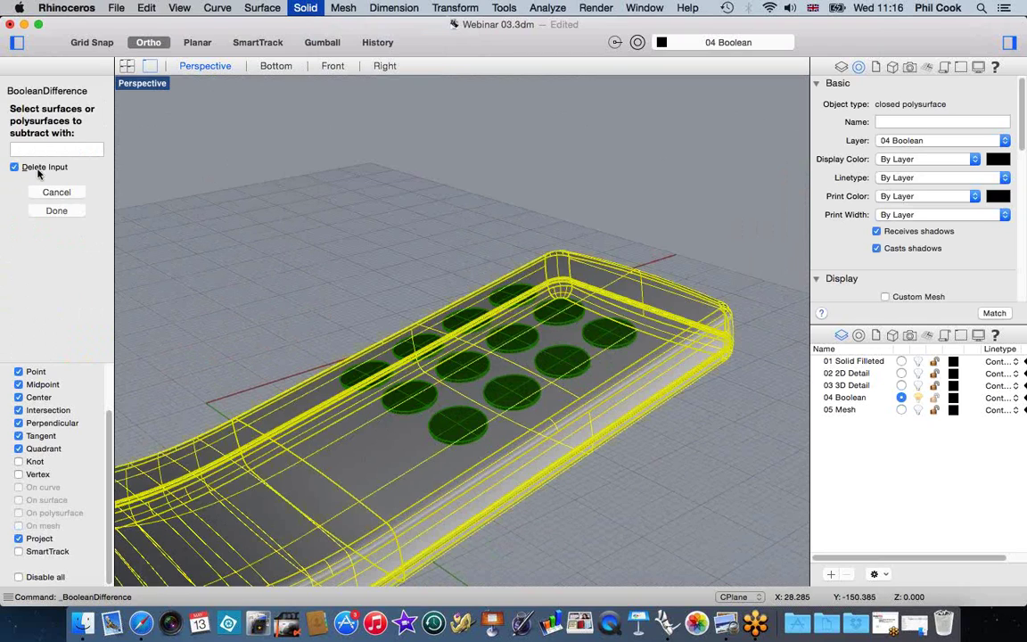
pyautogui.scroll(5, 456, 437)
pyautogui.click(457, 419)
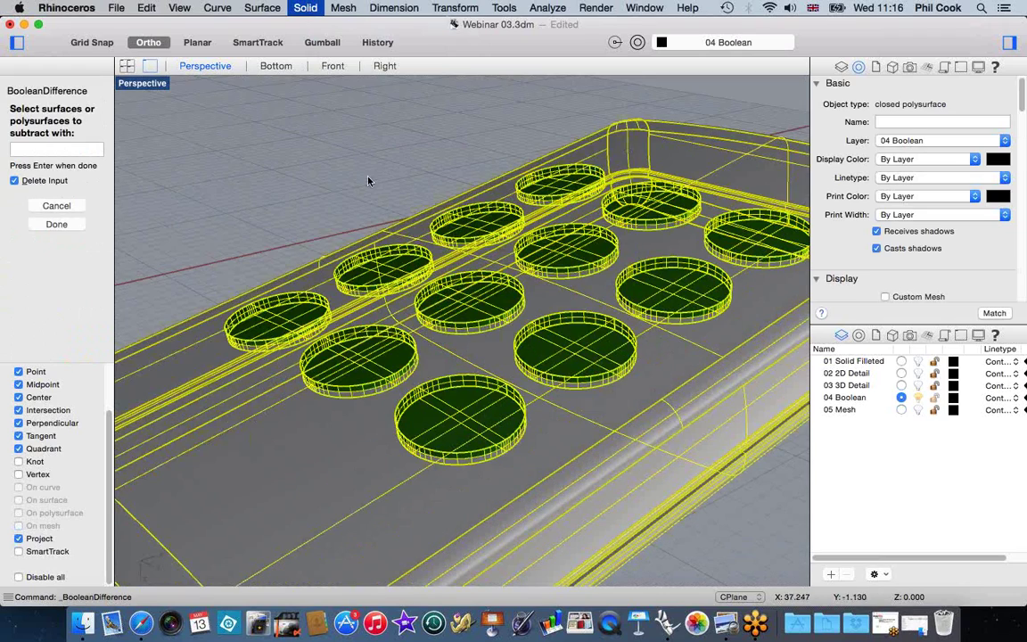
pyautogui.scroll(-5, 299, 196)
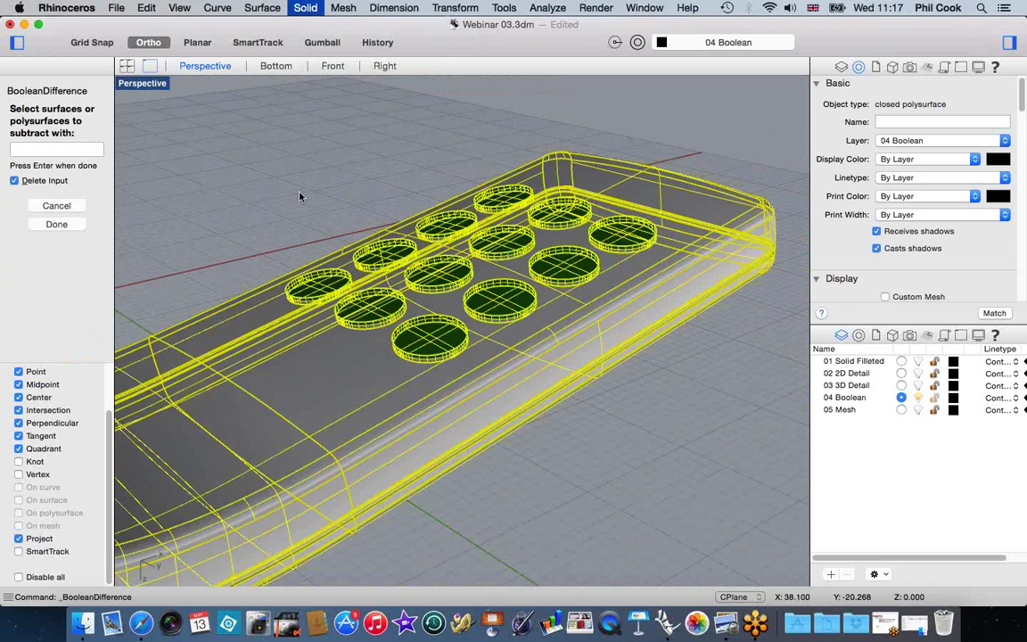
pyautogui.press('Return')
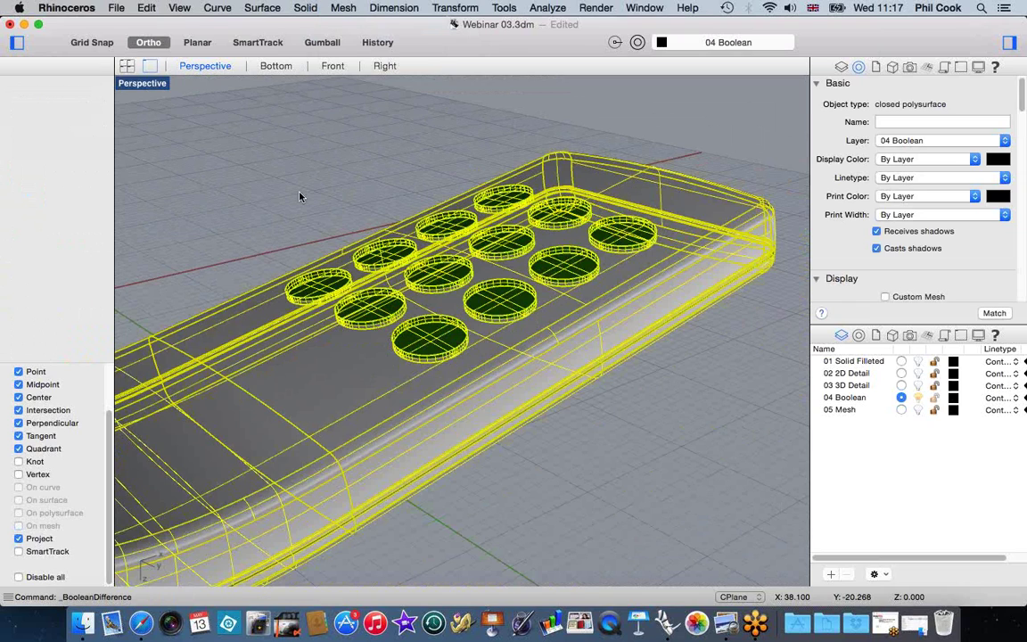
pyautogui.moveTo(517, 355)
pyautogui.mouseDown(button='right')
pyautogui.moveTo(580, 440)
pyautogui.moveTo(583, 387)
pyautogui.moveTo(587, 408)
pyautogui.mouseUp(button='right')
pyautogui.rightClick(589, 411)
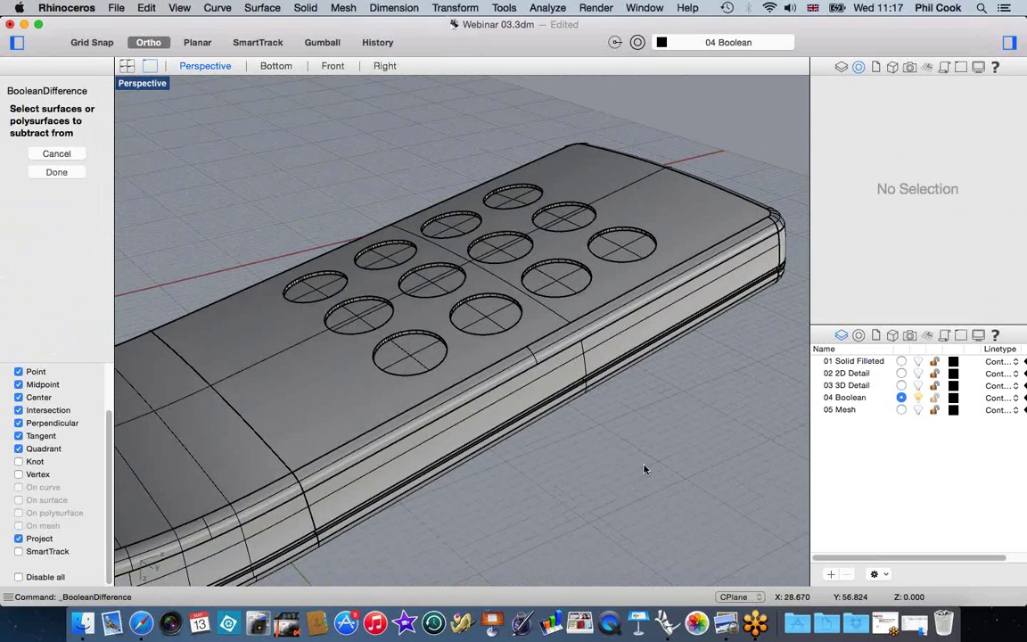
# Step: Unhide the twelve blue buttons and inspect how they sit in the recesses
pyautogui.press('super+alt+h')
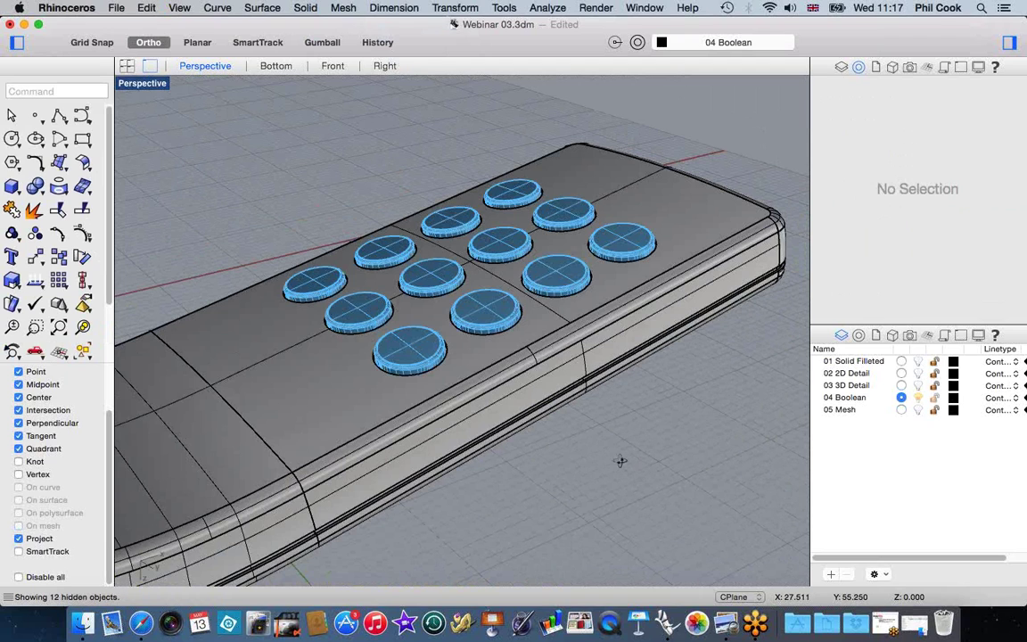
pyautogui.scroll(-3, 621, 461)
pyautogui.scroll(10, 328, 287)
pyautogui.moveTo(342, 296)
pyautogui.mouseDown(button='right')
pyautogui.moveTo(349, 334)
pyautogui.moveTo(266, 303)
pyautogui.moveTo(305, 316)
pyautogui.moveTo(327, 301)
pyautogui.mouseUp(button='right')
pyautogui.scroll(-2, 312, 277)
pyautogui.scroll(-4, 298, 255)
pyautogui.moveTo(301, 254); pyautogui.dragTo(322, 248, button='right')
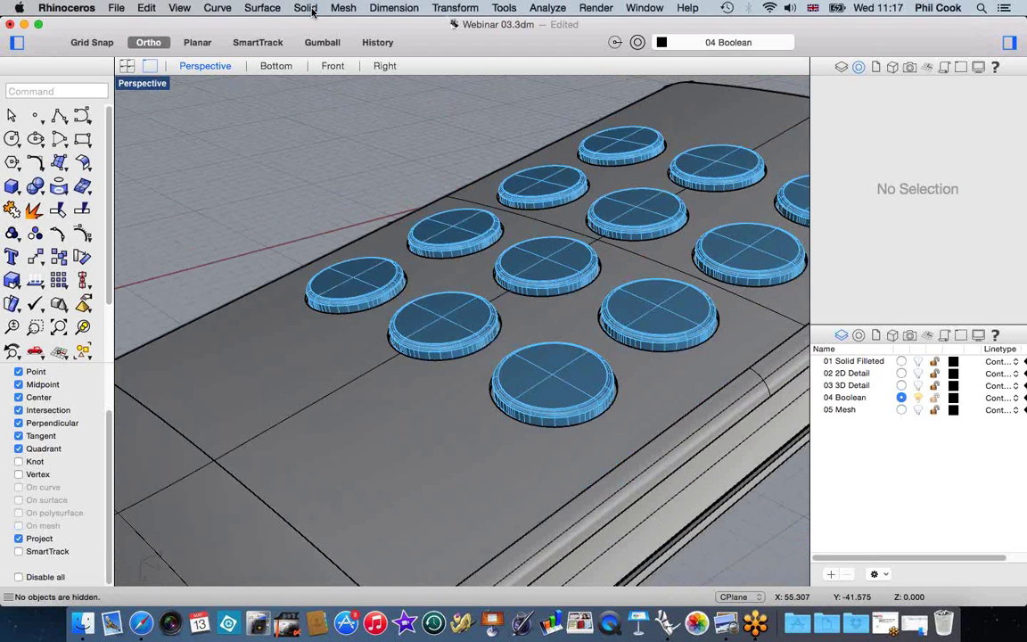
# Step: Join the twelve blue buttons and the handset body into one solid with a Boolean Union
pyautogui.click(306, 8)
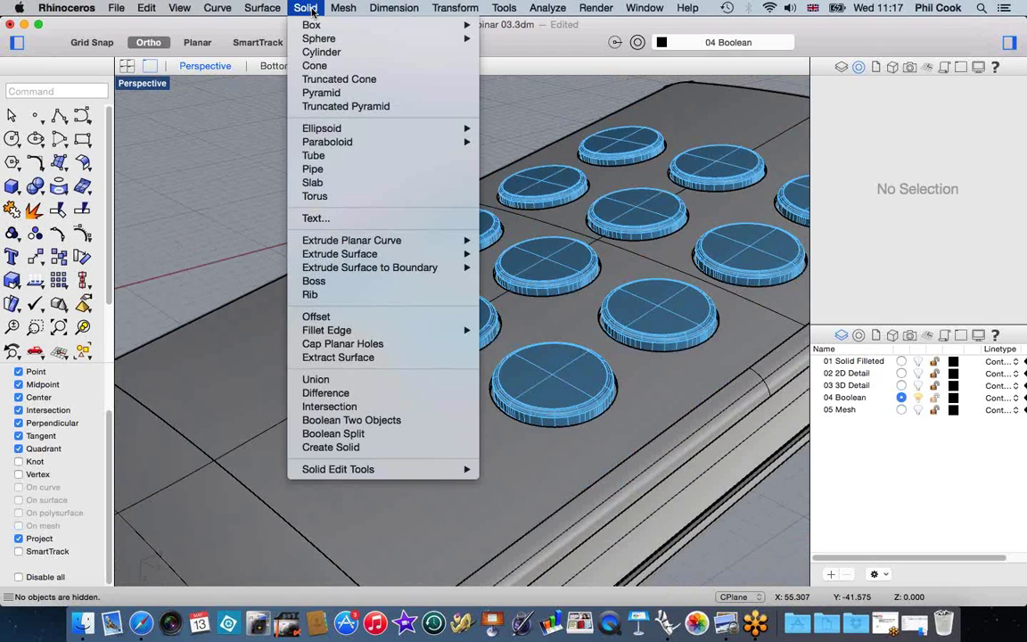
pyautogui.click(339, 379)
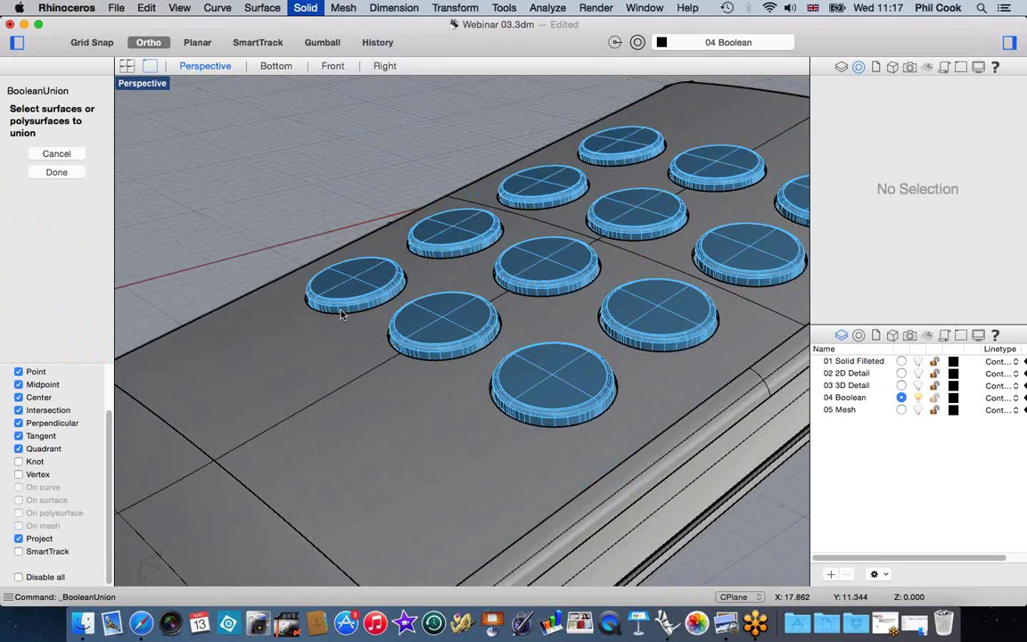
pyautogui.scroll(3, 341, 313)
pyautogui.press('super+a')
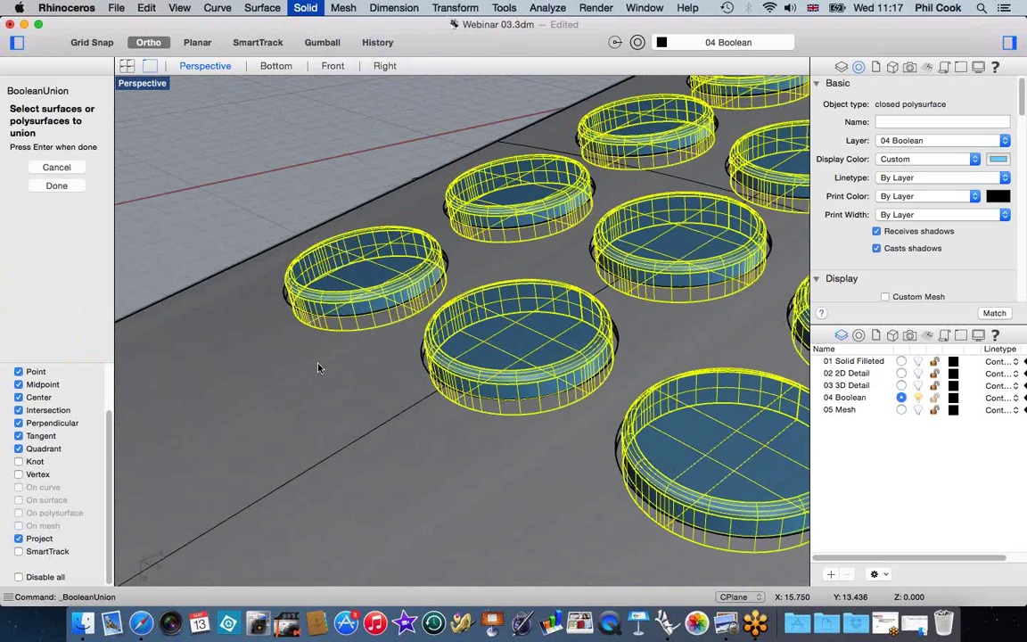
pyautogui.click(318, 367)
pyautogui.press('Return')
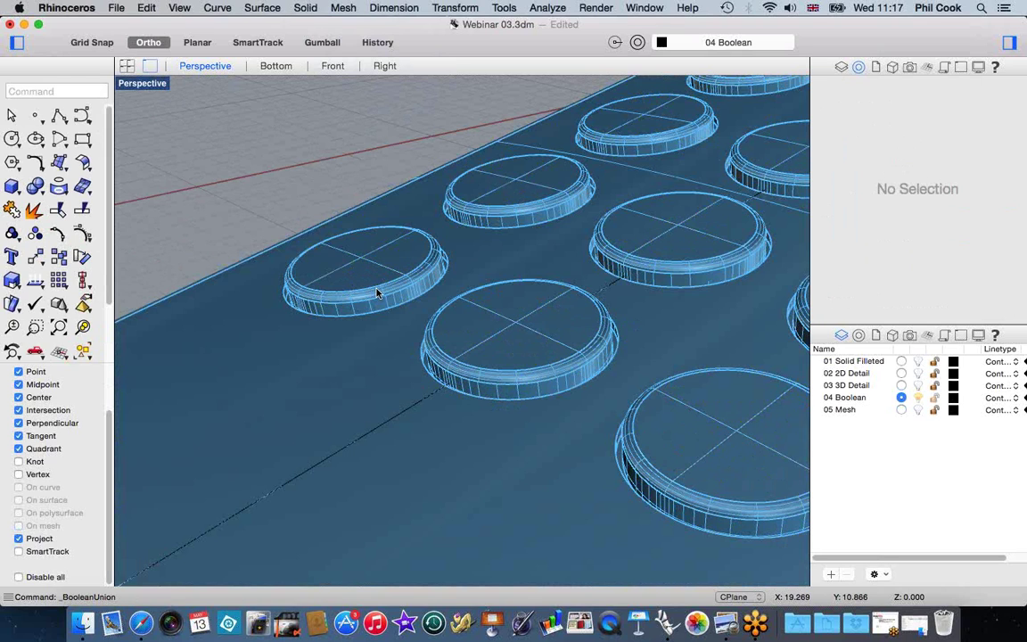
pyautogui.scroll(-6, 378, 293)
pyautogui.moveTo(378, 293); pyautogui.dragTo(447, 294, button='right')
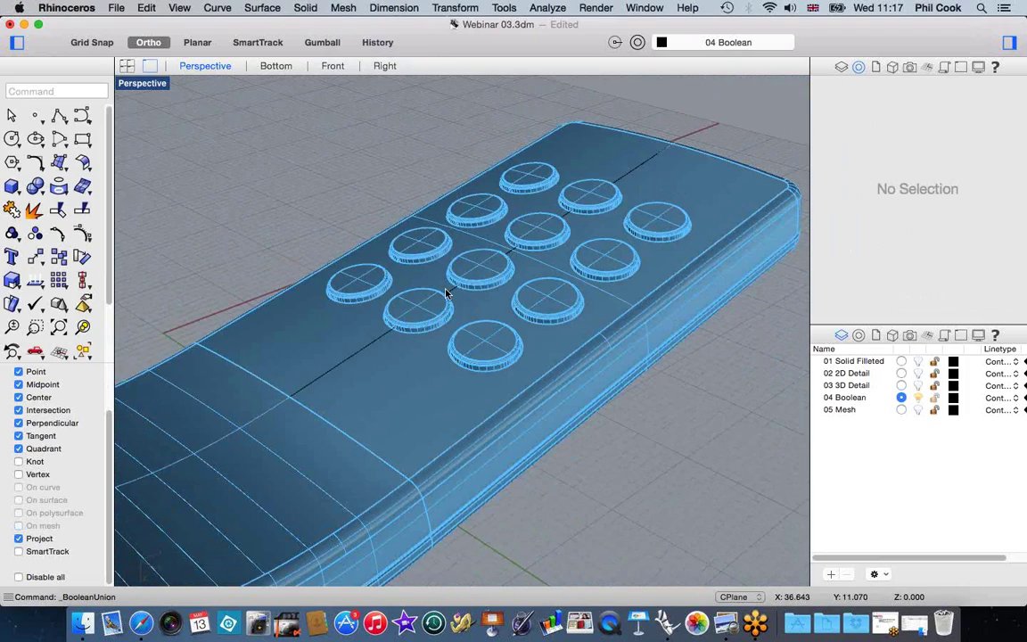
# Step: Set the united handset's display color to By Layer and clear the selection
pyautogui.click(737, 195)
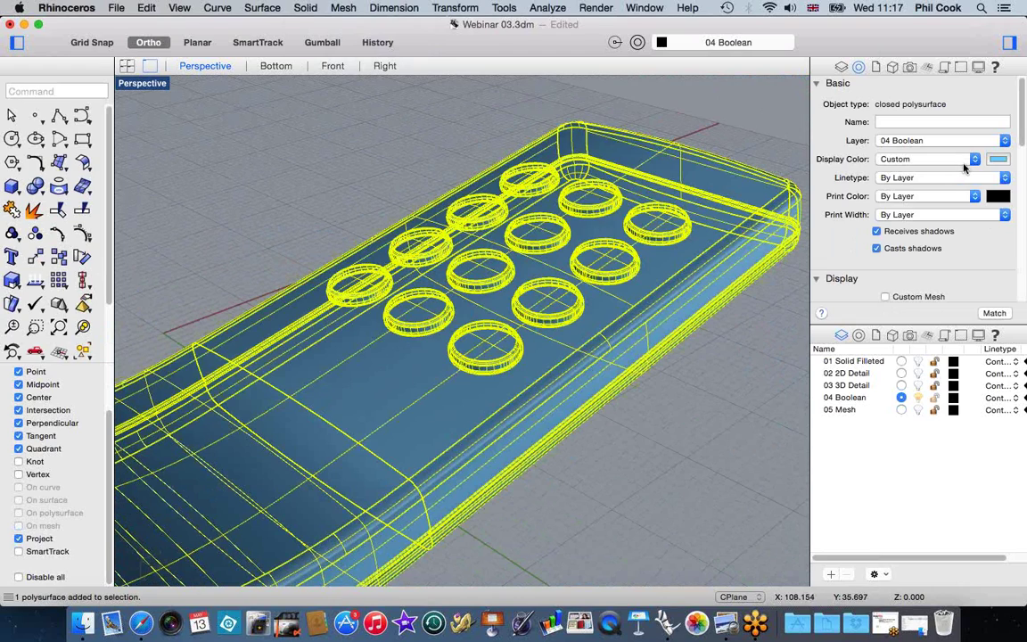
pyautogui.click(973, 162)
pyautogui.click(878, 136)
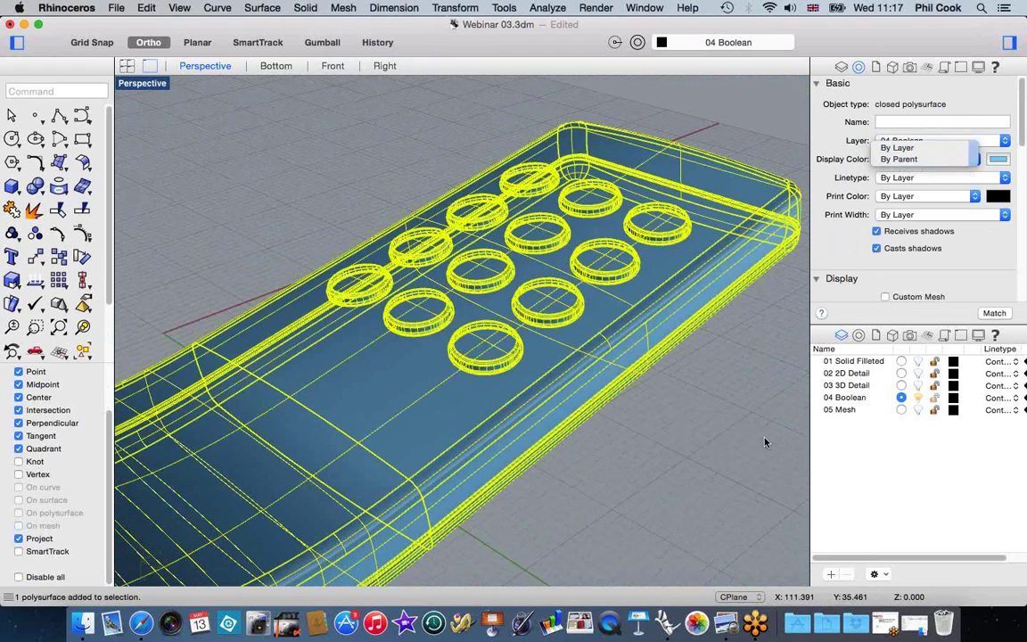
pyautogui.click(719, 450)
# Step: Switch the perspective viewport to Rendered display and inspect the buttons, their surrounding gaps and the whole handset
pyautogui.moveTo(684, 406); pyautogui.dragTo(164, 98, button='right')
pyautogui.click(141, 82)
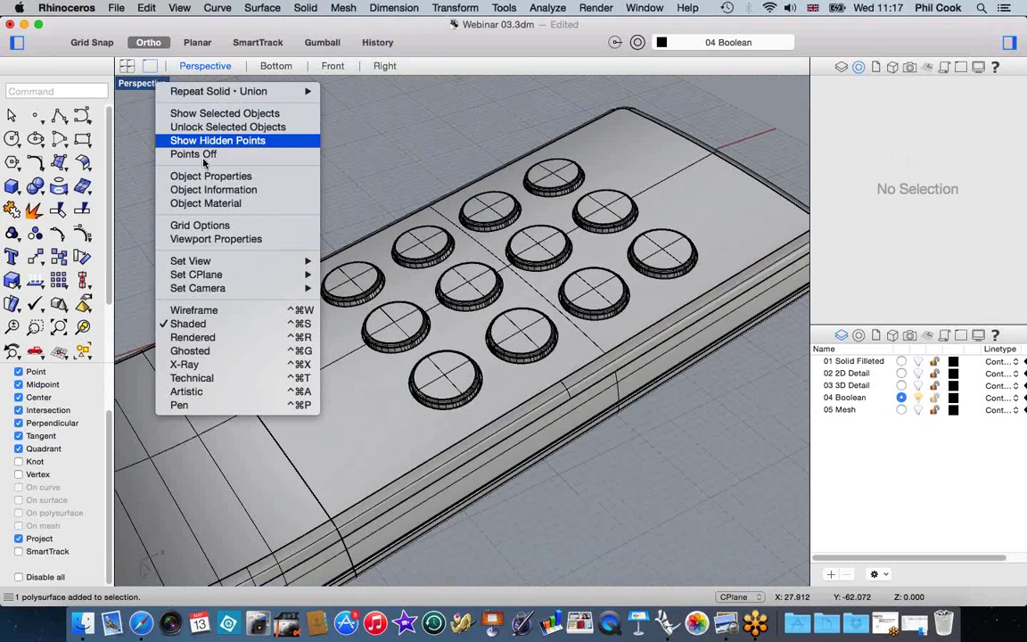
pyautogui.click(203, 340)
pyautogui.moveTo(543, 488); pyautogui.dragTo(514, 482, button='right')
pyautogui.scroll(6, 628, 301)
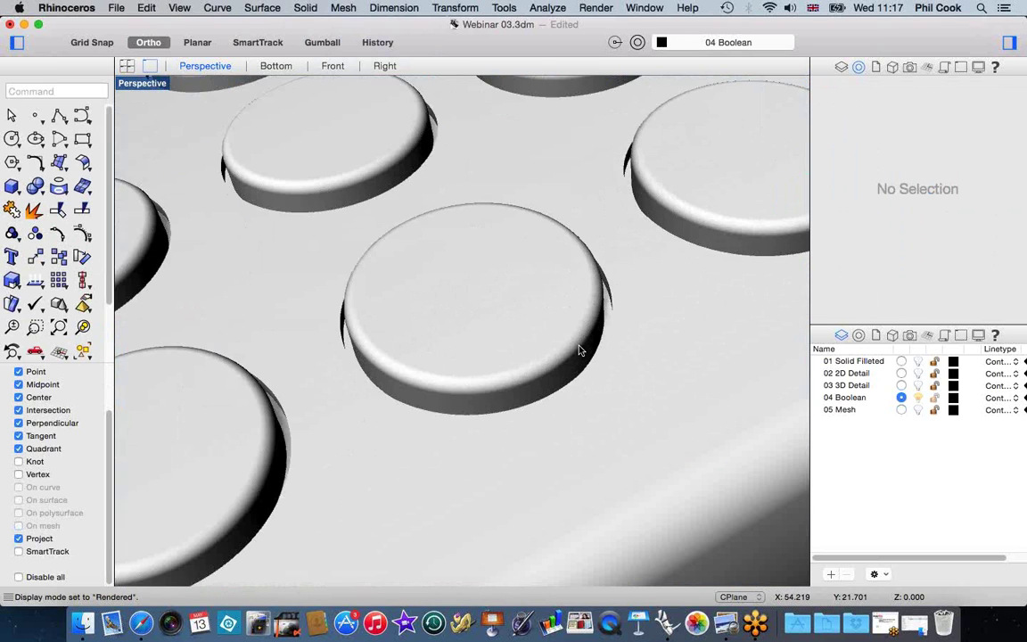
pyautogui.scroll(-2, 589, 352)
pyautogui.moveTo(602, 359); pyautogui.dragTo(620, 327, button='right')
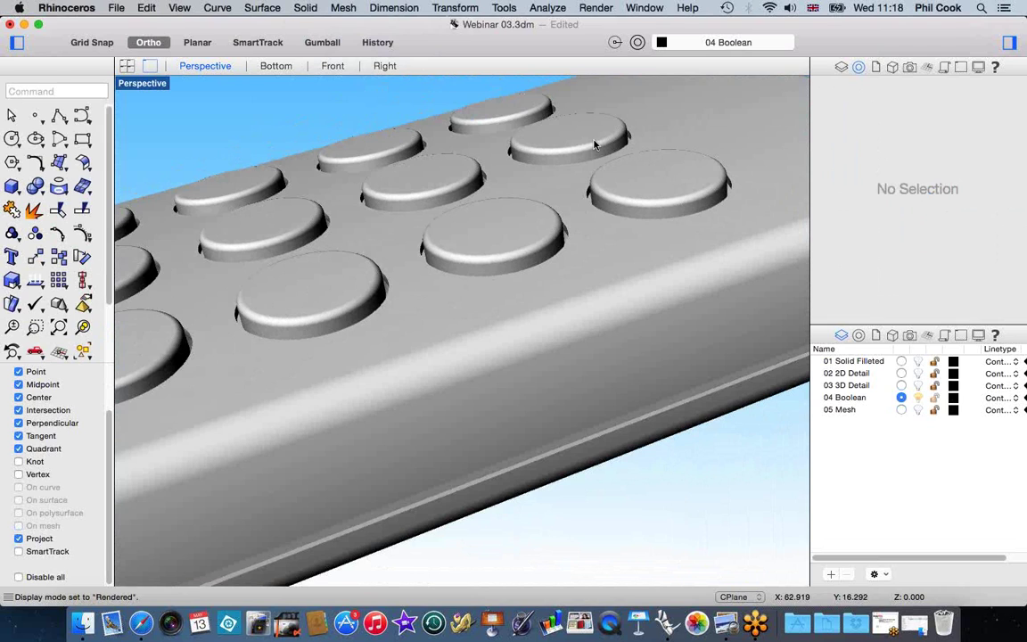
pyautogui.scroll(-6, 582, 304)
pyautogui.moveTo(509, 355); pyautogui.dragTo(527, 380, button='right')
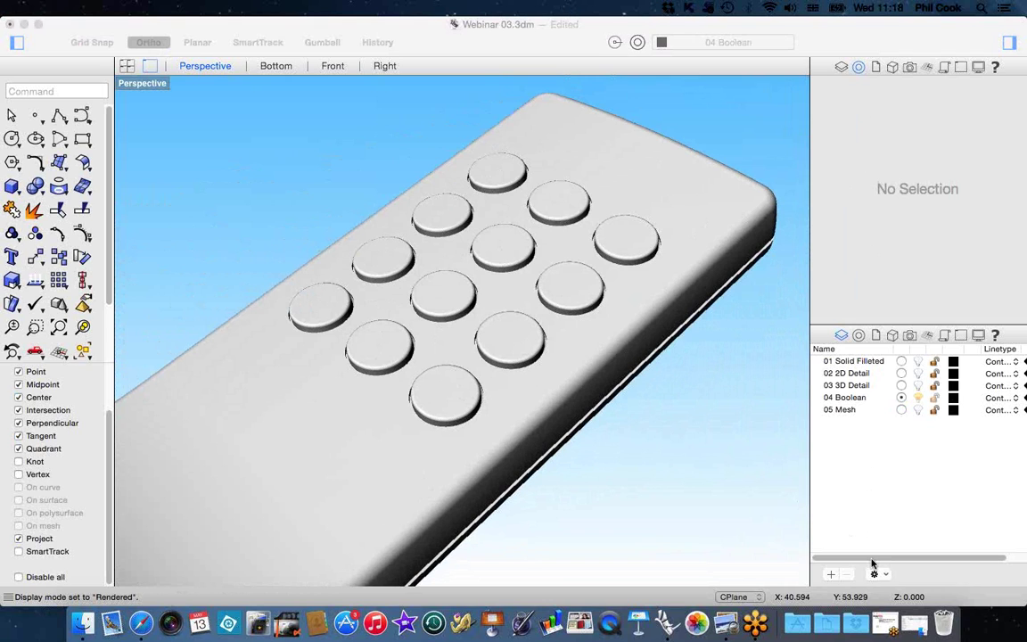
pyautogui.moveTo(702, 489); pyautogui.dragTo(640, 347, button='right')
pyautogui.scroll(-6, 681, 321)
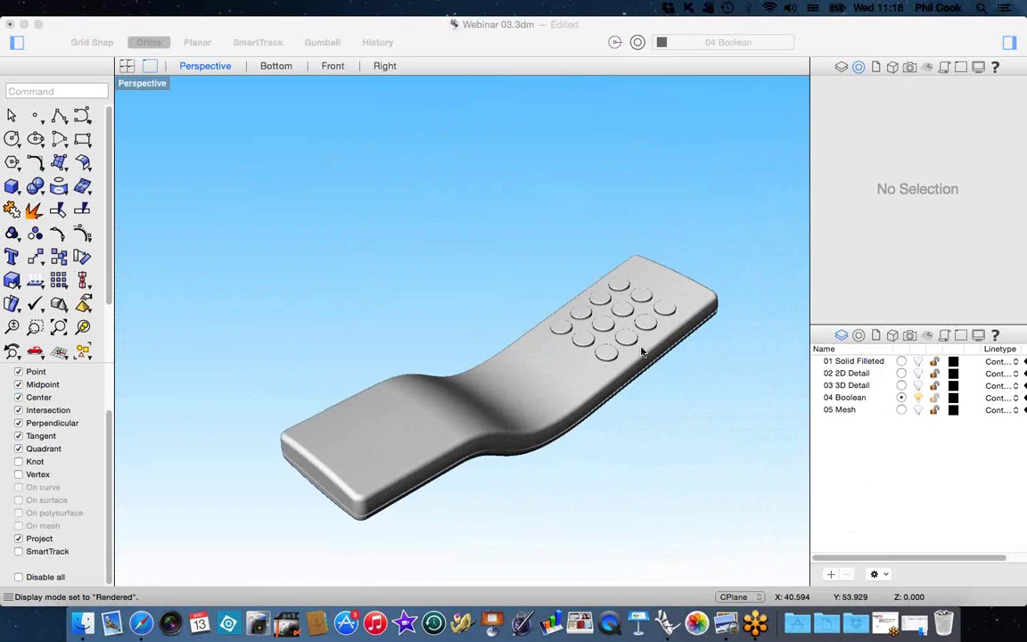
# Step: Return the perspective viewport to Shaded display and bring the handset's flat, buttonless end into close view
pyautogui.click(197, 181)
pyautogui.click(151, 86)
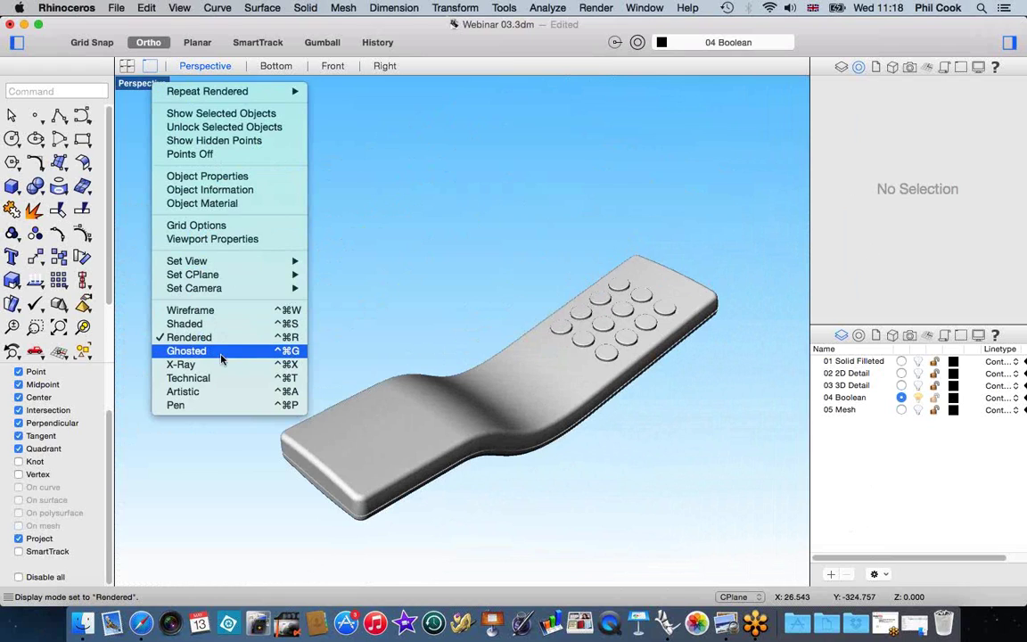
pyautogui.click(191, 325)
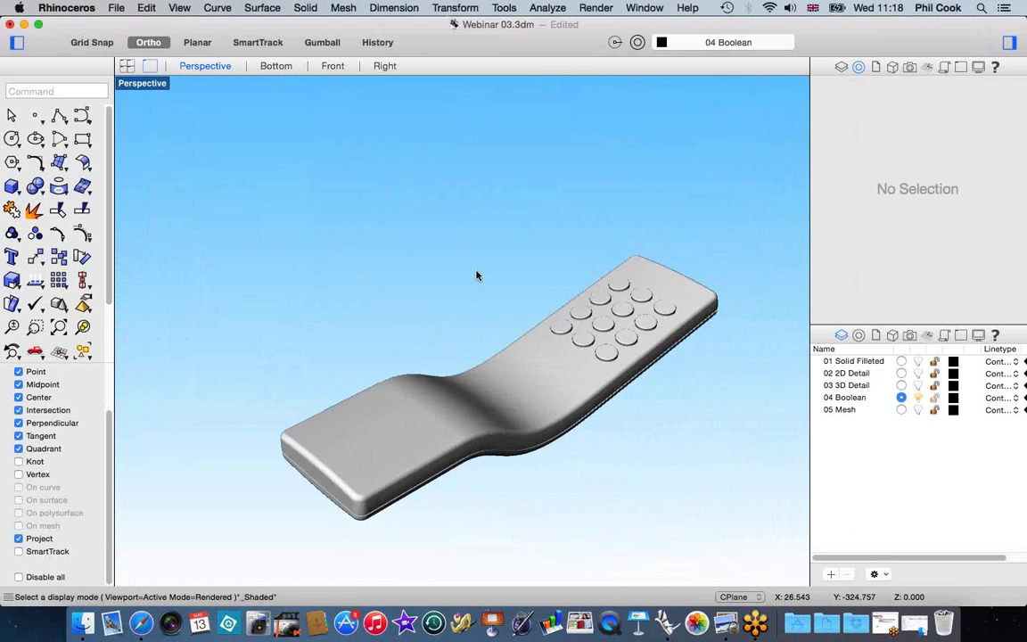
pyautogui.moveTo(557, 479); pyautogui.dragTo(587, 476, button='right')
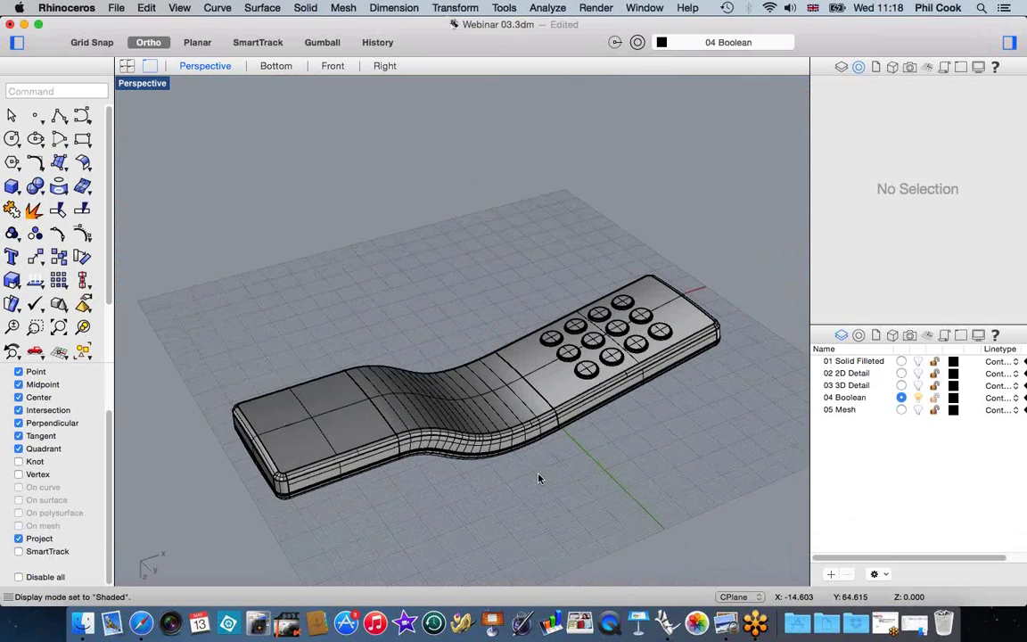
pyautogui.scroll(-5, 558, 324)
pyautogui.scroll(6, 459, 406)
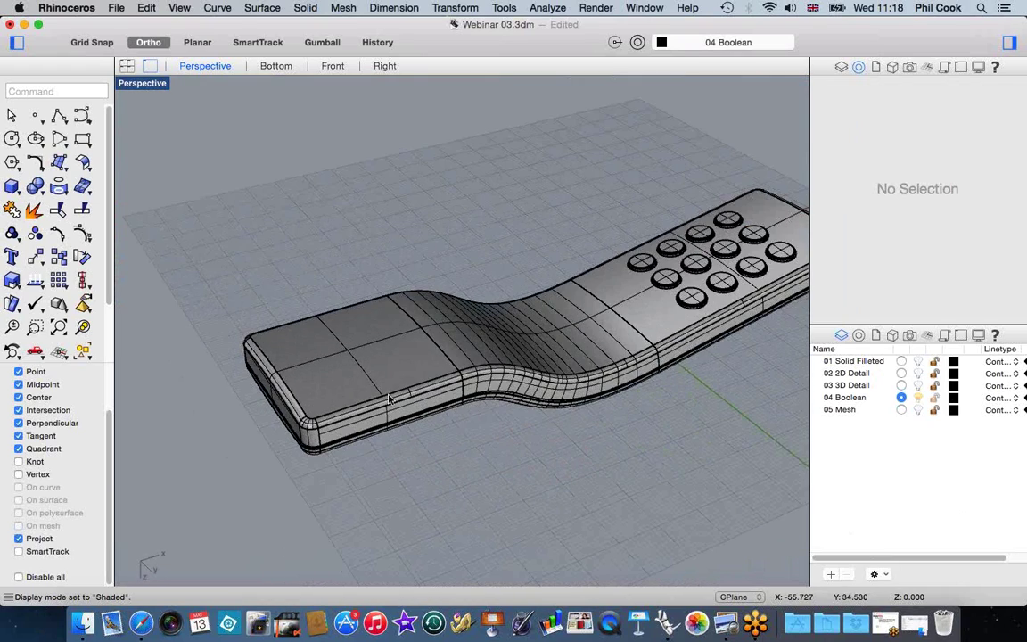
pyautogui.scroll(3, 389, 398)
pyautogui.moveTo(482, 347); pyautogui.dragTo(448, 360, button='right')
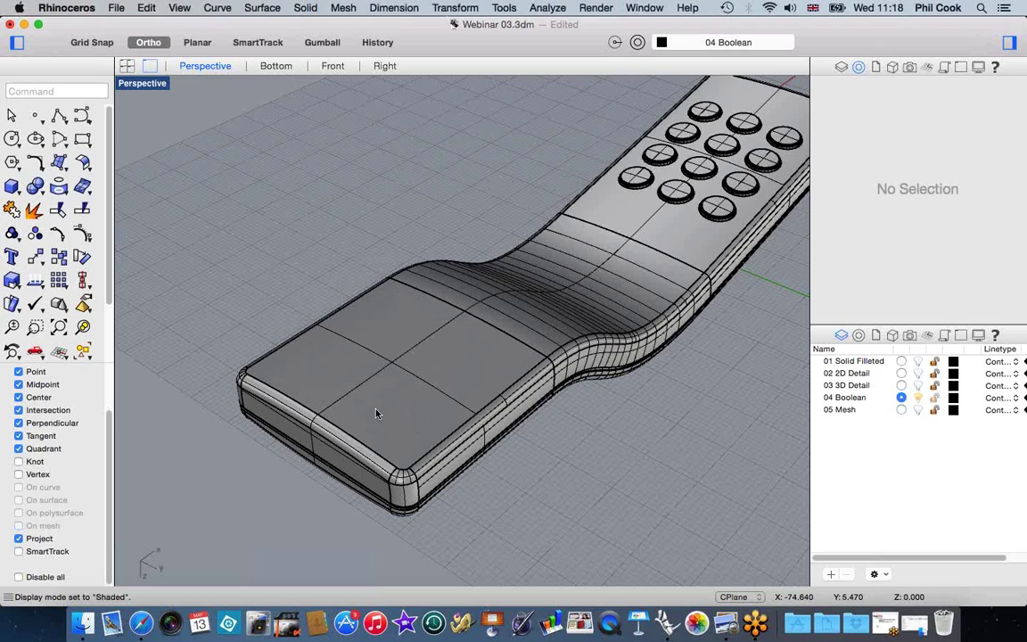
# Step: Make the 02 2D Detail layer current, make the 03 3D Detail layer visible, and maximize the Bottom viewport around the handset's buttonless end
pyautogui.doubleClick(146, 87)
pyautogui.scroll(-5, 334, 216)
pyautogui.scroll(8, 246, 213)
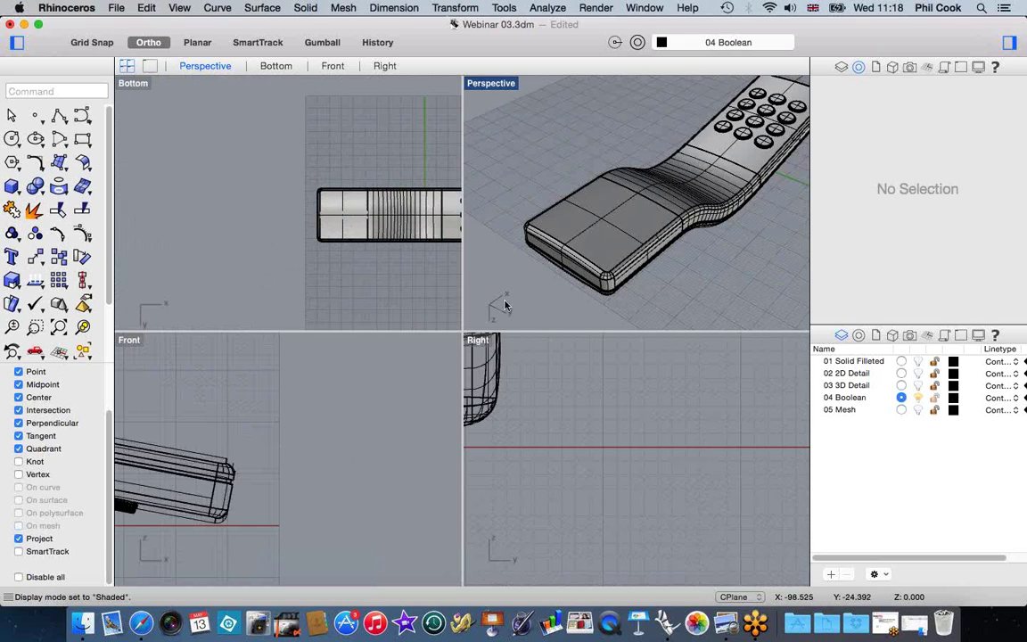
pyautogui.click(901, 374)
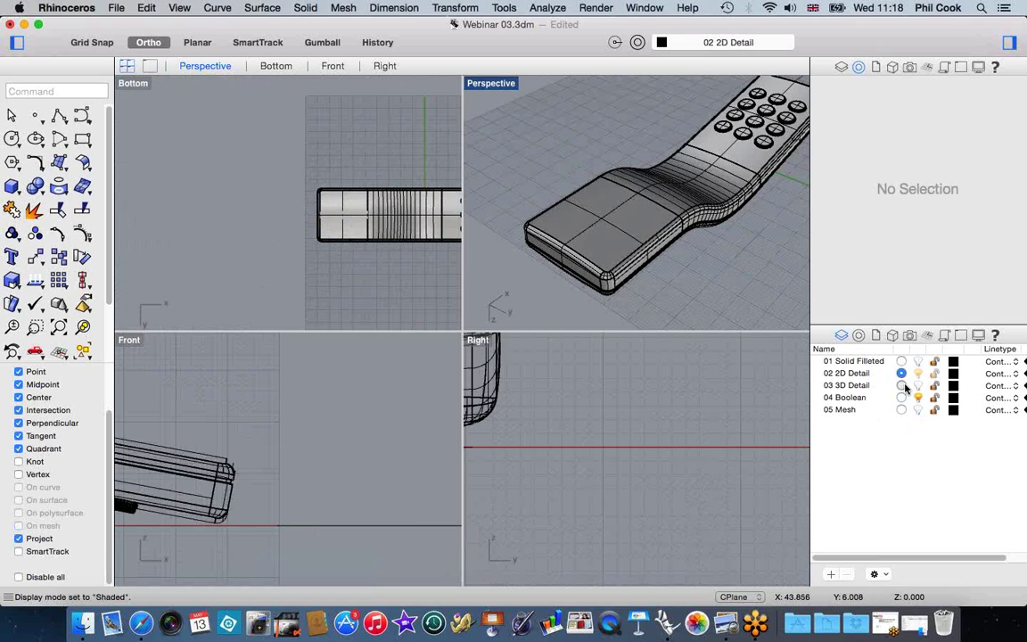
pyautogui.click(902, 385)
pyautogui.click(901, 374)
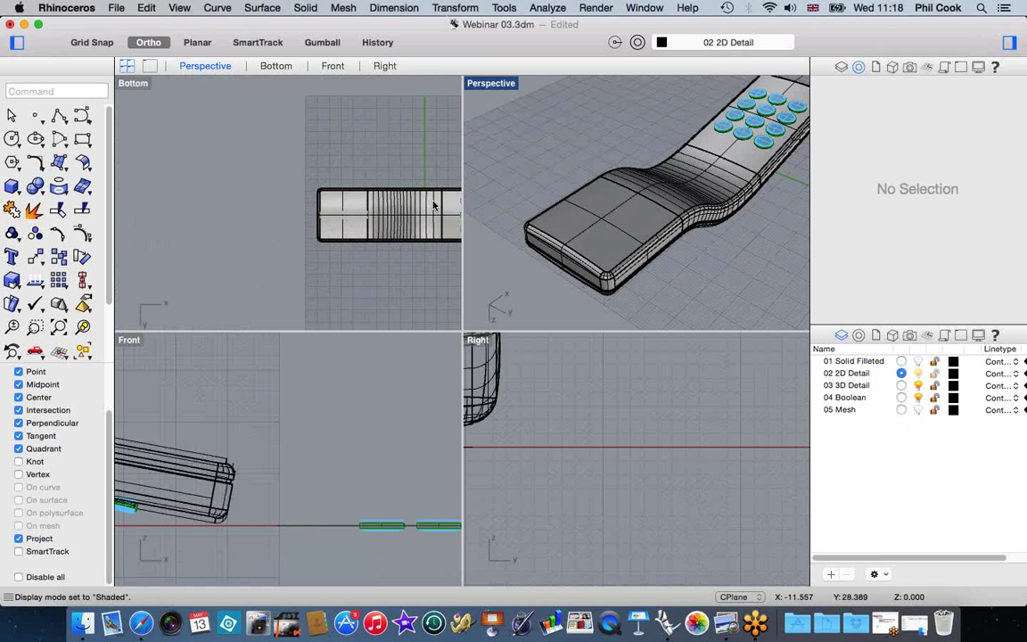
pyautogui.click(135, 87)
pyautogui.doubleClick(138, 88)
pyautogui.moveTo(606, 418); pyautogui.dragTo(534, 403, button='right')
pyautogui.scroll(3, 362, 362)
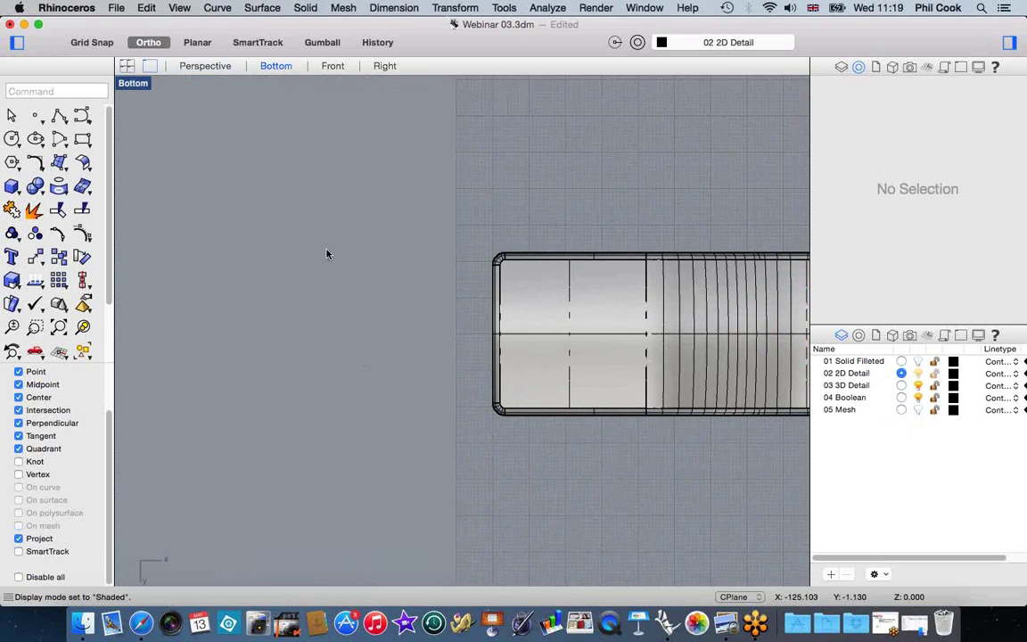
pyautogui.click(82, 141)
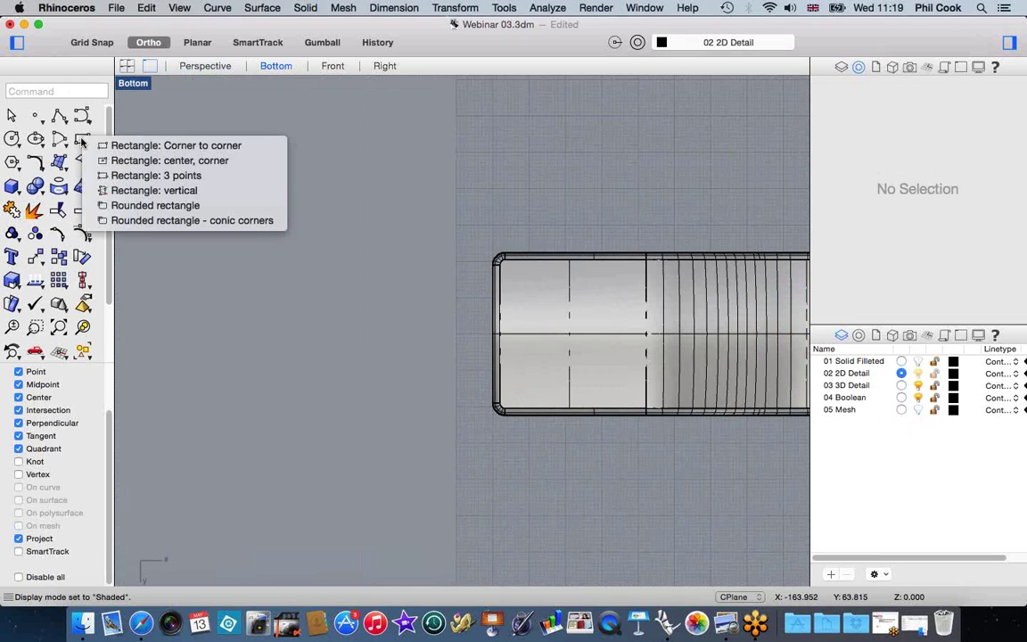
pyautogui.click(130, 161)
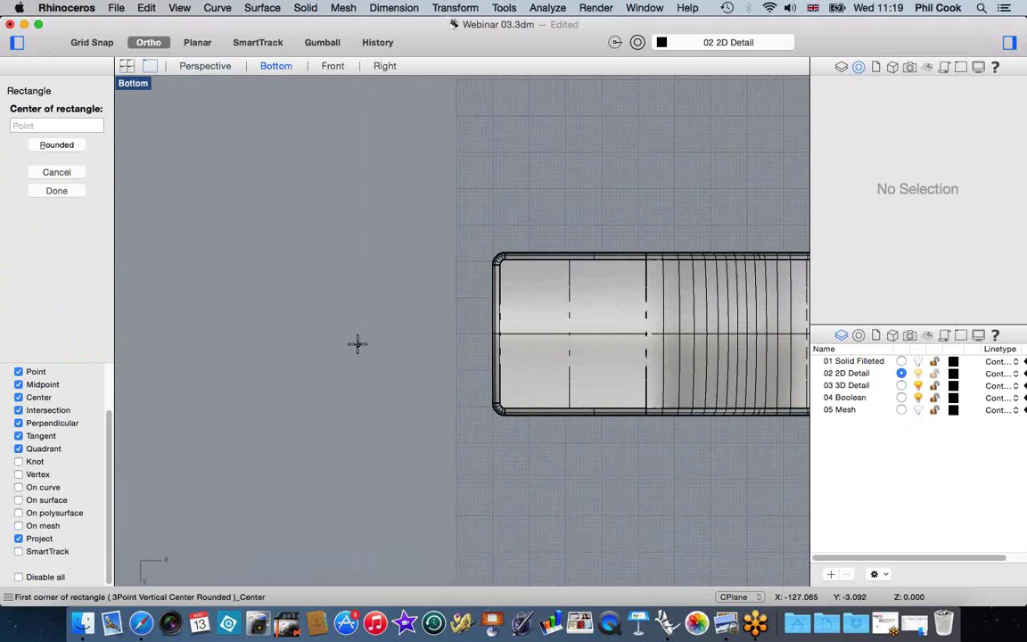
pyautogui.press('Escape')
# Step: Draw a corner-to-corner rectangle of length 40 and width 41 in the empty area beside the handset's buttonless end
pyautogui.click(75, 126)
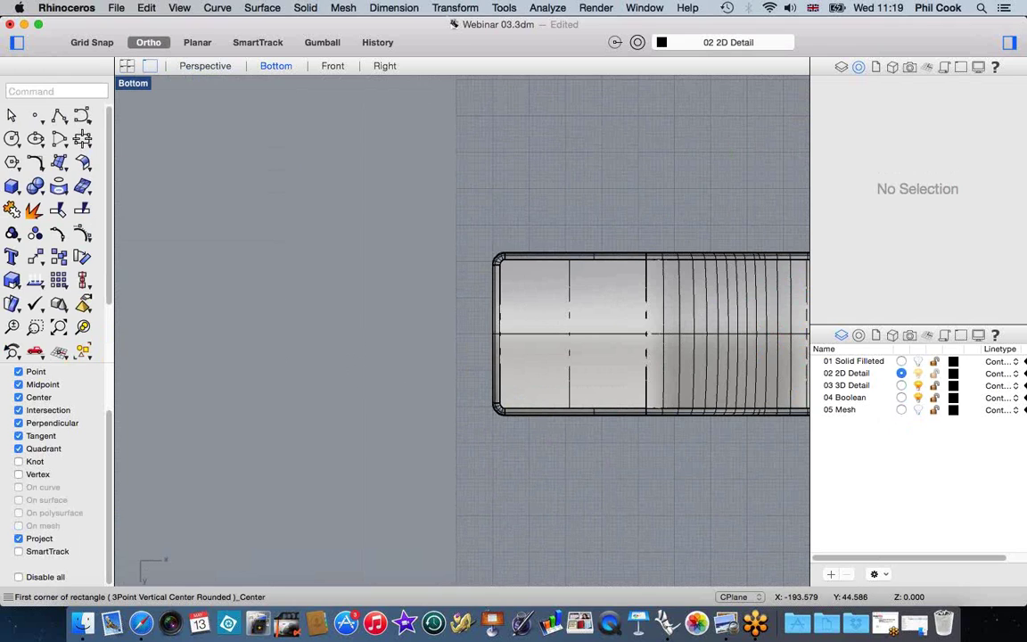
pyautogui.click(211, 142)
pyautogui.write('40')
pyautogui.press('Return')
pyautogui.write('40')
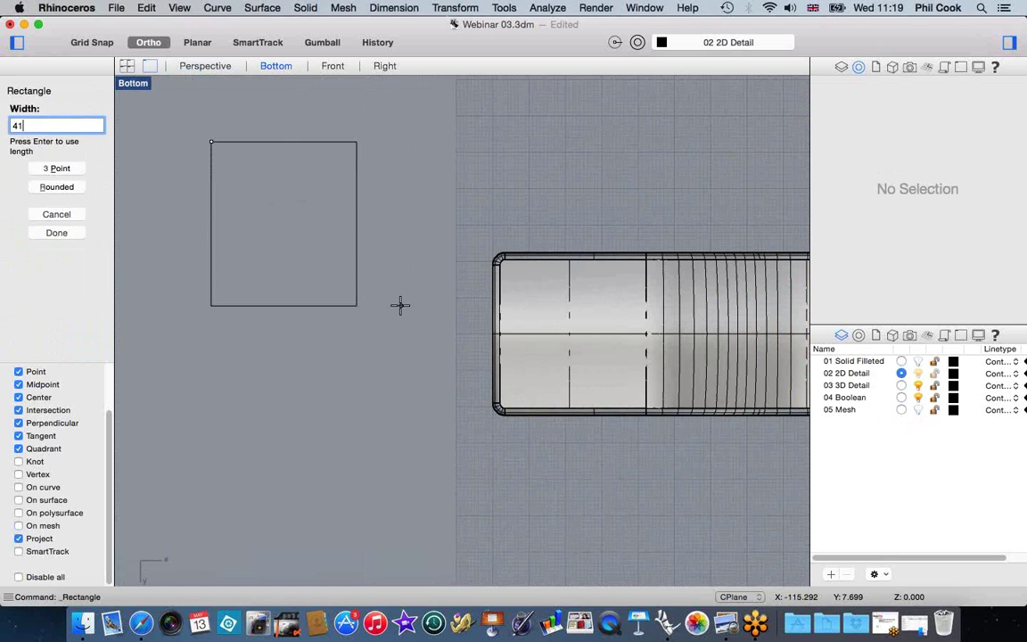
pyautogui.press('Return')
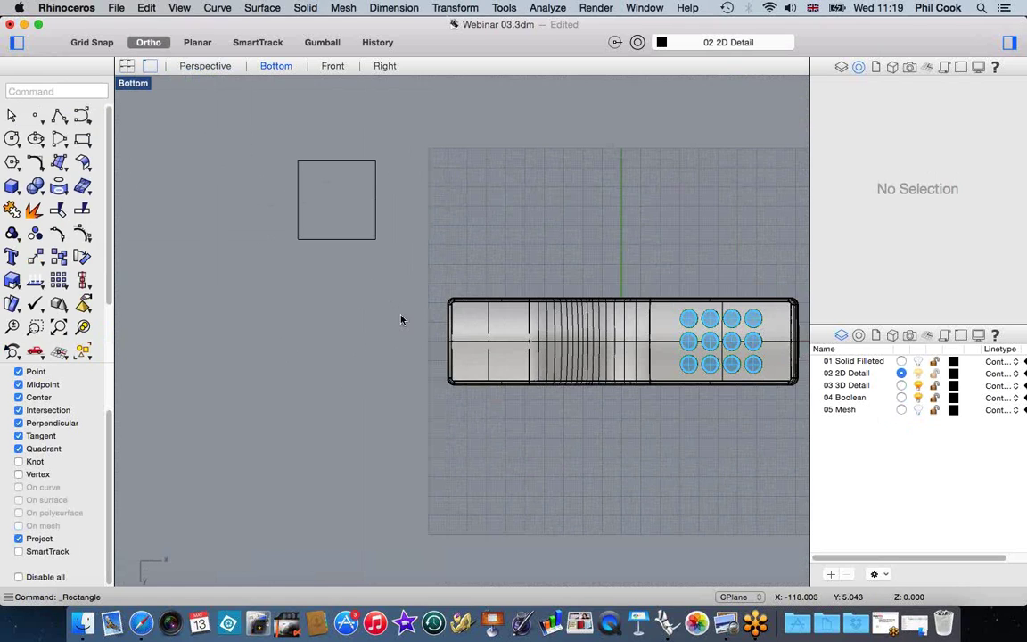
# Step: Move the rectangle vertically by its center point so its center lies on the handset's lengthwise centerline, then clear the selection
pyautogui.click(360, 238)
pyautogui.click(455, 9)
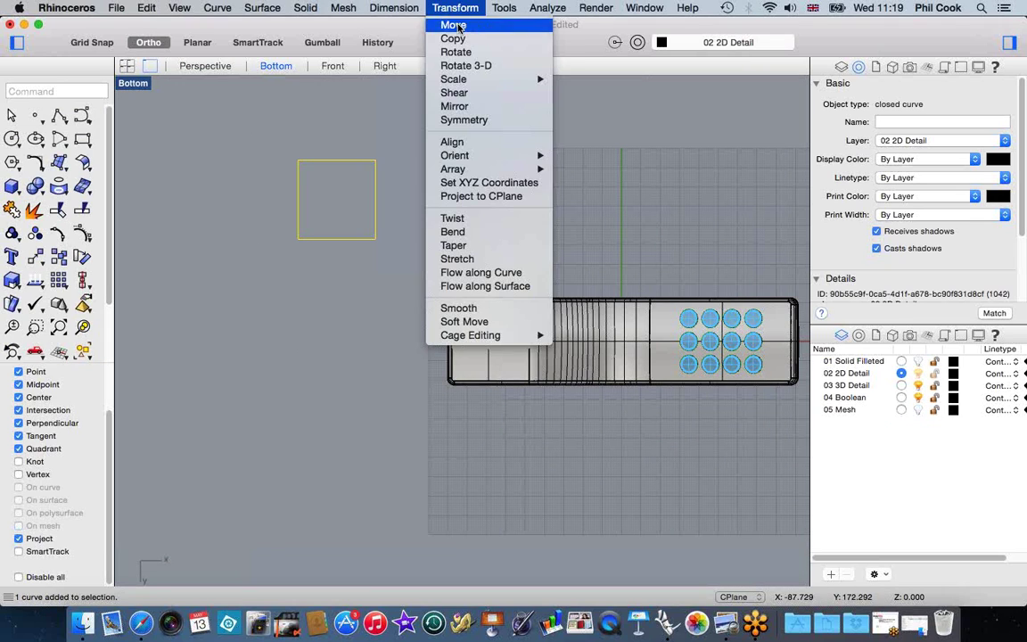
pyautogui.click(453, 37)
pyautogui.click(353, 170)
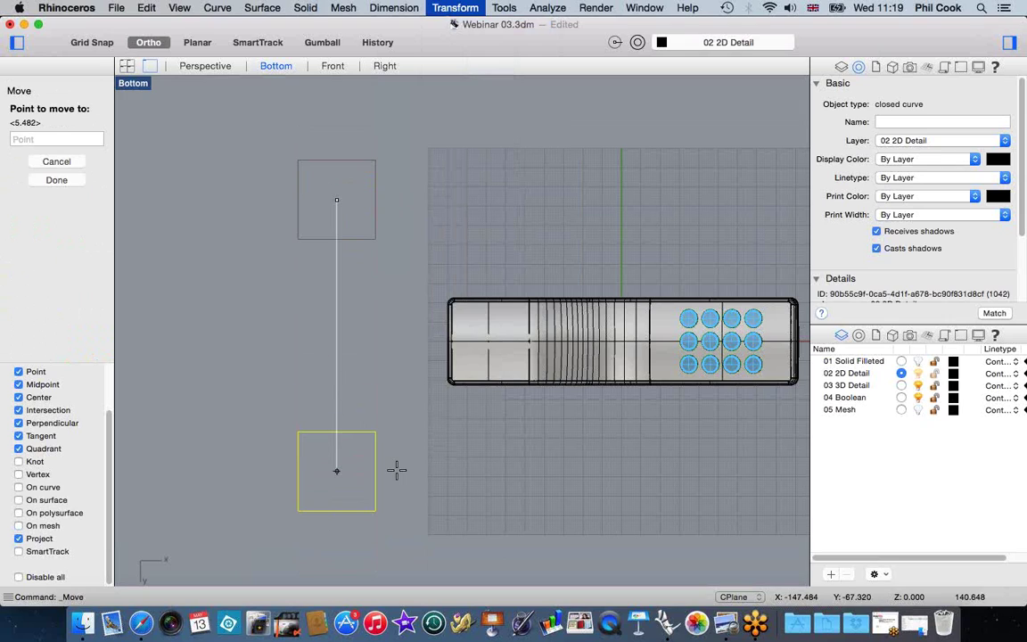
pyautogui.write('5')
pyautogui.press('Return')
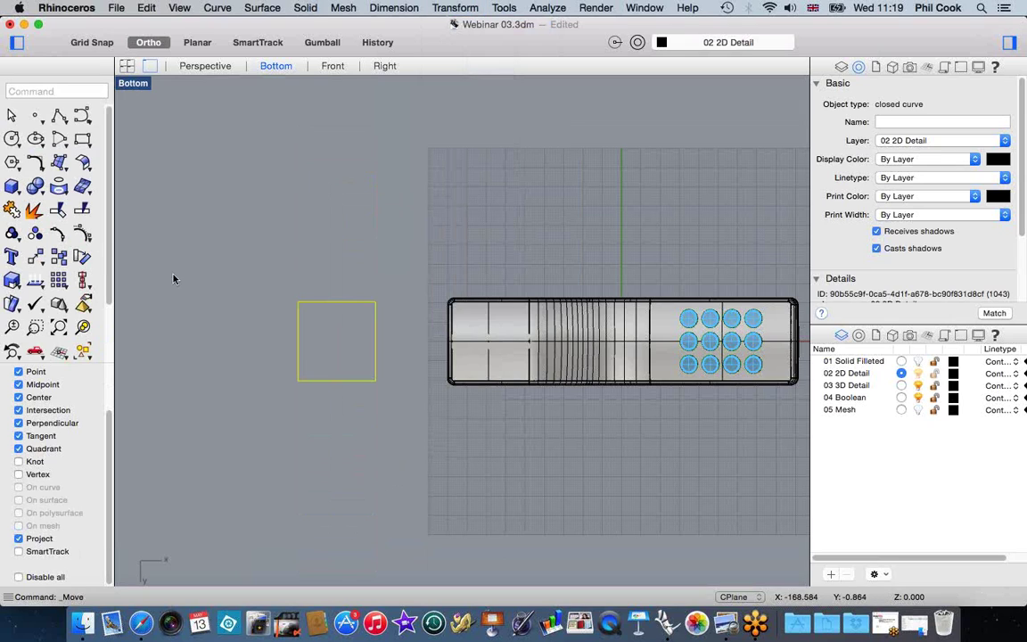
pyautogui.scroll(8, 333, 345)
pyautogui.click(462, 233)
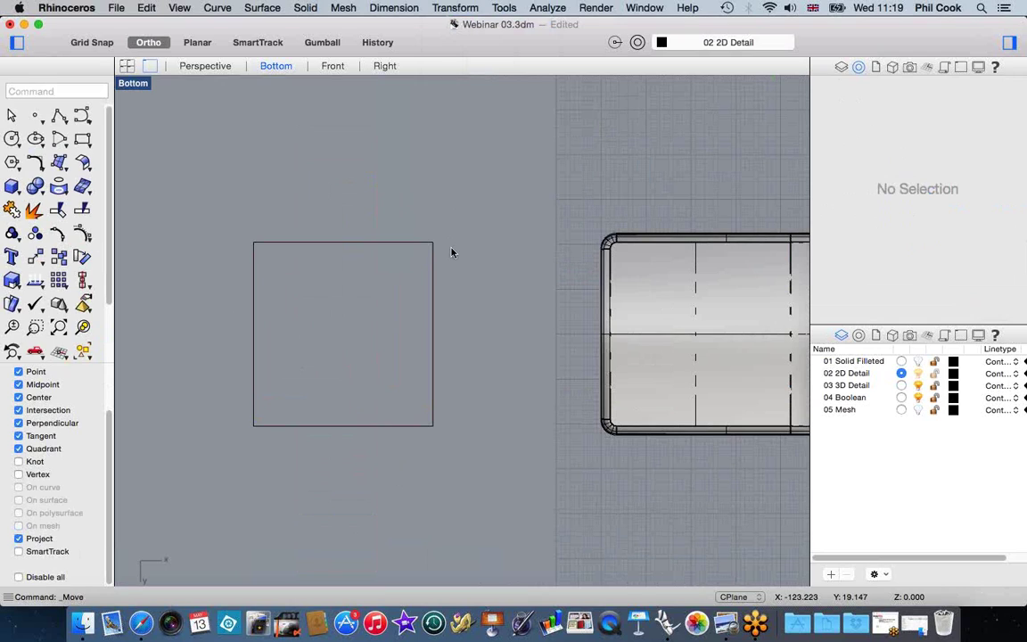
# Step: Draw a circle of radius 15 centered in the rectangle
pyautogui.click(13, 138)
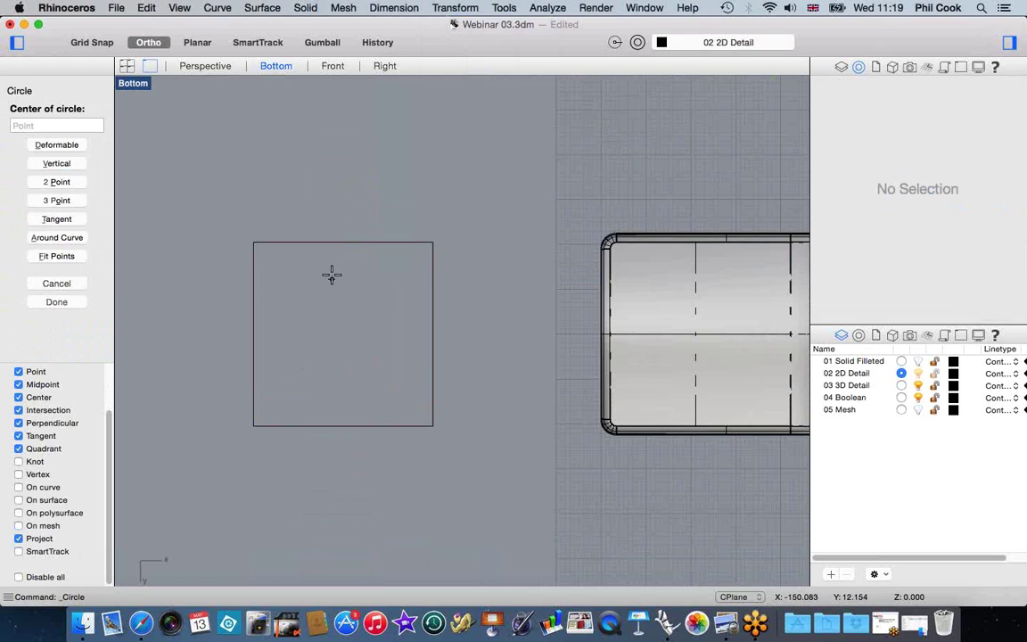
pyautogui.click(264, 392)
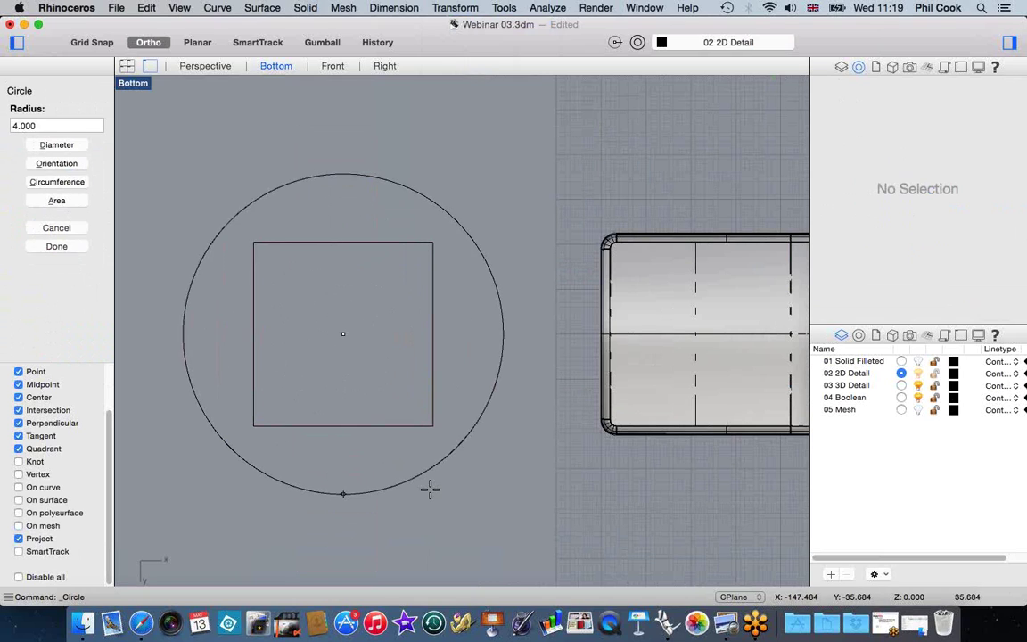
pyautogui.write('1.5')
pyautogui.press('Return')
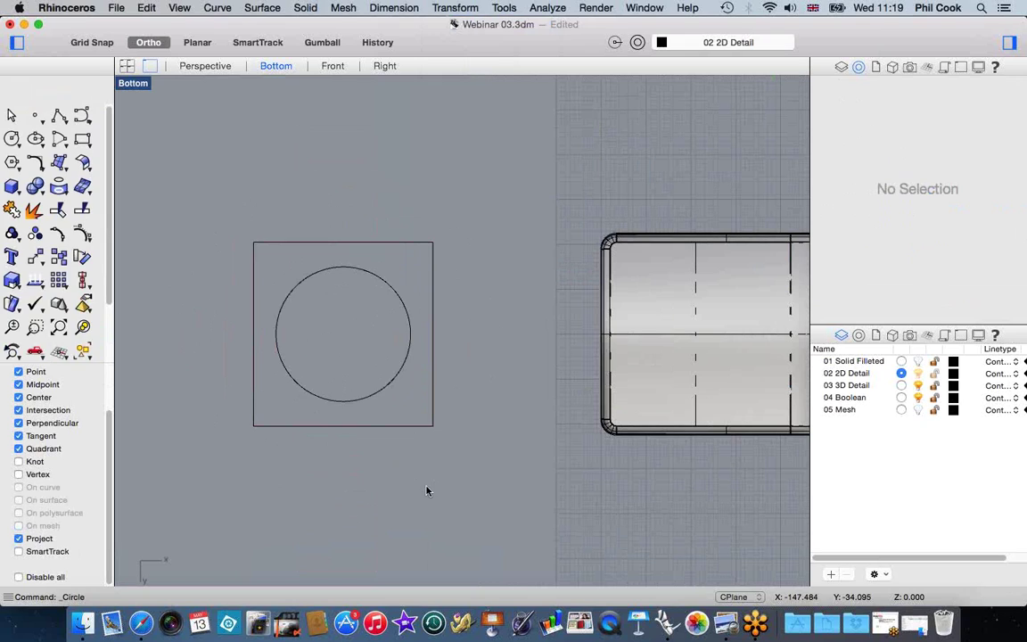
# Step: Place point objects at the circle's two quadrants on the handset's centerline and at the circle's center
pyautogui.scroll(2, 380, 287)
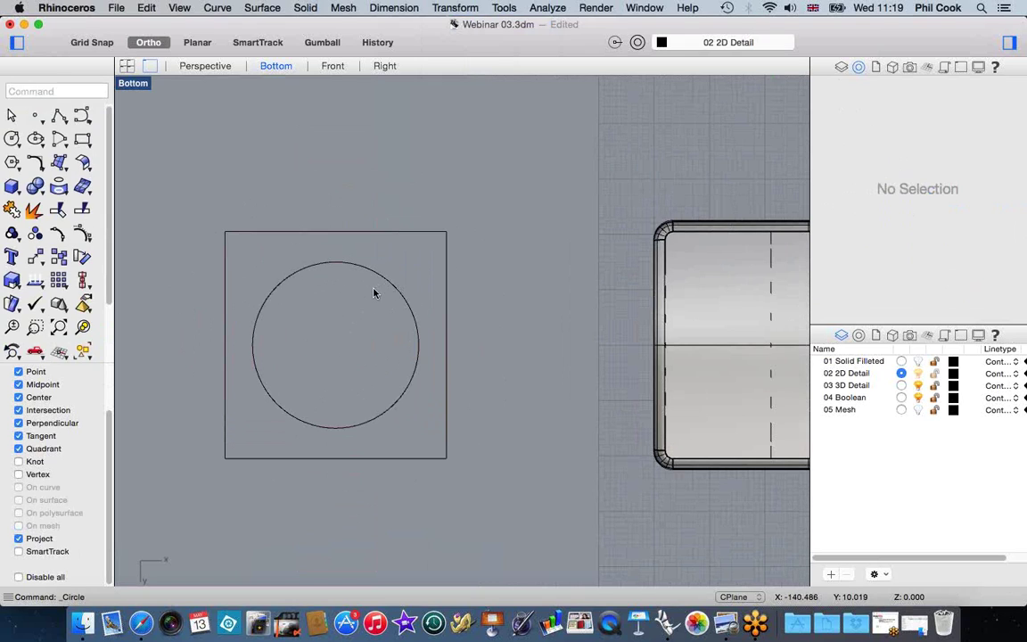
pyautogui.click(37, 115)
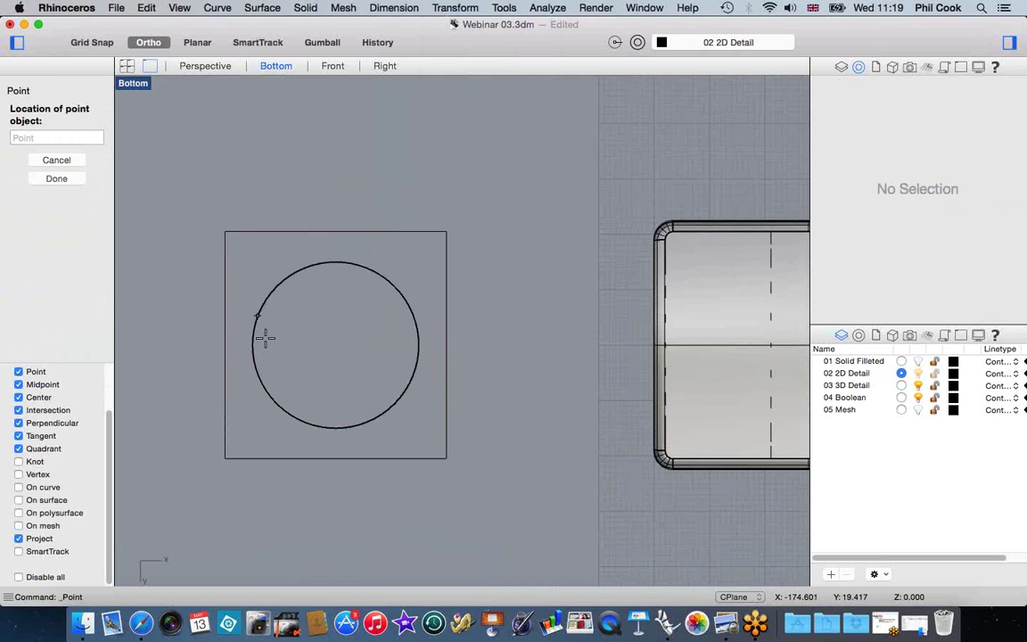
pyautogui.click(251, 345)
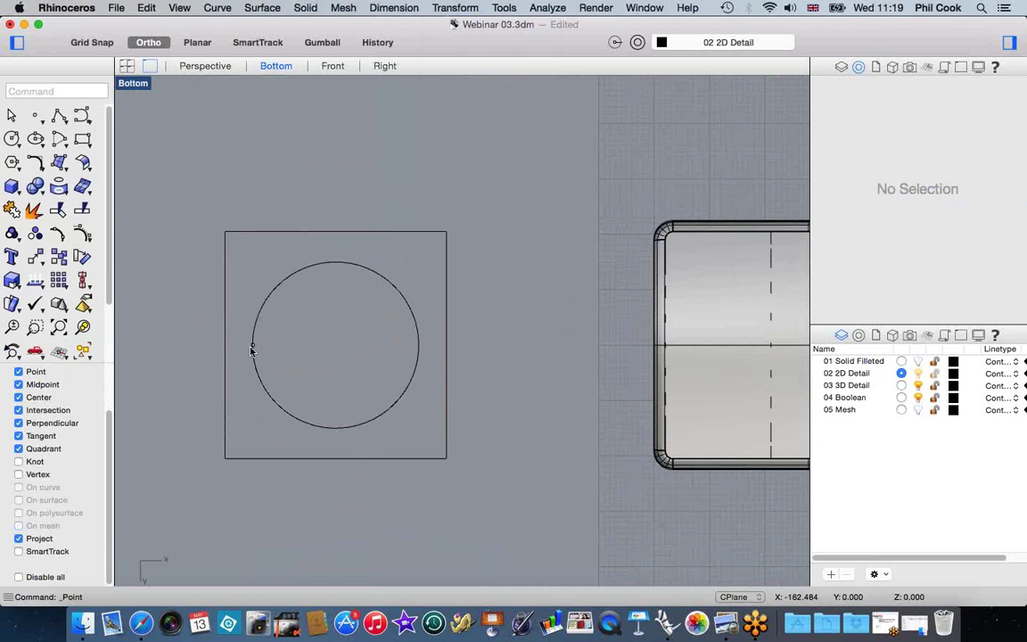
pyautogui.rightClick(355, 355)
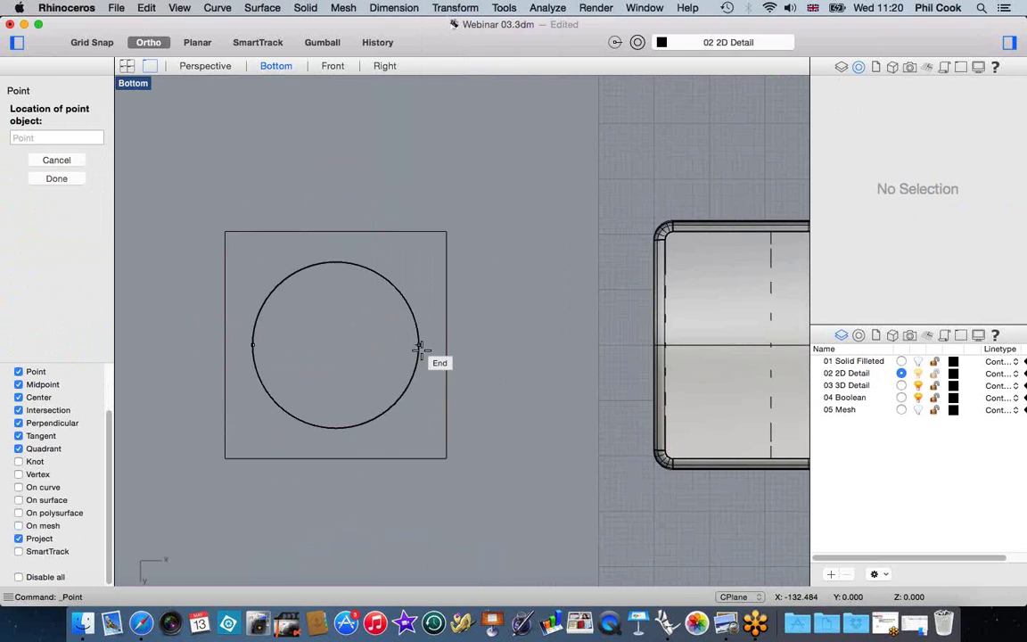
pyautogui.click(419, 346)
pyautogui.scroll(2, 347, 331)
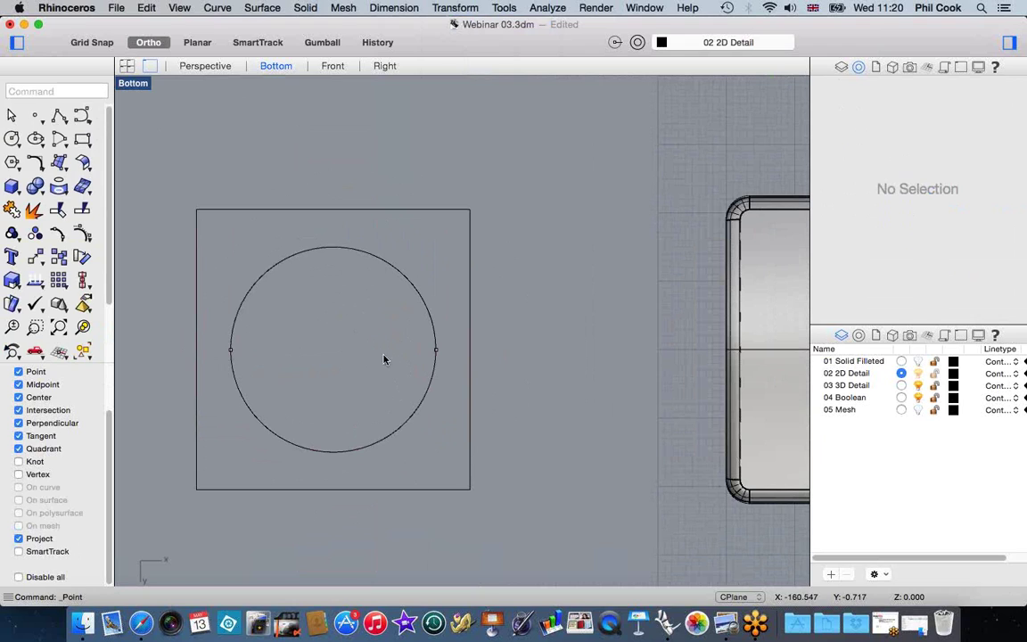
pyautogui.rightClick(360, 309)
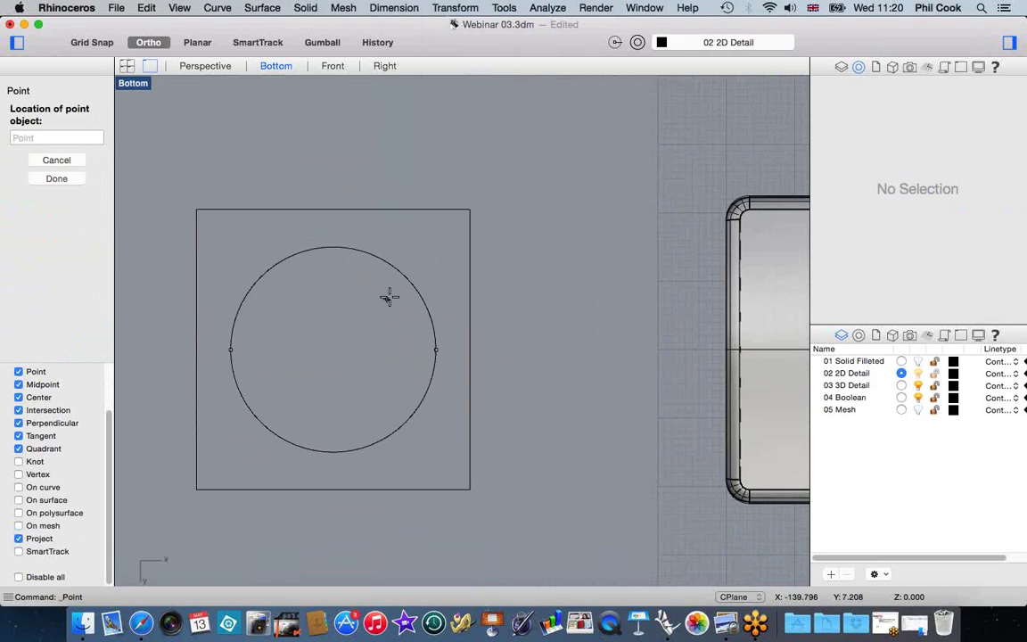
pyautogui.click(396, 294)
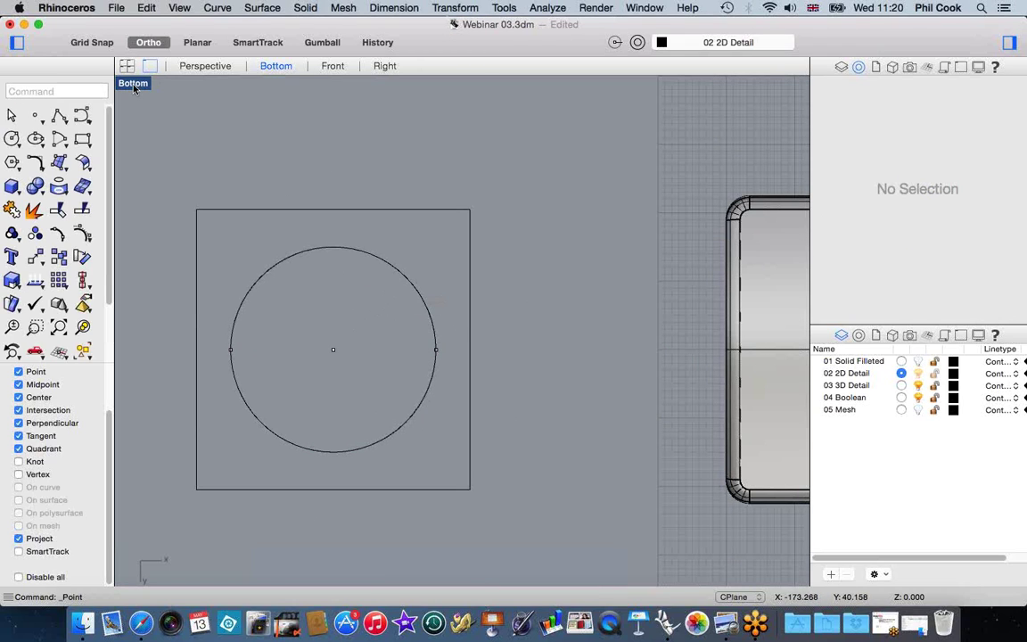
# Step: Move only the circle's center point 4 units straight up in the maximized Front viewport
pyautogui.moveTo(223, 331); pyautogui.dragTo(454, 378)
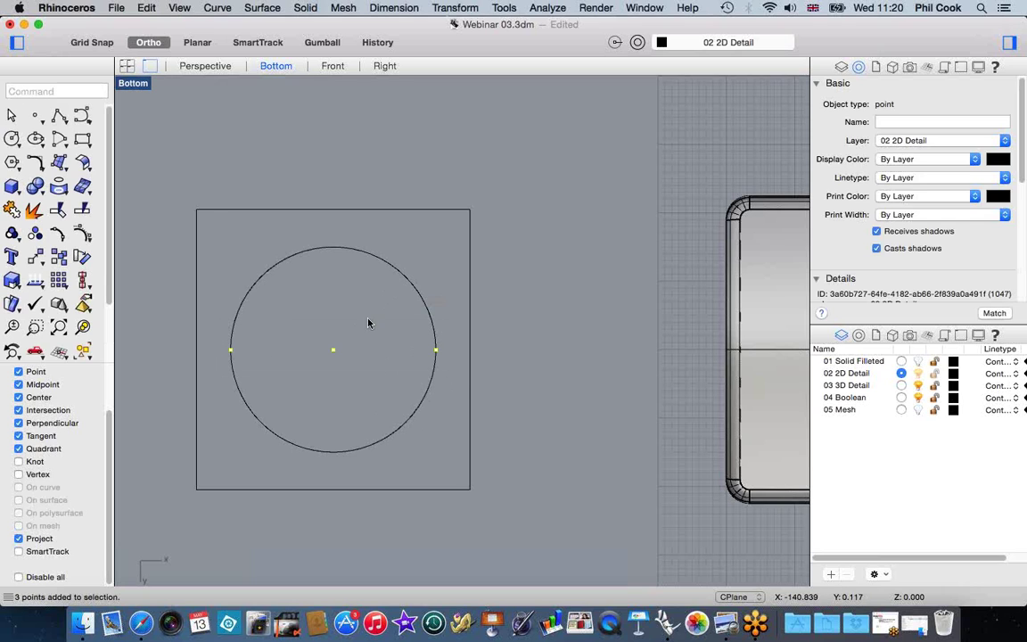
pyautogui.doubleClick(133, 83)
pyautogui.scroll(3, 370, 425)
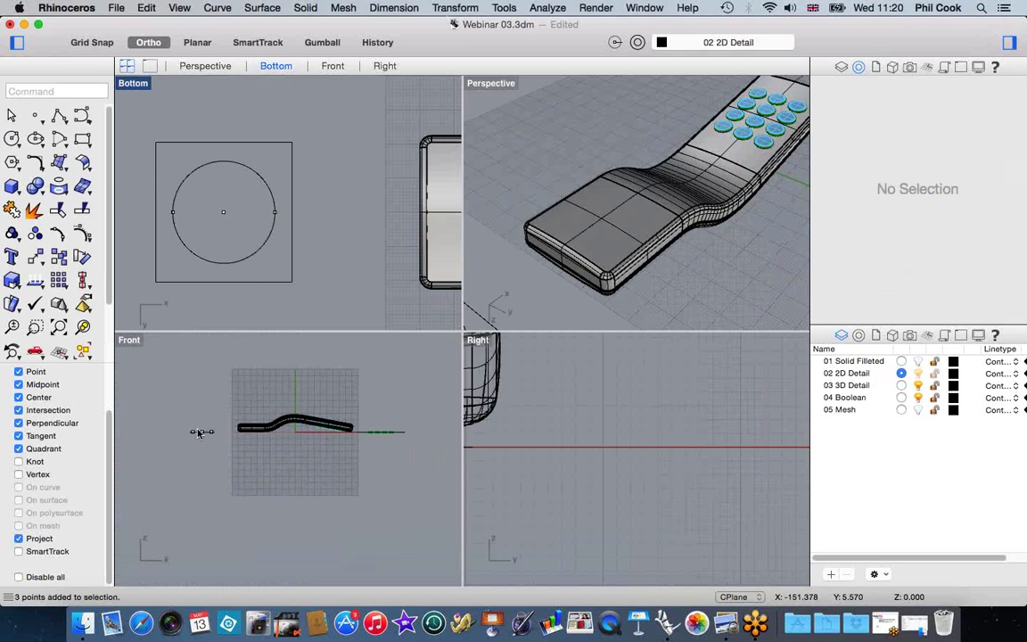
pyautogui.scroll(3, 194, 433)
pyautogui.scroll(3, 195, 434)
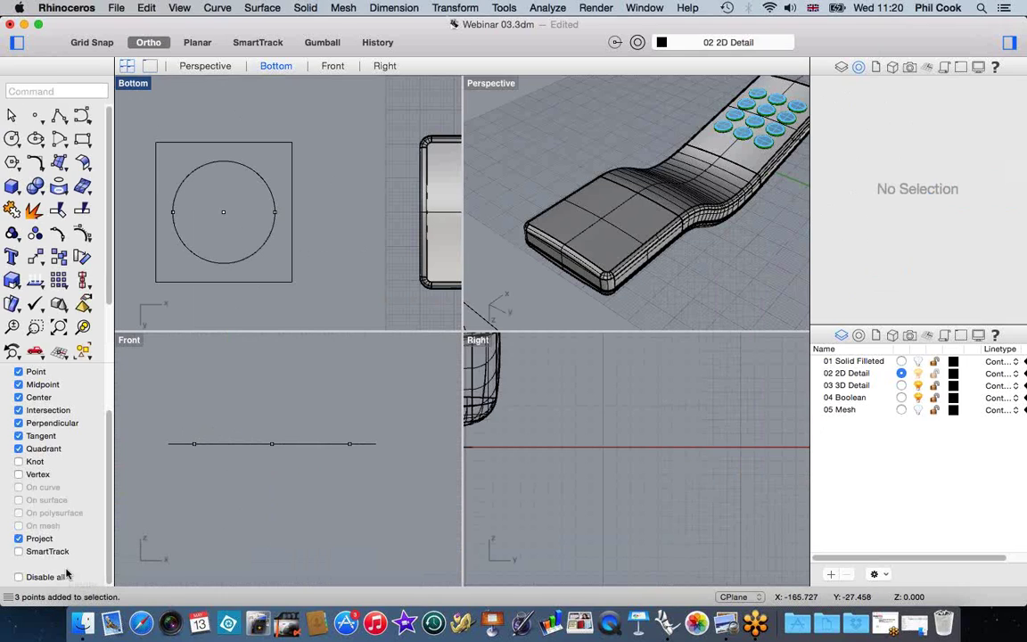
pyautogui.moveTo(261, 431); pyautogui.dragTo(293, 465)
pyautogui.scroll(3, 261, 397)
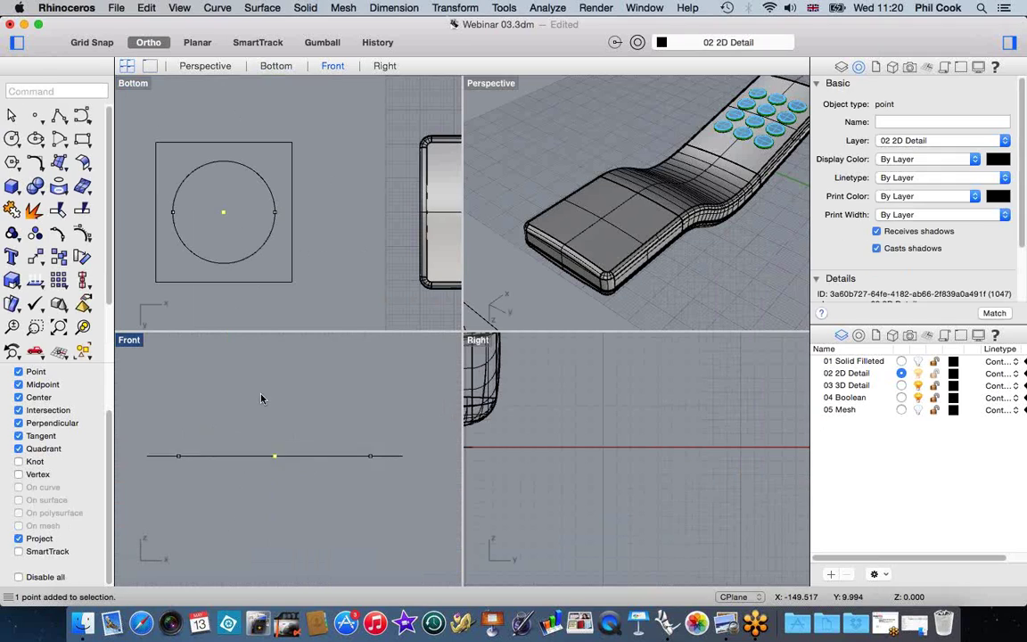
pyautogui.doubleClick(129, 339)
pyautogui.scroll(-3, 335, 413)
pyautogui.scroll(3, 371, 407)
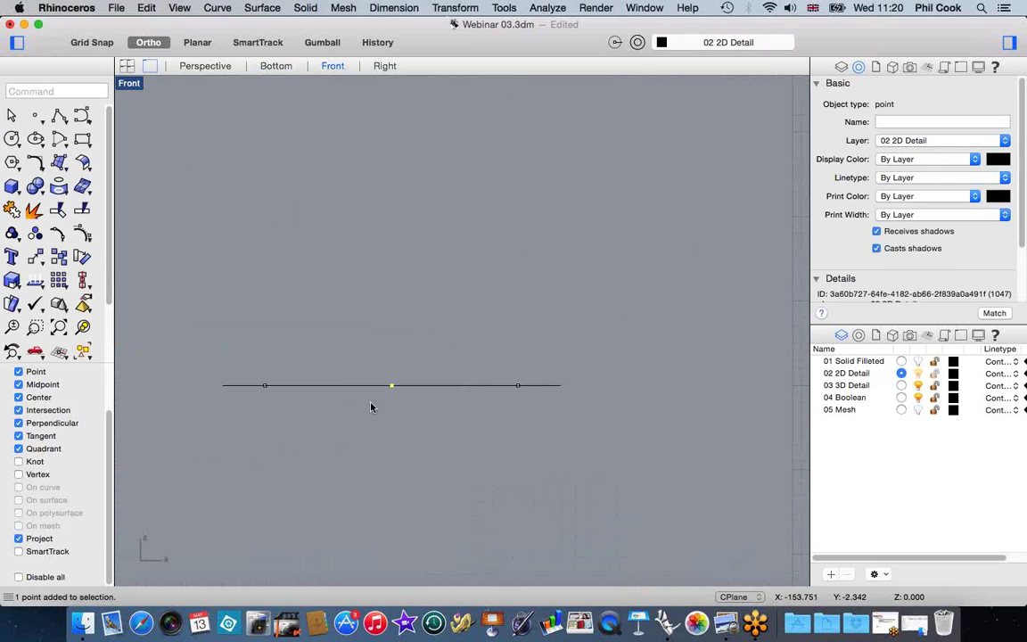
pyautogui.click(456, 8)
pyautogui.click(450, 24)
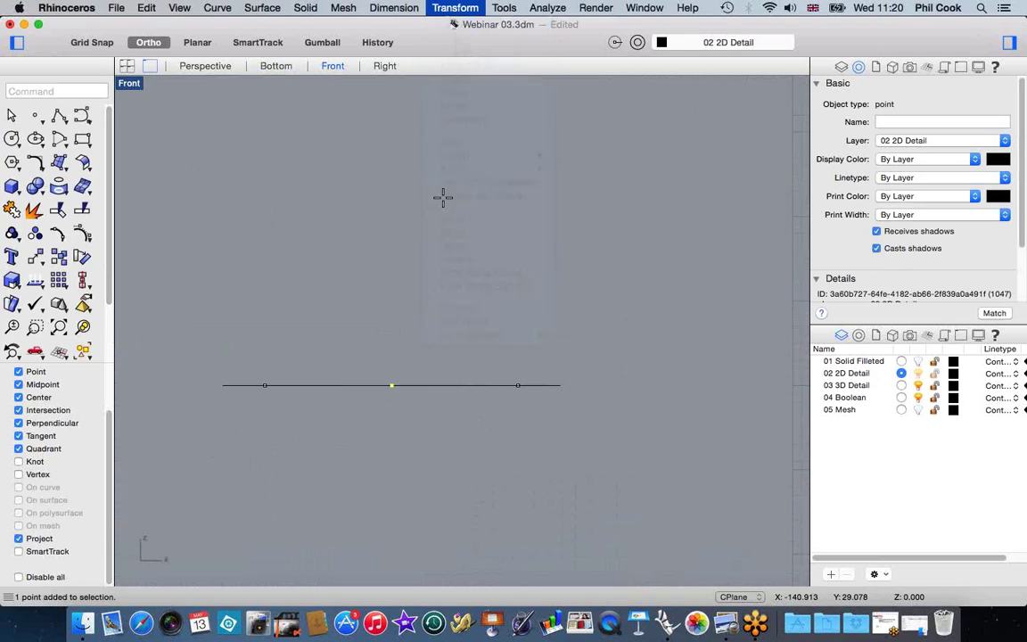
pyautogui.click(396, 297)
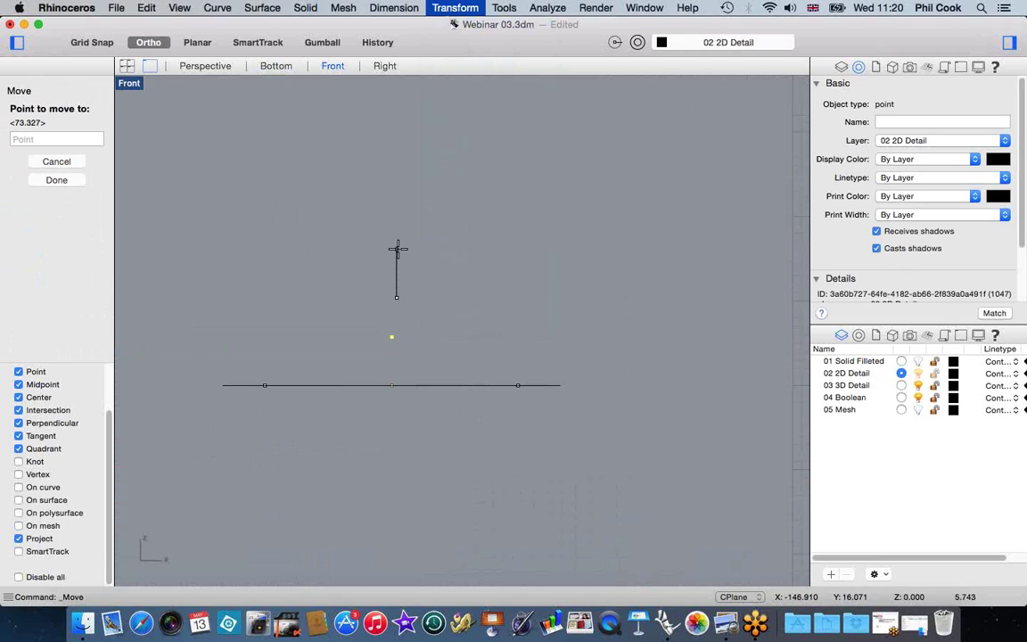
pyautogui.press('Escape')
pyautogui.press('Escape')
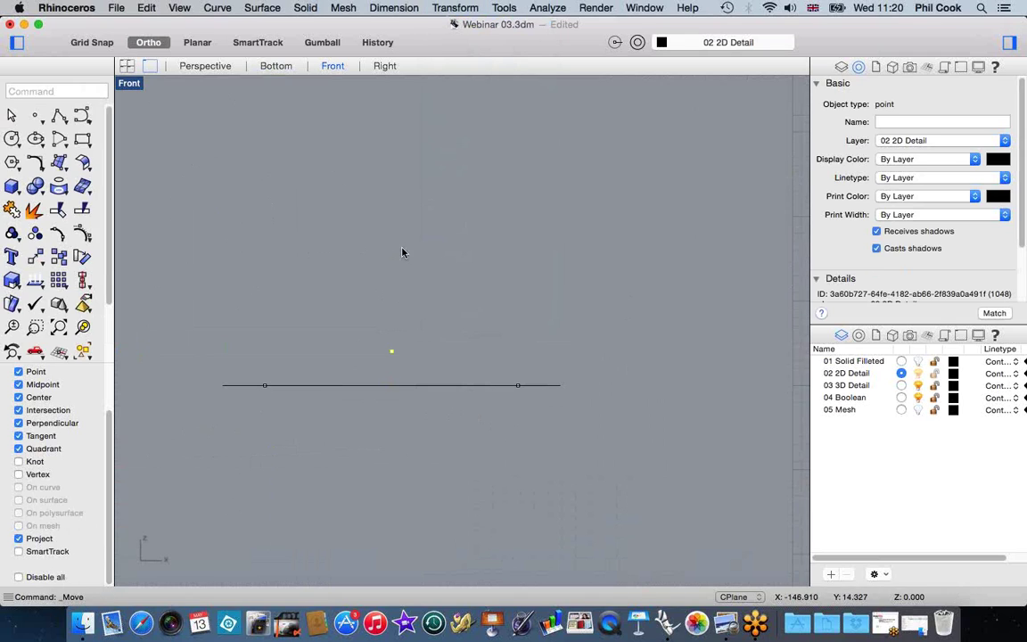
# Step: Try to create a three-point sphere through the raised center point and the circle's two quadrant points in the Front viewport
pyautogui.scroll(-5, 413, 250)
pyautogui.scroll(-2, 414, 250)
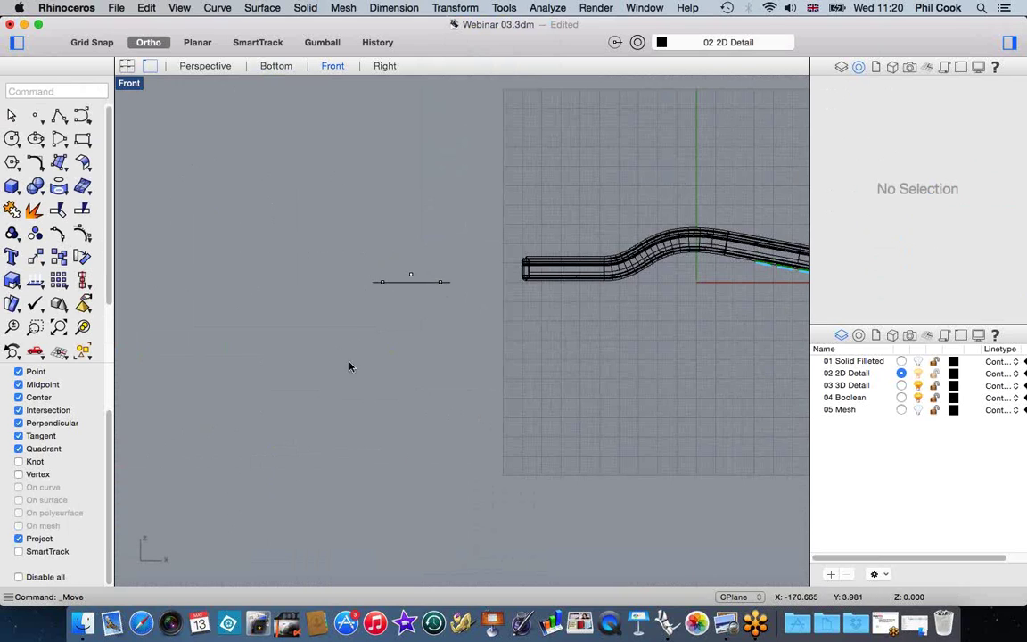
pyautogui.scroll(2, 437, 259)
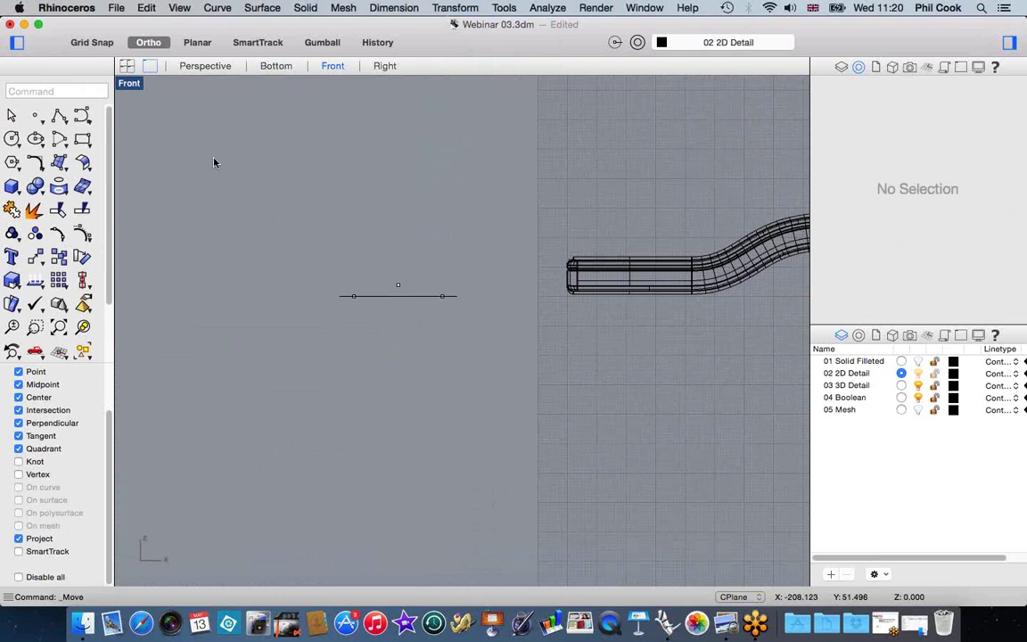
pyautogui.click(11, 186)
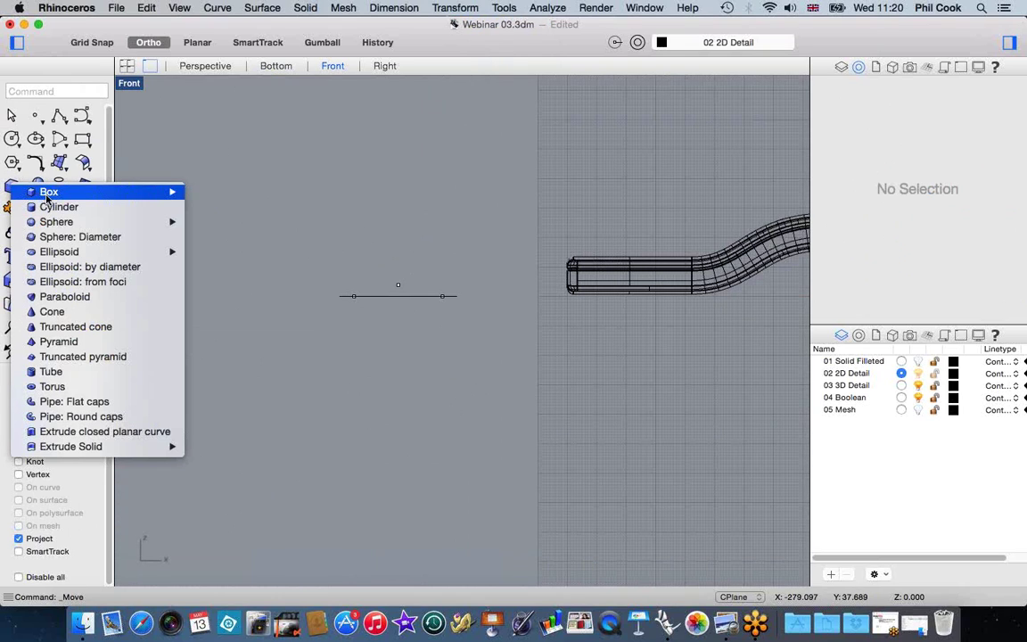
pyautogui.moveTo(52, 227)
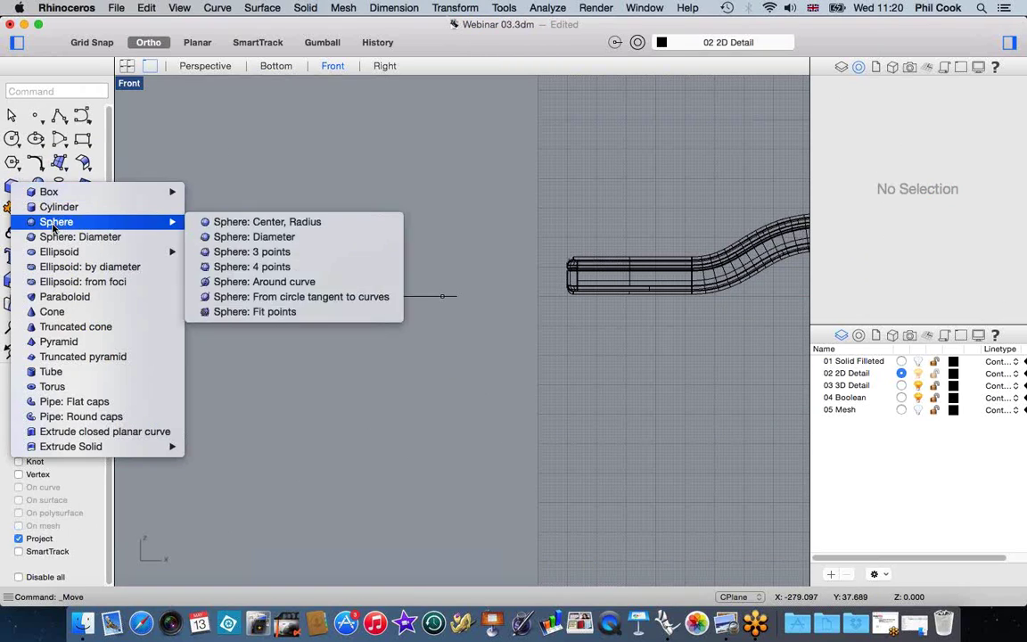
pyautogui.click(228, 253)
pyautogui.scroll(2, 374, 334)
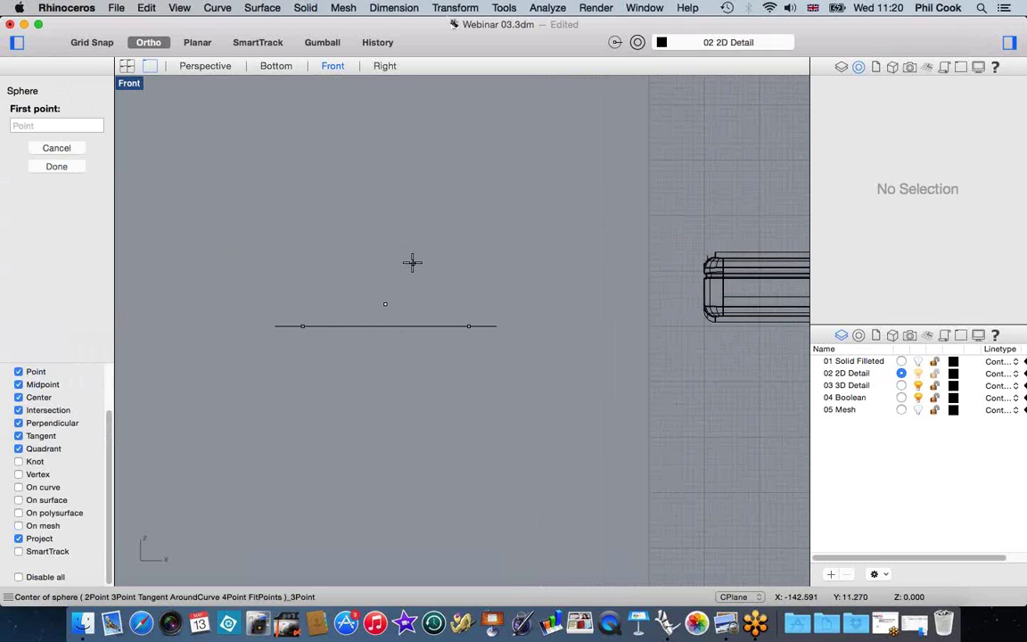
pyautogui.click(385, 304)
pyautogui.click(303, 325)
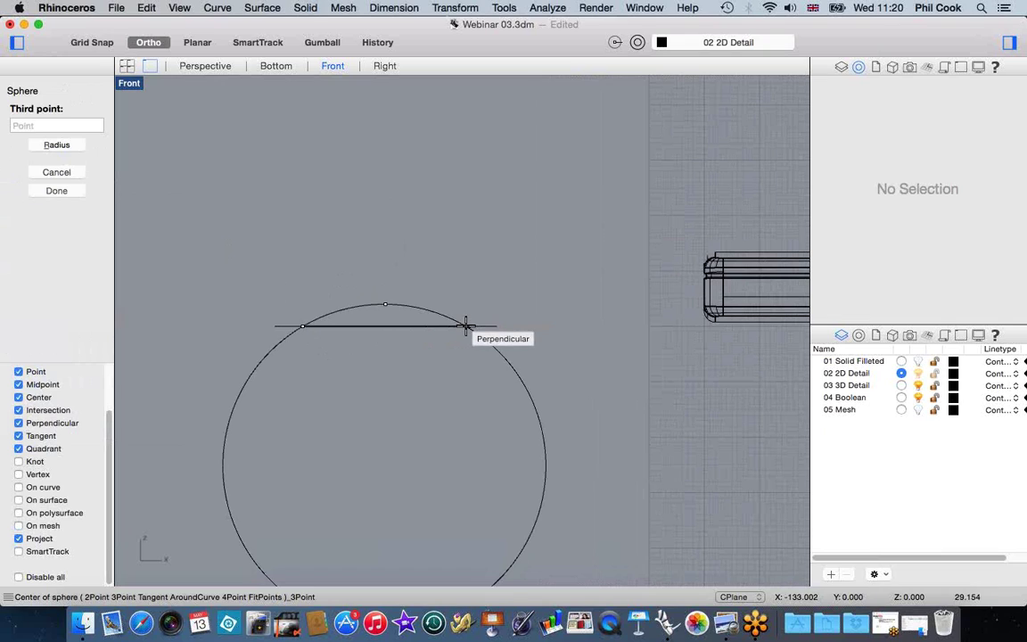
pyautogui.click(467, 327)
# Step: Create a three-point sphere through the raised point and both quadrant points, with the Intersection and Center snaps disabled
pyautogui.click(385, 304)
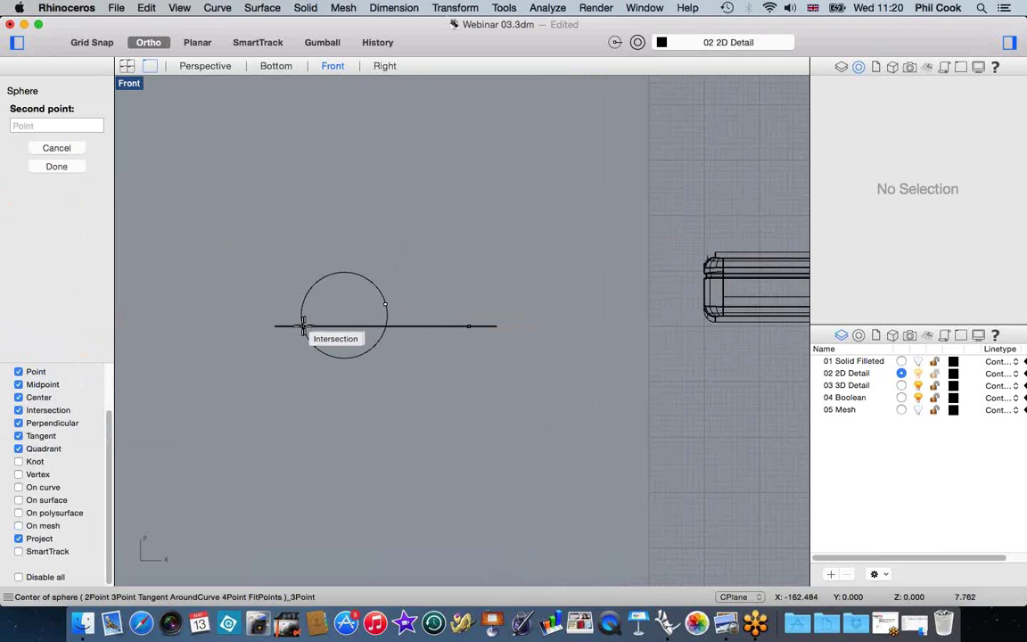
pyautogui.click(19, 410)
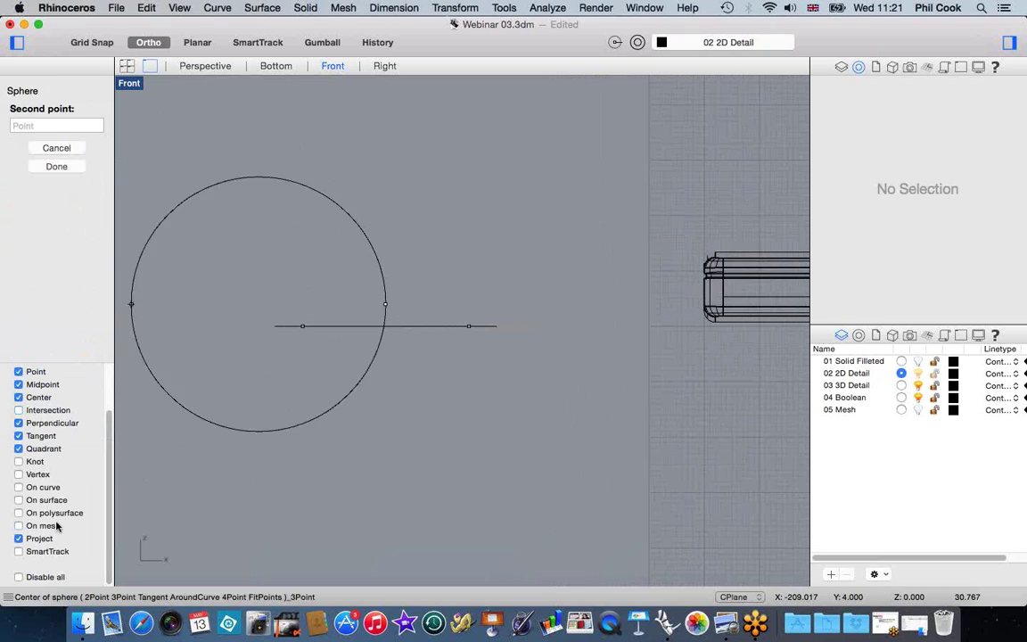
pyautogui.click(19, 397)
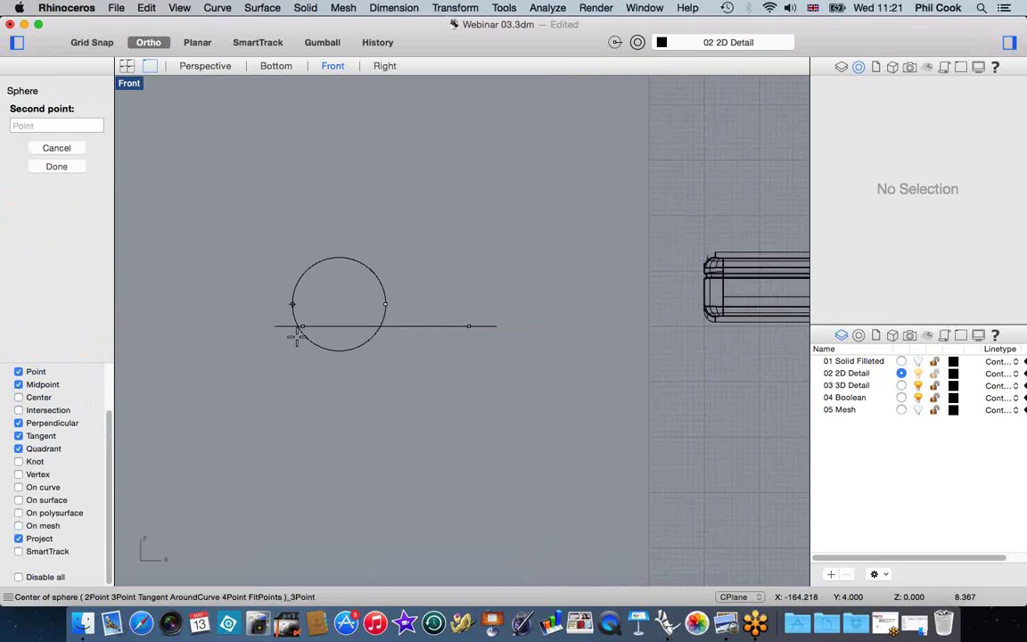
pyautogui.scroll(5, 302, 327)
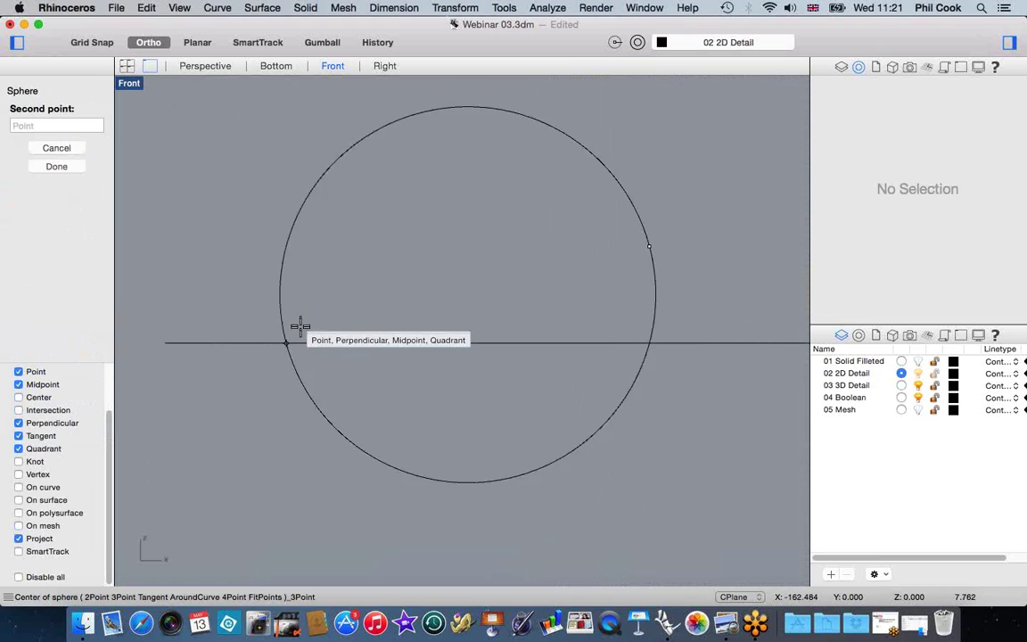
pyautogui.click(290, 343)
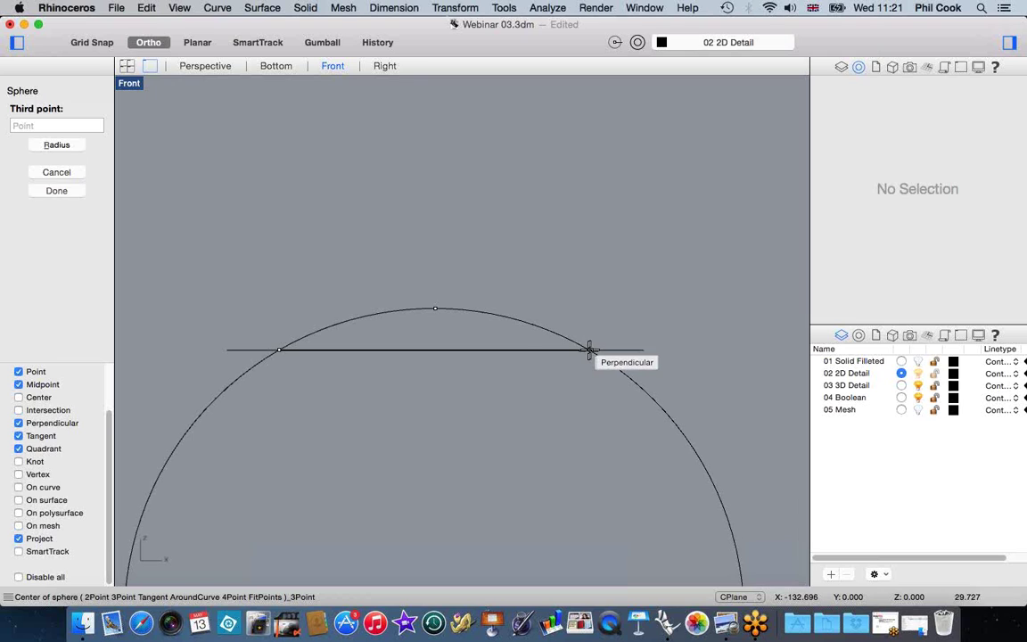
pyautogui.click(593, 350)
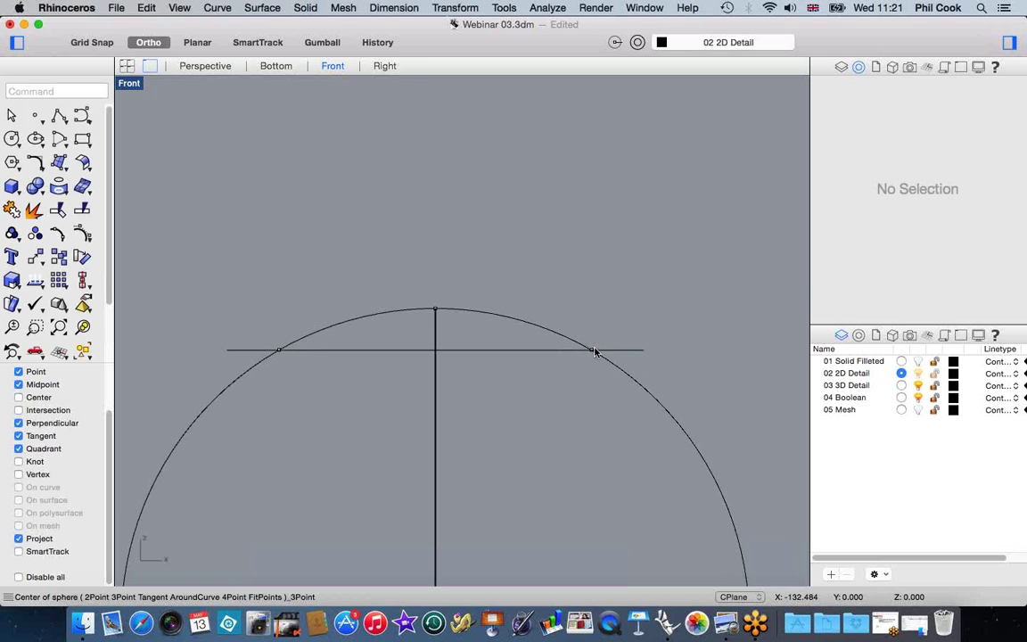
# Step: Examine the sphere's fit to the circle and rectangle from several angles in the Perspective viewport
pyautogui.scroll(-8, 524, 325)
pyautogui.scroll(8, 526, 324)
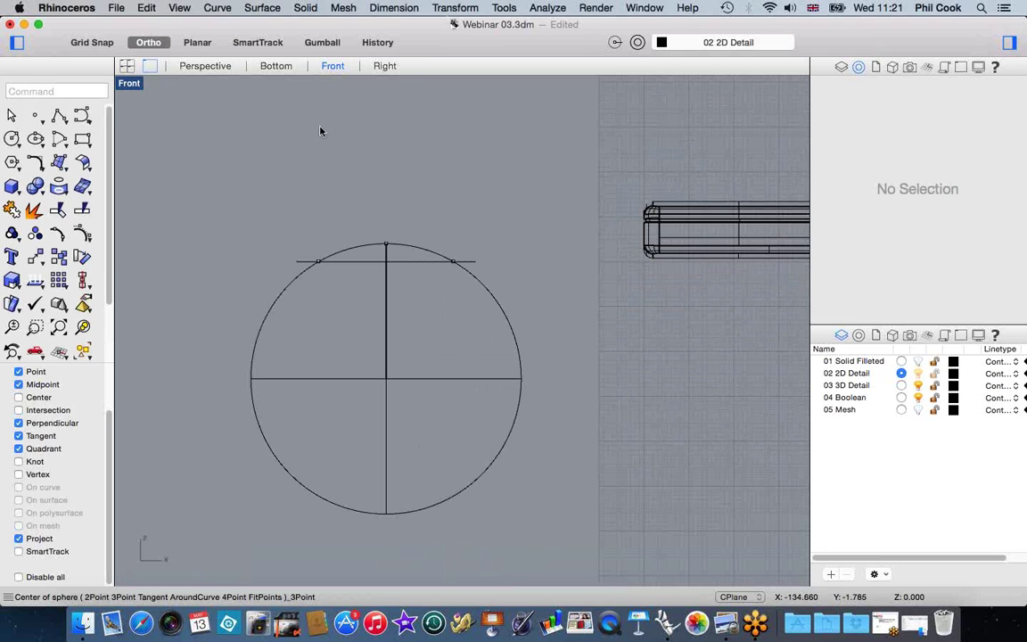
pyautogui.doubleClick(125, 88)
pyautogui.moveTo(665, 245); pyautogui.dragTo(624, 243, button='right')
pyautogui.scroll(-10, 623, 240)
pyautogui.moveTo(679, 203); pyautogui.dragTo(632, 160, button='right')
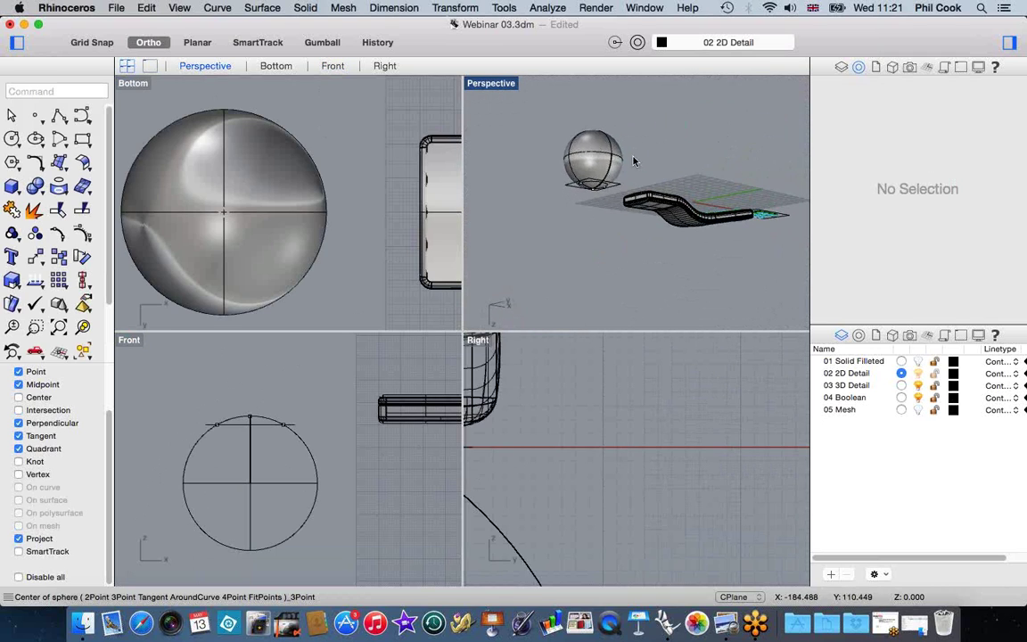
pyautogui.scroll(5, 594, 180)
pyautogui.scroll(5, 594, 180)
pyautogui.scroll(-3, 624, 188)
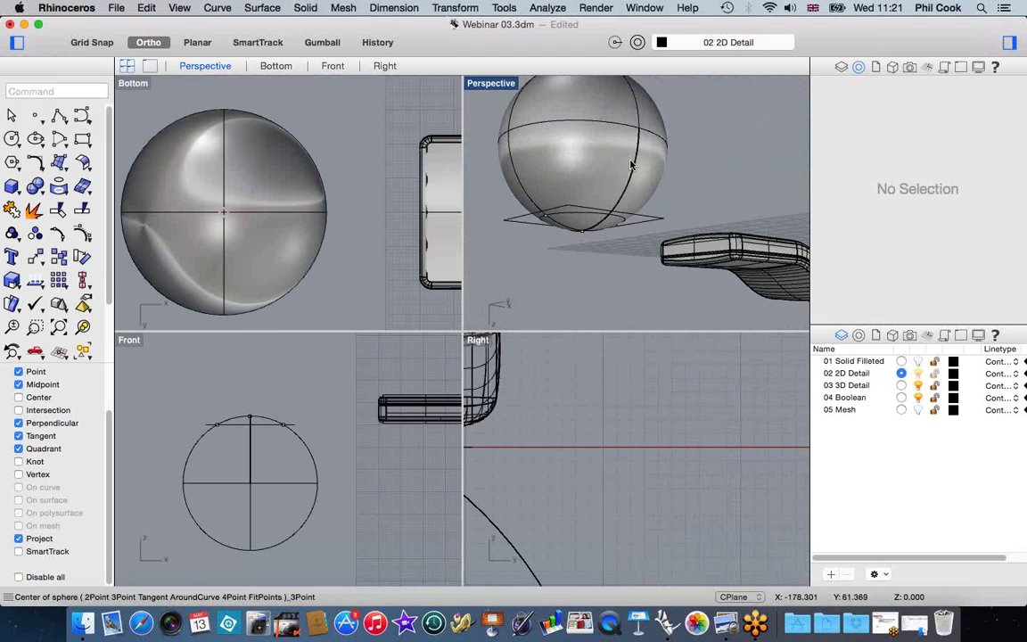
pyautogui.scroll(3, 558, 240)
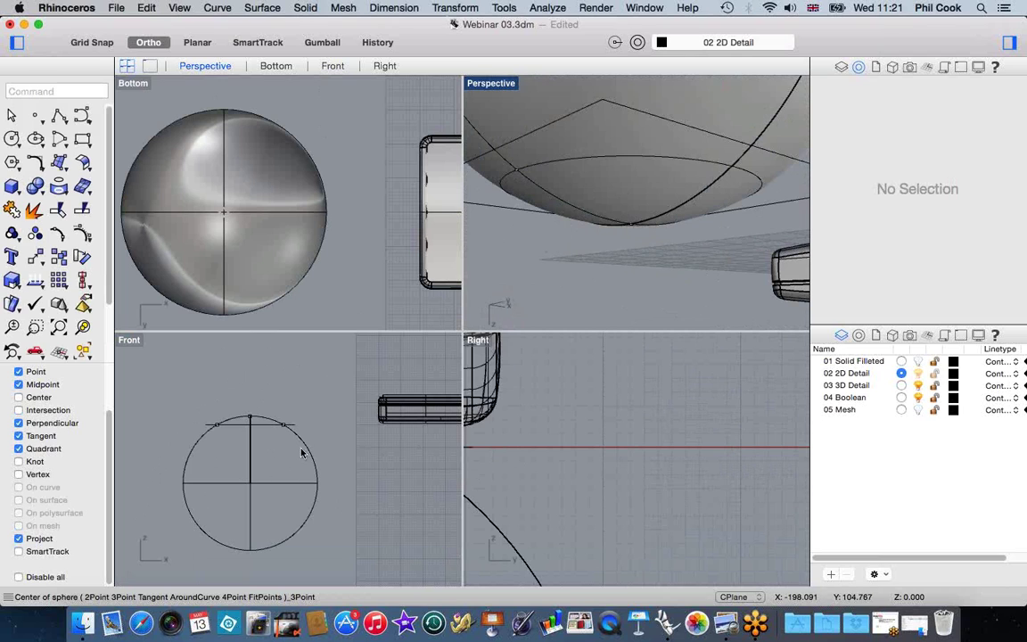
pyautogui.moveTo(623, 237); pyautogui.dragTo(517, 152, button='right')
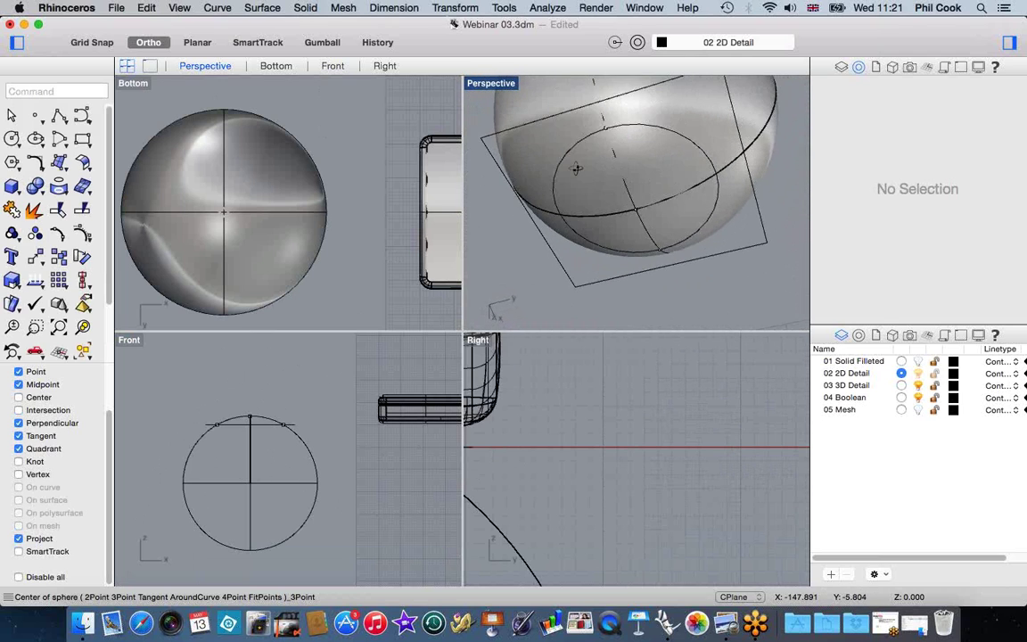
# Step: Rotate the sphere a quarter turn clockwise about its center in the Front viewport, then clear the selection
pyautogui.click(703, 120)
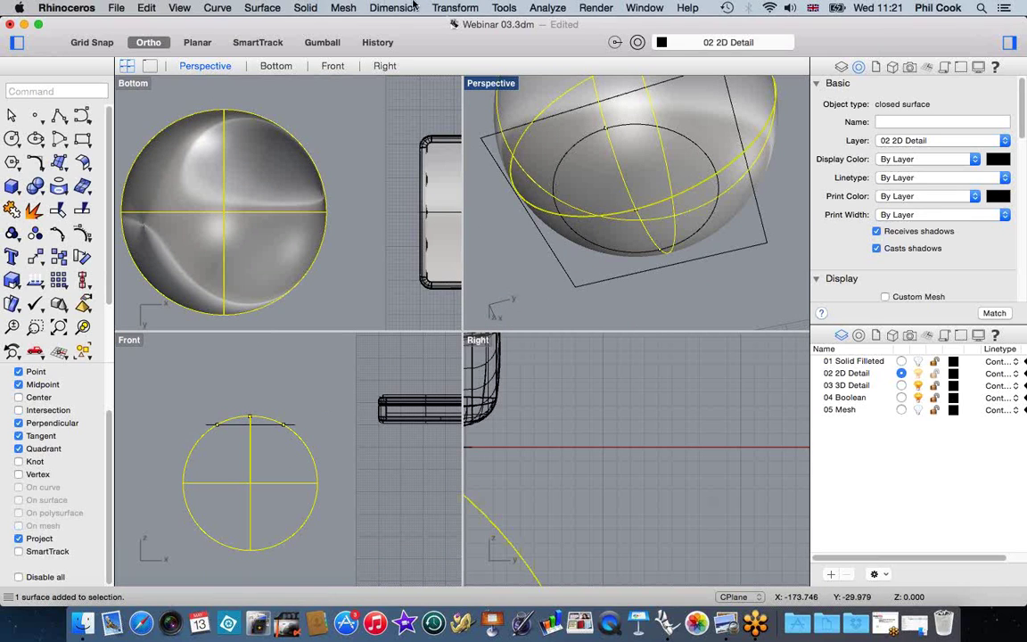
pyautogui.click(455, 8)
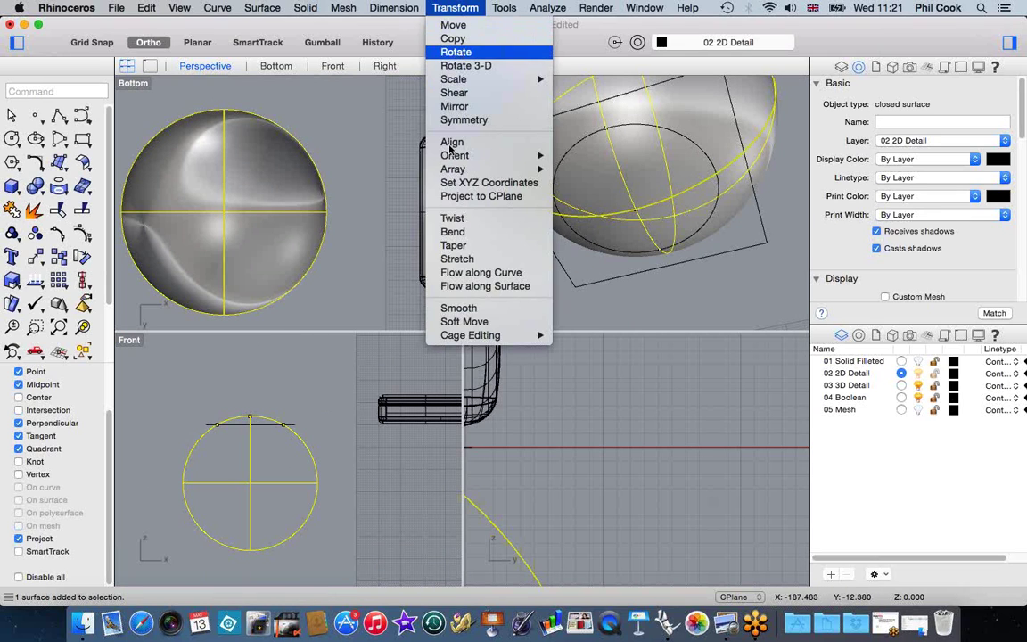
pyautogui.click(455, 52)
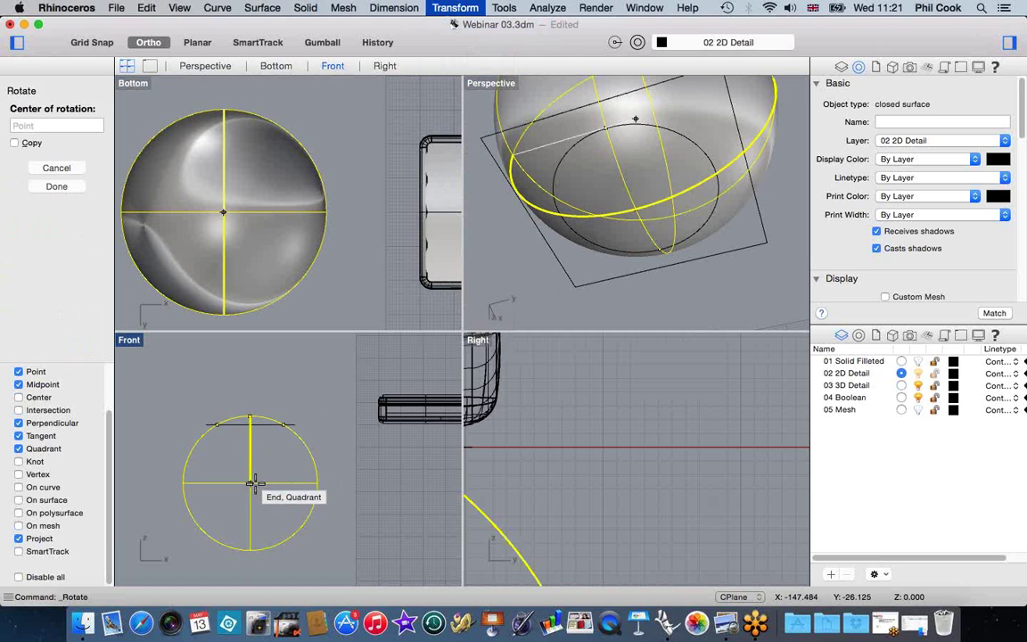
pyautogui.click(251, 482)
pyautogui.click(247, 406)
pyautogui.click(383, 488)
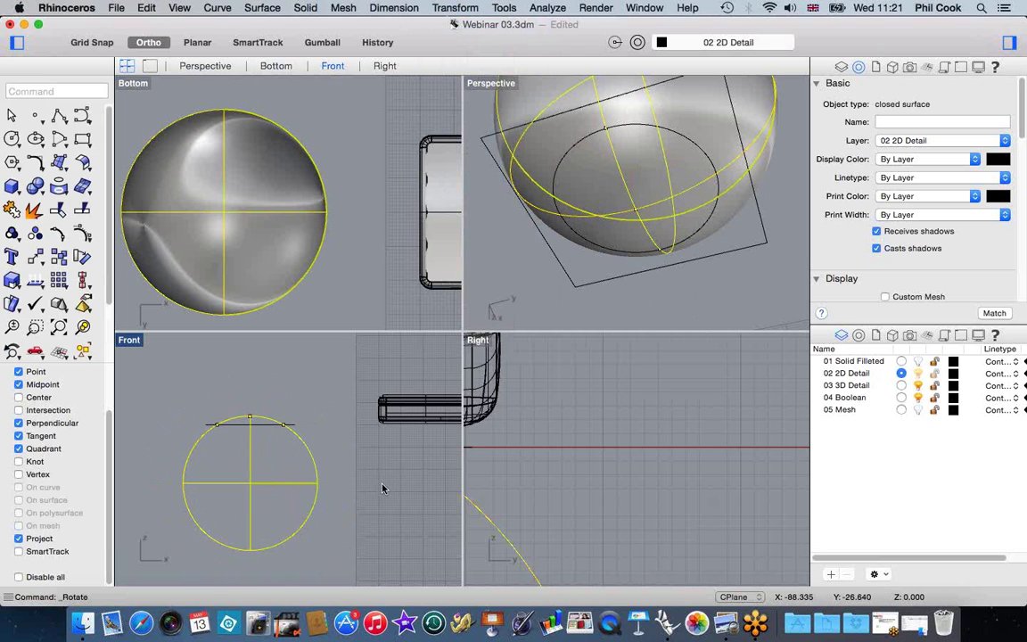
pyautogui.click(403, 455)
pyautogui.moveTo(652, 232); pyautogui.dragTo(733, 208, button='right')
pyautogui.scroll(-6, 655, 281)
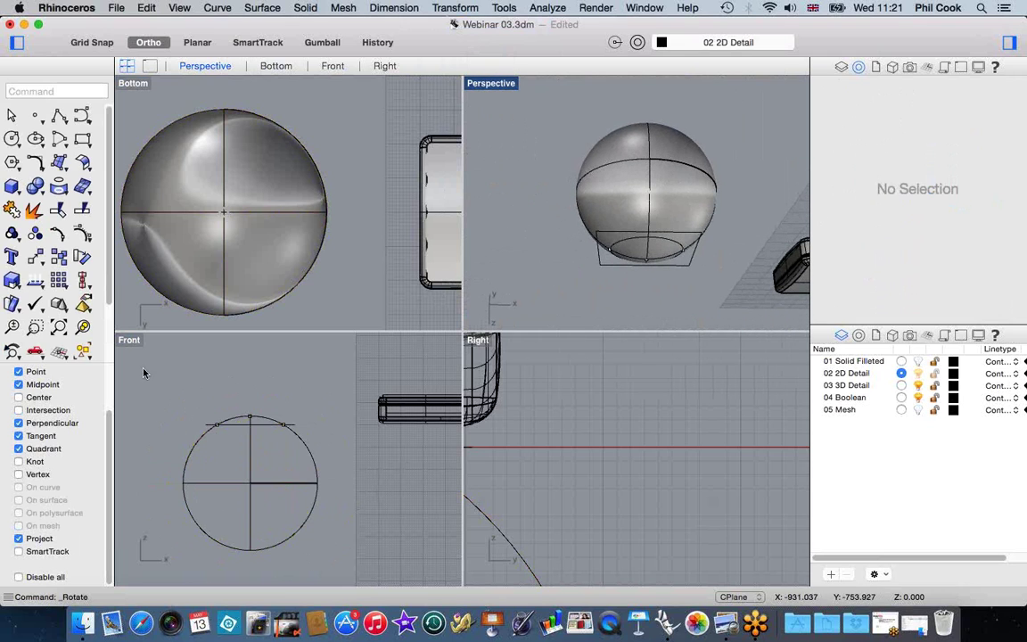
# Step: Draw a horizontal line across the sphere slightly below the rectangle in the maximized Front viewport, extending past both rectangle ends
pyautogui.doubleClick(129, 341)
pyautogui.scroll(5, 357, 250)
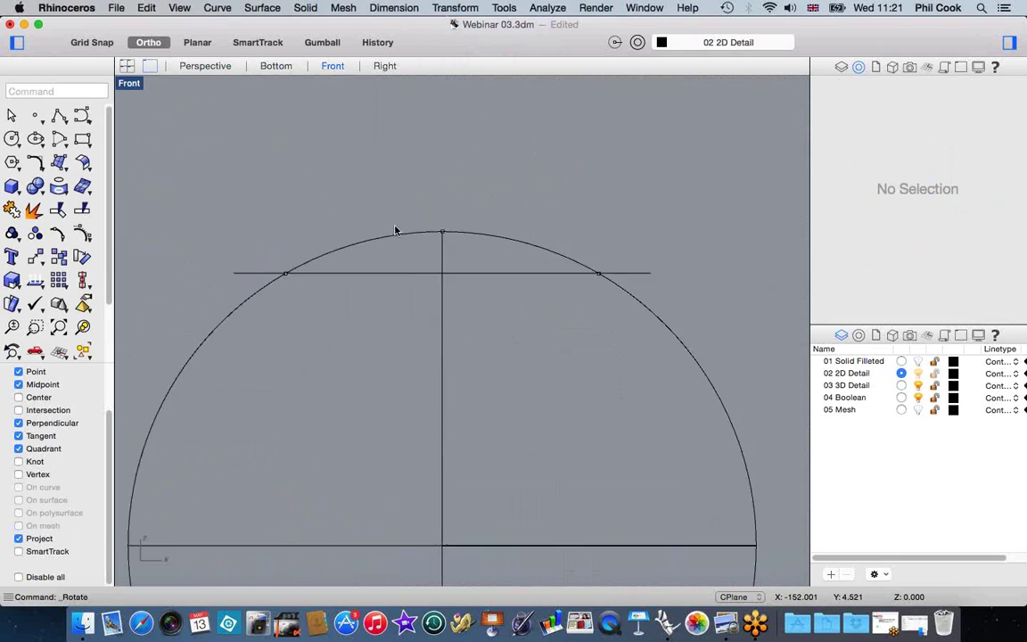
pyautogui.scroll(-2, 298, 136)
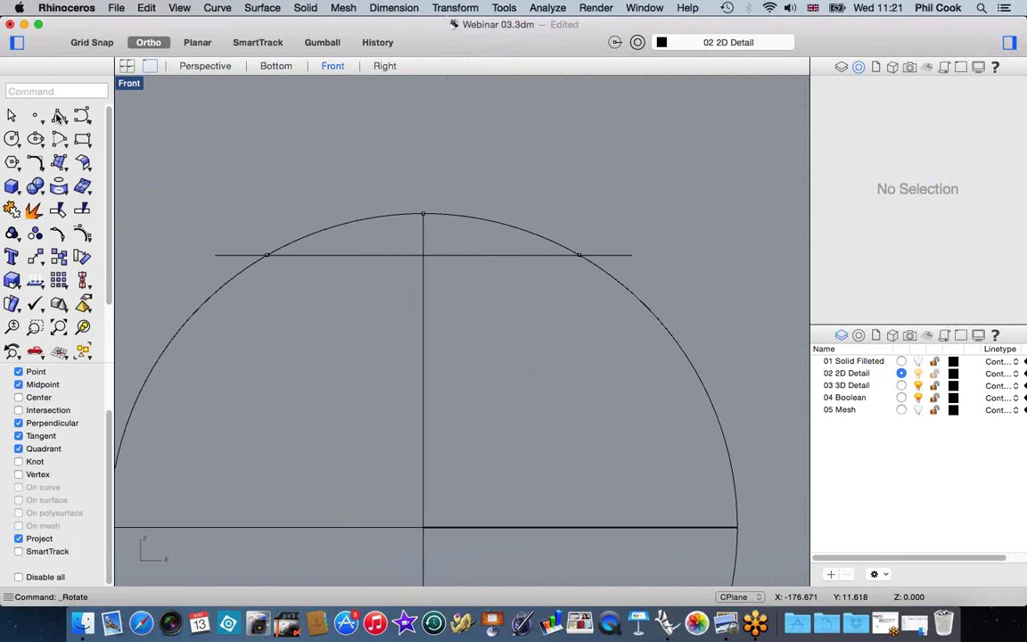
pyautogui.click(59, 116)
pyautogui.click(88, 124)
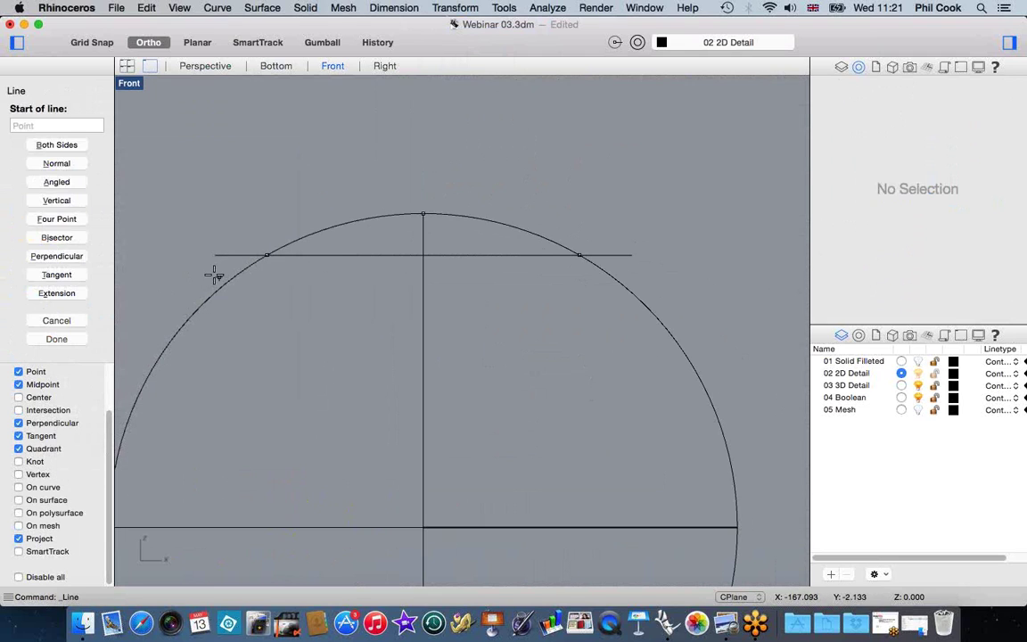
pyautogui.click(205, 269)
pyautogui.click(672, 288)
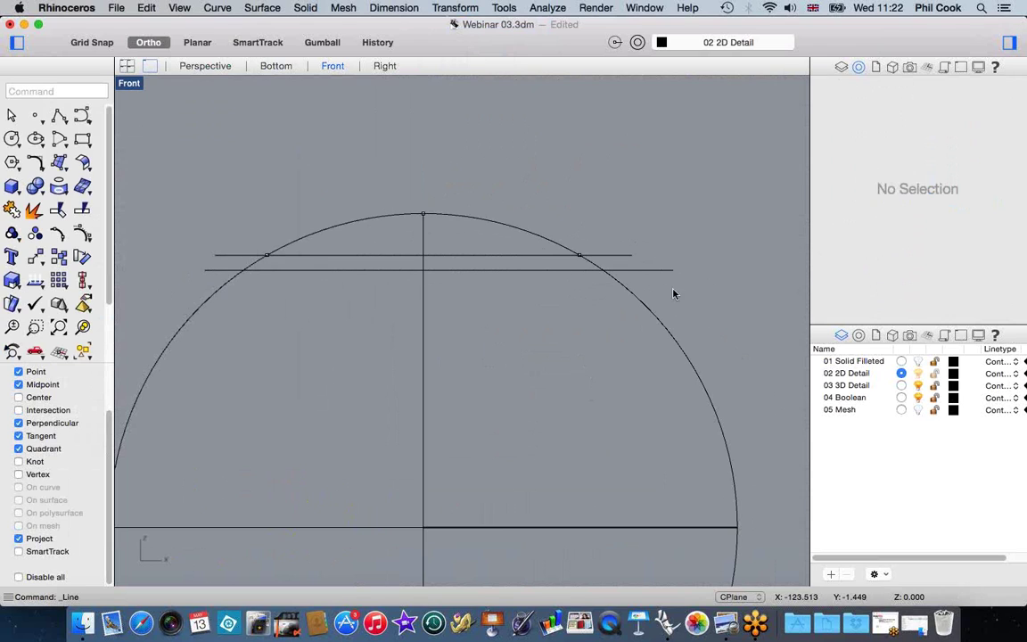
# Step: Trim away the sphere's lower portion using the new horizontal line as cutter, then delete that line
pyautogui.click(653, 271)
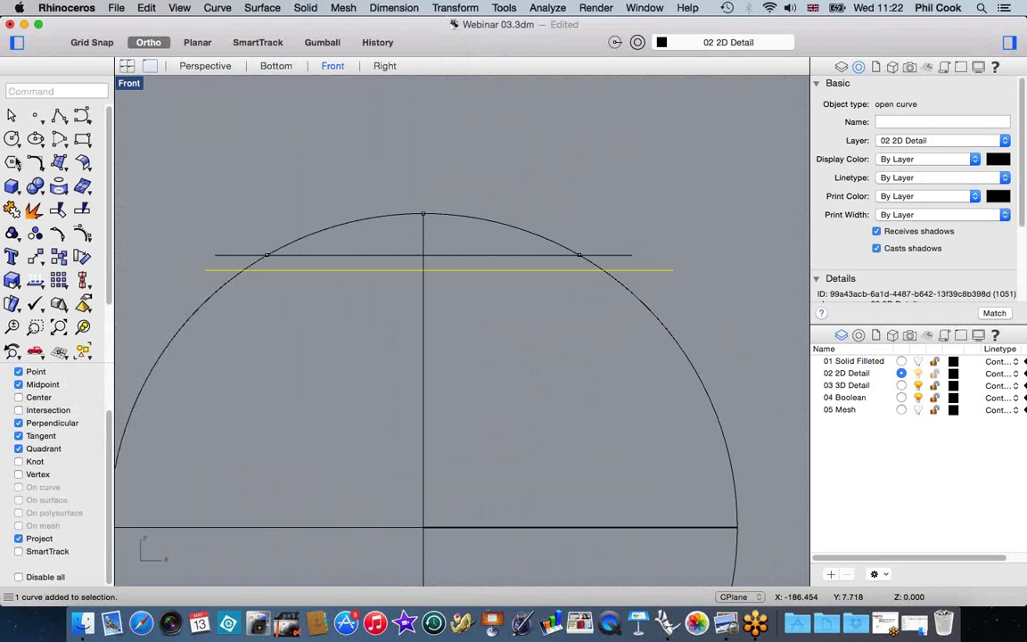
pyautogui.click(58, 210)
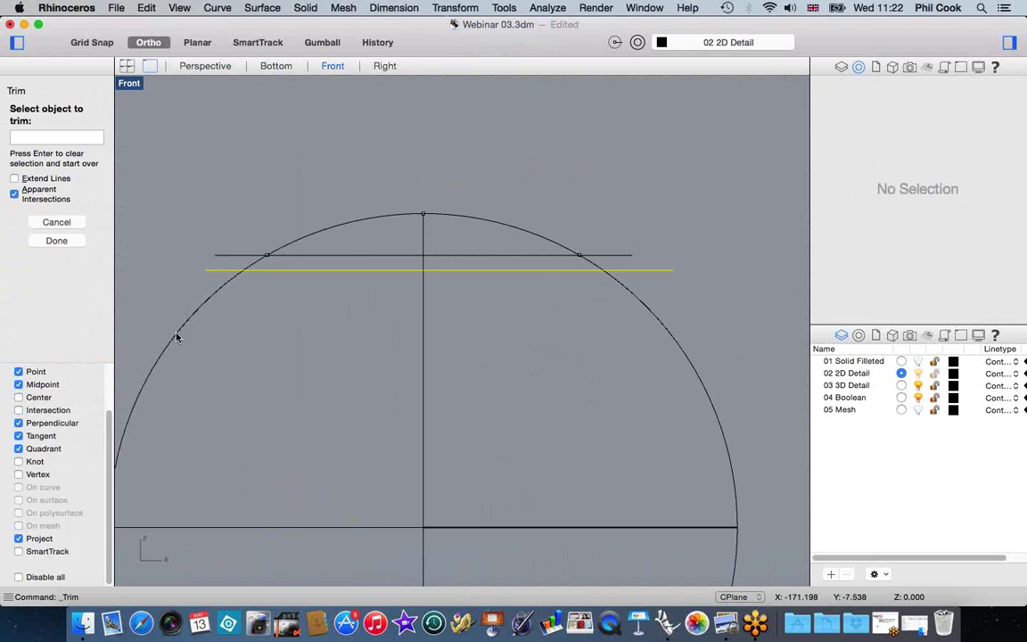
pyautogui.click(176, 337)
pyautogui.press('Return')
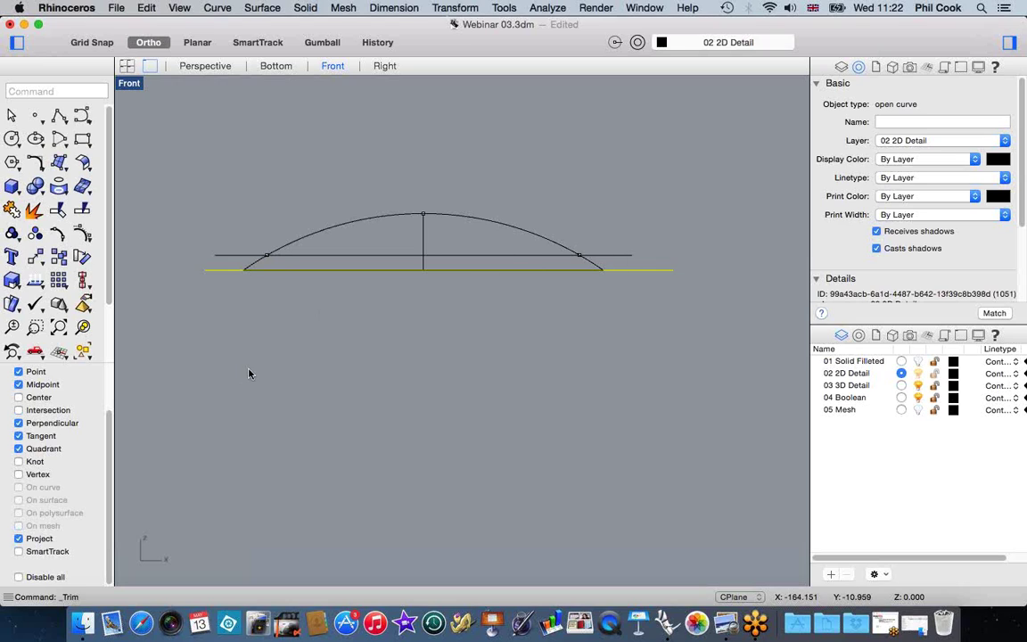
pyautogui.press('Escape')
pyautogui.click(199, 264)
pyautogui.press('Delete')
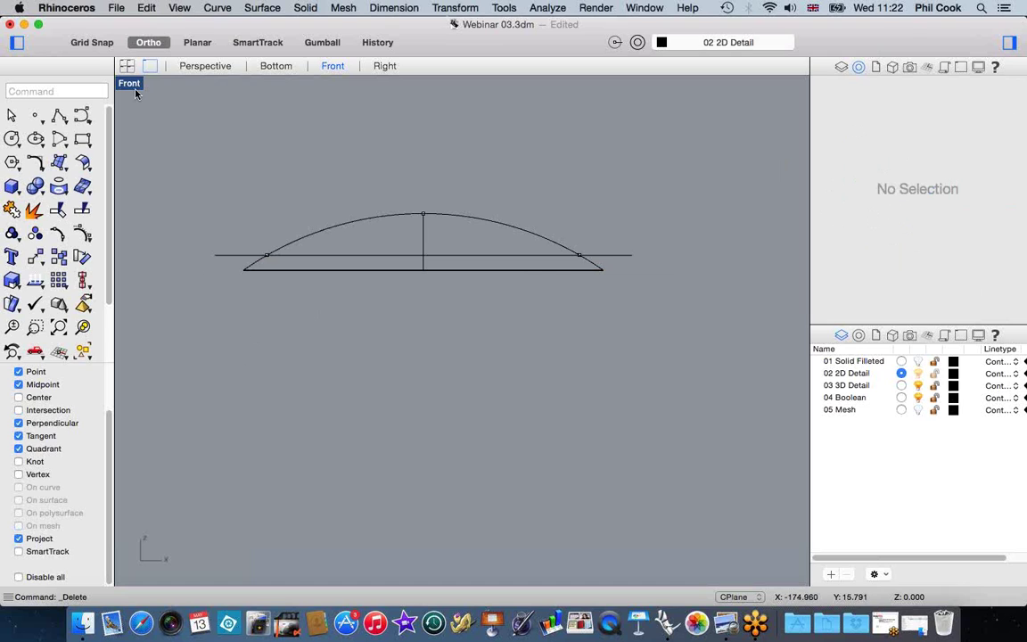
# Step: Maximize the Bottom viewport around the trimmed dome and set its display mode to Wireframe
pyautogui.doubleClick(129, 83)
pyautogui.moveTo(624, 312); pyautogui.dragTo(638, 277, button='right')
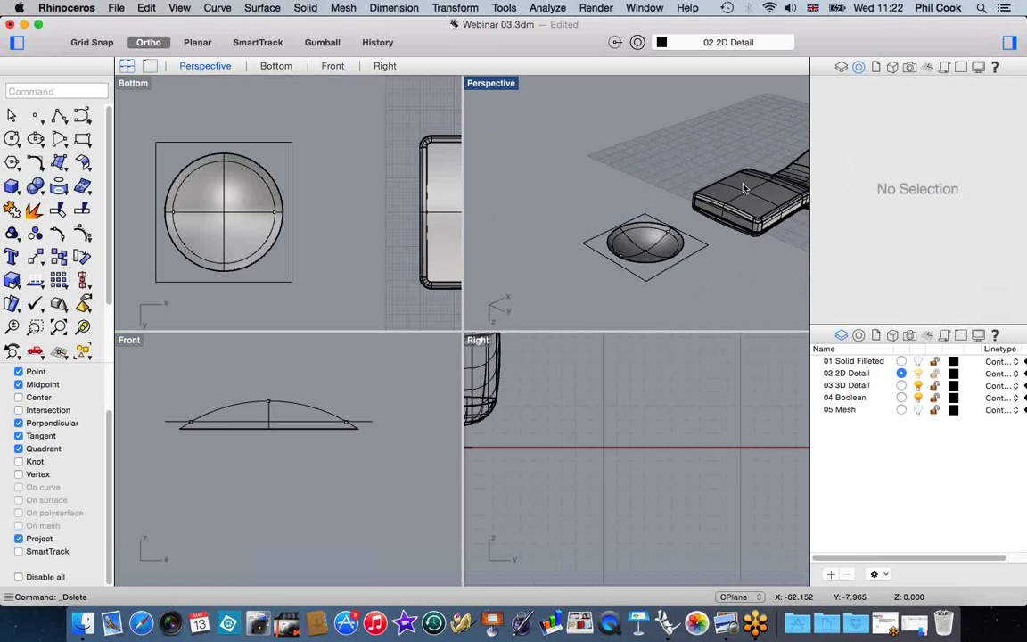
pyautogui.doubleClick(133, 82)
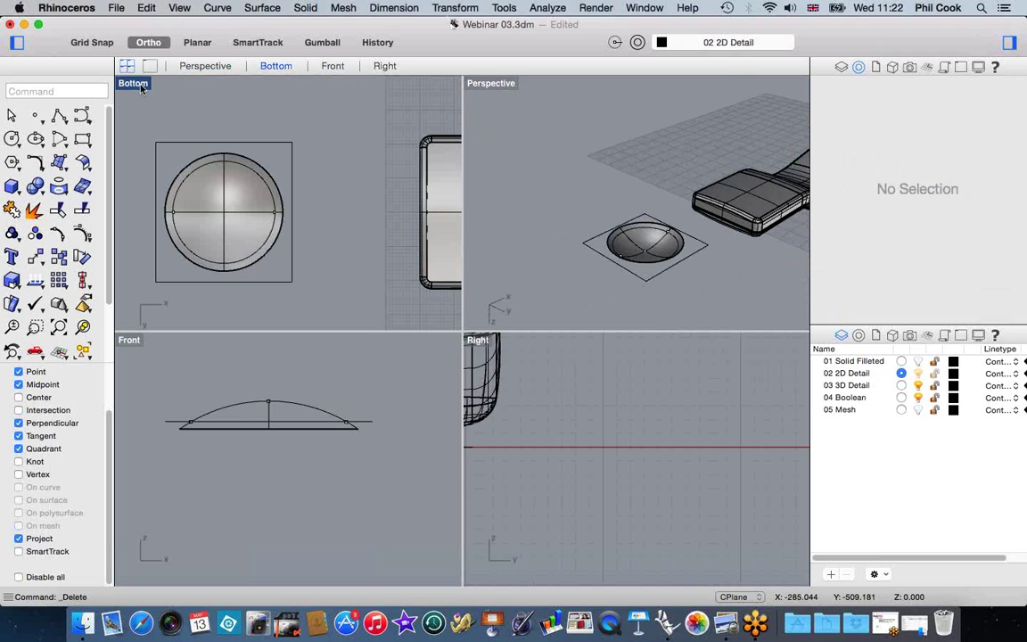
pyautogui.scroll(-5, 337, 333)
pyautogui.scroll(5, 313, 346)
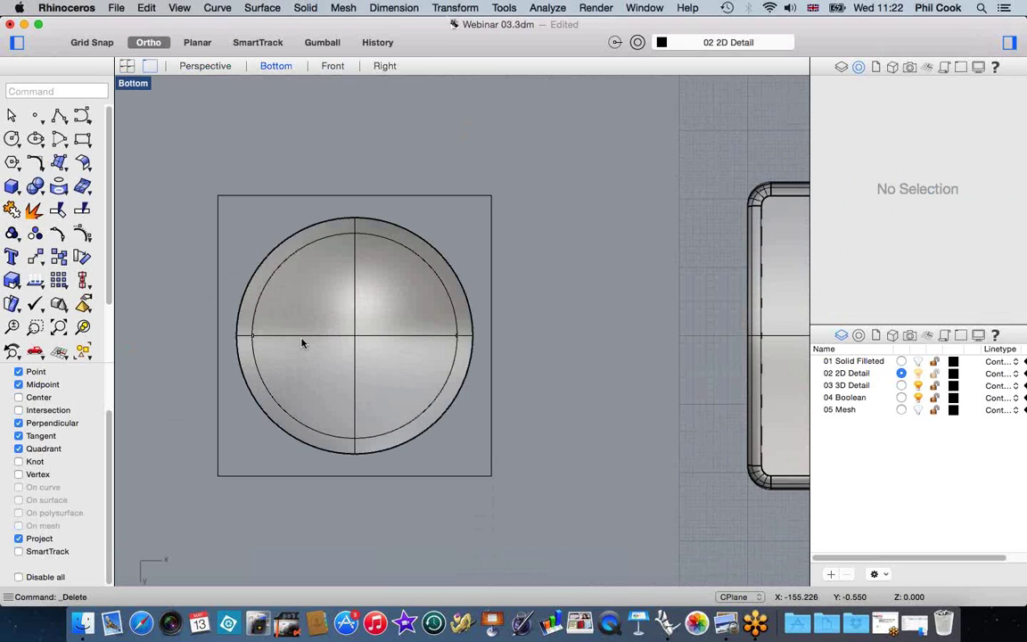
pyautogui.click(138, 90)
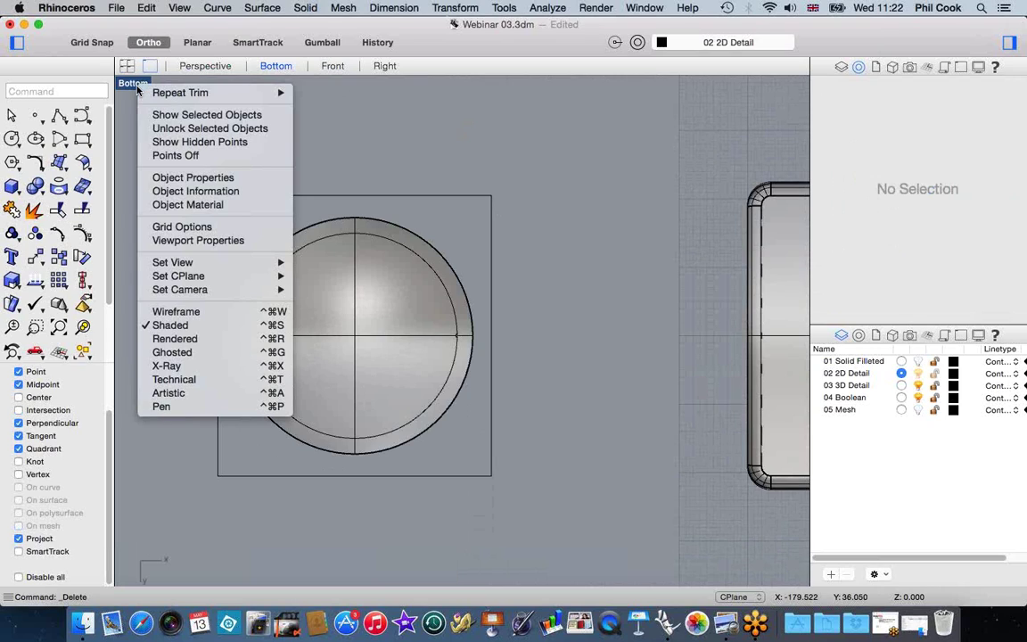
pyautogui.click(184, 314)
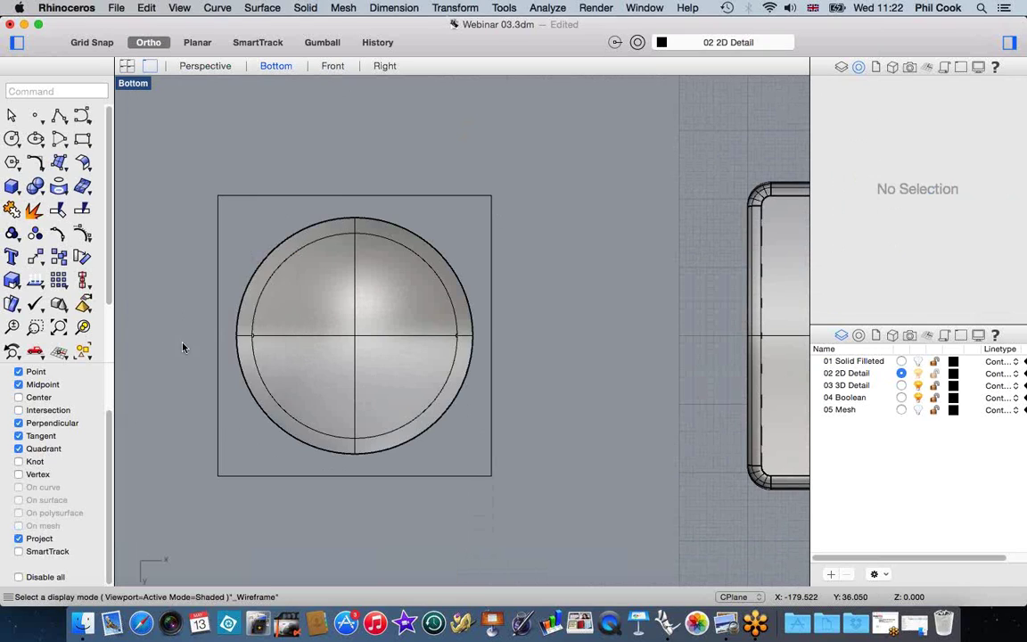
# Step: Turn off Project snapping and draw a small circle centred on the dome's middle point in the Bottom viewport
pyautogui.click(24, 541)
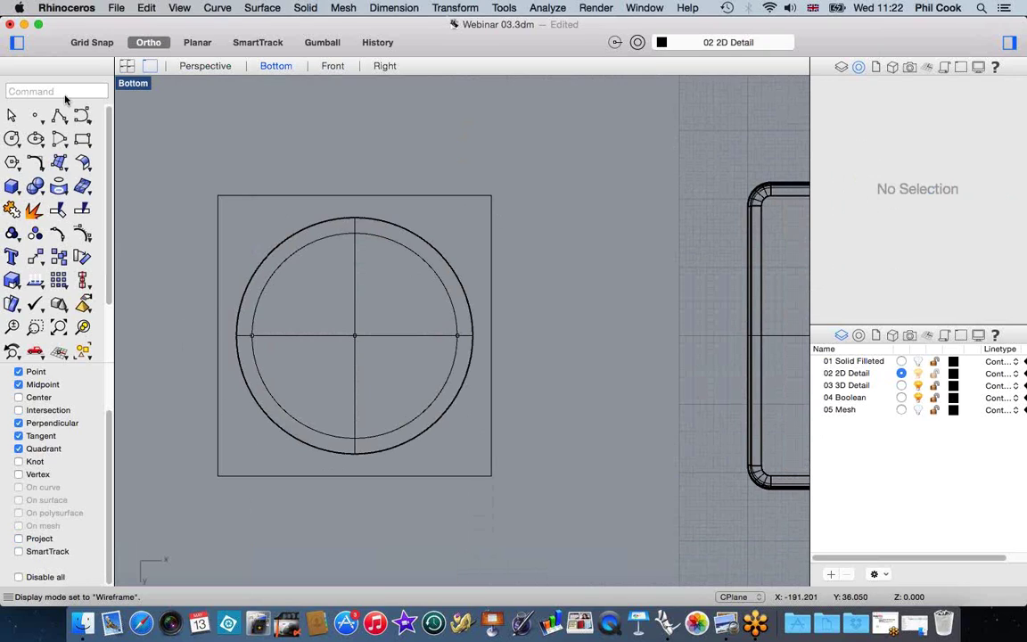
pyautogui.click(13, 137)
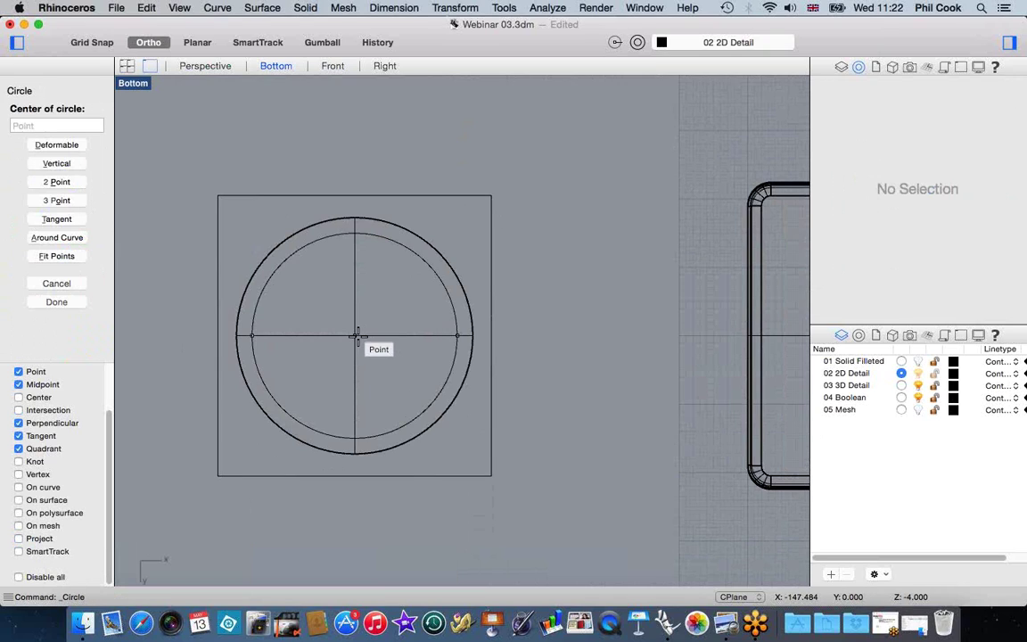
pyautogui.click(355, 336)
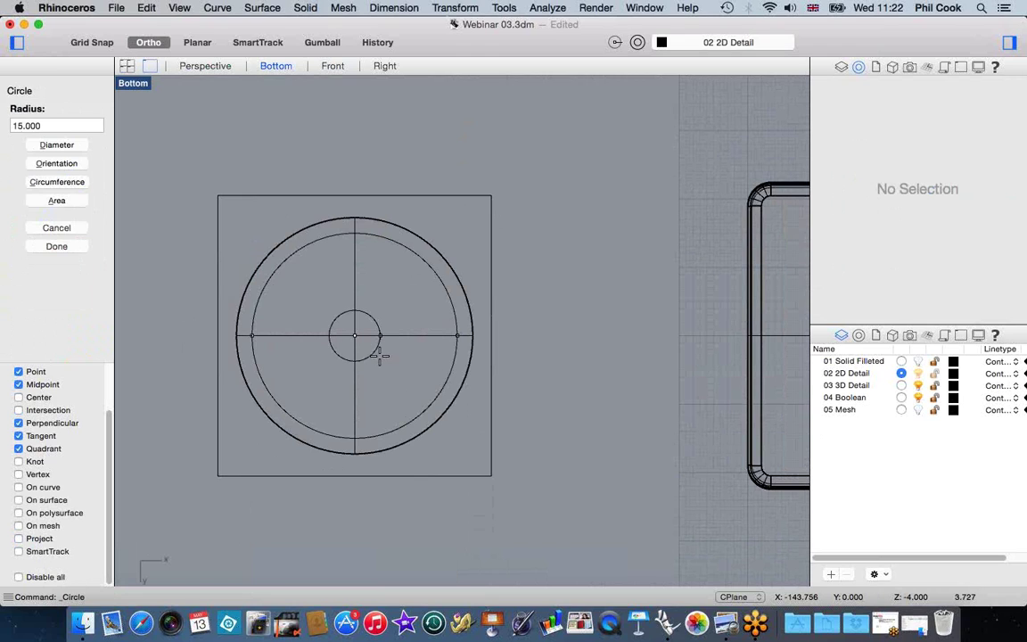
pyautogui.press('Escape')
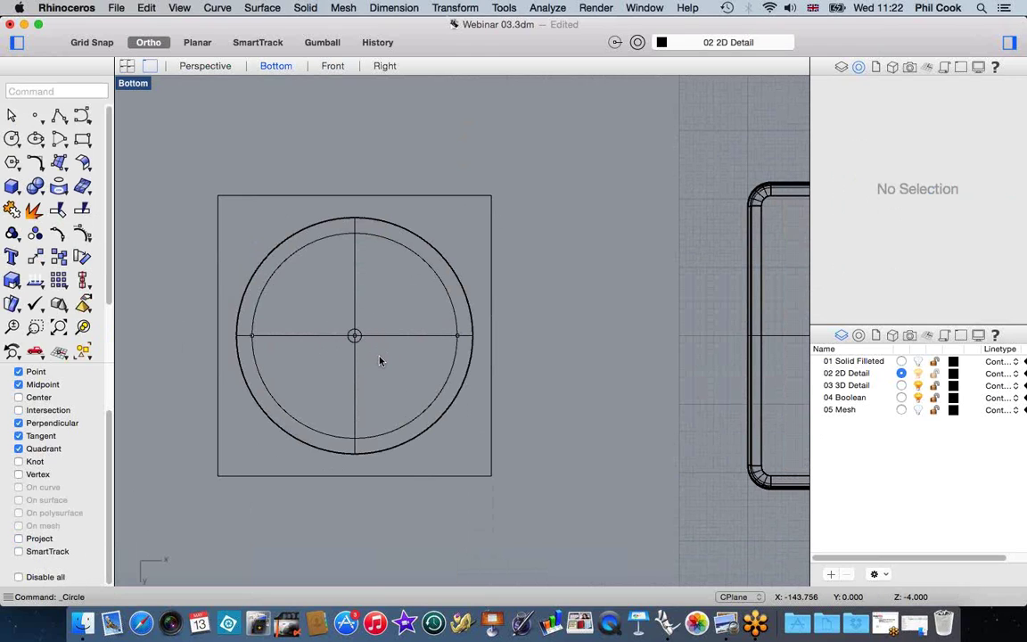
# Step: Move the small circle 4 mm straight up from the dome's center along the vertical axis in the Bottom viewport
pyautogui.scroll(6, 352, 341)
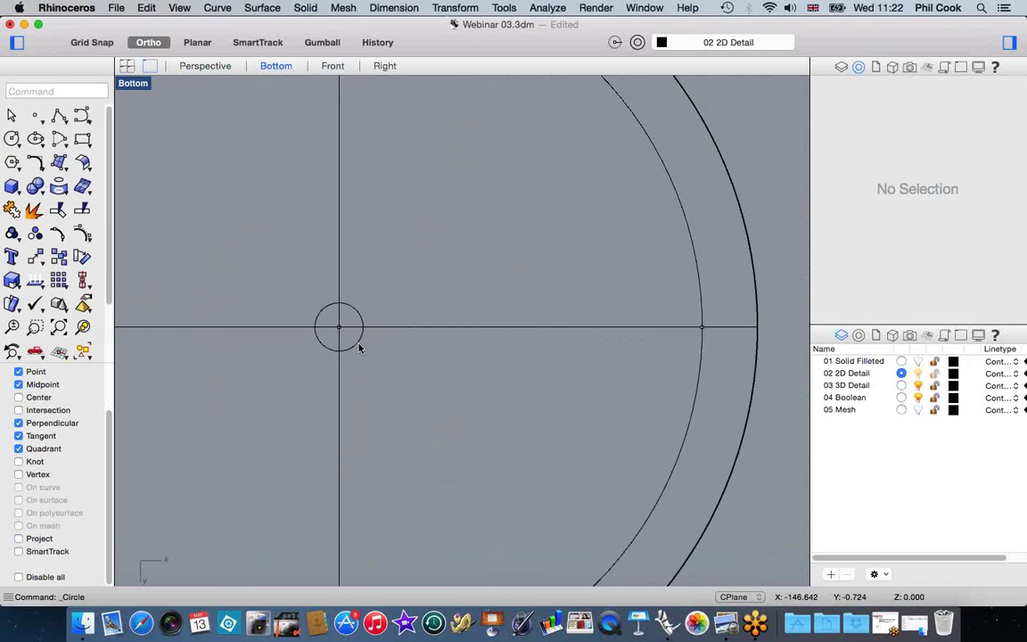
pyautogui.click(355, 346)
pyautogui.scroll(-2, 415, 370)
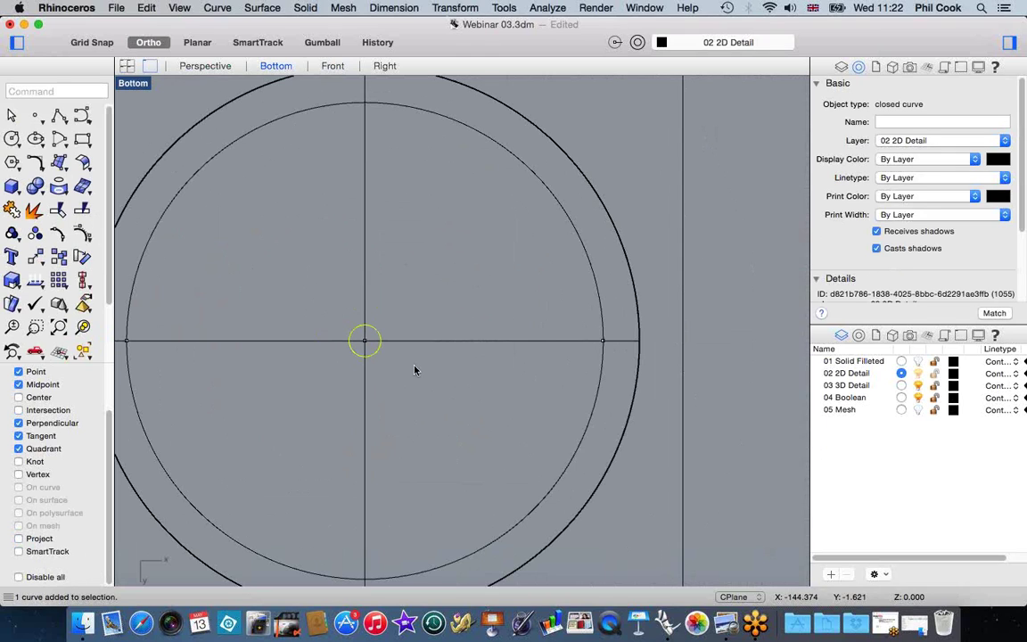
pyautogui.scroll(4, 363, 337)
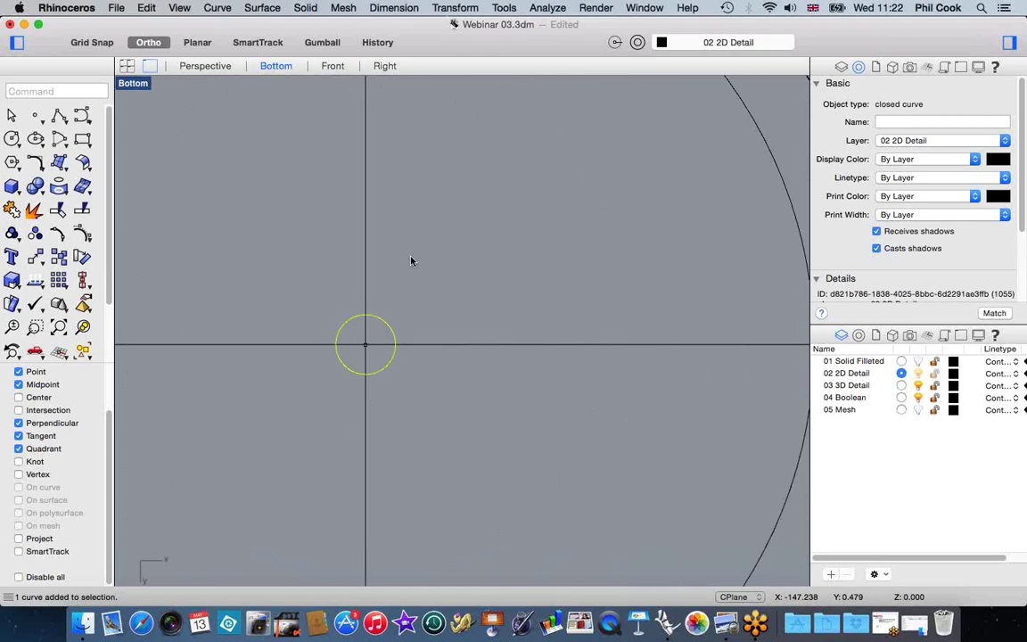
pyautogui.click(453, 8)
pyautogui.click(456, 23)
pyautogui.click(461, 279)
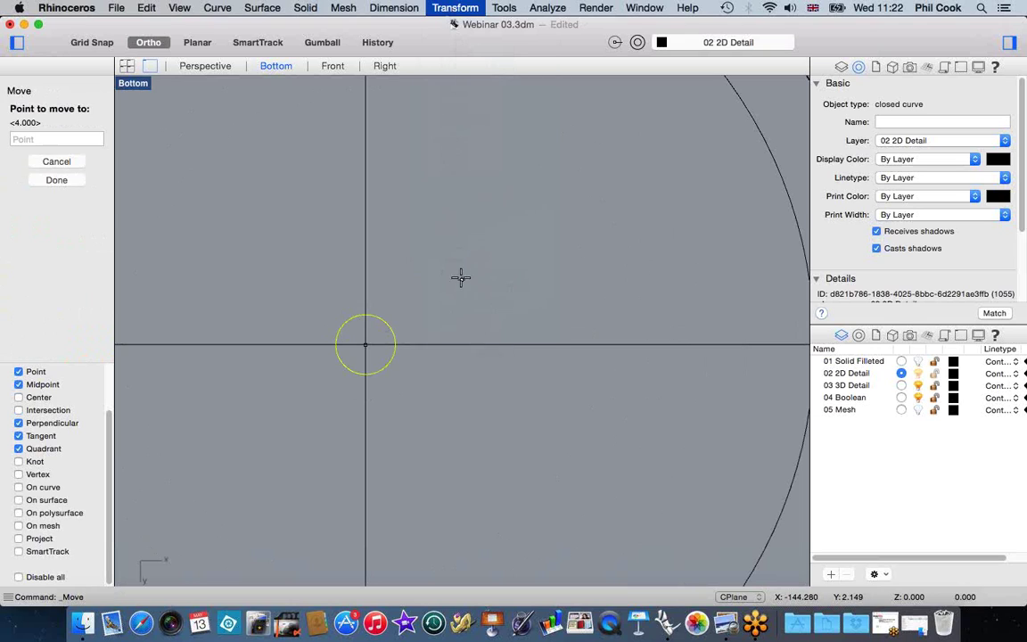
pyautogui.click(478, 160)
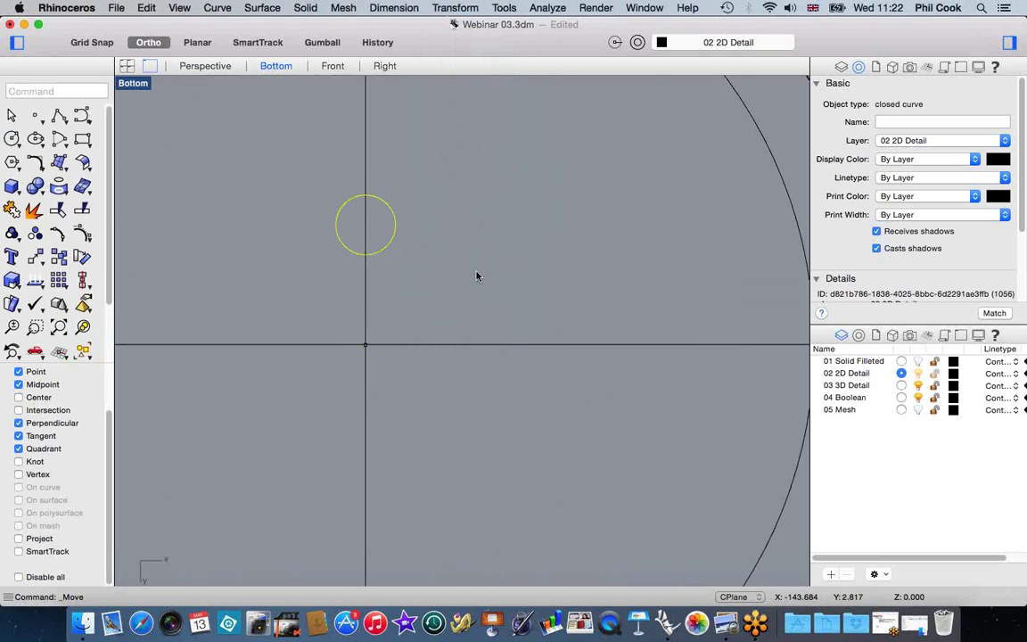
# Step: Polar array the small circle around the dome's center point with 7 items over 360 degrees, then clear the selection
pyautogui.scroll(-5, 477, 276)
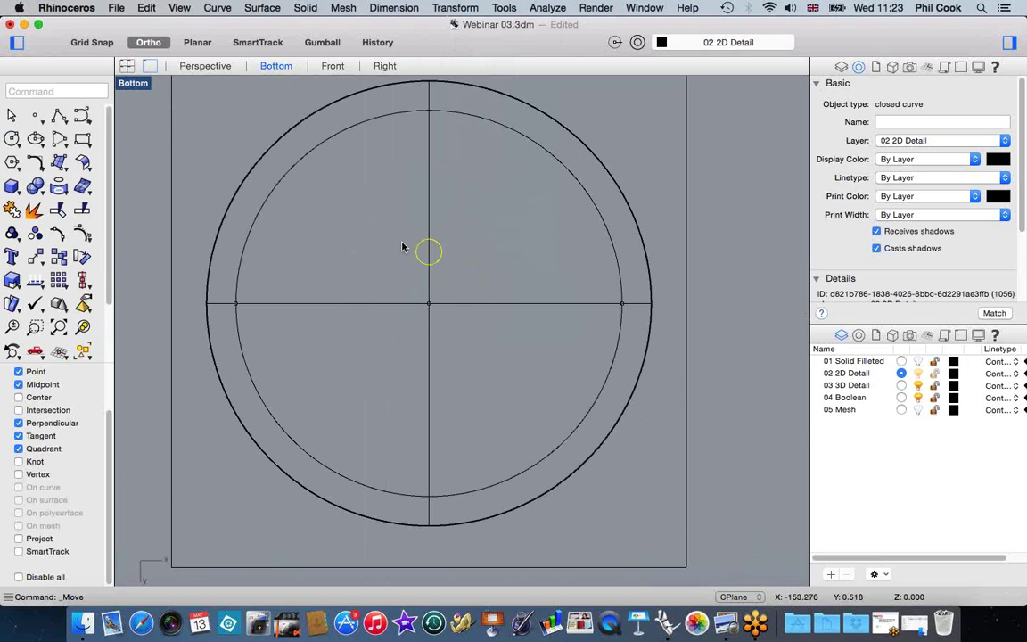
pyautogui.scroll(2, 504, 218)
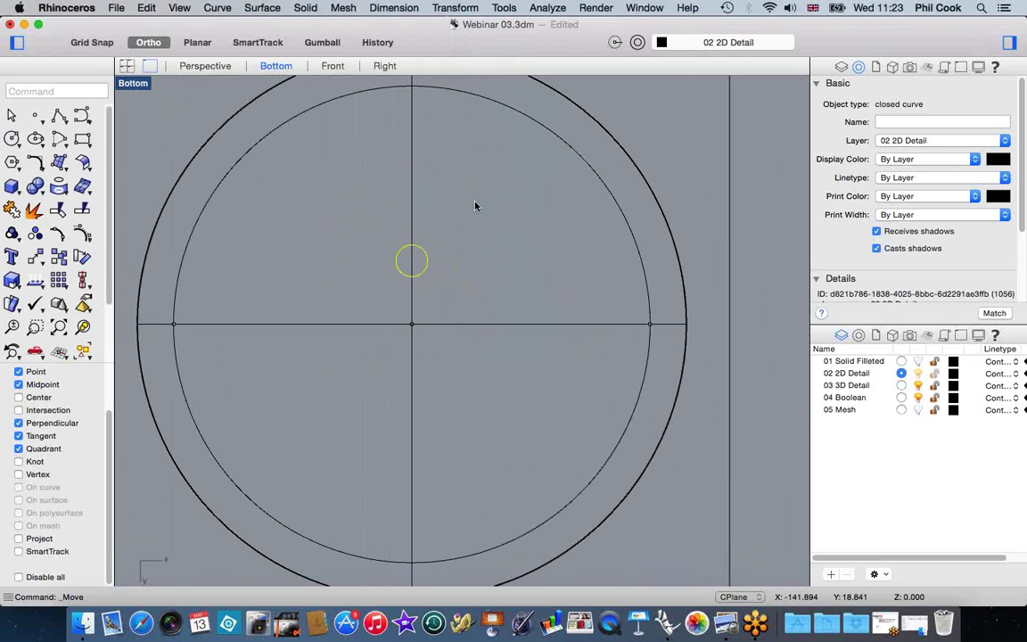
pyautogui.click(461, 8)
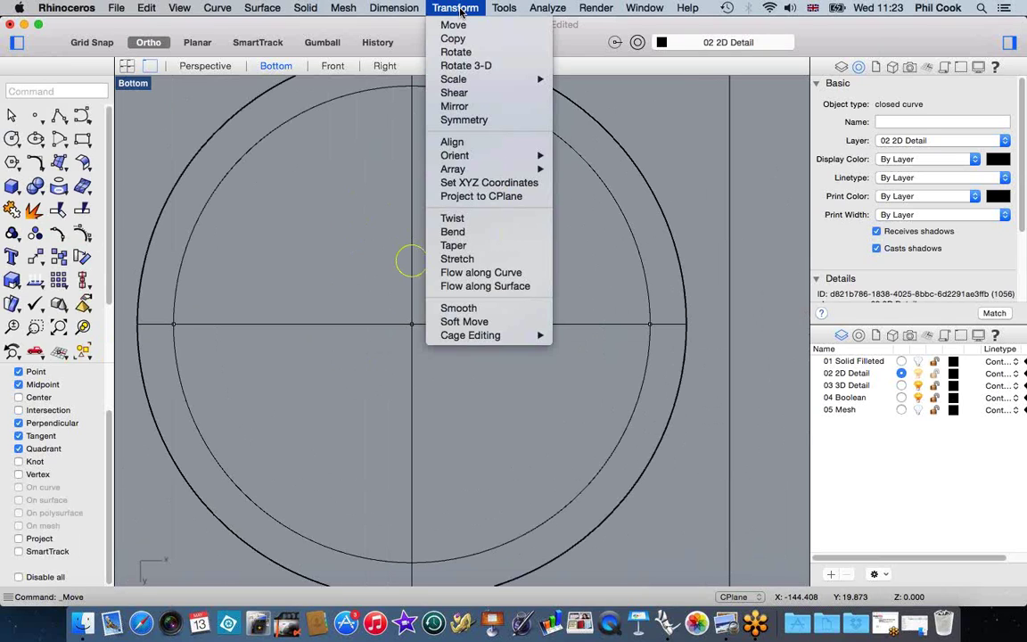
pyautogui.moveTo(446, 168)
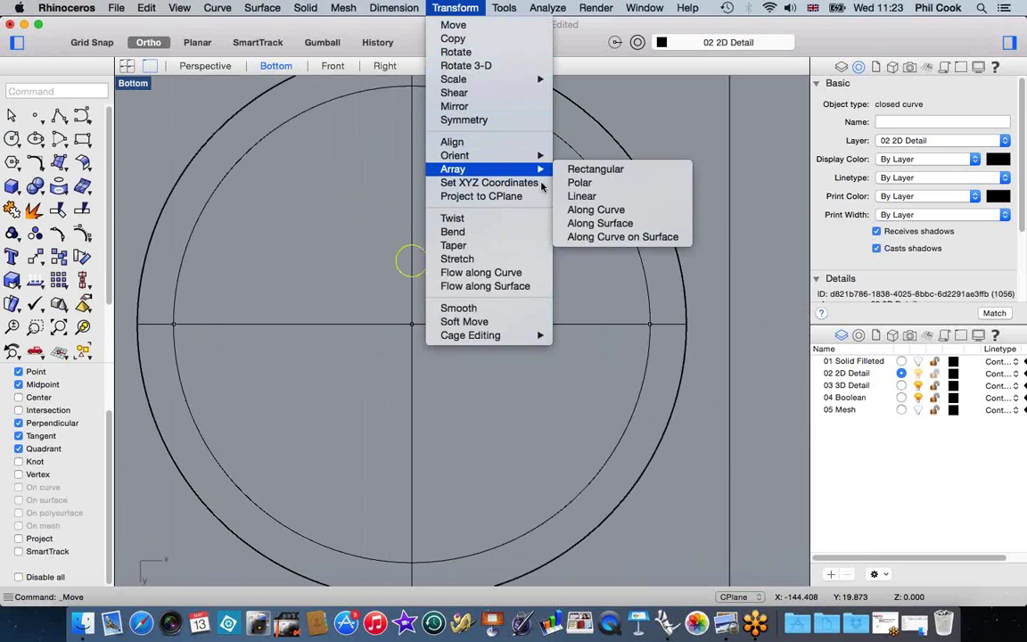
pyautogui.click(584, 184)
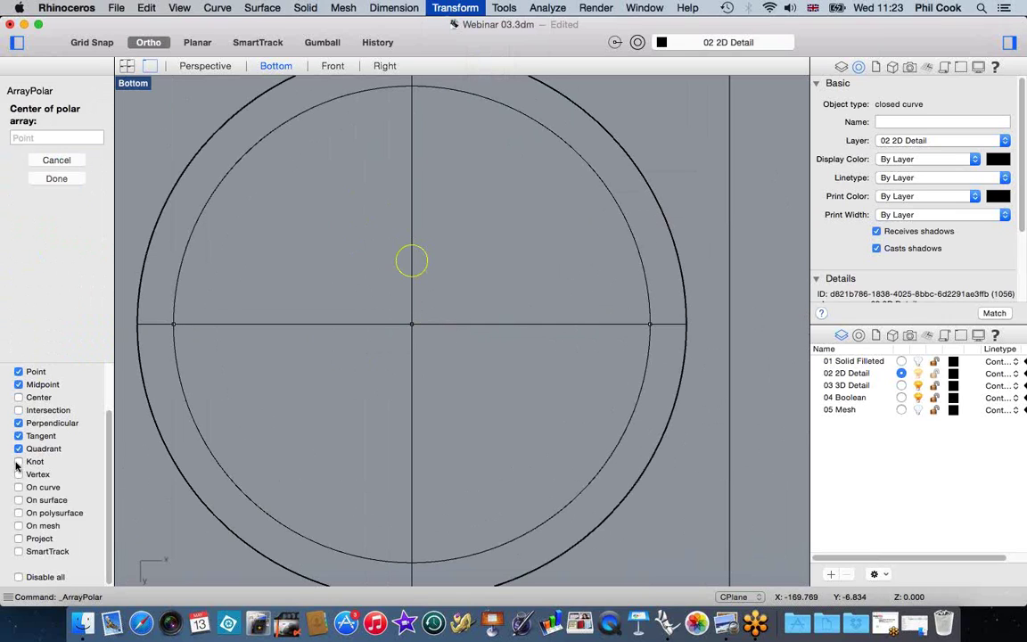
pyautogui.click(20, 397)
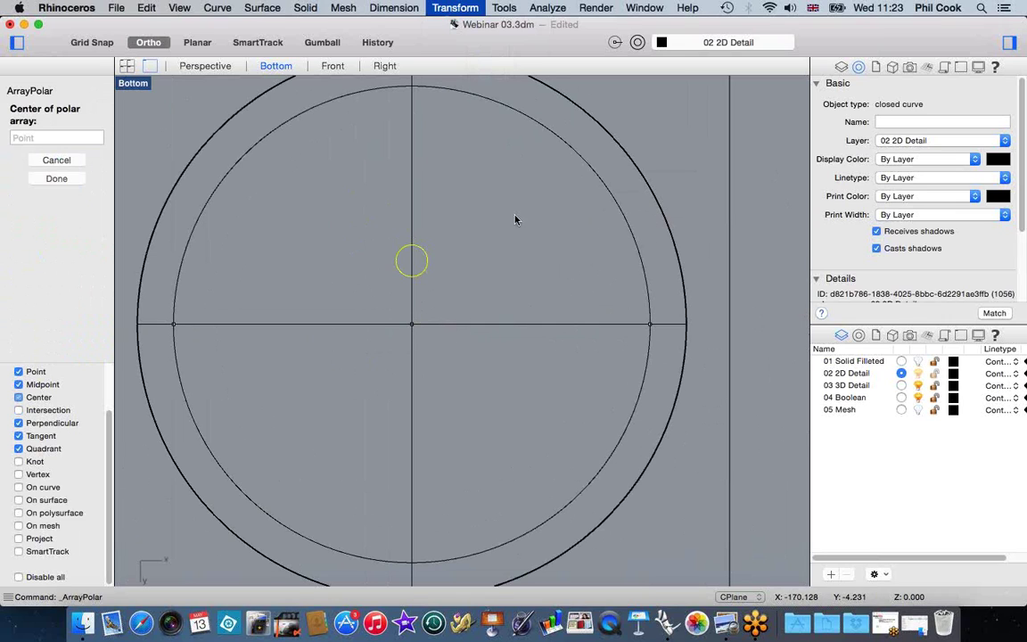
pyautogui.click(597, 206)
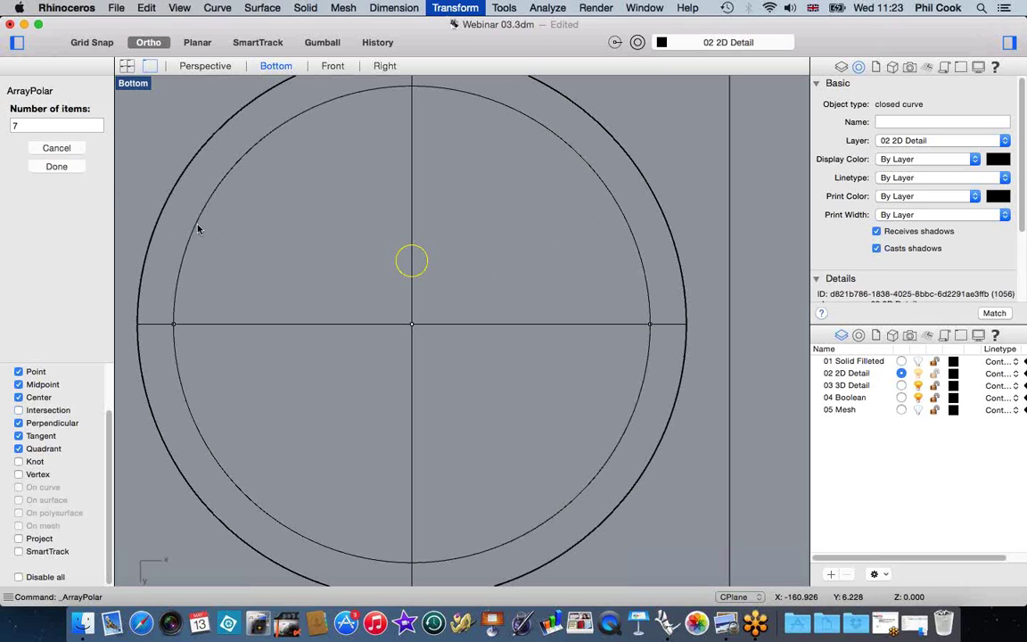
pyautogui.press('Return')
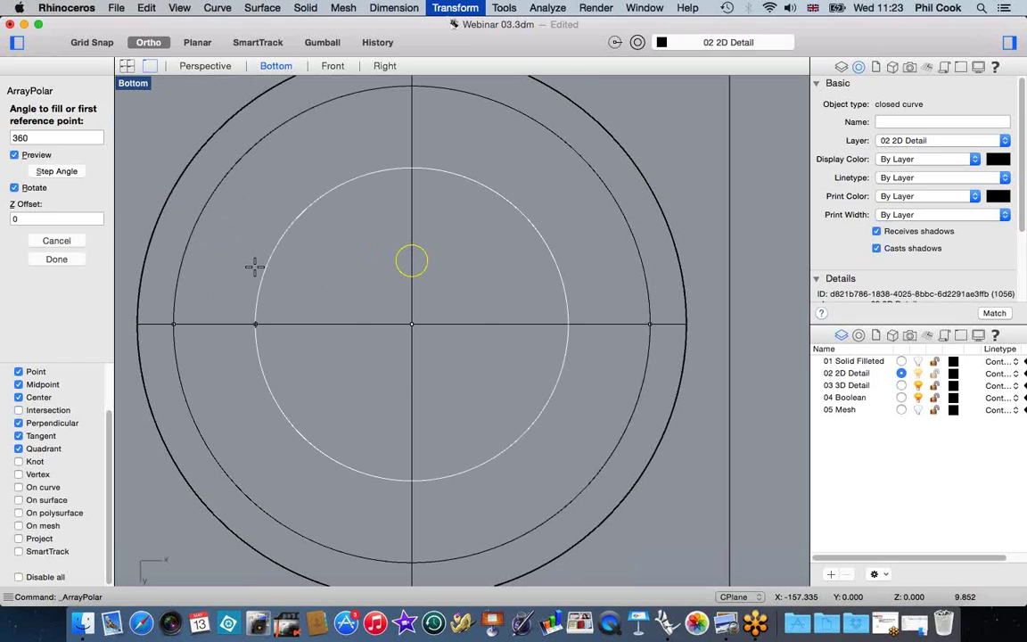
pyautogui.press('Return')
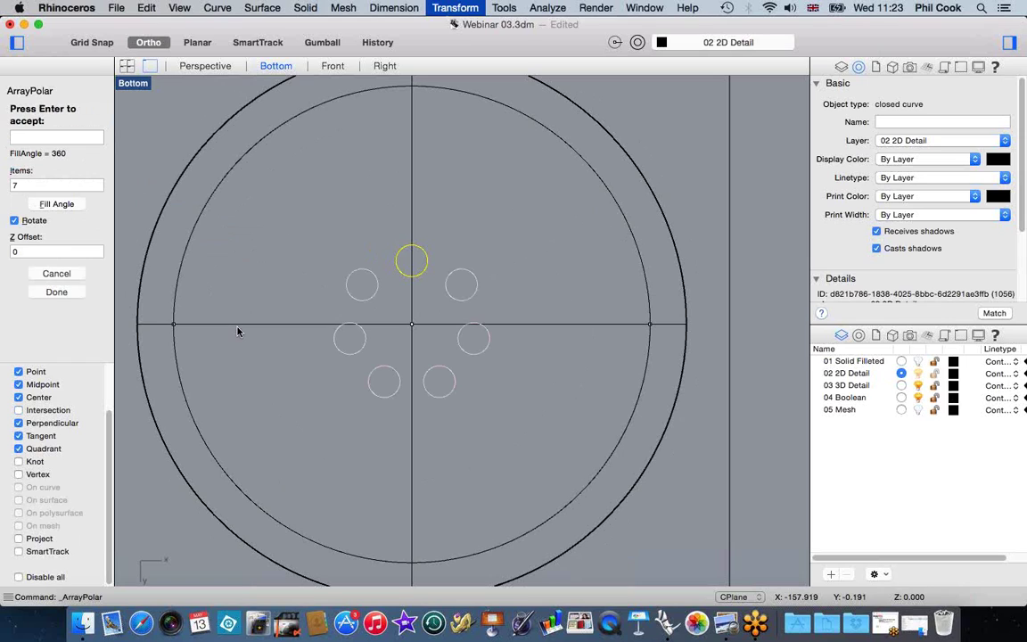
pyautogui.press('Return')
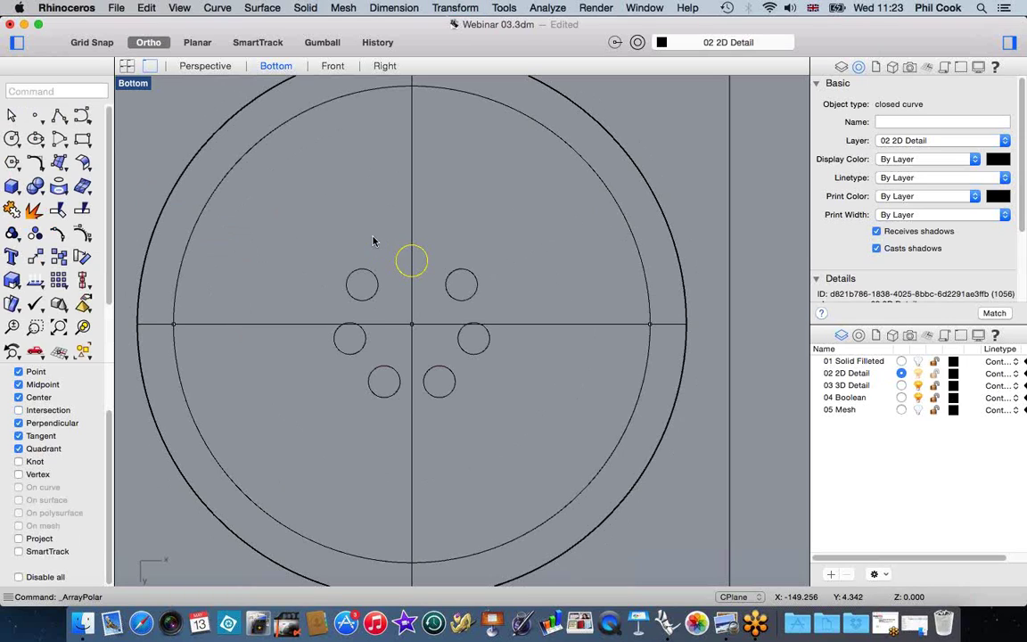
pyautogui.click(347, 227)
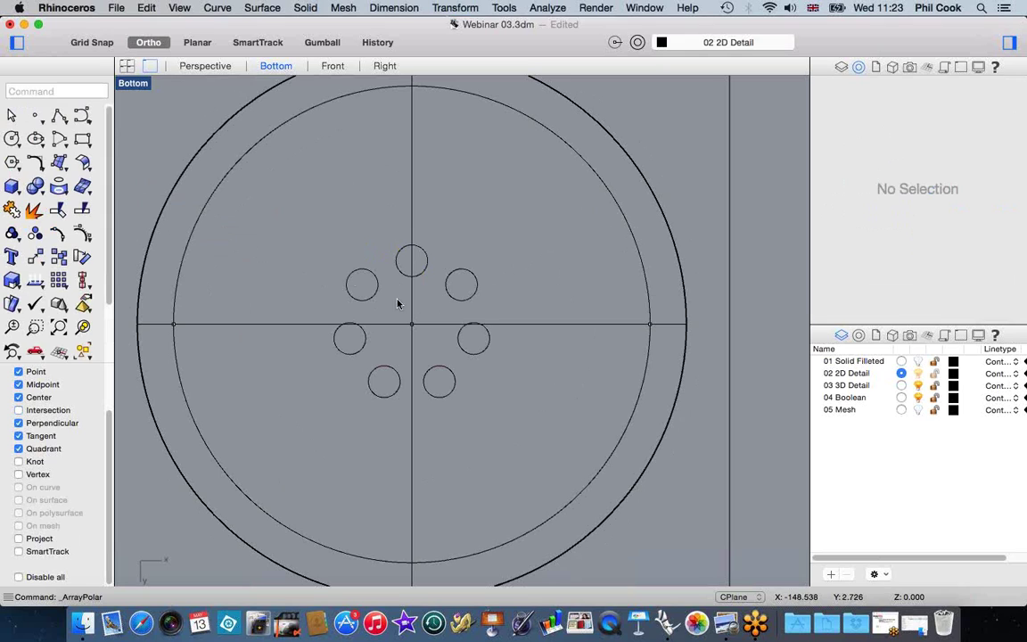
# Step: Move the seven circles and the center point about 0.67 mm straight up in the Front viewport, just above the dome's crown, then deselect them
pyautogui.moveTo(321, 227); pyautogui.dragTo(511, 410)
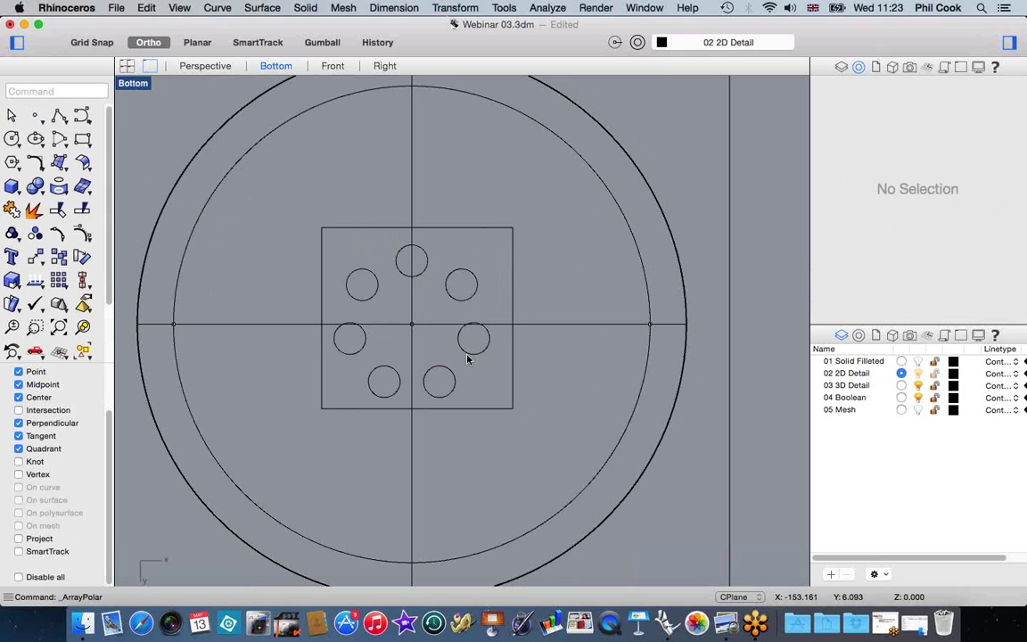
pyautogui.moveTo(315, 226); pyautogui.dragTo(528, 424)
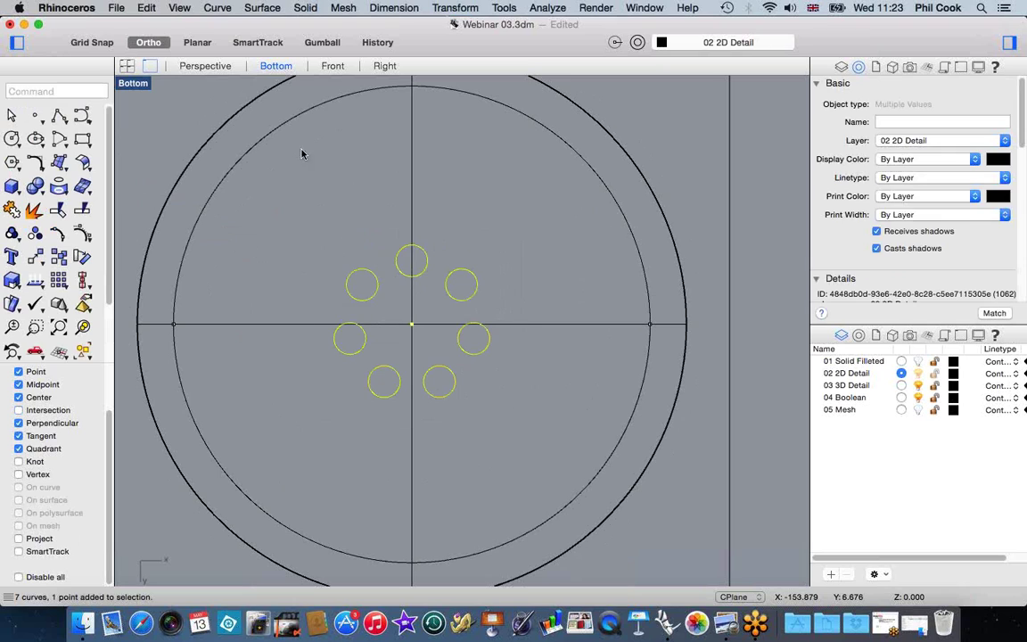
pyautogui.doubleClick(130, 85)
pyautogui.scroll(5, 259, 390)
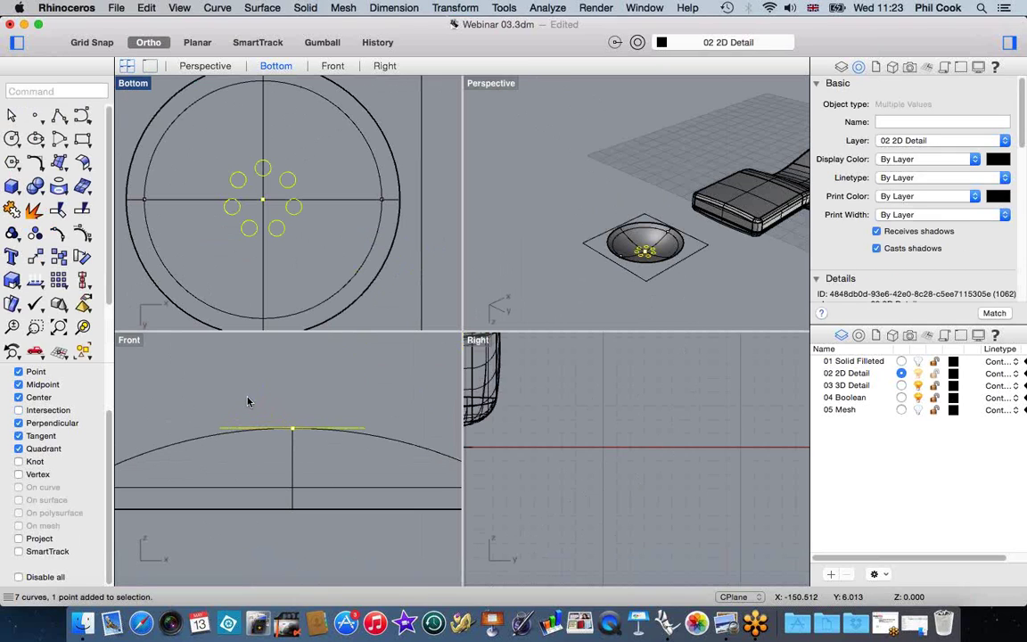
pyautogui.click(455, 8)
pyautogui.click(451, 25)
pyautogui.click(393, 408)
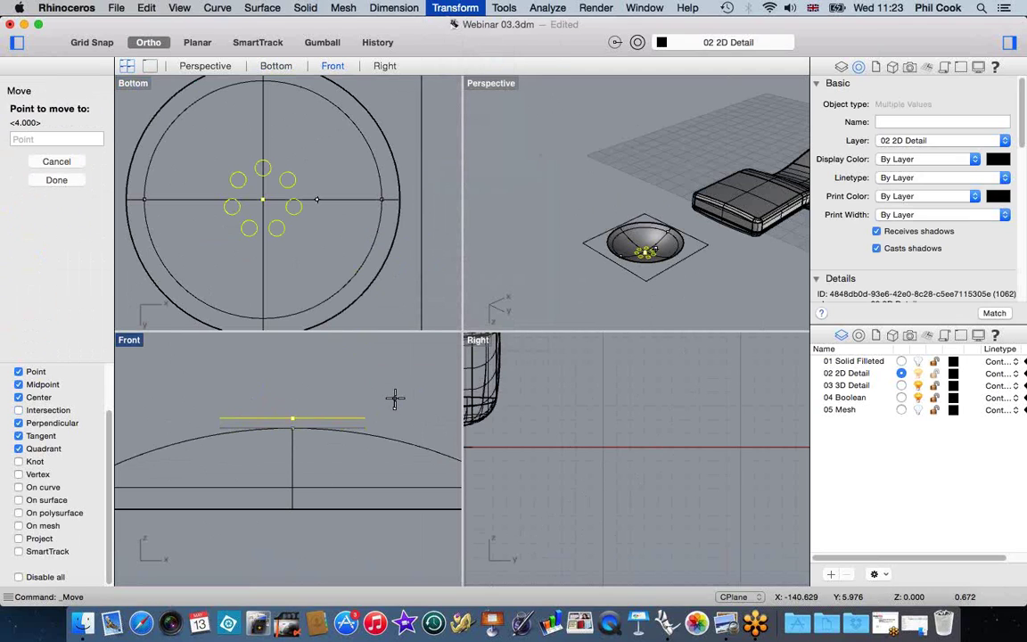
pyautogui.click(394, 400)
pyautogui.click(508, 176)
pyautogui.moveTo(634, 284); pyautogui.dragTo(637, 156, button='right')
pyautogui.press('Return')
pyautogui.scroll(2, 207, 205)
pyautogui.scroll(2, 208, 205)
pyautogui.click(252, 226)
pyautogui.click(296, 263)
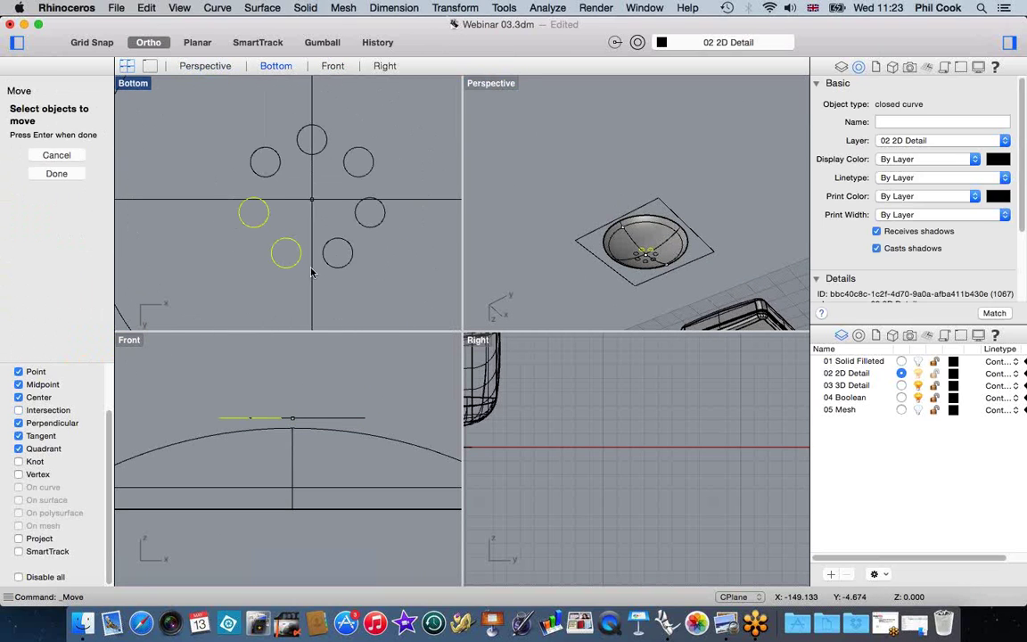
pyautogui.click(348, 263)
pyautogui.click(384, 214)
pyautogui.click(344, 159)
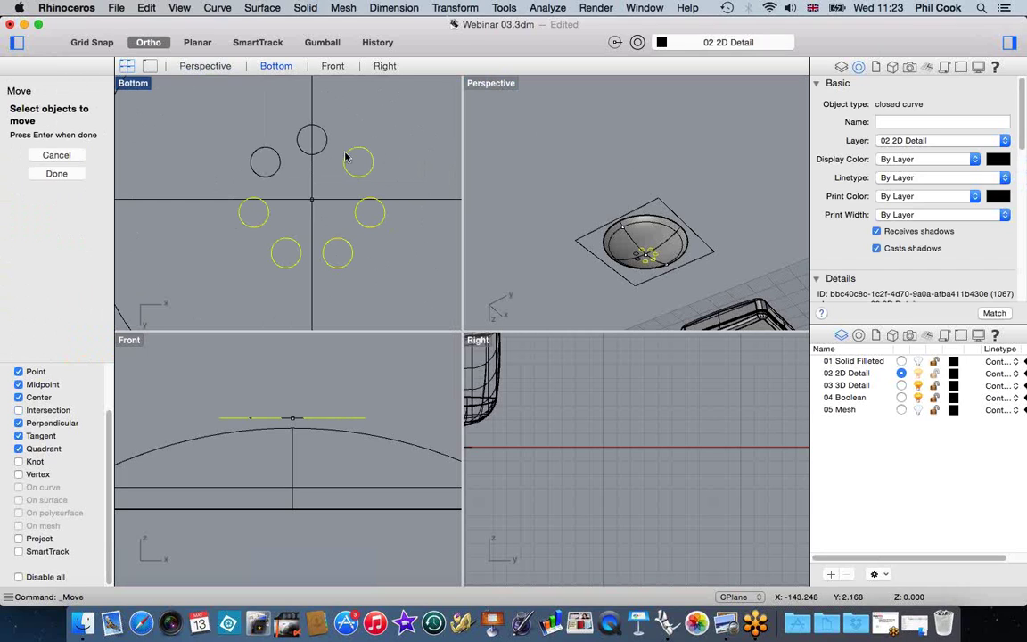
pyautogui.click(297, 135)
pyautogui.click(251, 153)
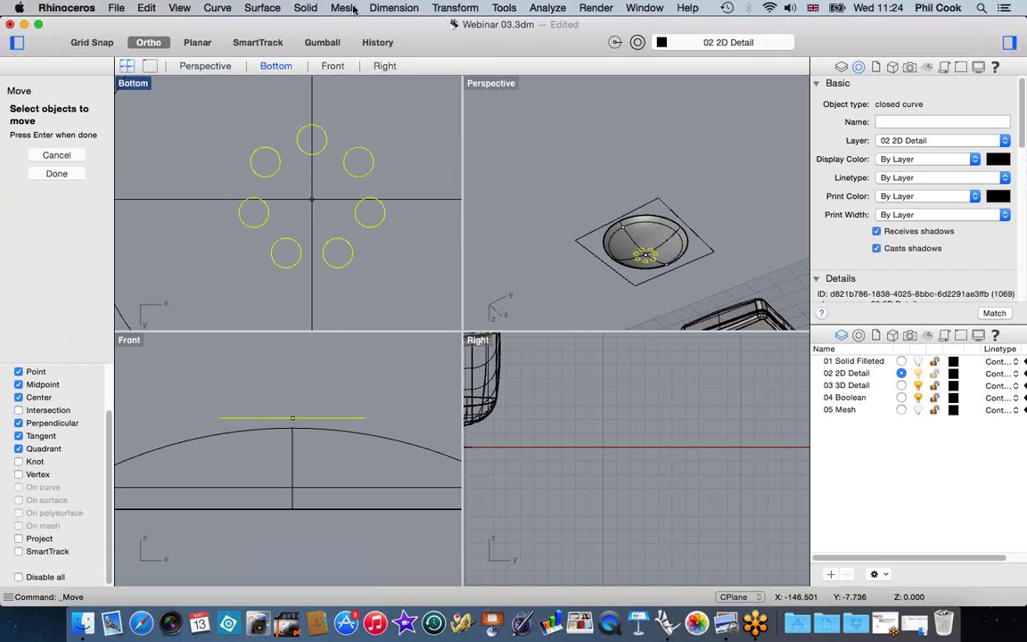
# Step: Extrude the seven circles straight down through the dome by about 2.3 mm as solids, on one side only
pyautogui.click(304, 8)
pyautogui.moveTo(383, 240)
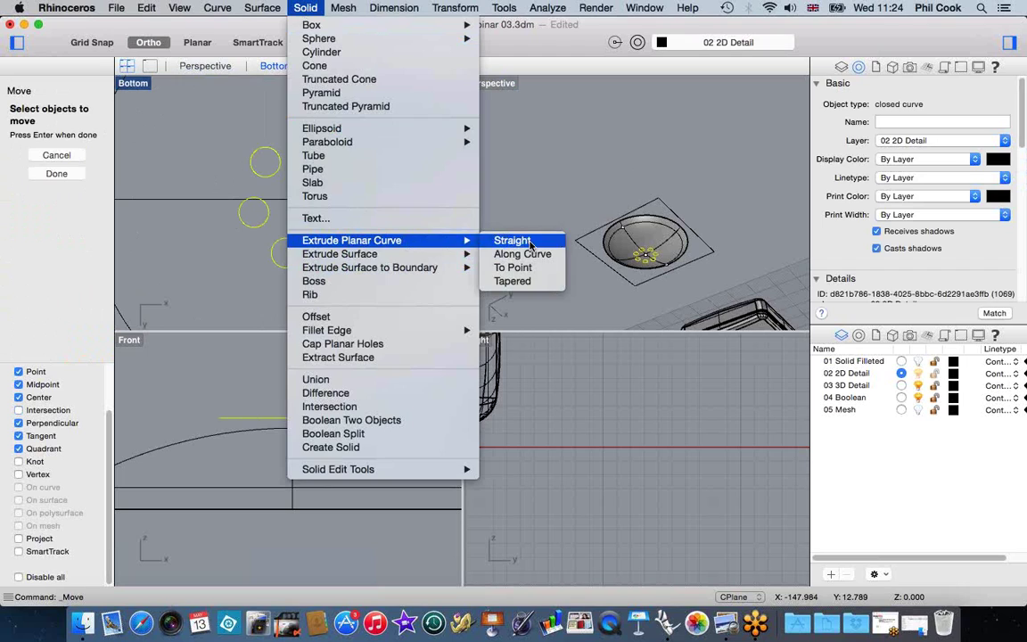
pyautogui.click(525, 241)
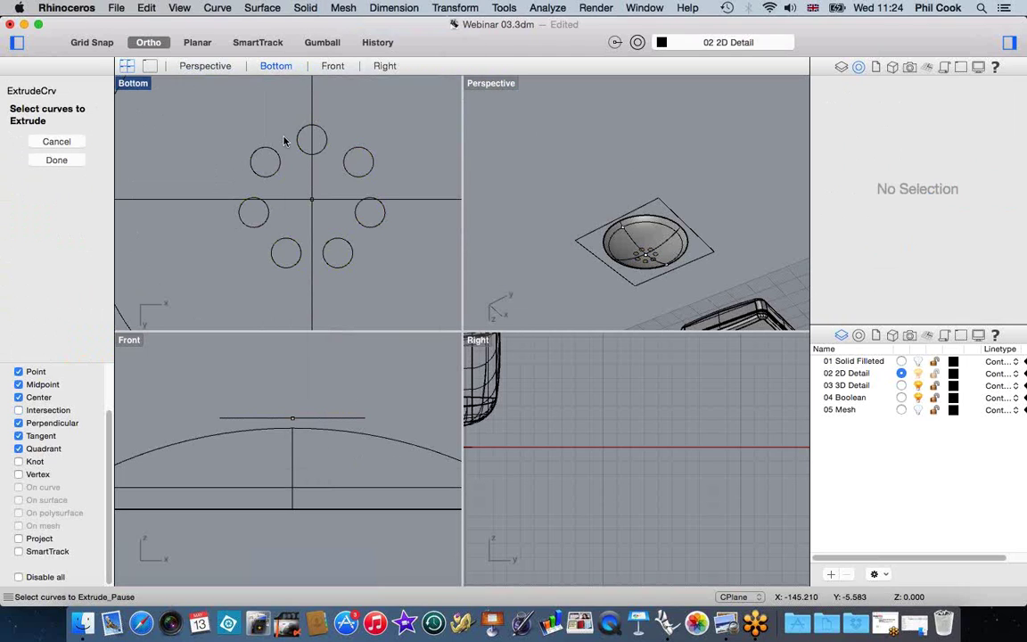
pyautogui.moveTo(199, 390); pyautogui.dragTo(383, 429)
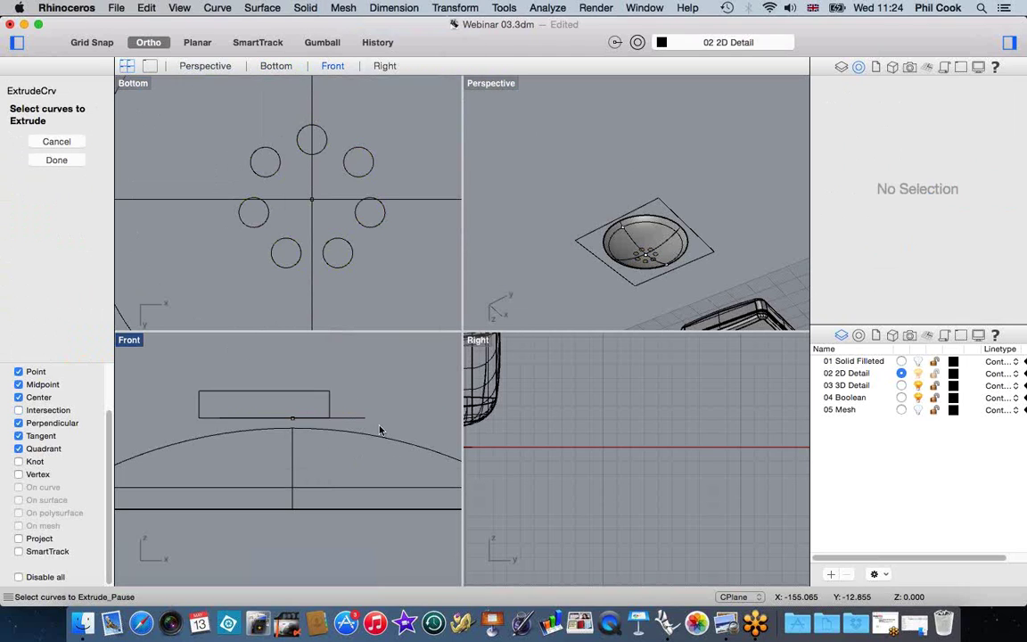
pyautogui.press('Return')
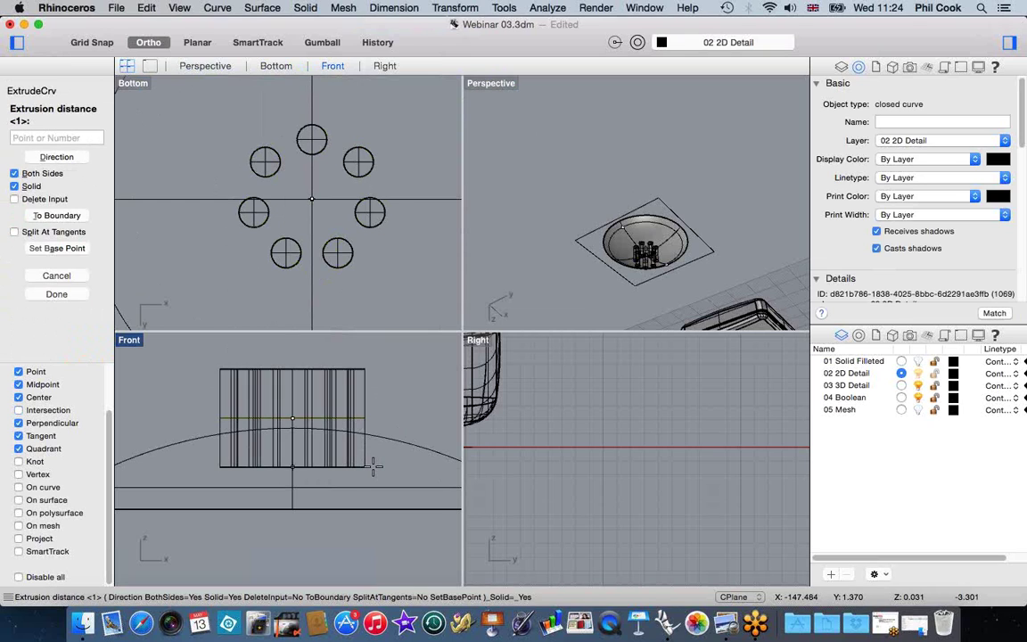
pyautogui.click(14, 173)
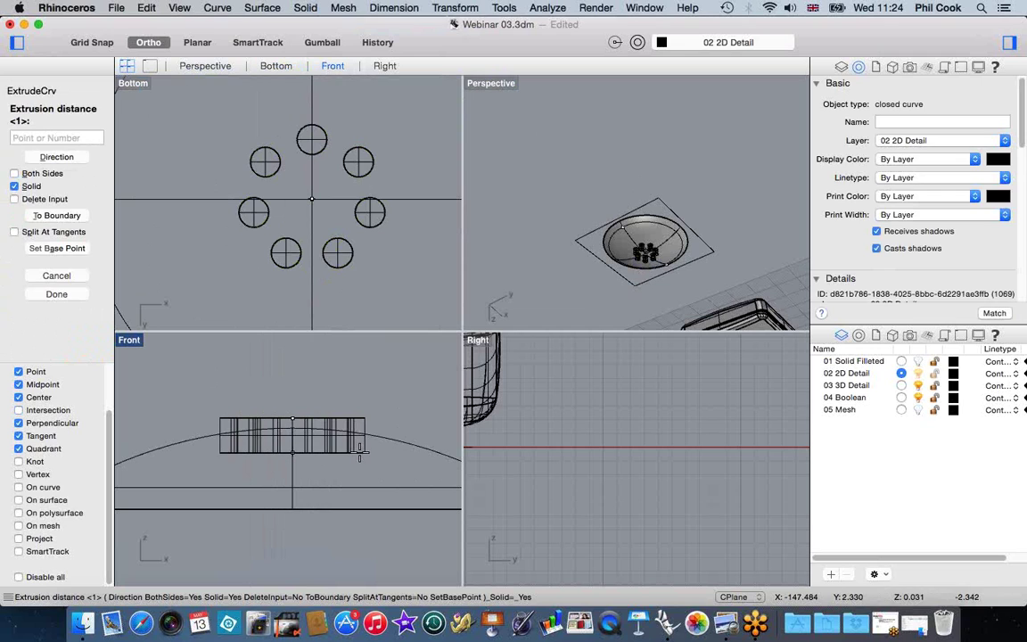
pyautogui.click(358, 451)
pyautogui.click(556, 284)
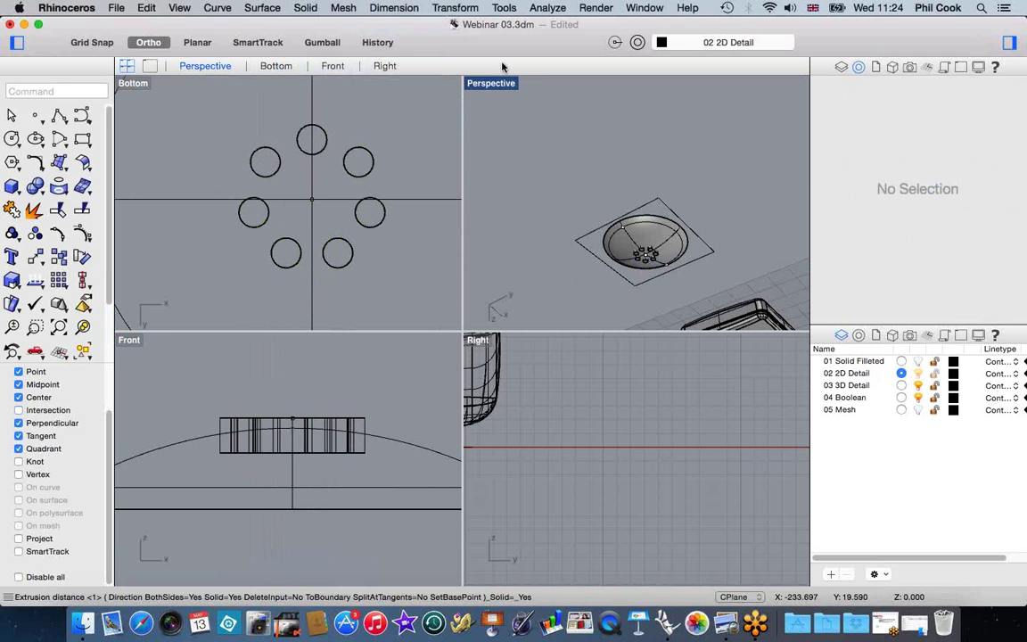
# Step: Maximize the Perspective viewport and inspect the seven small cylinders passing through the dome
pyautogui.doubleClick(490, 84)
pyautogui.scroll(6, 492, 434)
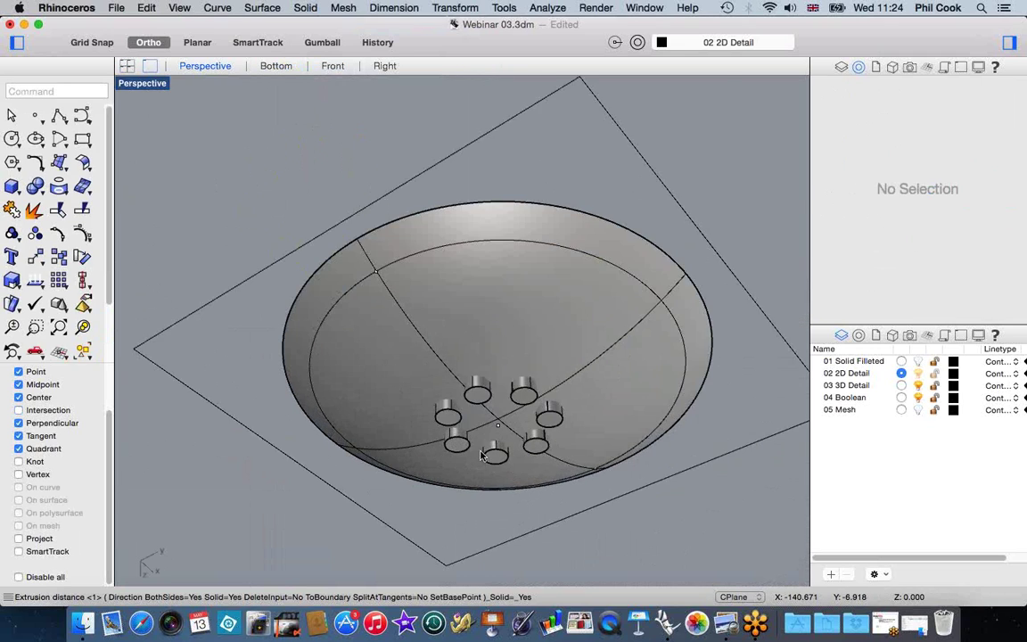
pyautogui.scroll(-8, 492, 434)
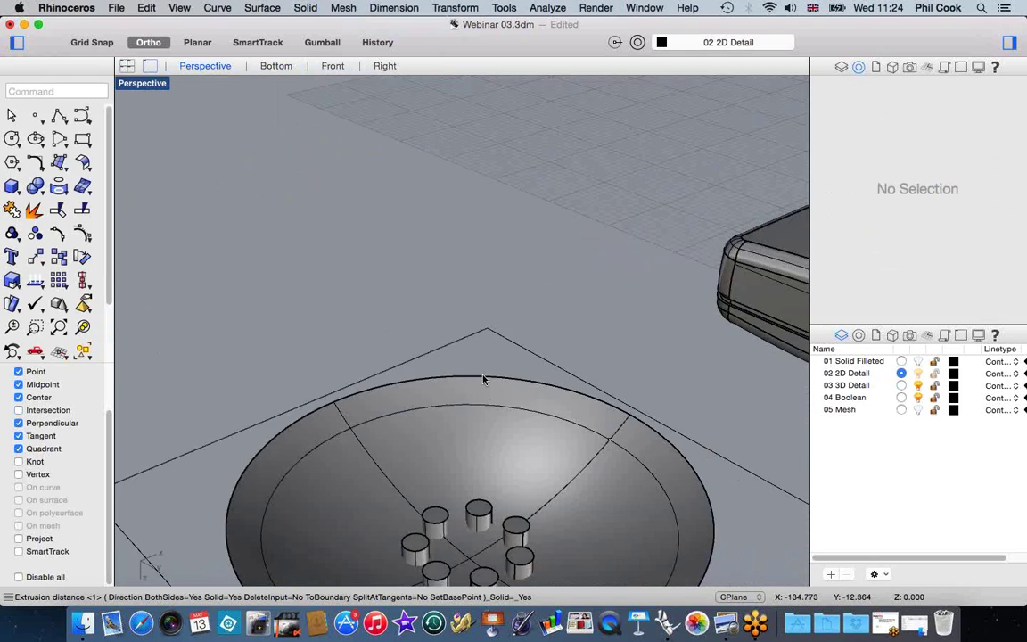
# Step: Examine how the seven cylinders pass through the dome surface from several angles and distances
pyautogui.scroll(7, 476, 379)
pyautogui.moveTo(433, 390); pyautogui.dragTo(434, 437, button='right')
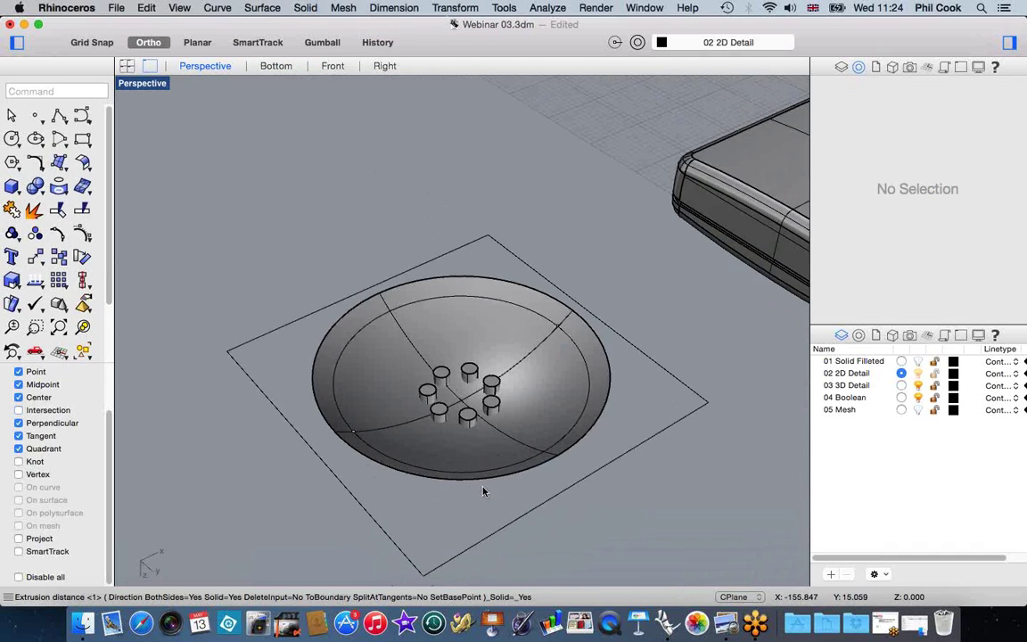
pyautogui.scroll(5, 434, 437)
pyautogui.moveTo(456, 312); pyautogui.dragTo(374, 308, button='right')
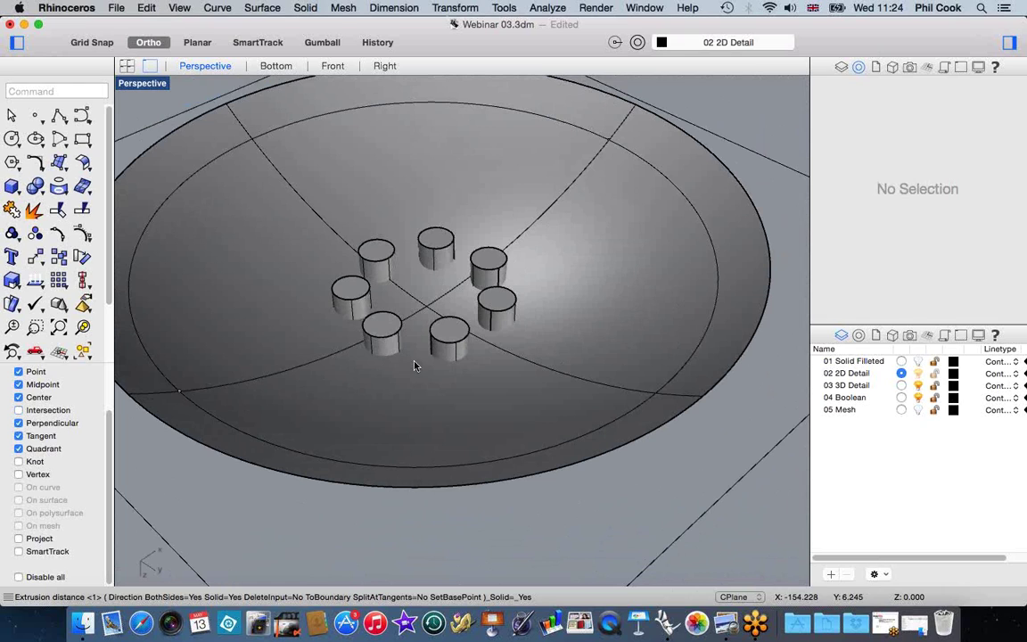
pyautogui.click(353, 399)
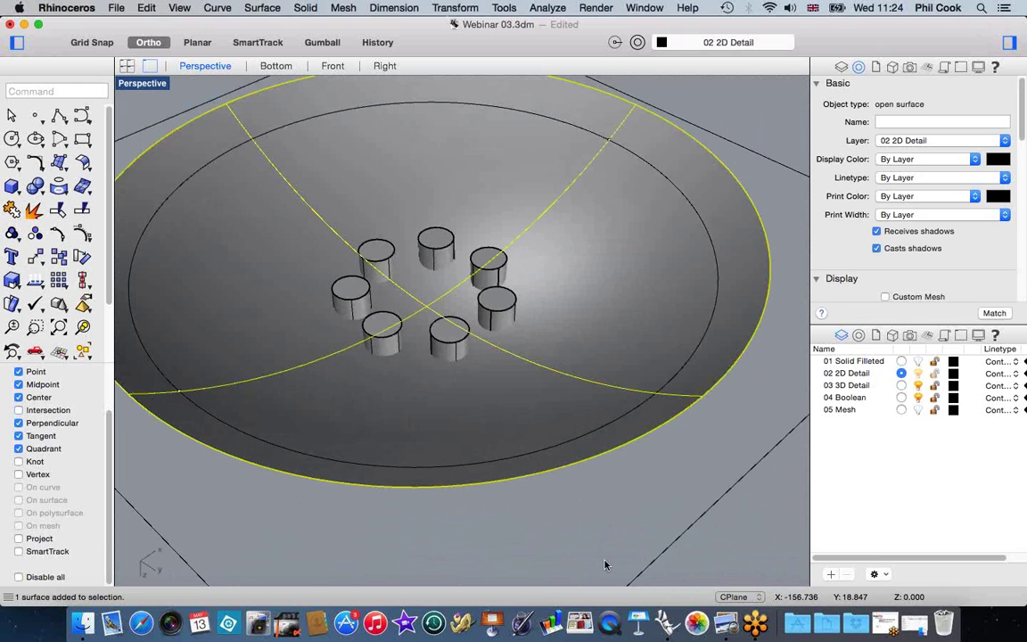
pyautogui.click(599, 528)
pyautogui.scroll(-3, 536, 479)
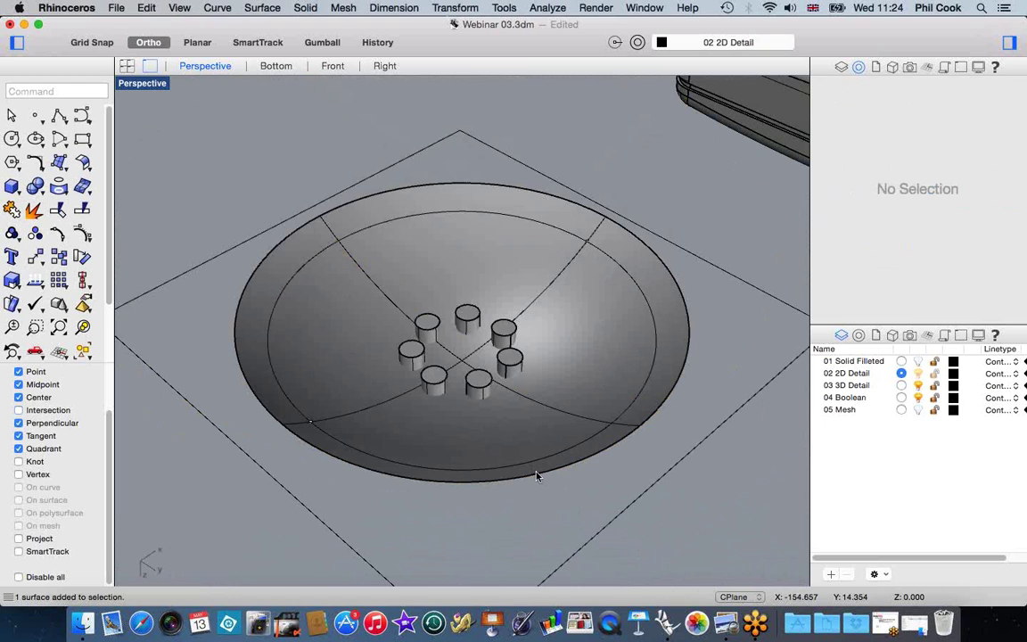
pyautogui.moveTo(618, 415); pyautogui.dragTo(626, 394, button='right')
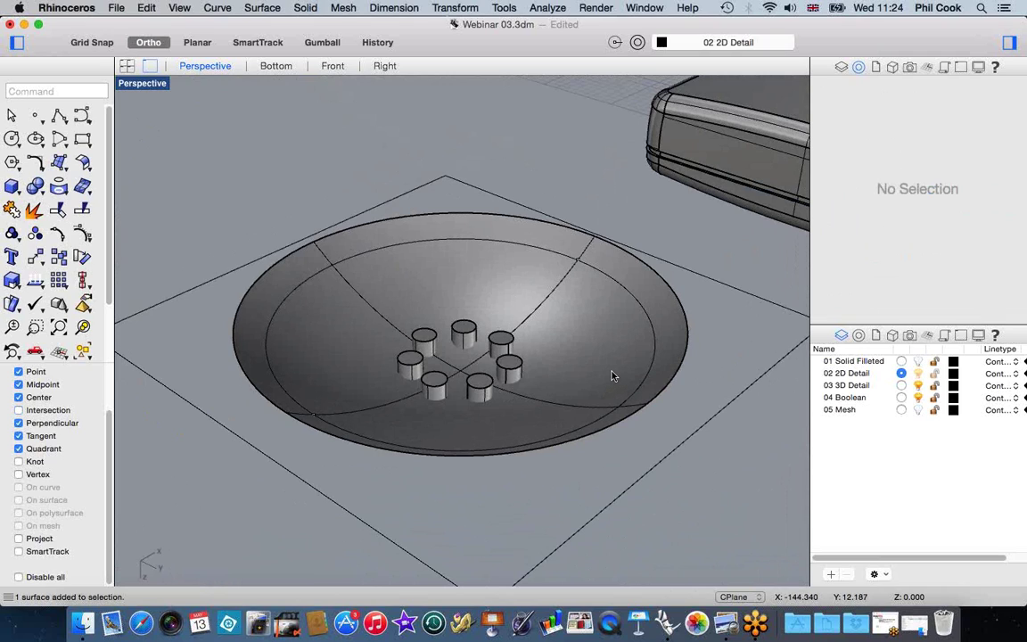
# Step: Flip the normal direction of the dome surface with the Dir command, then deselect it
pyautogui.click(612, 376)
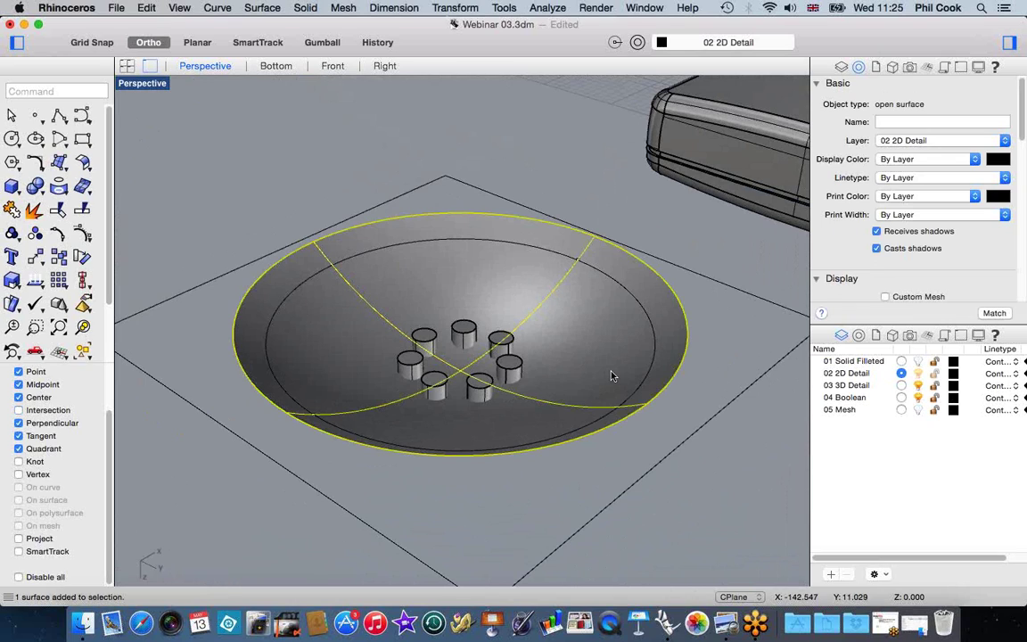
pyautogui.click(36, 283)
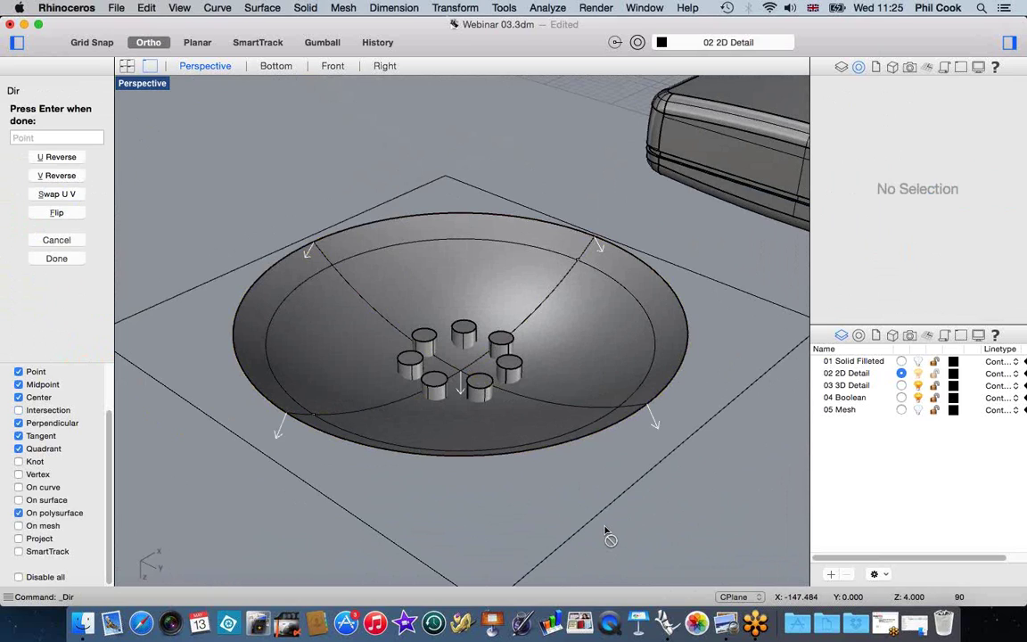
pyautogui.click(55, 214)
pyautogui.rightClick(175, 238)
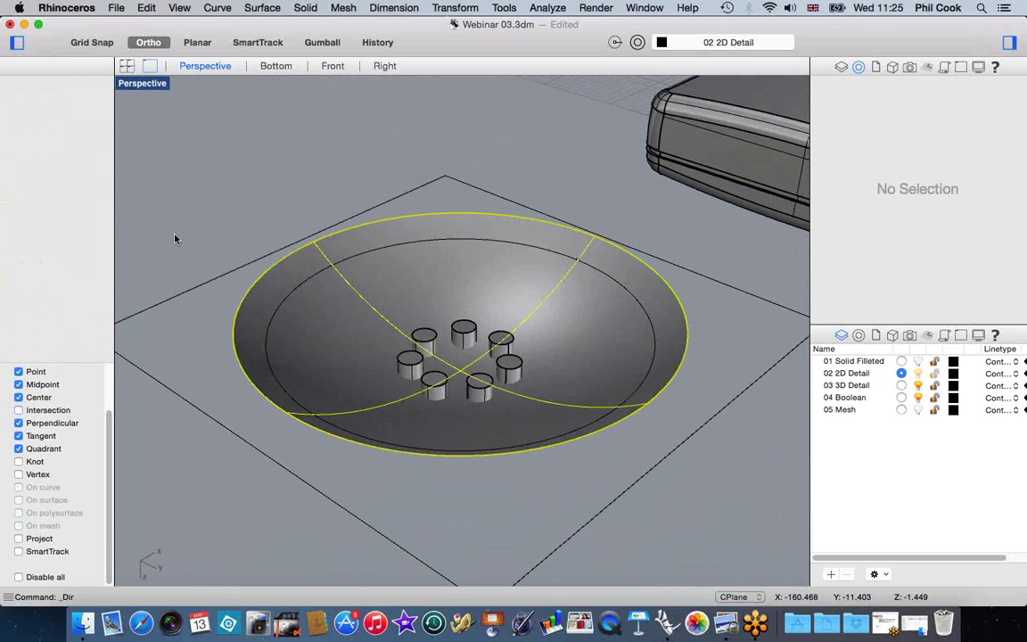
pyautogui.click(234, 169)
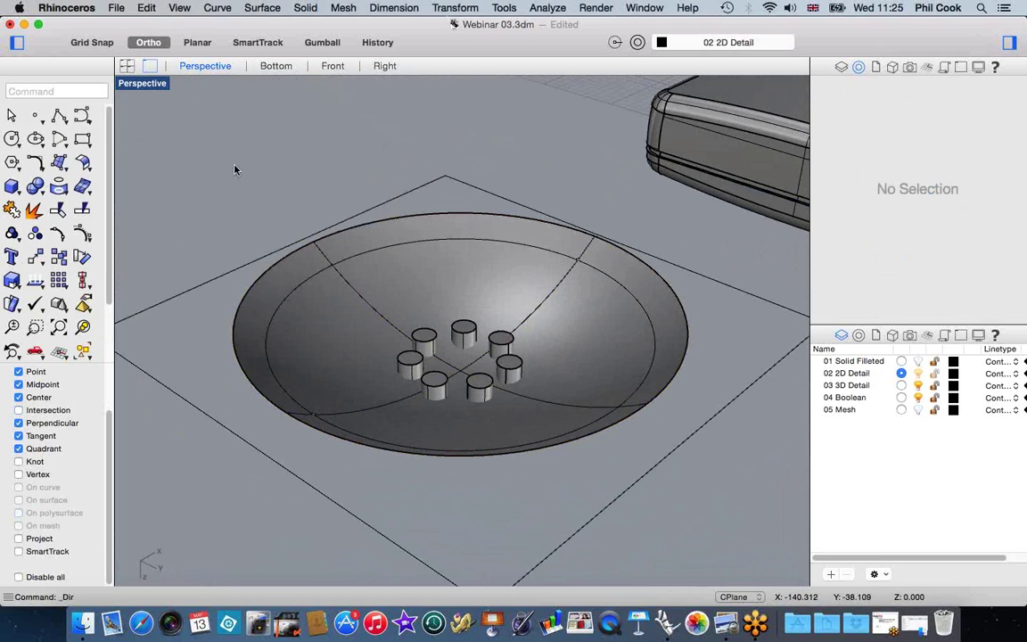
# Step: Subtract the seven small cylinders from the dome with a Boolean Difference to cut the ring of holes
pyautogui.click(303, 8)
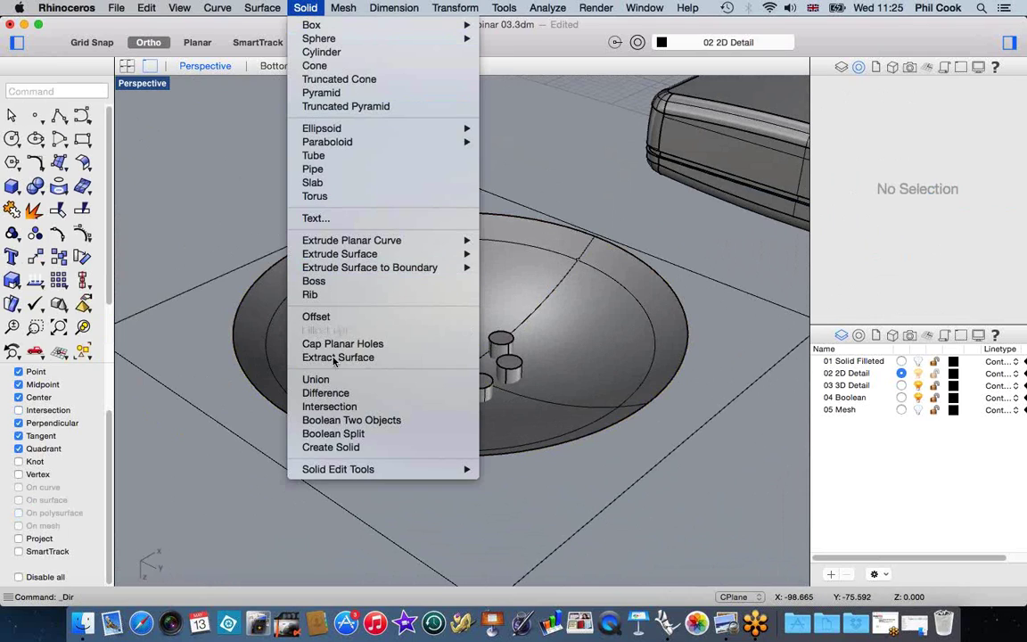
pyautogui.click(329, 393)
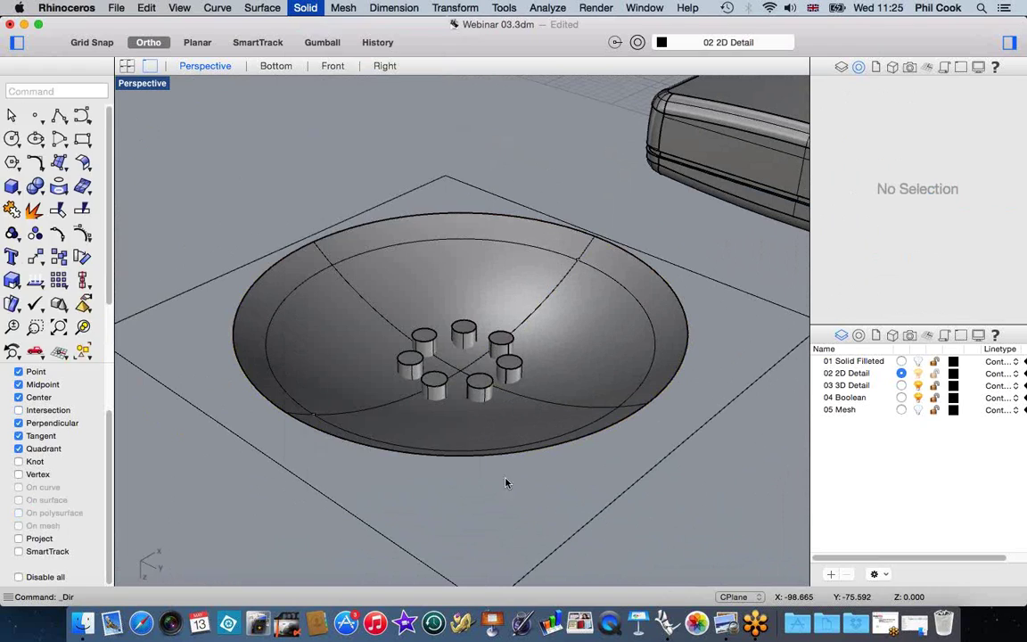
pyautogui.click(374, 367)
pyautogui.press('Return')
pyautogui.click(408, 364)
pyautogui.click(427, 342)
pyautogui.click(462, 335)
pyautogui.click(500, 342)
pyautogui.click(499, 381)
pyautogui.click(479, 387)
pyautogui.click(434, 390)
pyautogui.press('Return')
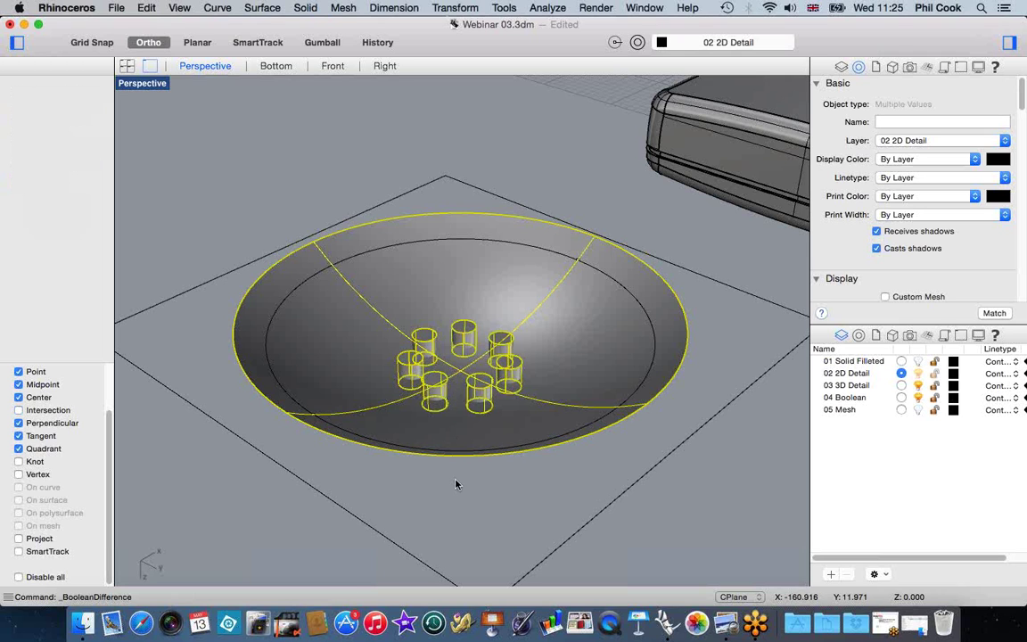
# Step: Examine the ring of holes in the dome from several angles
pyautogui.moveTo(494, 457)
pyautogui.mouseDown(button='right')
pyautogui.moveTo(504, 530)
pyautogui.moveTo(511, 456)
pyautogui.moveTo(408, 423)
pyautogui.moveTo(523, 478)
pyautogui.moveTo(472, 449)
pyautogui.moveTo(505, 462)
pyautogui.moveTo(486, 461)
pyautogui.mouseUp(button='right')
pyautogui.scroll(4, 515, 390)
pyautogui.moveTo(515, 390); pyautogui.dragTo(487, 409, button='right')
pyautogui.scroll(-4, 519, 299)
pyautogui.moveTo(629, 401); pyautogui.dragTo(631, 373, button='right')
pyautogui.scroll(2, 621, 387)
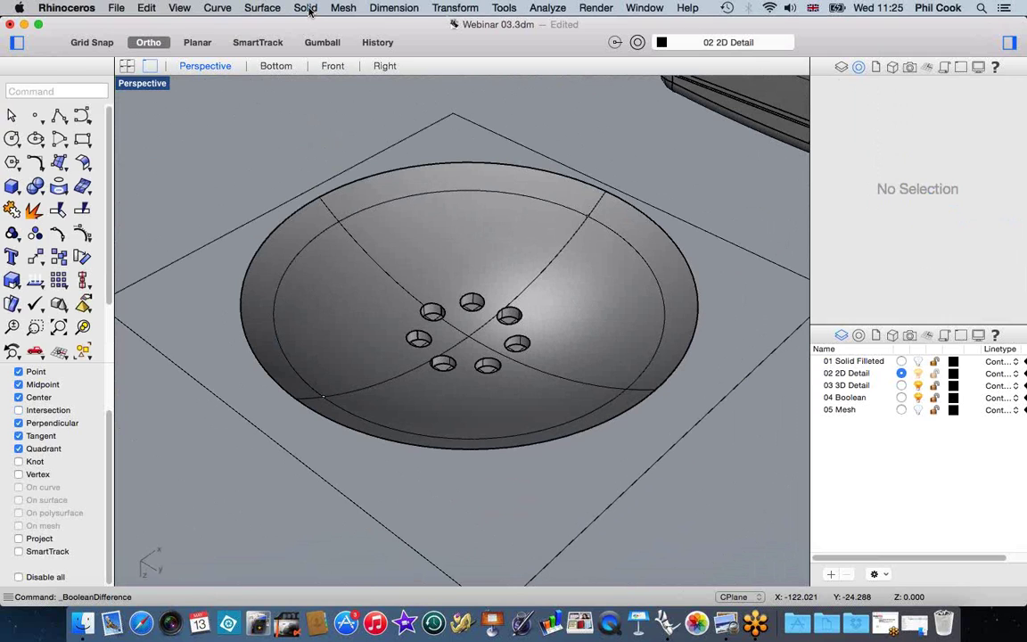
pyautogui.moveTo(437, 236); pyautogui.dragTo(493, 270, button='right')
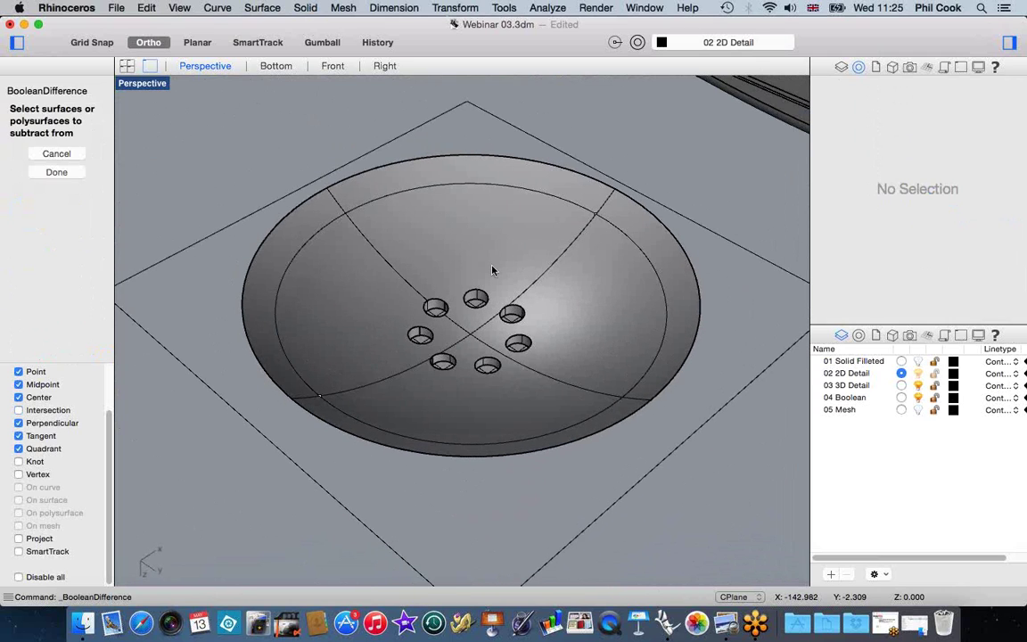
pyautogui.scroll(2, 492, 267)
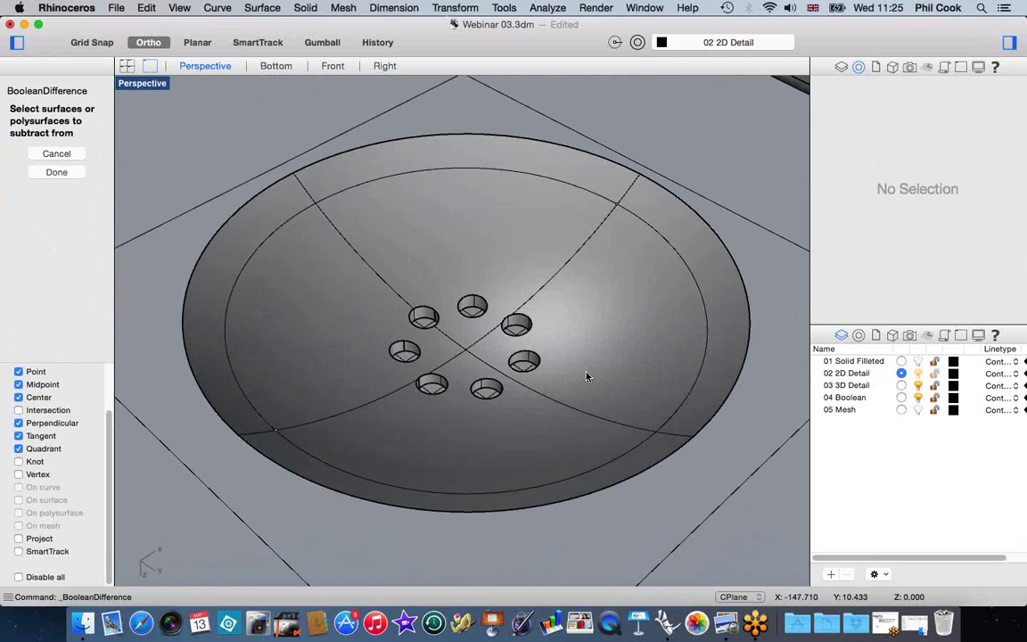
# Step: Fillet the rim edges of all seven holes in the dome with a radius of 0.2
pyautogui.click(303, 11)
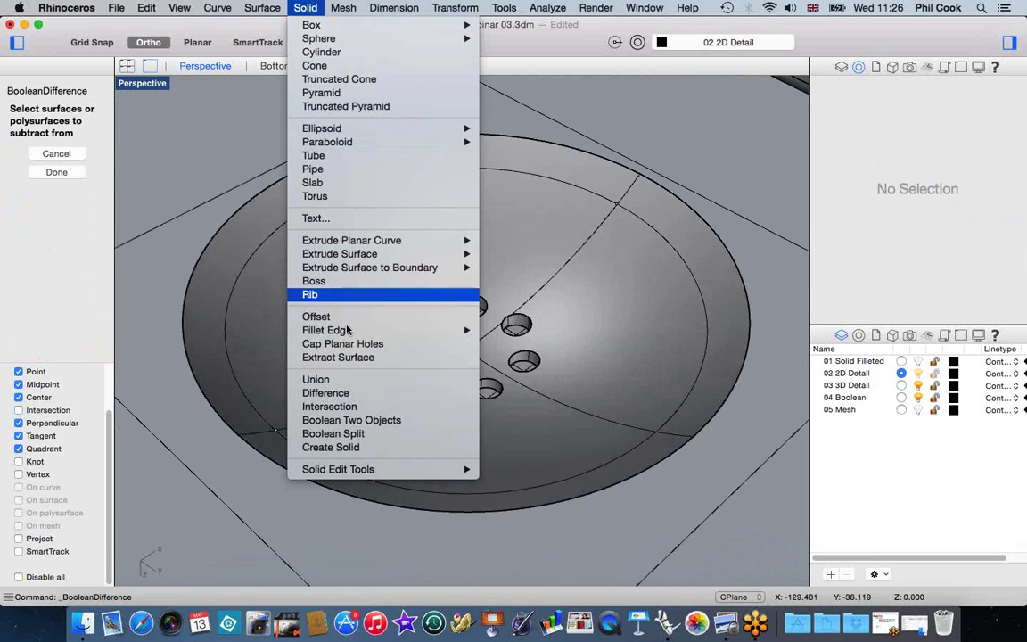
pyautogui.moveTo(347, 331)
pyautogui.click(518, 331)
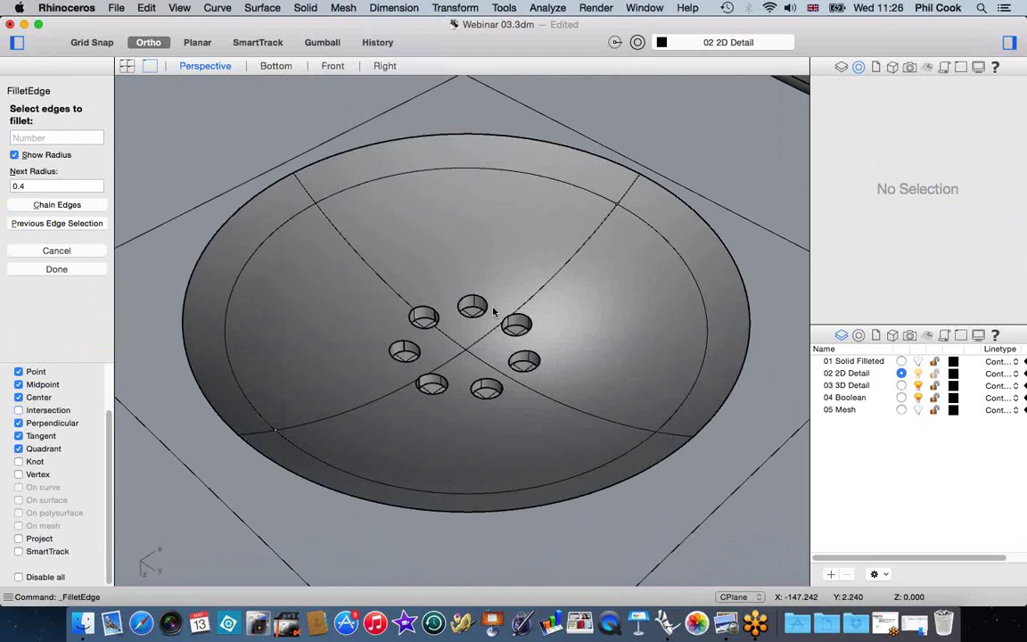
pyautogui.scroll(3, 493, 311)
pyautogui.write('0.2')
pyautogui.press('Return')
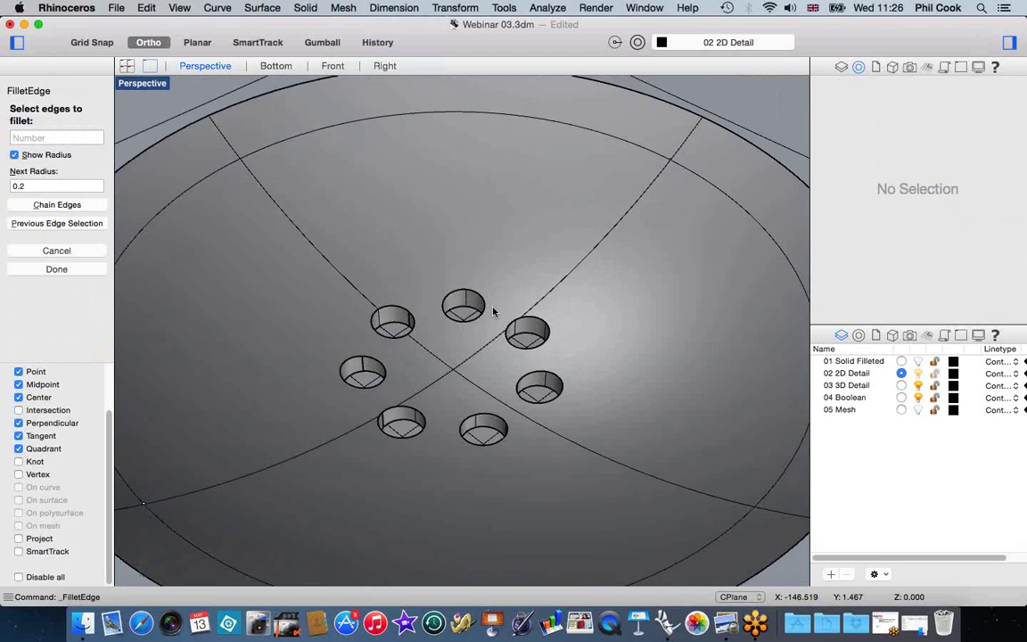
pyautogui.click(393, 308)
pyautogui.click(462, 295)
pyautogui.click(525, 320)
pyautogui.click(373, 363)
pyautogui.click(400, 410)
pyautogui.click(482, 417)
pyautogui.click(527, 380)
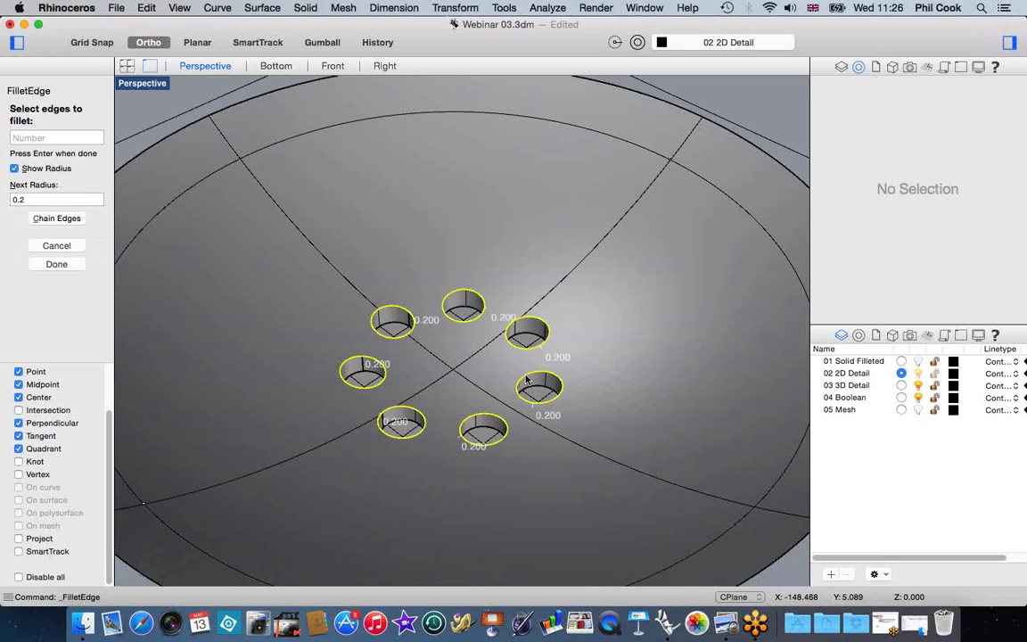
pyautogui.press('Return')
pyautogui.press('Return')
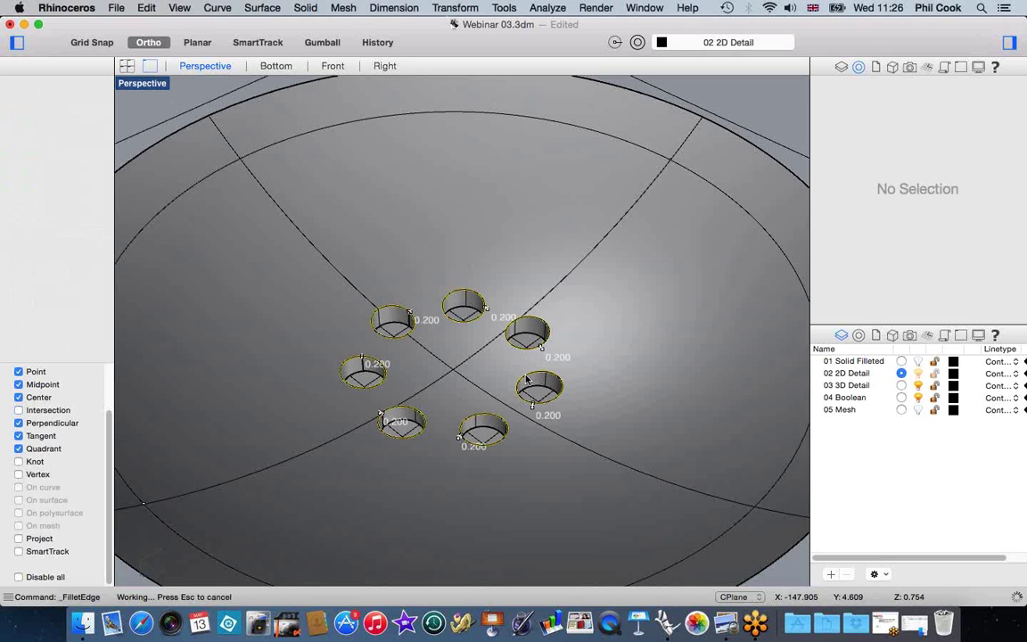
# Step: Examine the filleted dome and its rectangle together with the handset's buttonless end
pyautogui.scroll(-6, 535, 383)
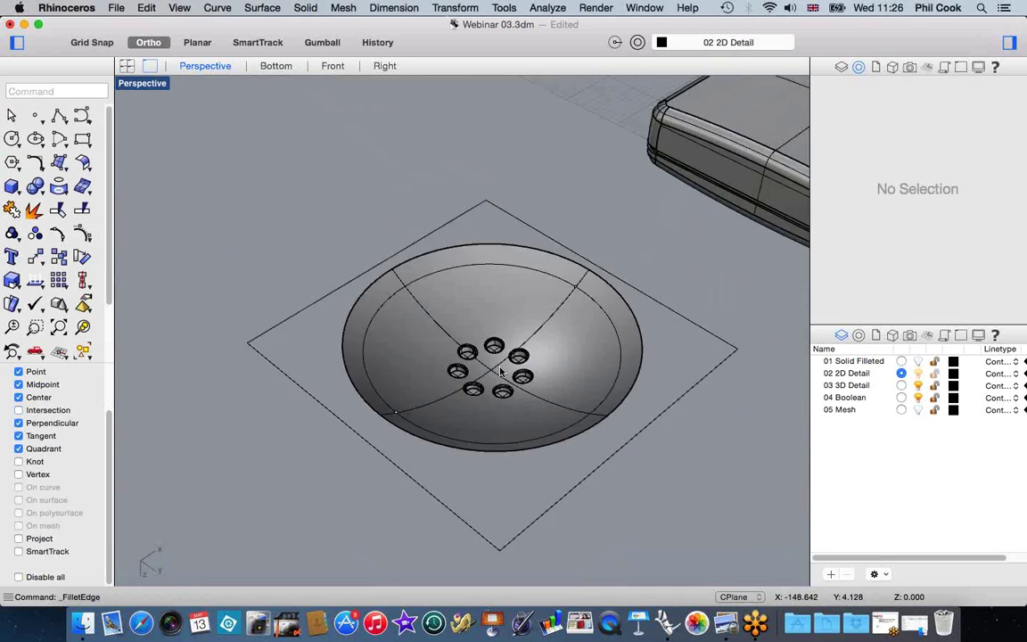
pyautogui.scroll(-3, 602, 399)
pyautogui.press('Return')
pyautogui.scroll(4, 677, 361)
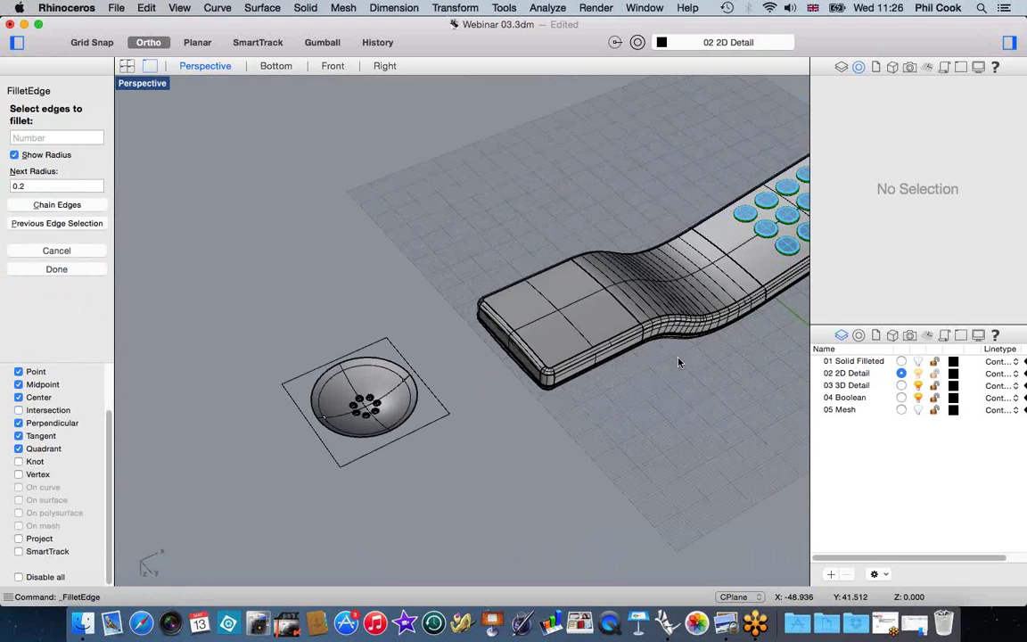
pyautogui.moveTo(603, 393); pyautogui.dragTo(183, 348, button='right')
pyautogui.scroll(2, 265, 449)
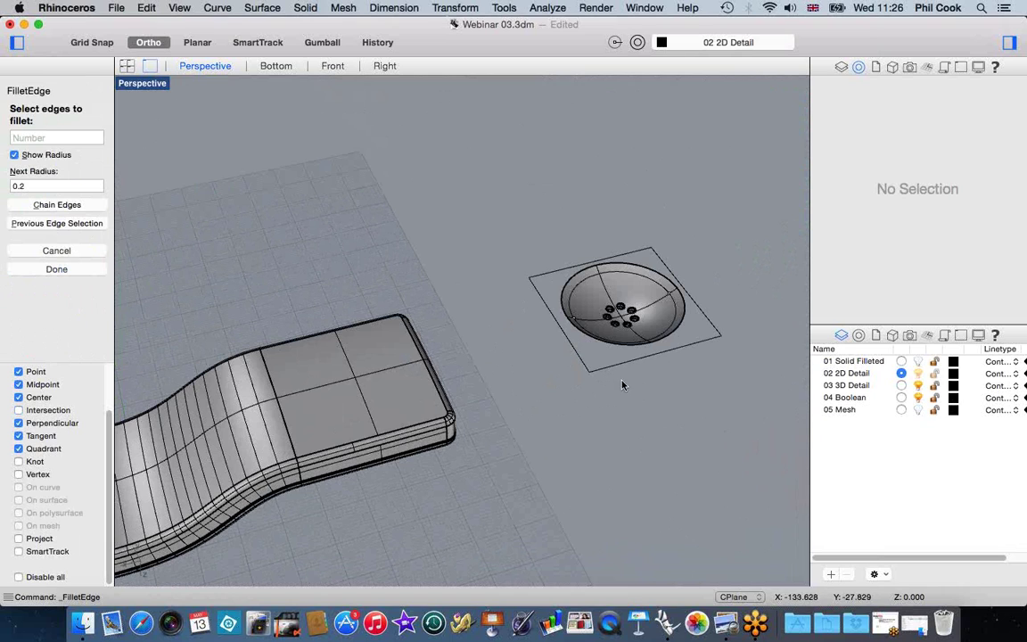
pyautogui.moveTo(661, 333); pyautogui.dragTo(212, 340, button='right')
pyautogui.moveTo(474, 410); pyautogui.dragTo(406, 497, button='right')
pyautogui.scroll(2, 405, 497)
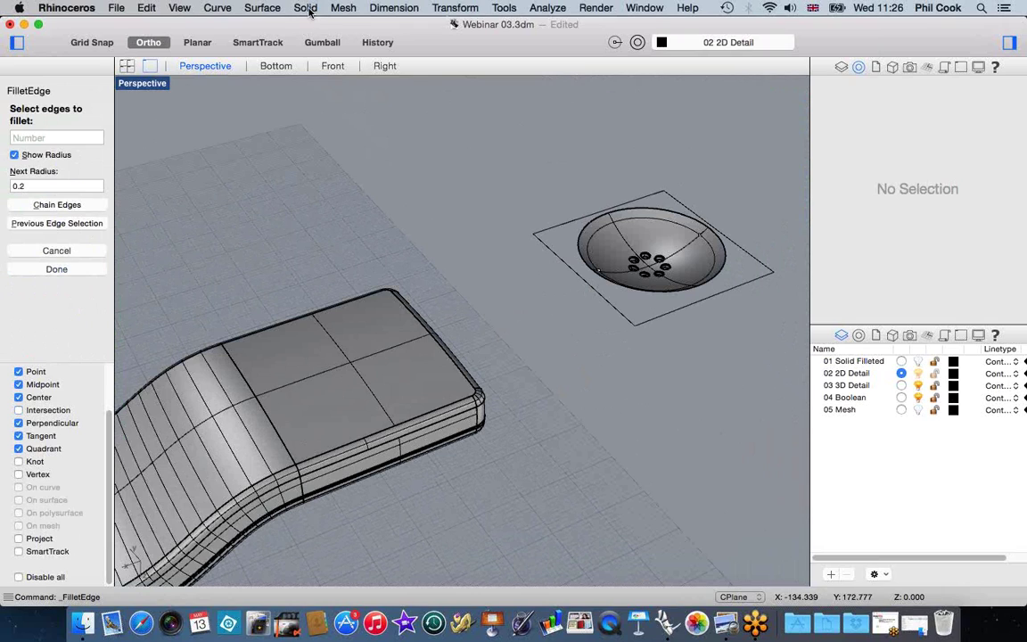
# Step: Try to flow a copy of the perforated dome along the handset's buttonless top surface, using its surrounding rectangle as the base plane, then undo it
pyautogui.click(458, 9)
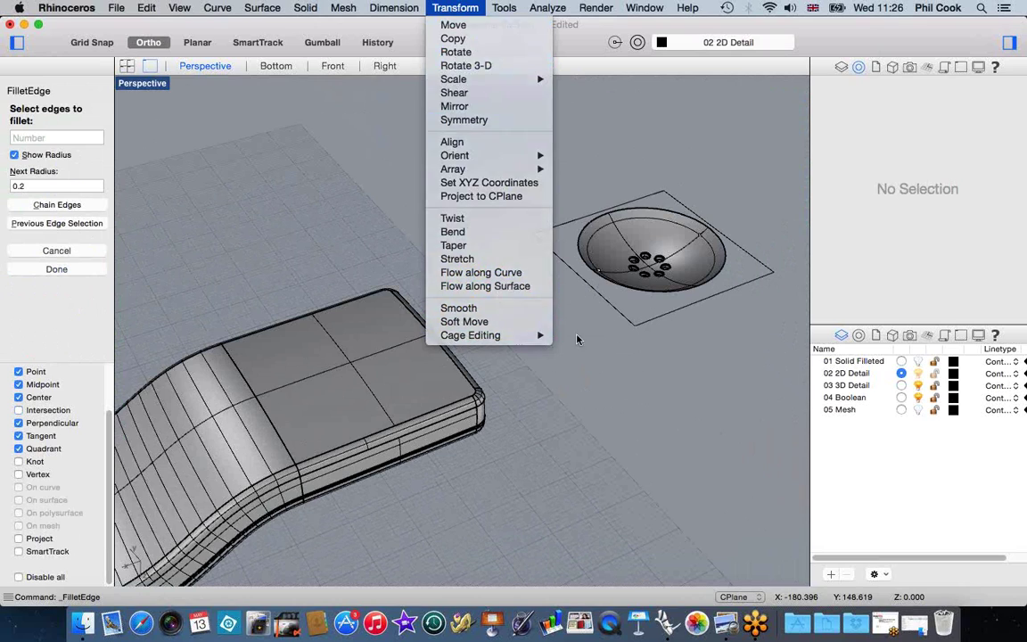
pyautogui.click(485, 286)
pyautogui.click(603, 248)
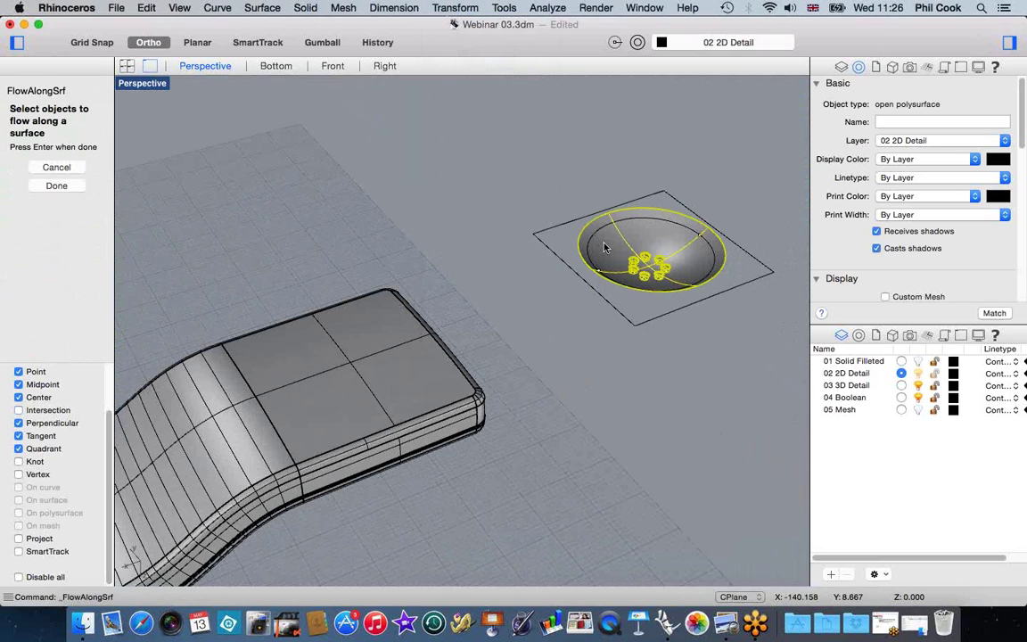
pyautogui.press('Return')
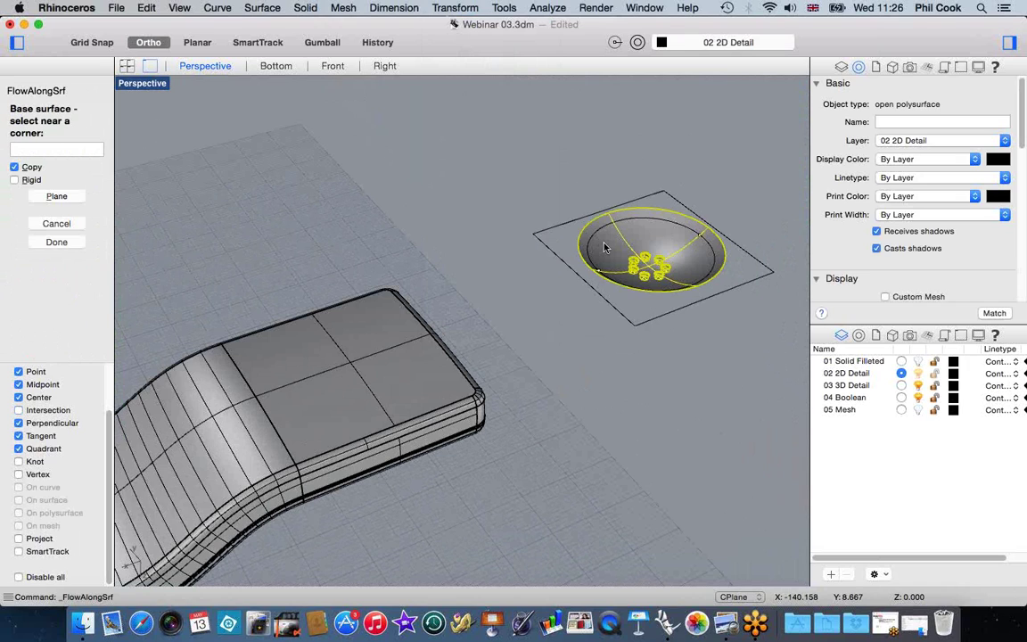
pyautogui.click(61, 196)
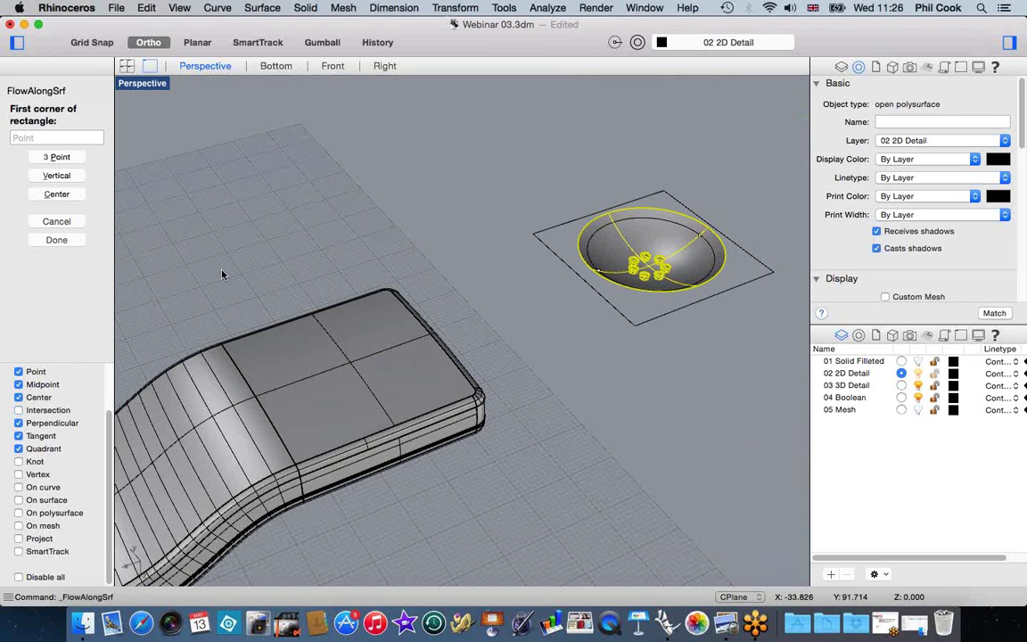
pyautogui.click(622, 335)
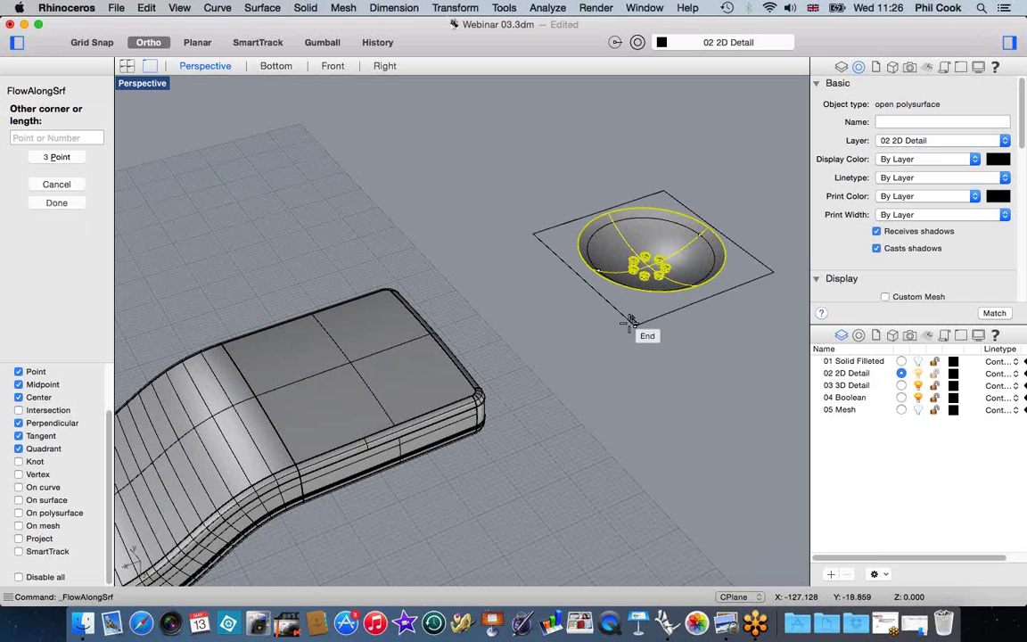
pyautogui.click(665, 192)
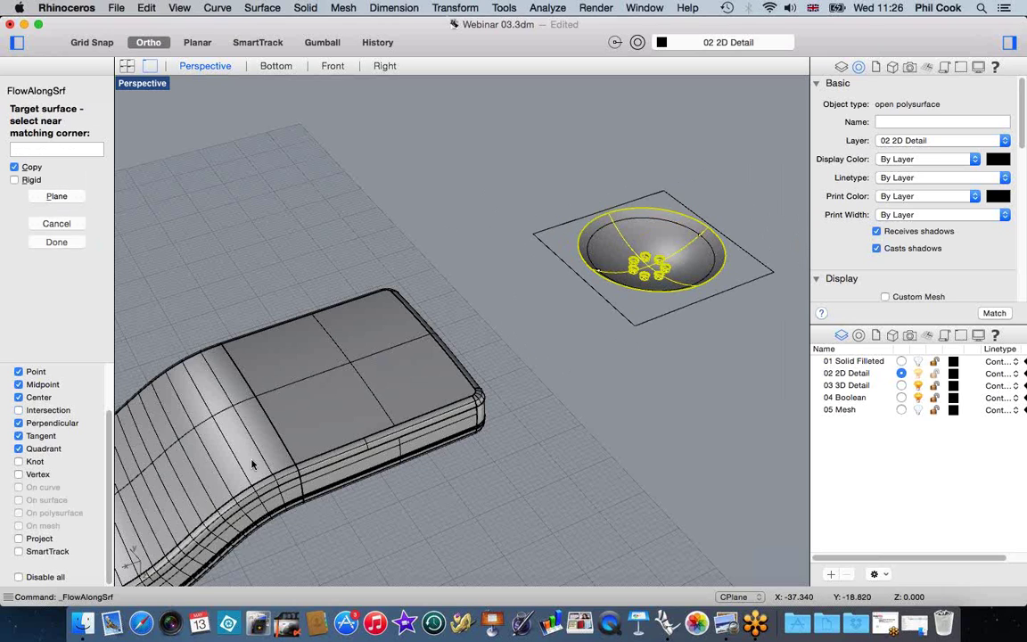
pyautogui.scroll(5, 230, 419)
pyautogui.click(337, 456)
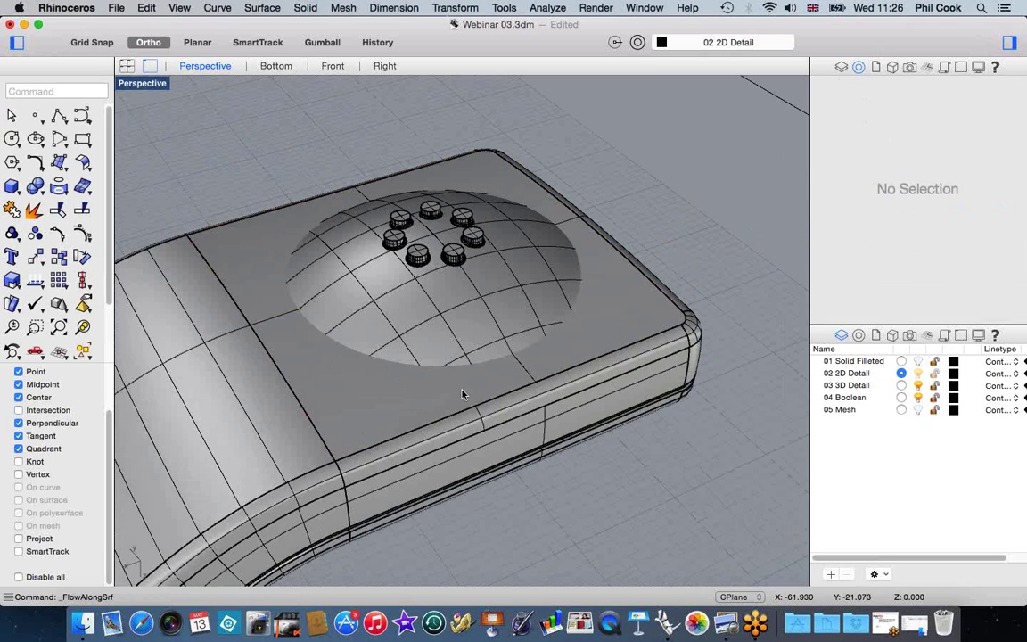
pyautogui.scroll(-5, 628, 434)
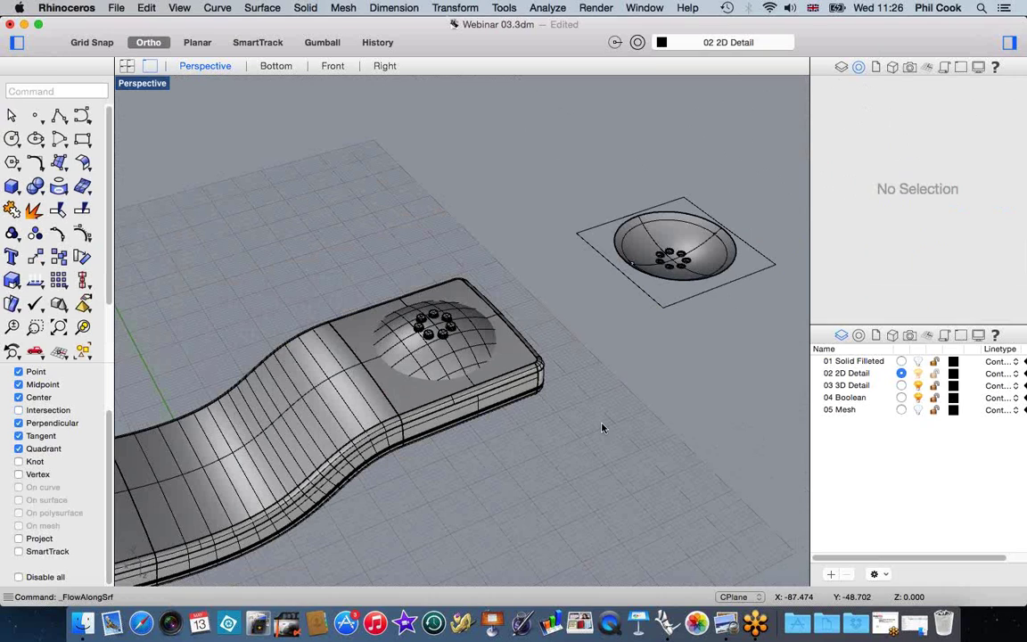
pyautogui.press('super+z')
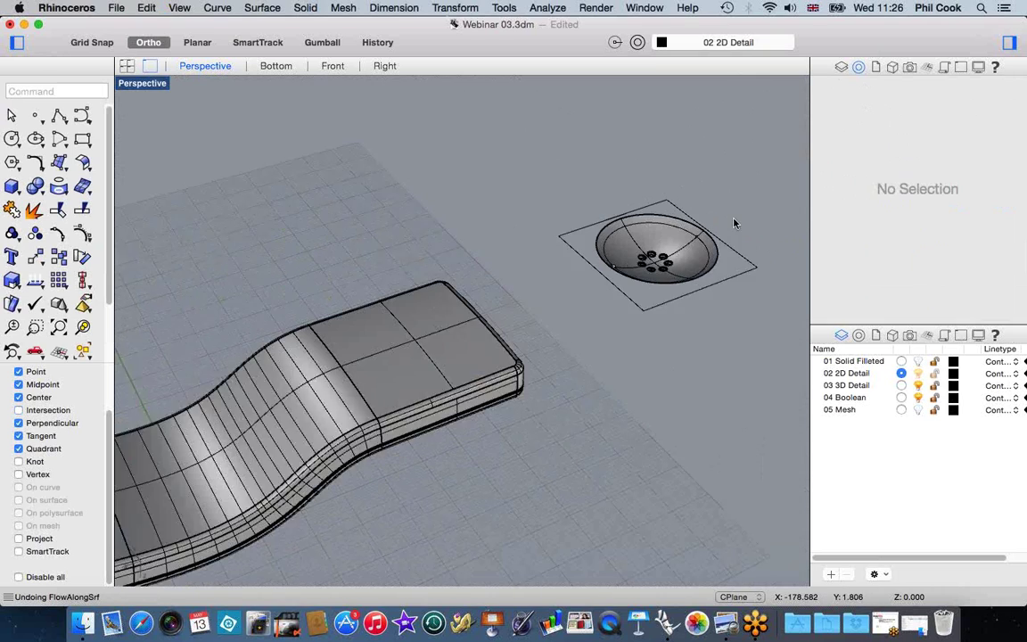
# Step: Flow a copy of the perforated dome along the handset's buttonless top surface, using its surrounding rectangle as the base plane and matching the surface's inner corner
pyautogui.scroll(2, 734, 223)
pyautogui.scroll(-2, 568, 211)
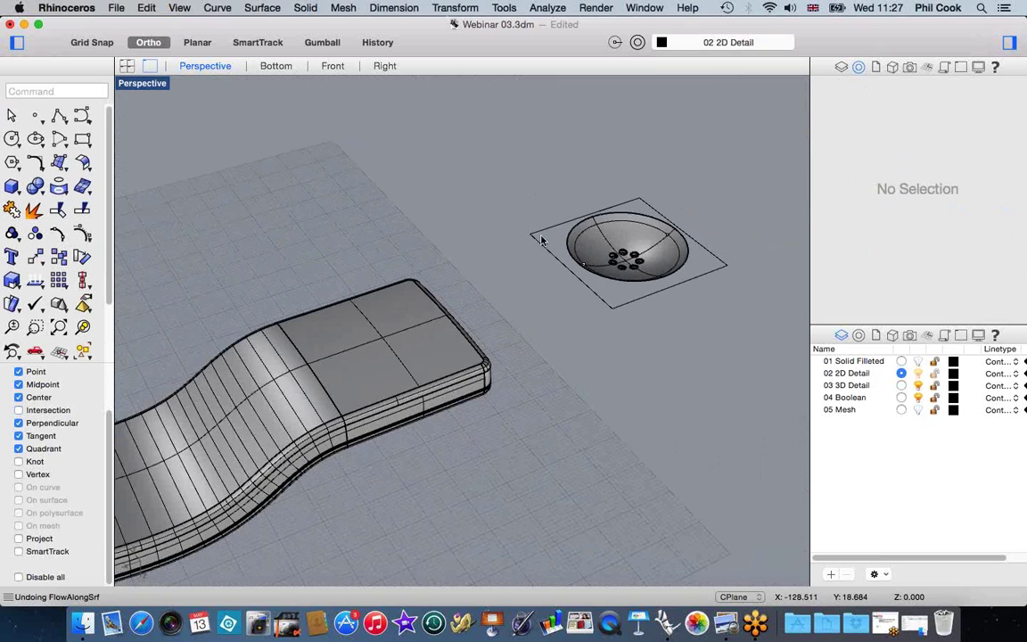
pyautogui.click(591, 248)
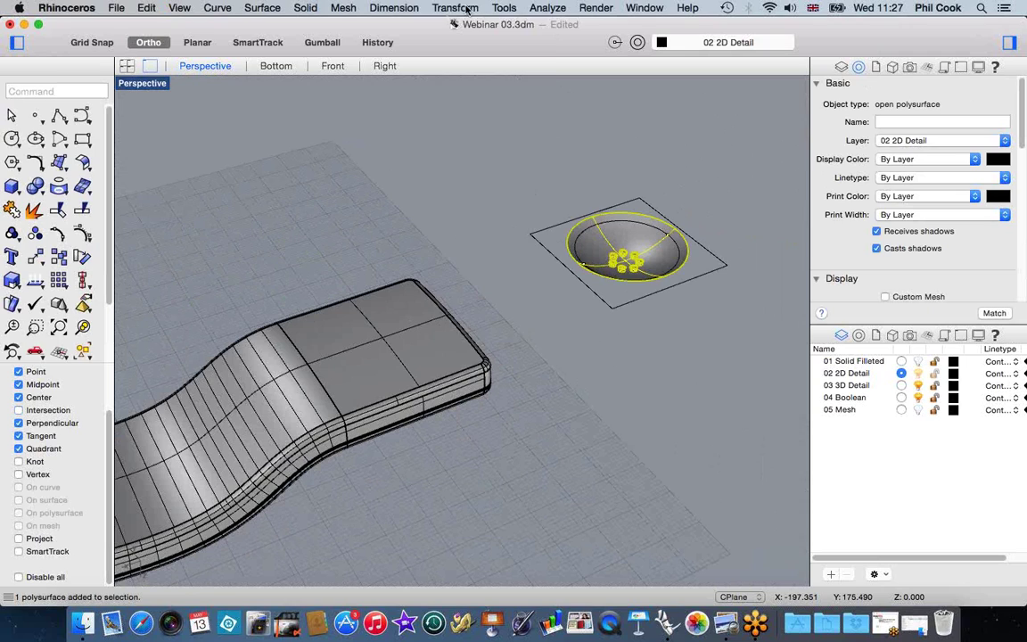
pyautogui.click(455, 8)
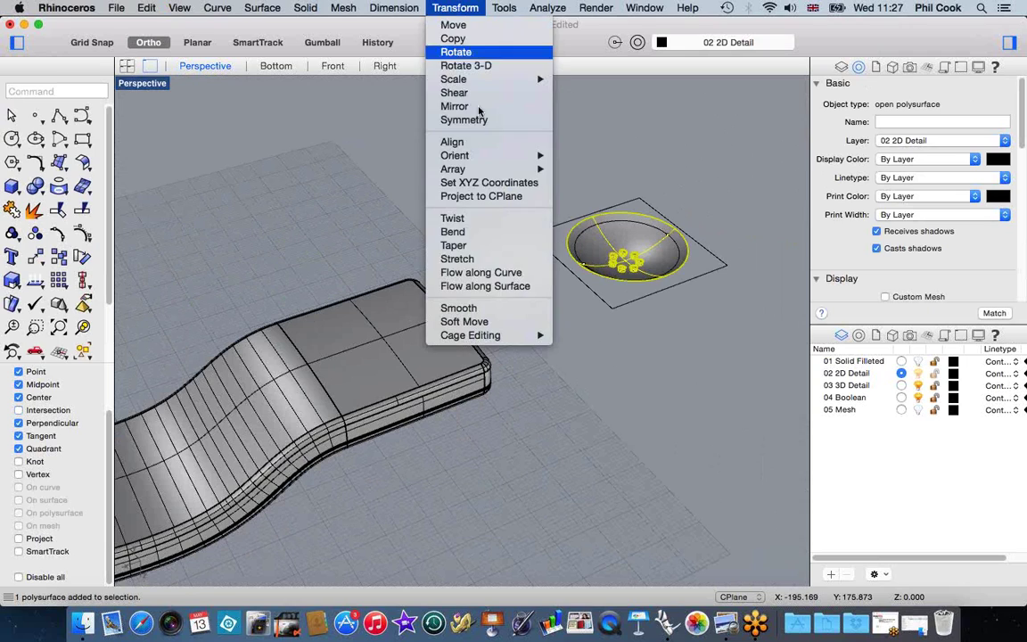
pyautogui.click(470, 286)
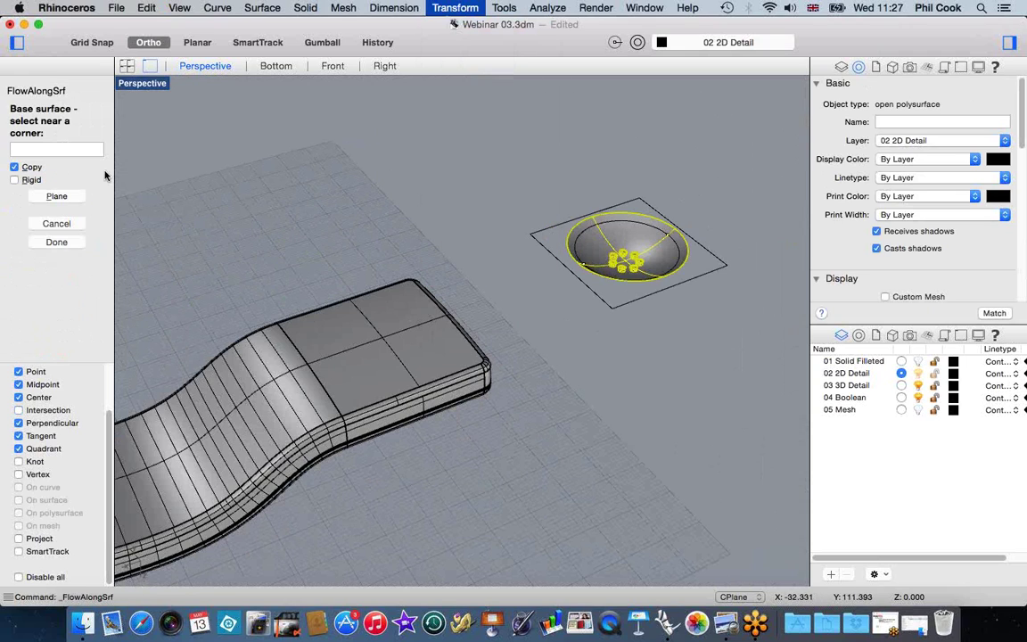
pyautogui.click(57, 197)
pyautogui.click(612, 305)
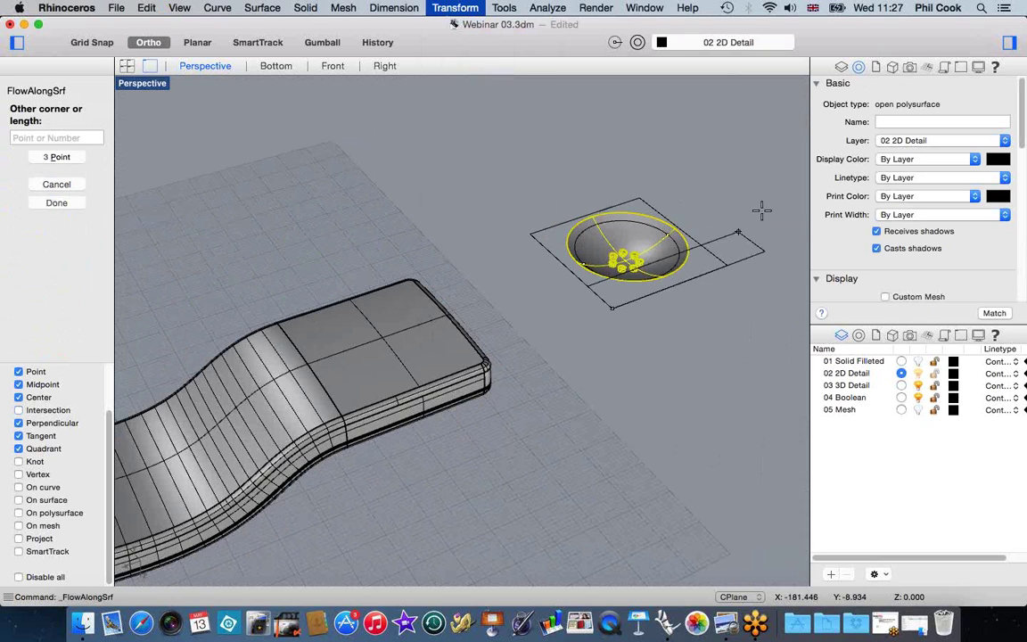
pyautogui.click(638, 198)
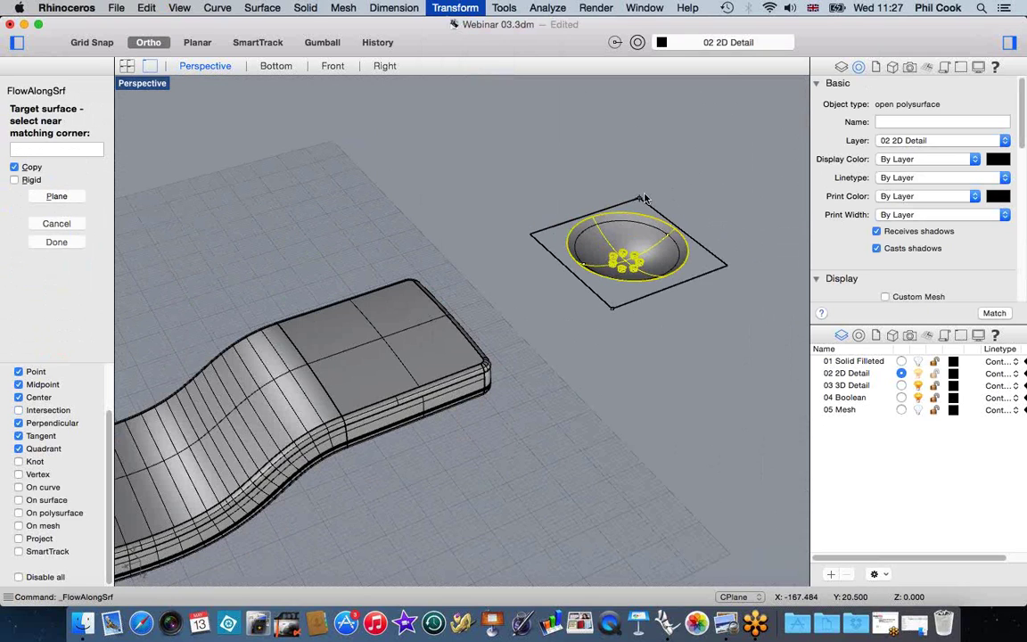
pyautogui.click(291, 331)
pyautogui.moveTo(495, 390); pyautogui.dragTo(545, 382, button='right')
pyautogui.scroll(5, 556, 414)
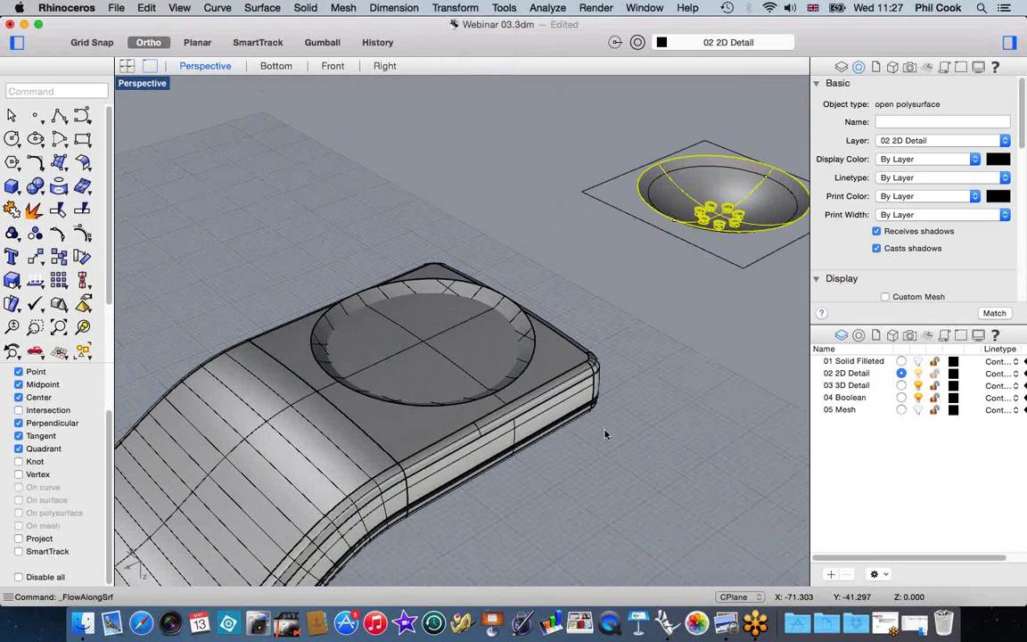
pyautogui.click(654, 485)
# Step: Move the flowed dome on the handset's buttonless end to the 04 Boolean layer
pyautogui.moveTo(534, 442); pyautogui.dragTo(412, 332, button='right')
pyautogui.scroll(-4, 579, 376)
pyautogui.click(454, 353)
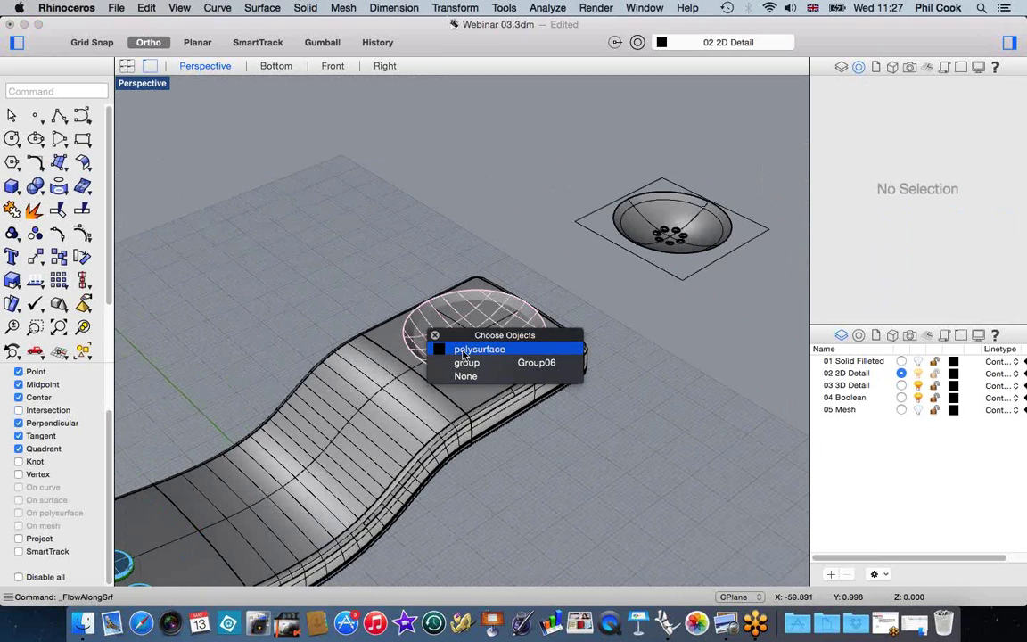
pyautogui.click(478, 350)
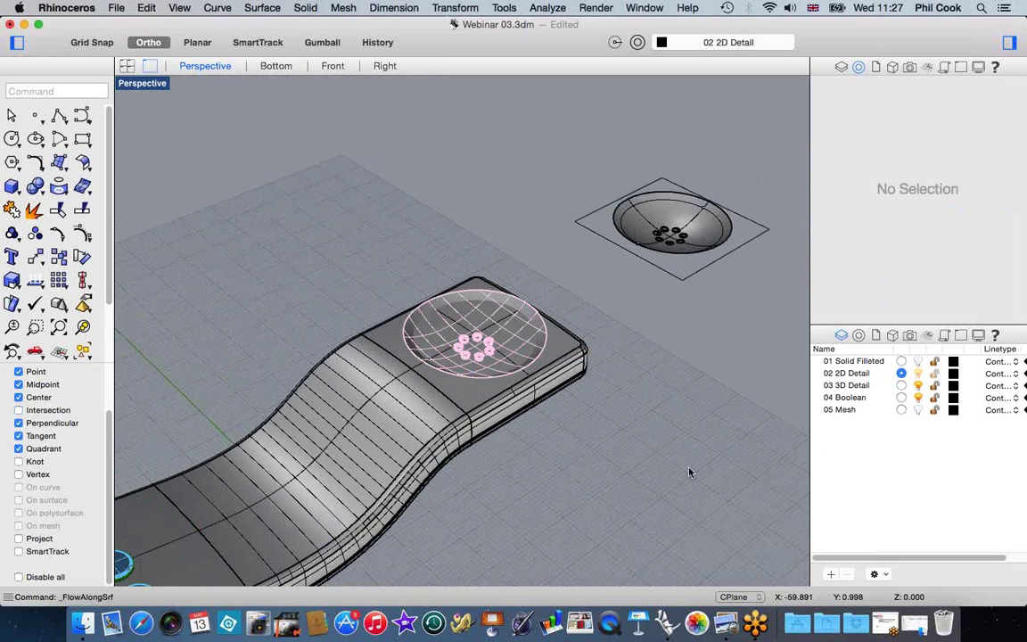
pyautogui.rightClick(861, 403)
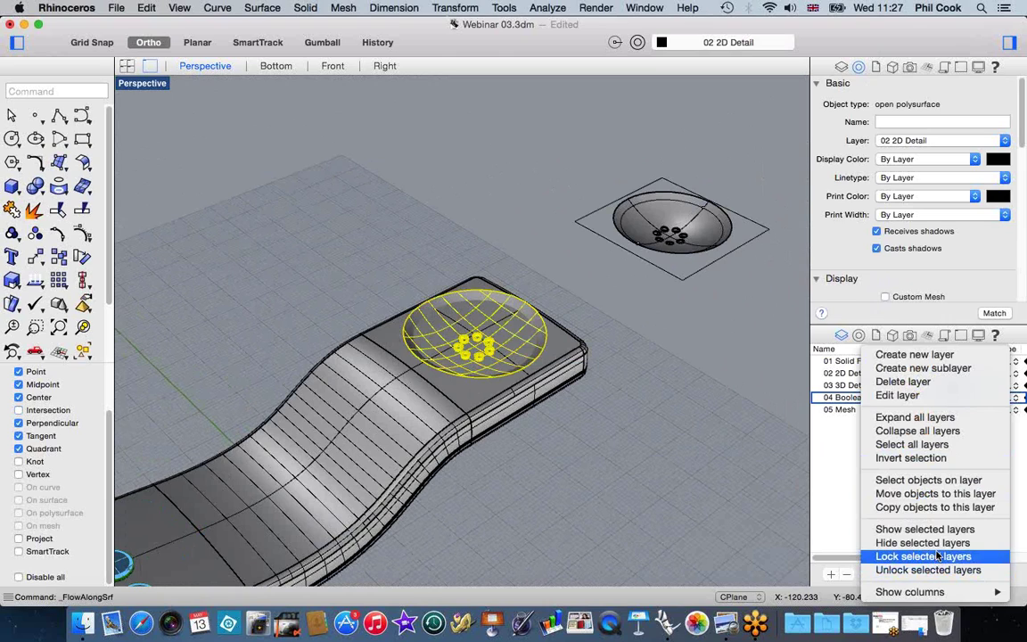
pyautogui.click(923, 499)
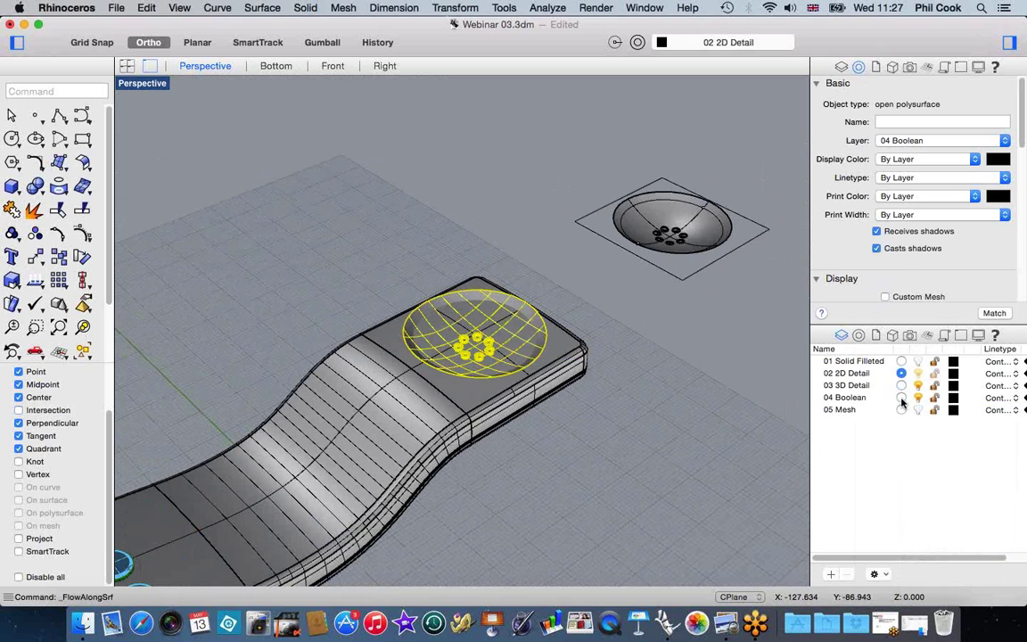
# Step: Make 04 Boolean the current layer and hide the 02 2D Detail and 03 3D Detail layers
pyautogui.click(918, 373)
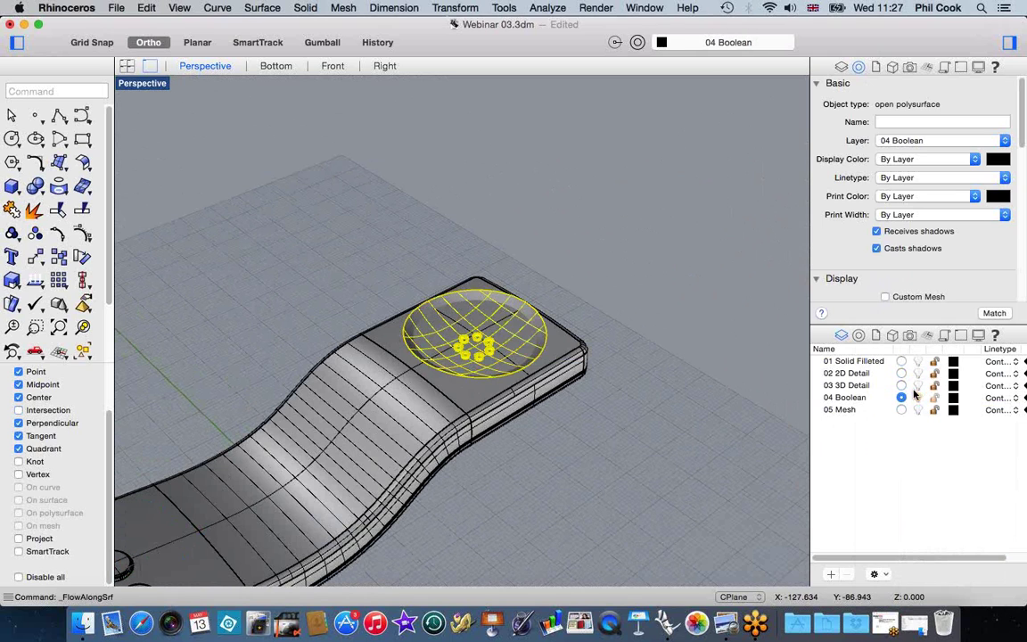
pyautogui.click(670, 376)
pyautogui.scroll(-5, 630, 316)
pyautogui.moveTo(700, 390); pyautogui.dragTo(535, 356, button='right')
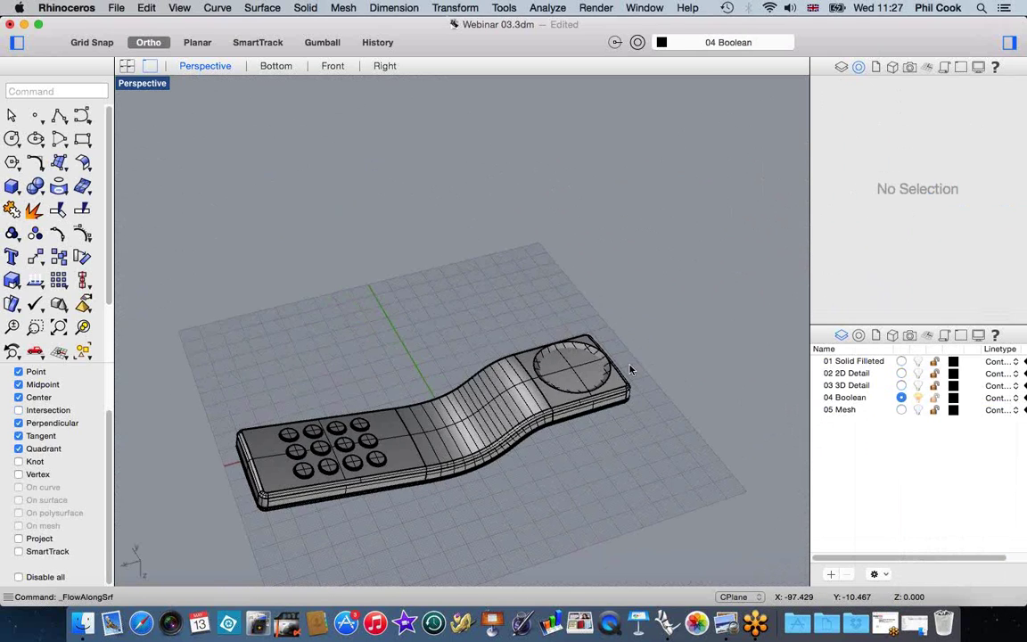
# Step: Combine the handset and the flowed dome with Boolean Two Objects, cycling through the results and accepting the Intersection that leaves the perforated recess
pyautogui.scroll(5, 525, 352)
pyautogui.scroll(2, 524, 352)
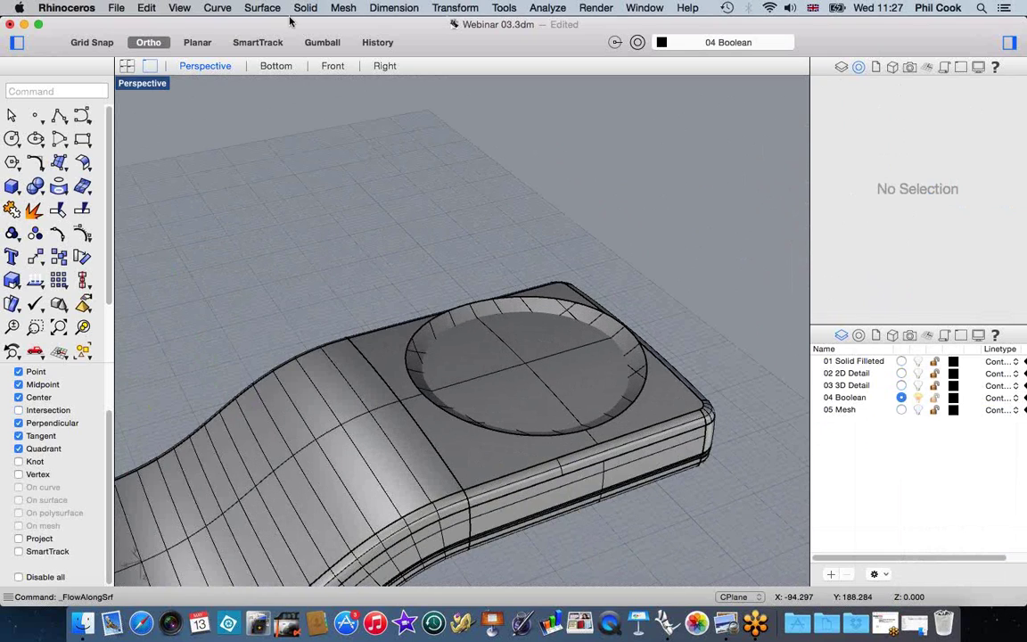
pyautogui.click(305, 9)
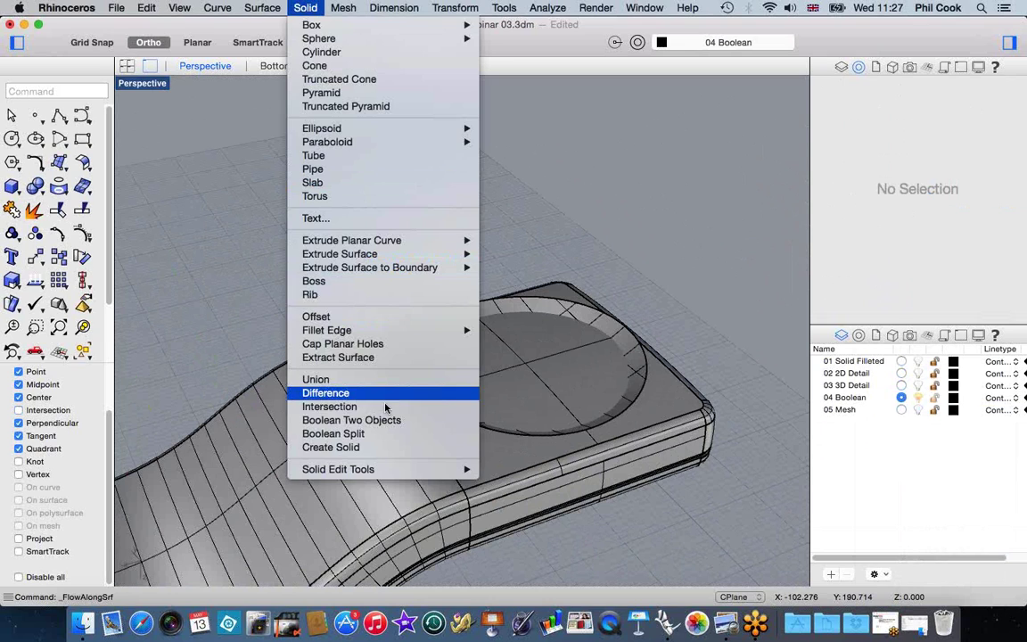
pyautogui.click(351, 420)
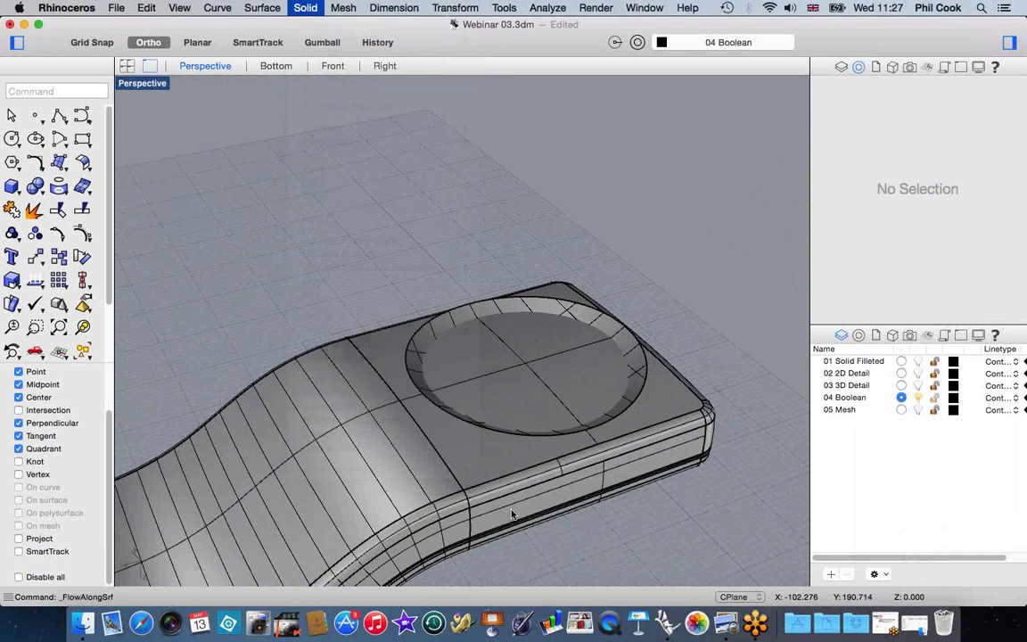
pyautogui.click(375, 349)
pyautogui.click(426, 340)
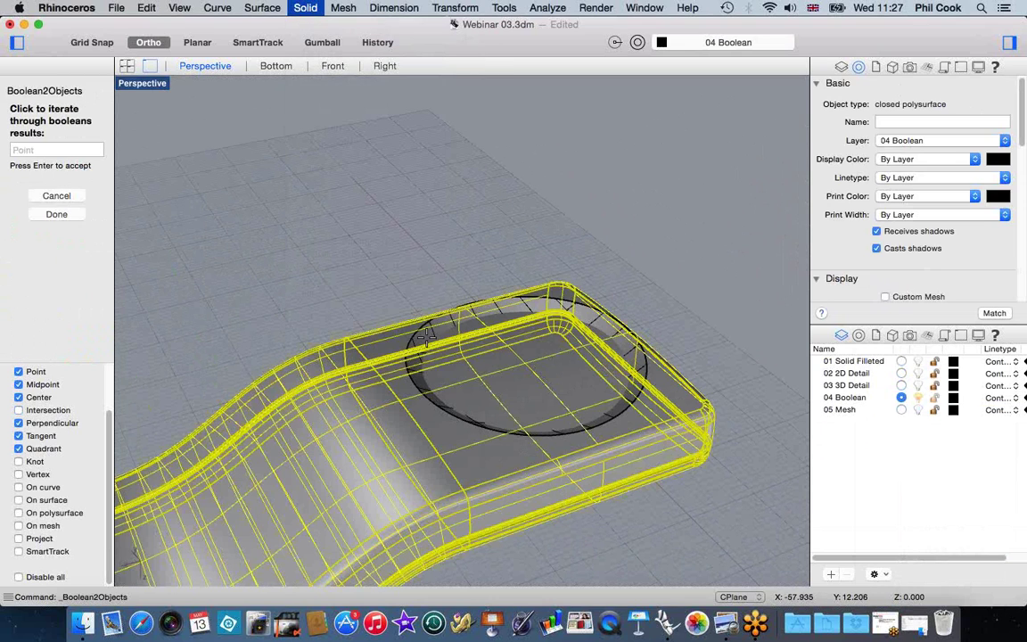
pyautogui.click(358, 306)
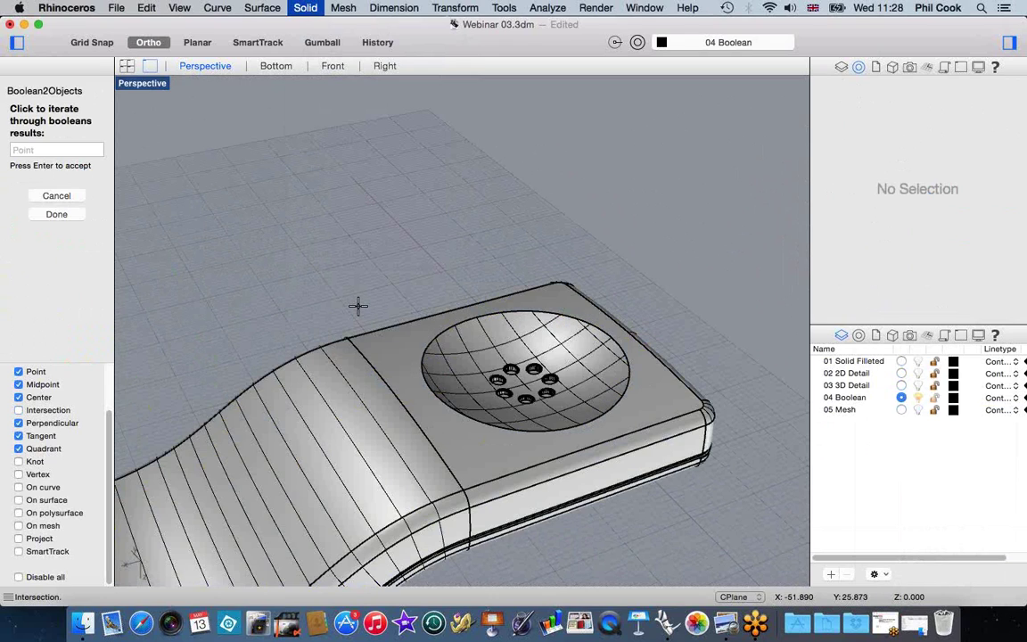
pyautogui.click(357, 305)
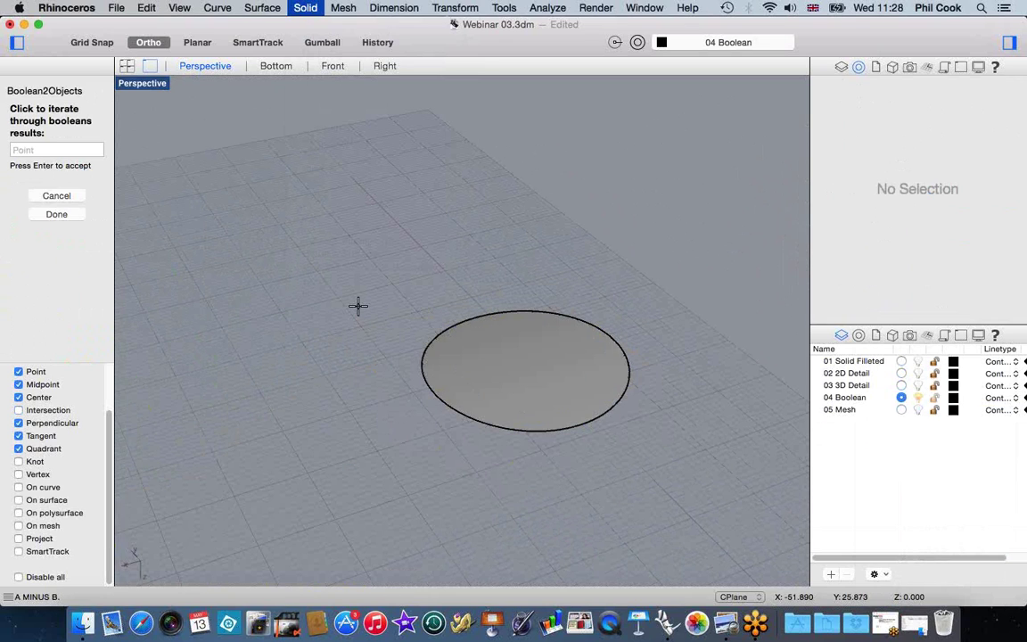
pyautogui.click(357, 306)
pyautogui.click(358, 306)
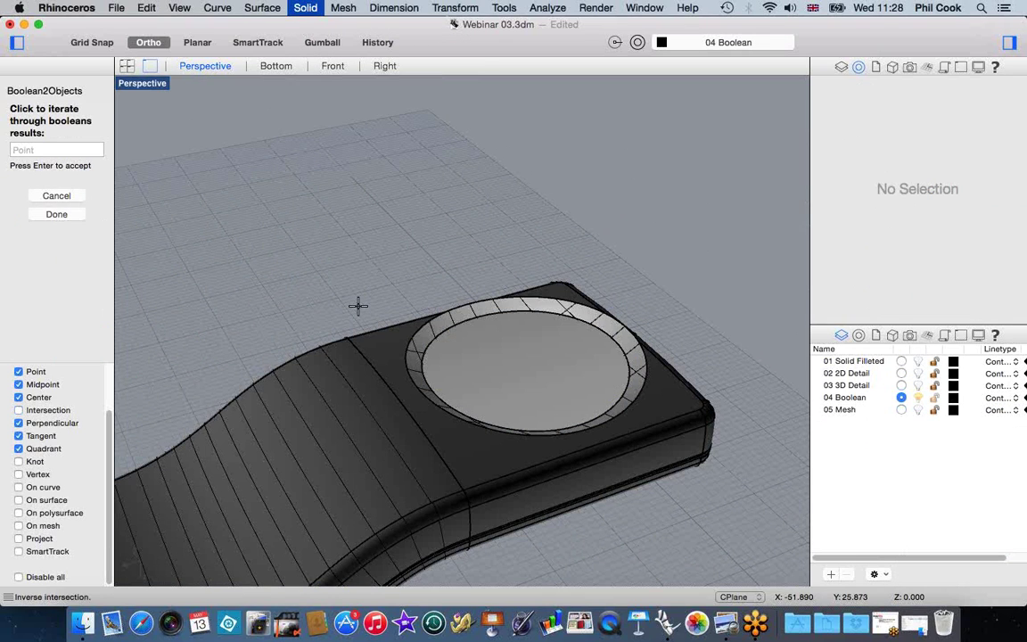
pyautogui.click(357, 305)
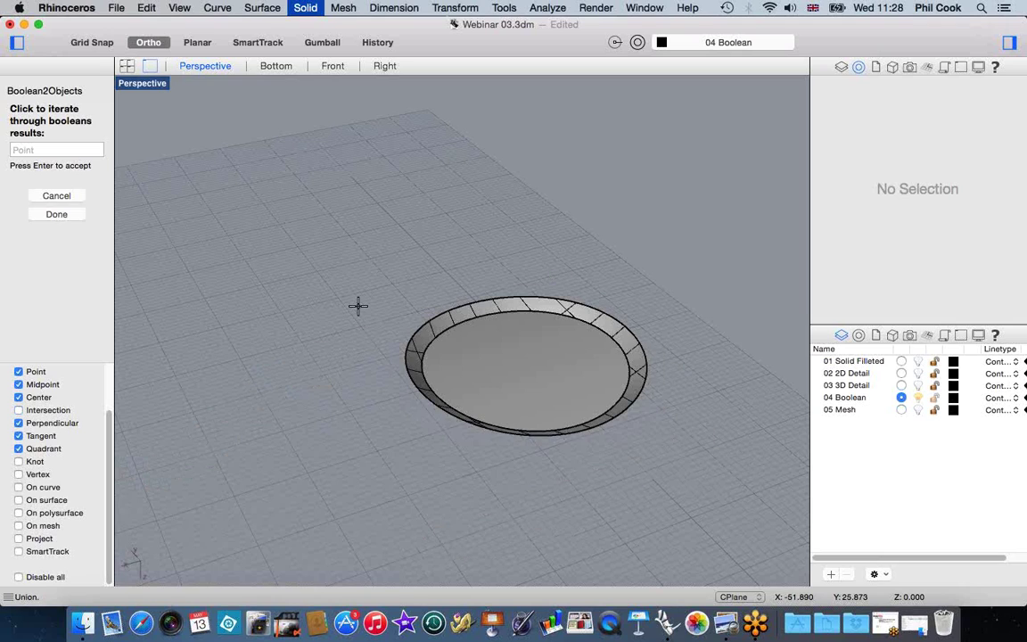
pyautogui.click(357, 306)
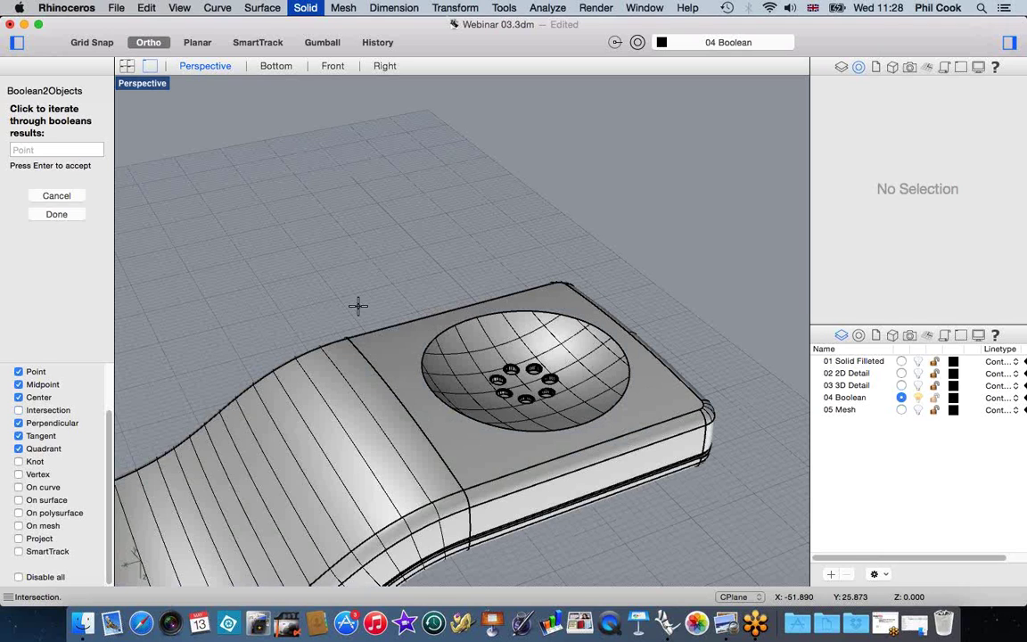
pyautogui.press('Return')
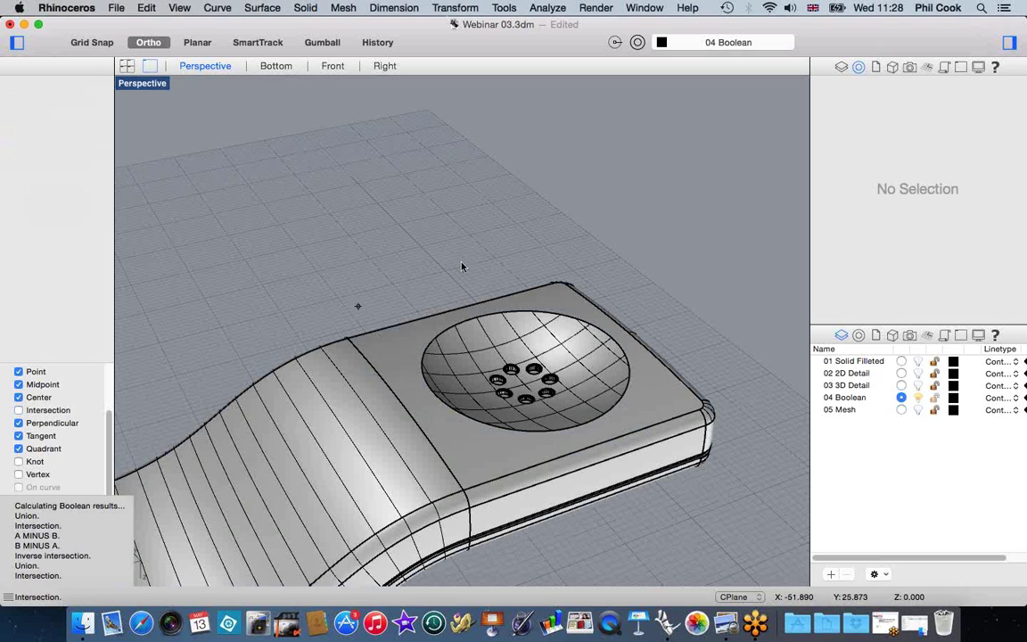
# Step: Examine the whole handset from several angles and check its polysurface for naked edges with the edge analysis
pyautogui.scroll(-10, 566, 270)
pyautogui.moveTo(571, 274); pyautogui.dragTo(471, 233, button='right')
pyautogui.scroll(3, 544, 236)
pyautogui.moveTo(614, 300); pyautogui.dragTo(580, 347, button='right')
pyautogui.scroll(3, 530, 325)
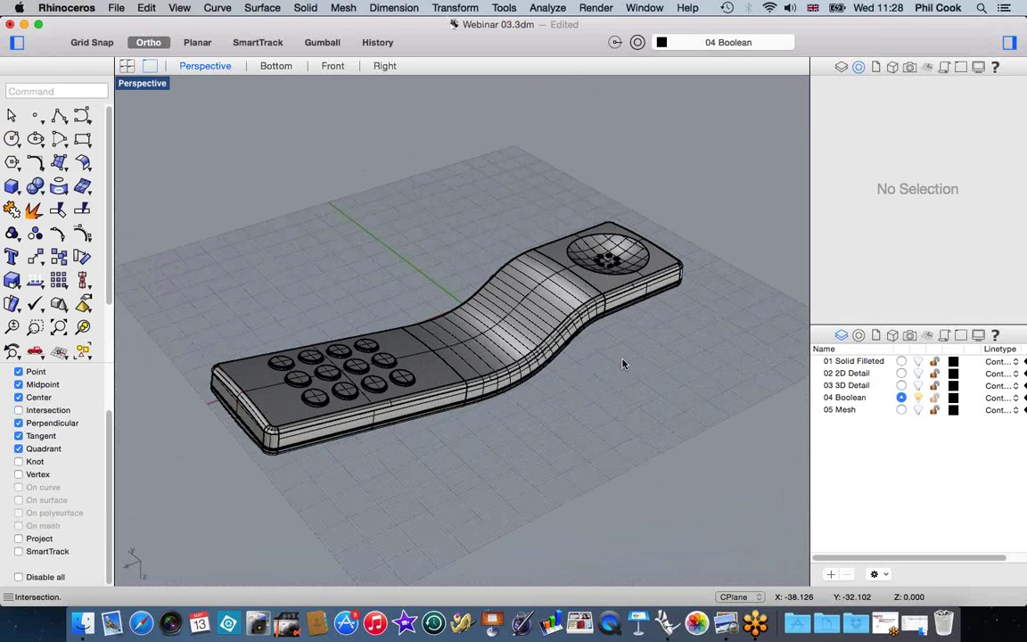
pyautogui.moveTo(608, 378); pyautogui.dragTo(634, 304, button='right')
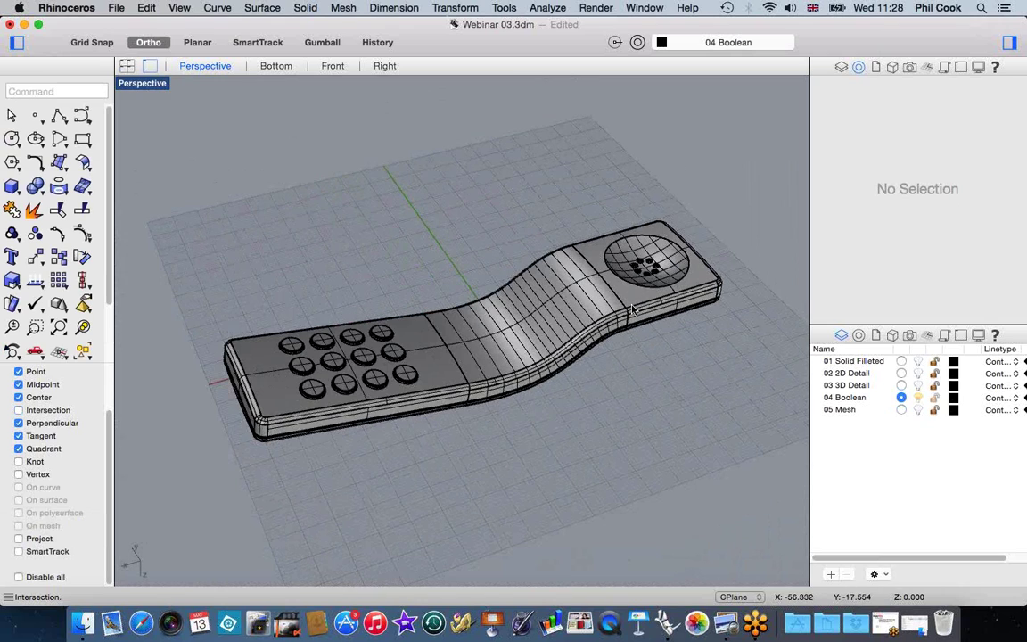
pyautogui.click(634, 304)
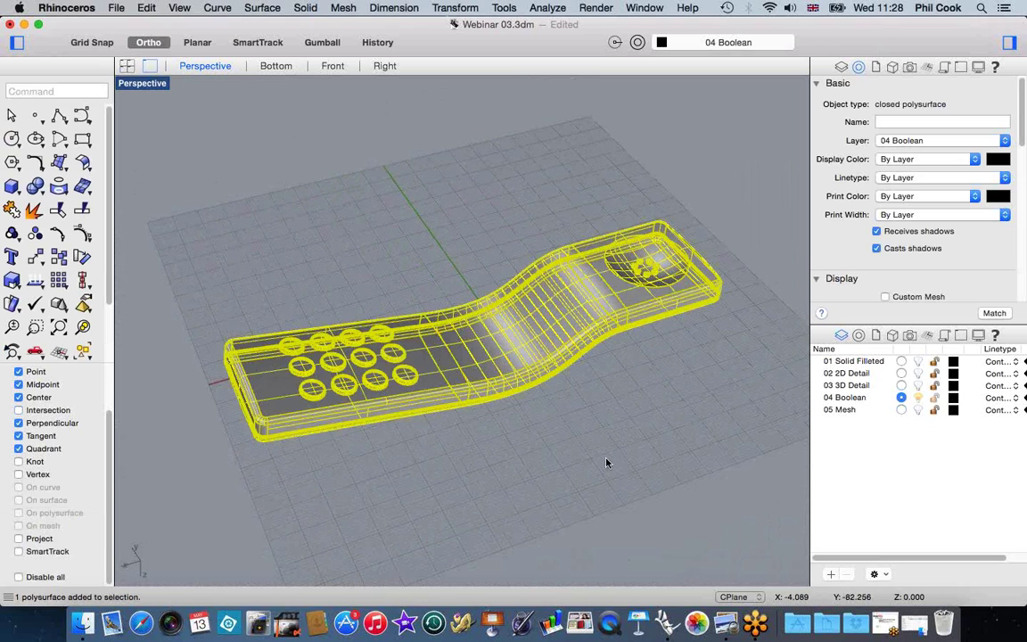
pyautogui.moveTo(605, 446); pyautogui.dragTo(575, 428, button='right')
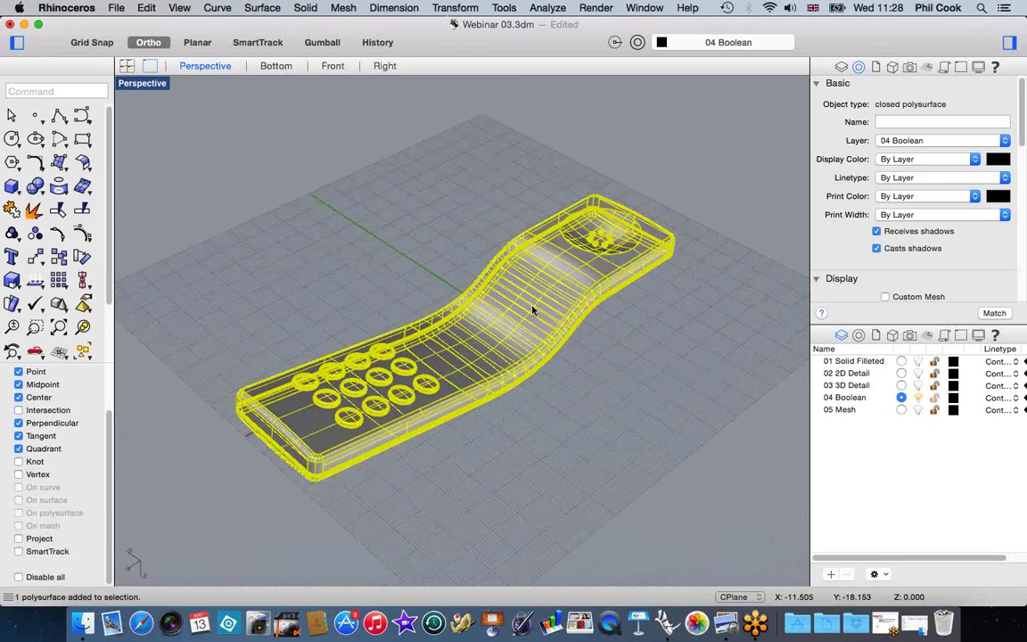
pyautogui.click(547, 8)
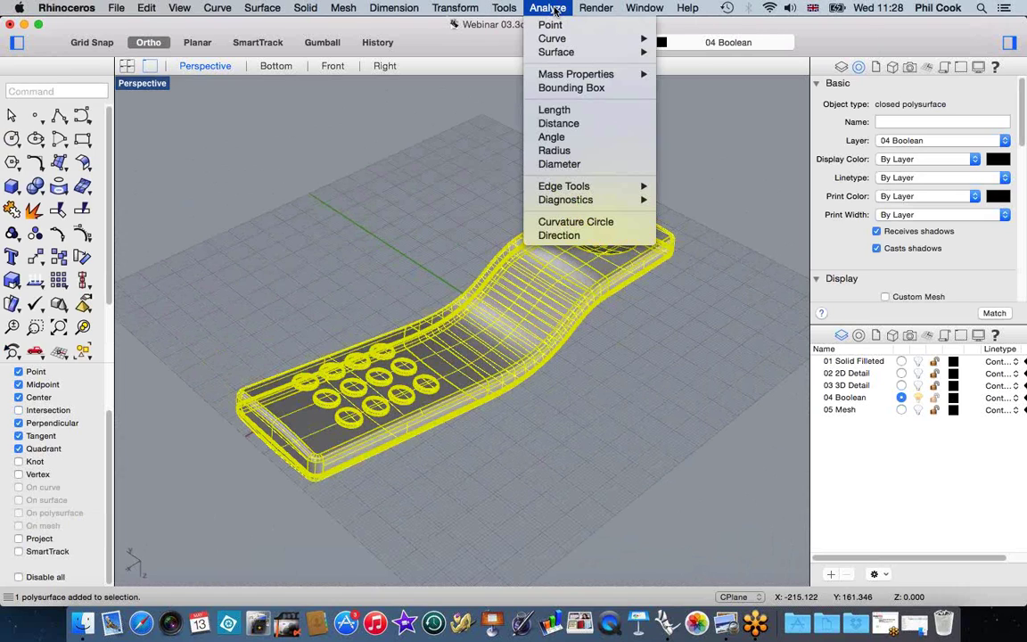
pyautogui.moveTo(624, 186)
pyautogui.click(684, 186)
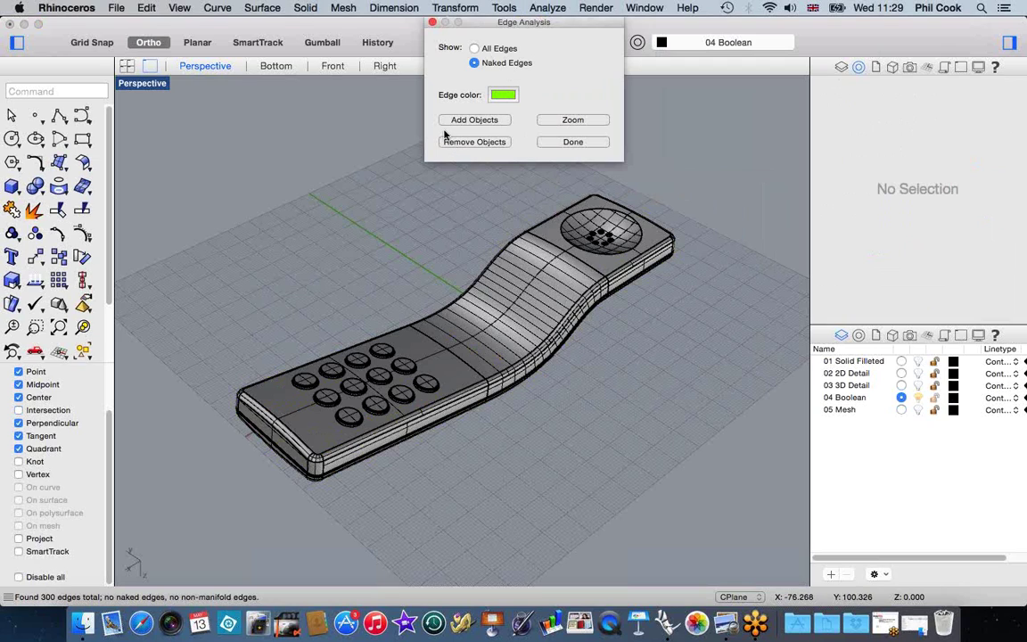
pyautogui.click(569, 141)
pyautogui.moveTo(427, 255); pyautogui.dragTo(499, 356, button='right')
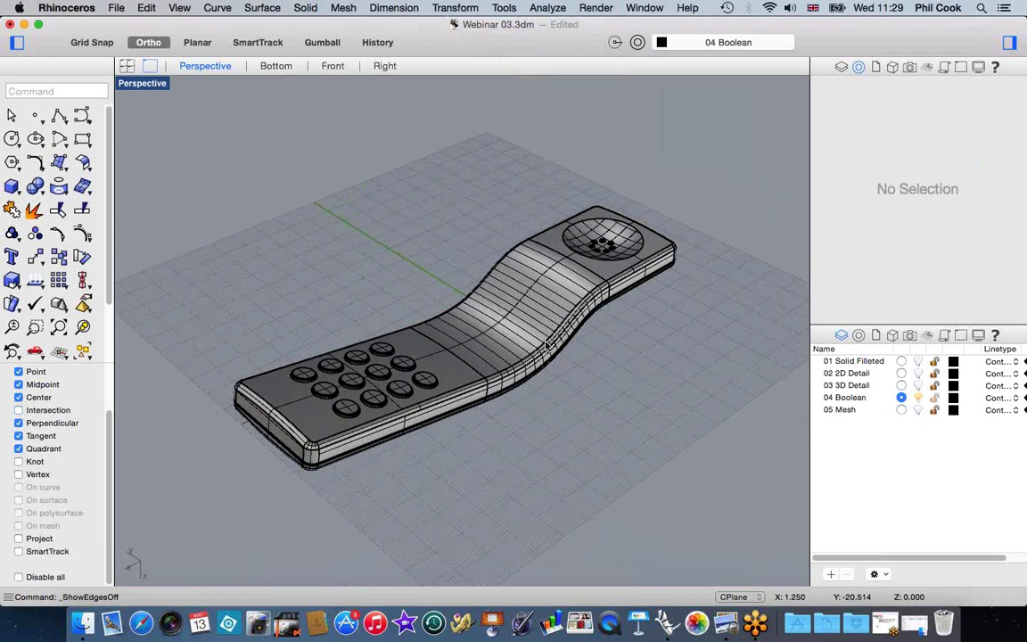
# Step: Create a polygon mesh from the closed handset polysurface with the detailed settings, using a maximum edge-to-surface distance of 0.01
pyautogui.click(499, 279)
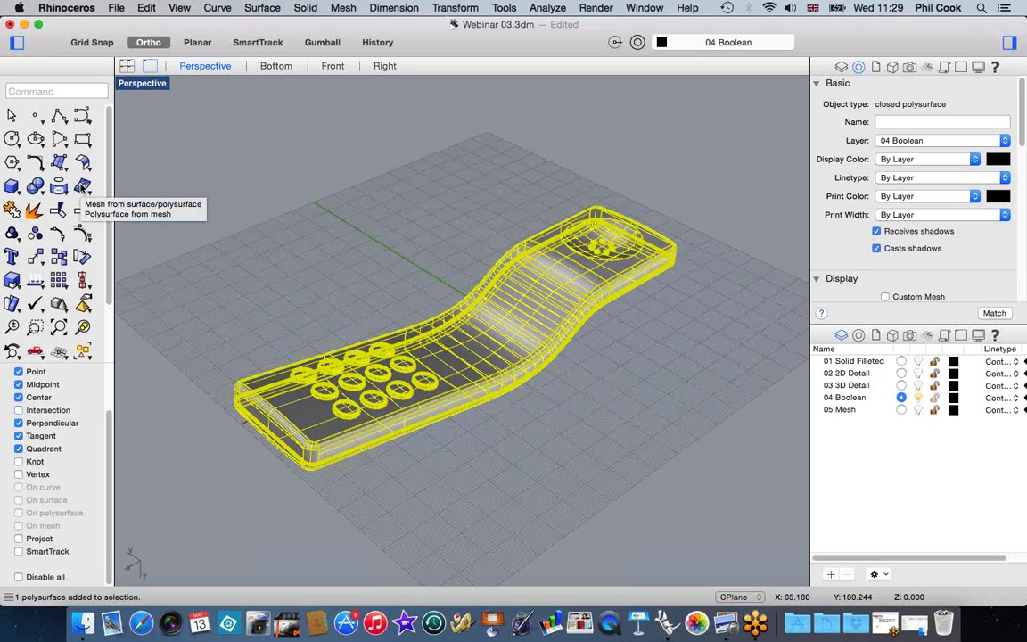
pyautogui.click(81, 186)
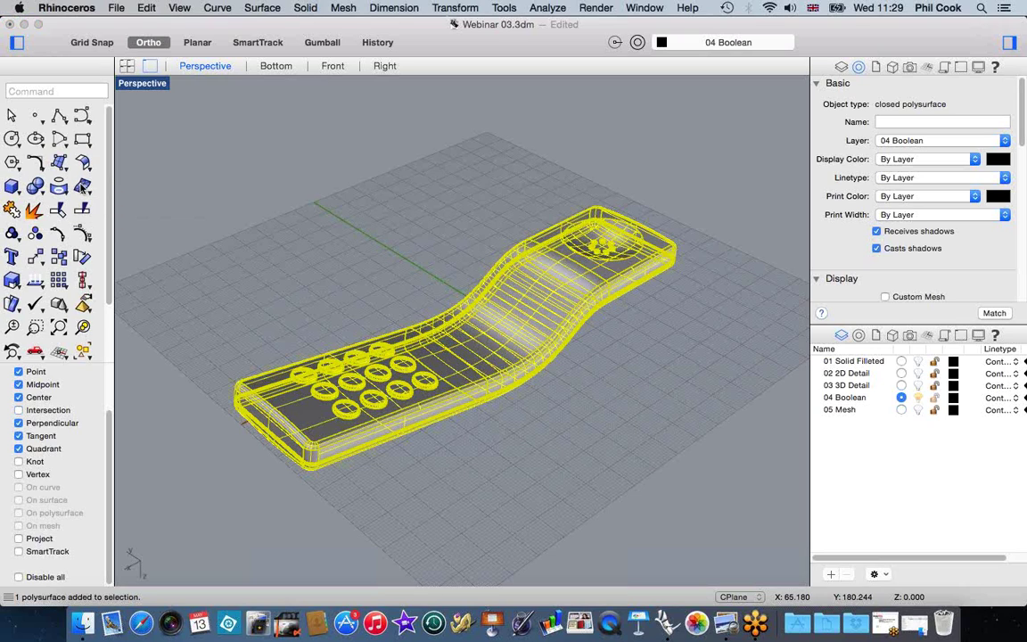
pyautogui.moveTo(386, 62); pyautogui.dragTo(458, 96)
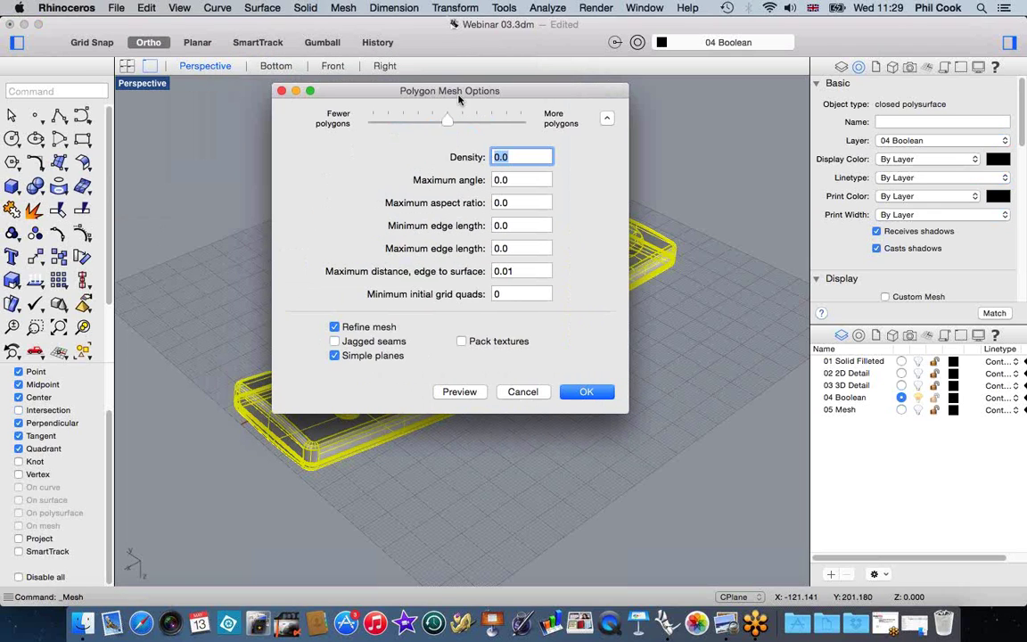
pyautogui.click(607, 117)
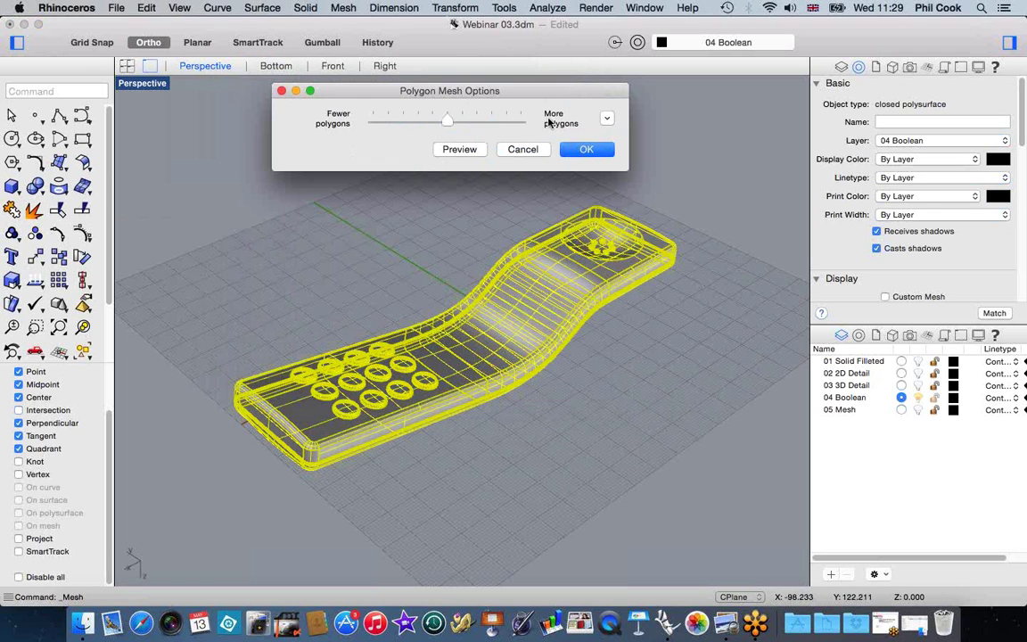
pyautogui.click(607, 118)
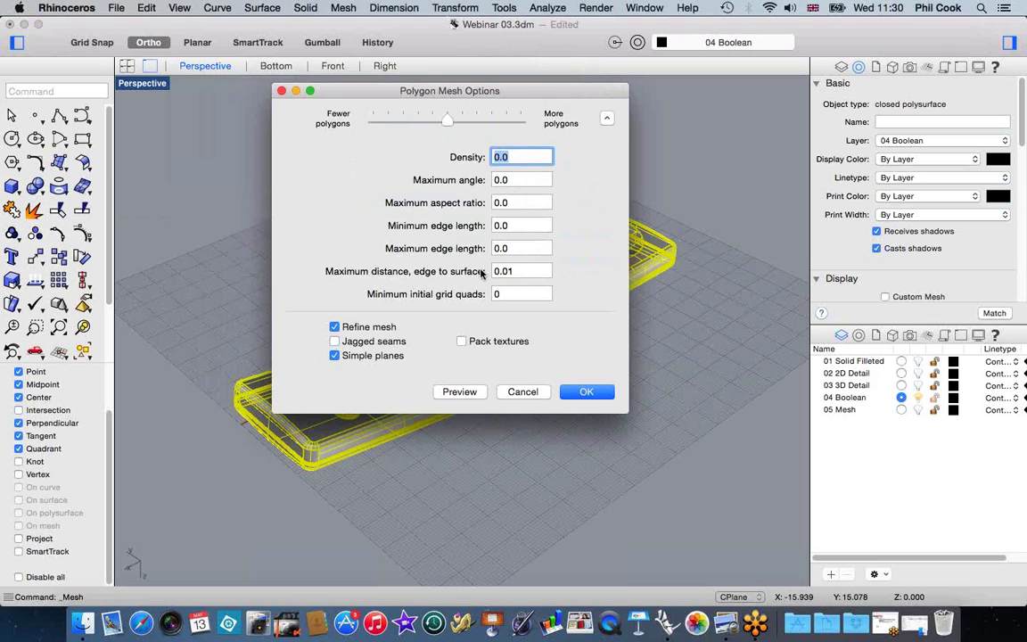
pyautogui.click(518, 272)
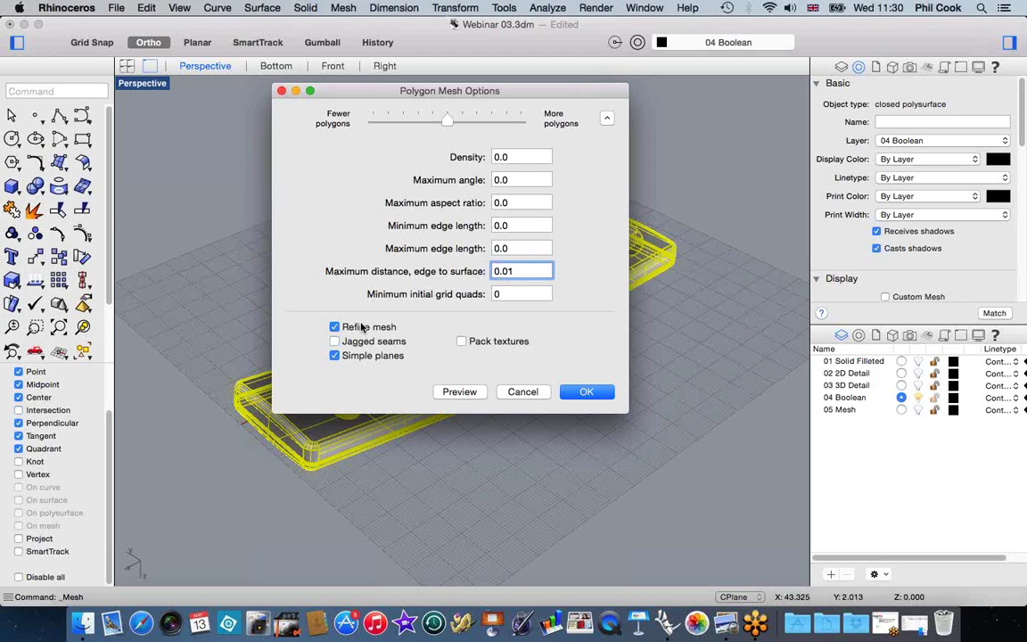
pyautogui.click(584, 392)
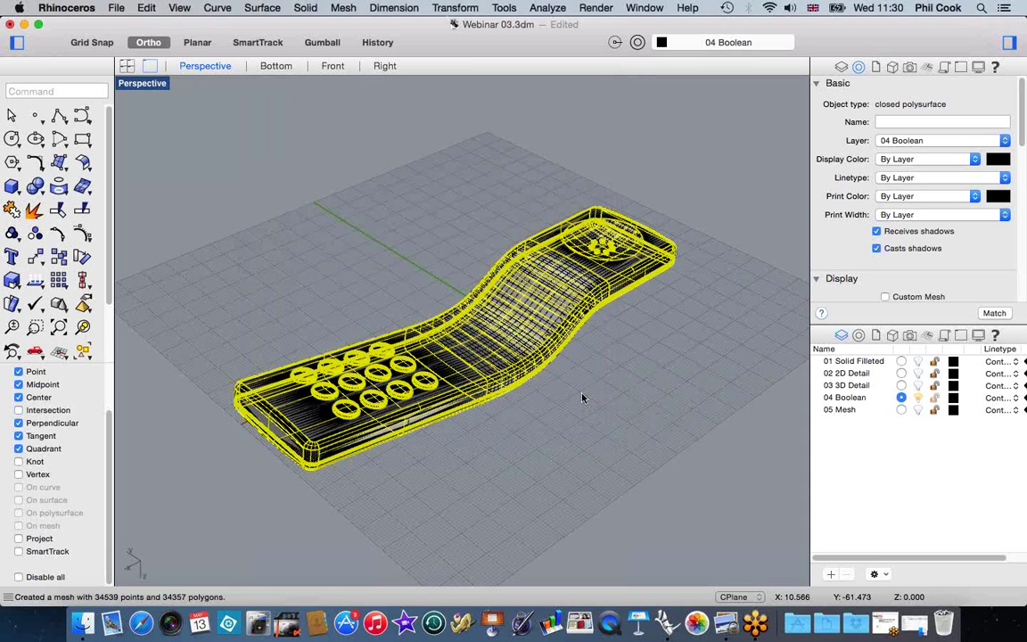
pyautogui.click(582, 398)
# Step: Move the new handset mesh to the 05 Mesh layer, making that layer current and hiding 04 Boolean
pyautogui.scroll(5, 366, 413)
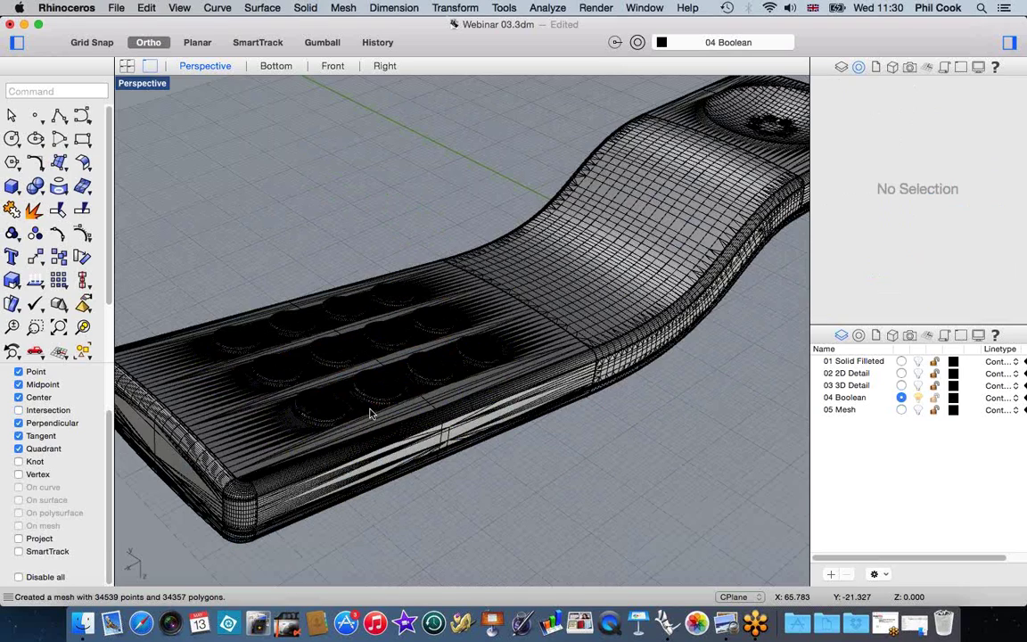
pyautogui.click(382, 446)
pyautogui.click(436, 463)
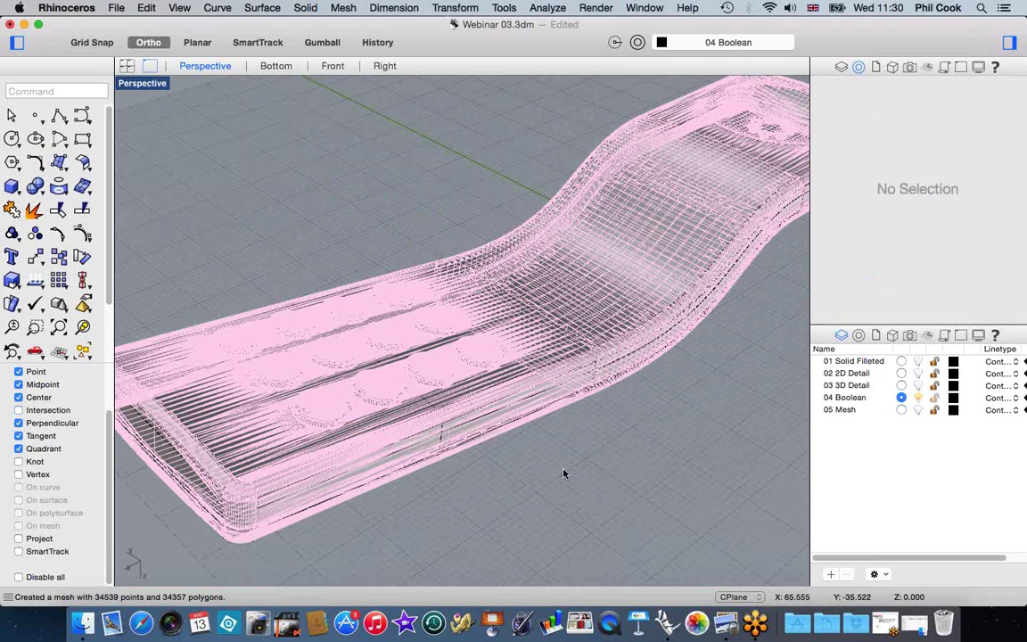
pyautogui.rightClick(847, 411)
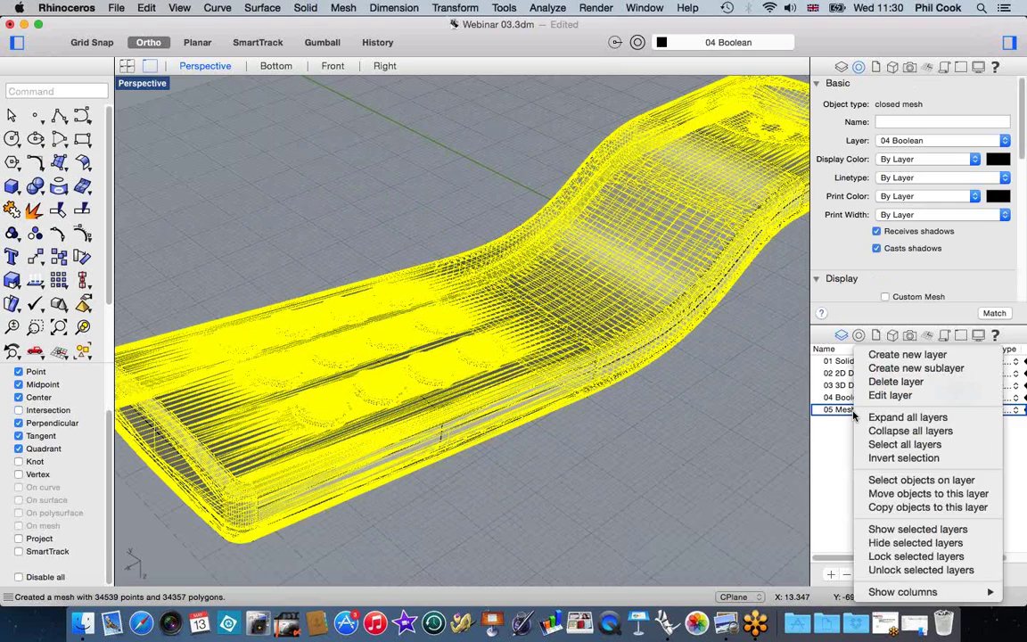
pyautogui.click(925, 495)
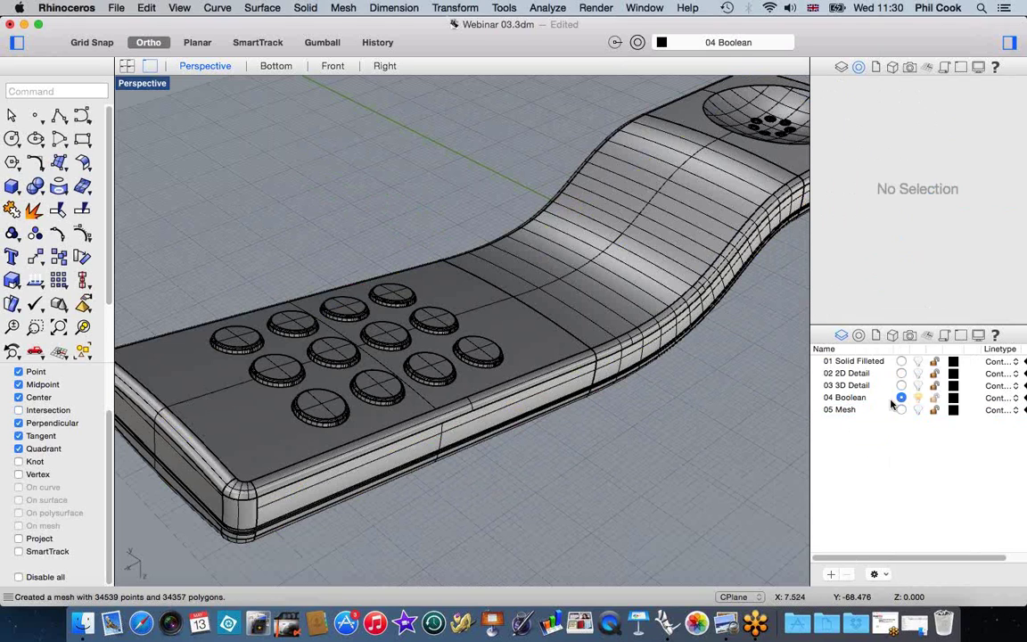
pyautogui.click(901, 409)
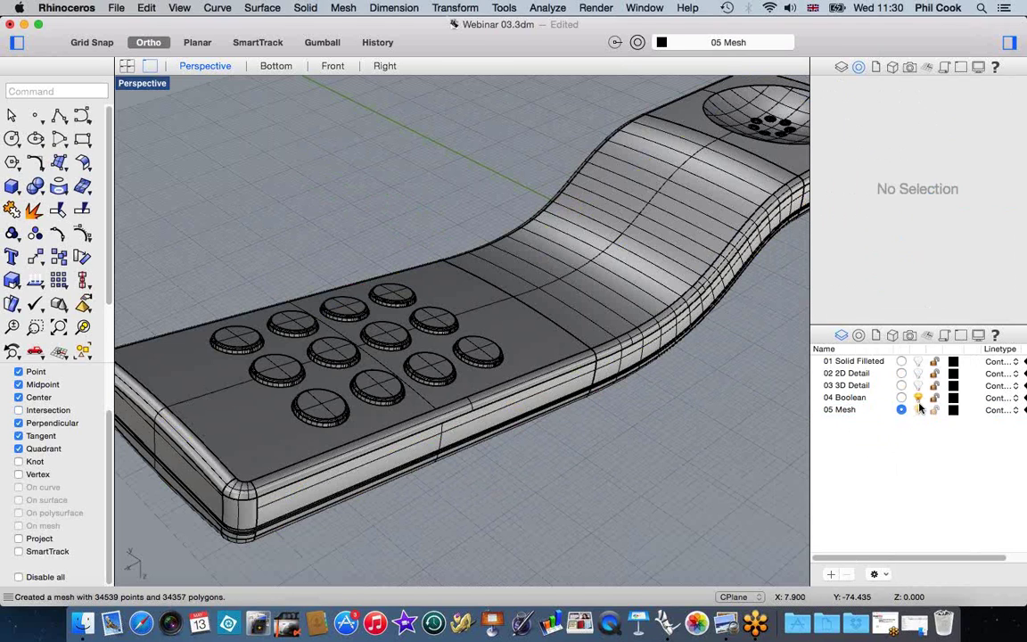
pyautogui.click(918, 397)
# Step: Hide the leftover handset polysurface that overlaps the mesh on the 05 Mesh layer
pyautogui.moveTo(650, 480); pyautogui.dragTo(550, 331, button='right')
pyautogui.scroll(5, 550, 331)
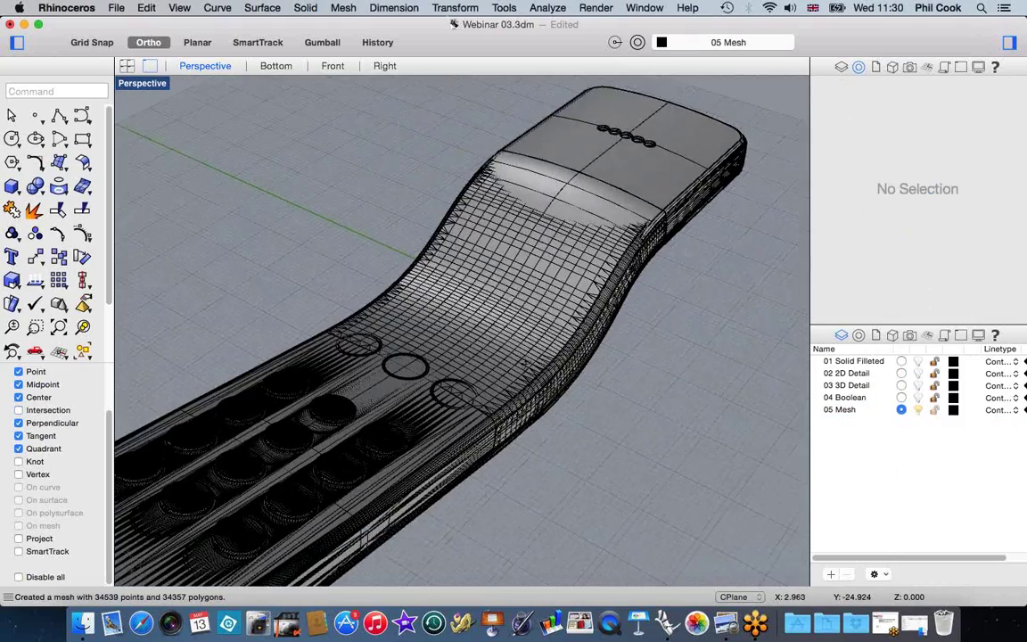
pyautogui.click(638, 149)
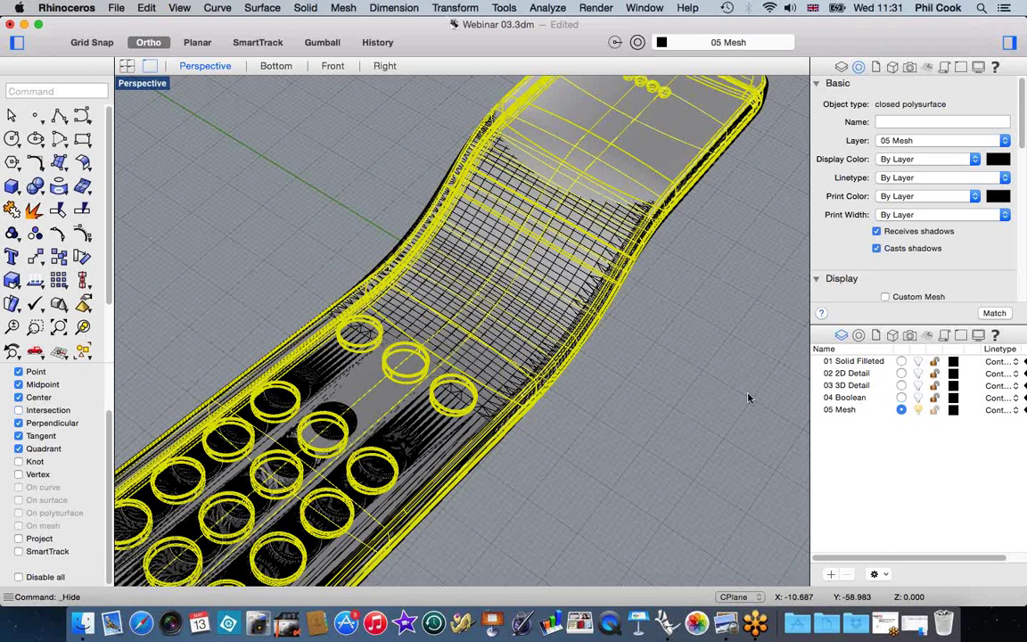
pyautogui.press('super+h')
# Step: Examine the handset mesh from overall and close-up views, looking at the polygons around the buttons and on the curved middle section
pyautogui.scroll(-5, 587, 340)
pyautogui.moveTo(589, 374); pyautogui.dragTo(581, 312, button='right')
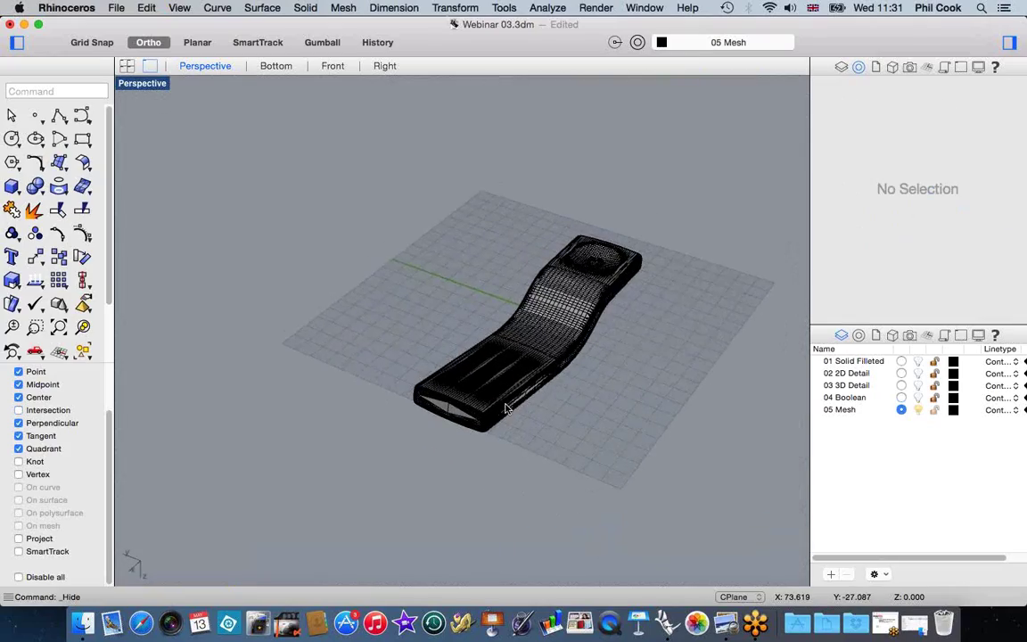
pyautogui.scroll(5, 506, 408)
pyautogui.moveTo(501, 410); pyautogui.dragTo(499, 338, button='right')
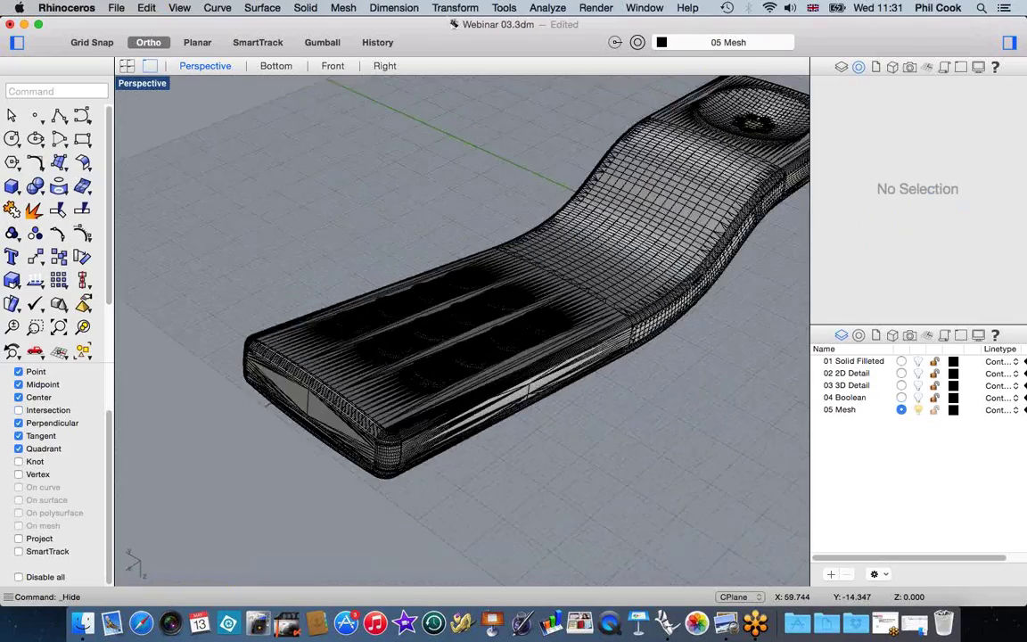
pyautogui.scroll(-5, 524, 283)
pyautogui.scroll(2, 524, 284)
pyautogui.scroll(6, 524, 285)
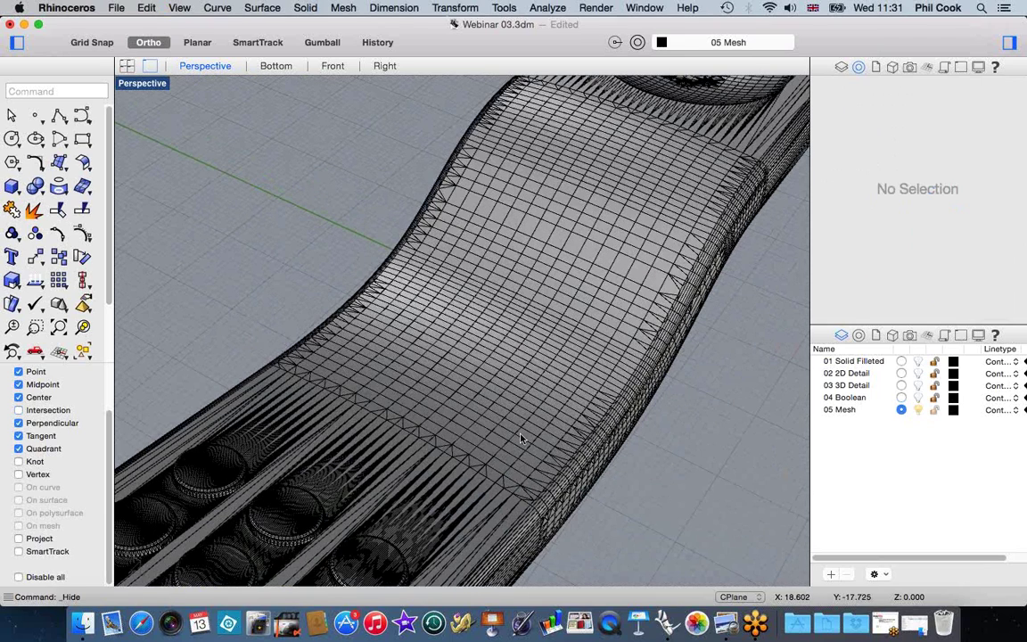
pyautogui.scroll(-8, 494, 297)
pyautogui.moveTo(494, 310); pyautogui.dragTo(559, 356, button='right')
pyautogui.scroll(3, 533, 344)
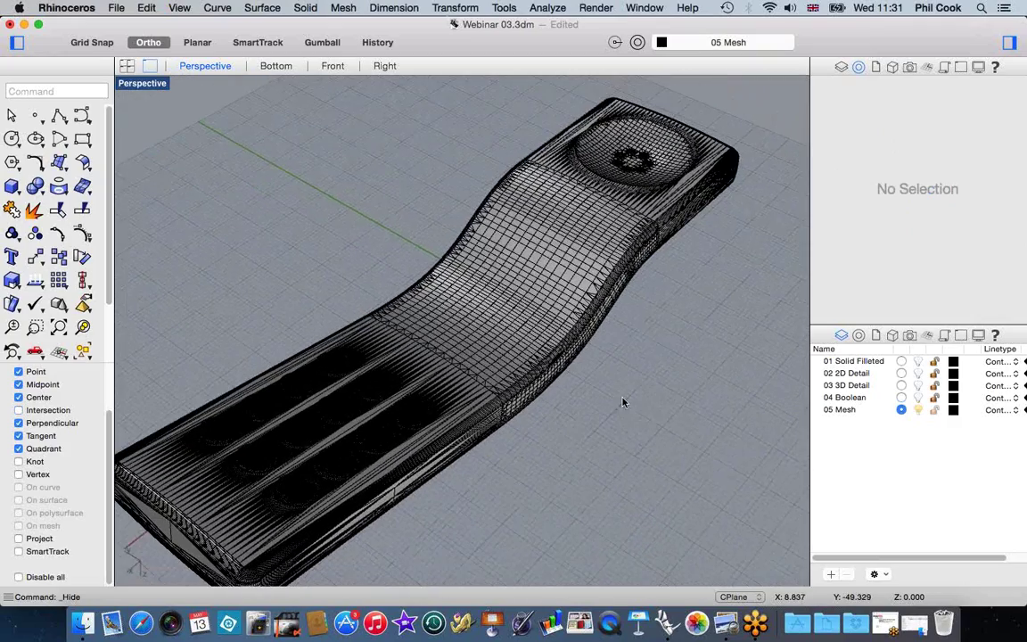
# Step: Convert the handset mesh's quads to triangles with TriangulateMesh
pyautogui.click(605, 282)
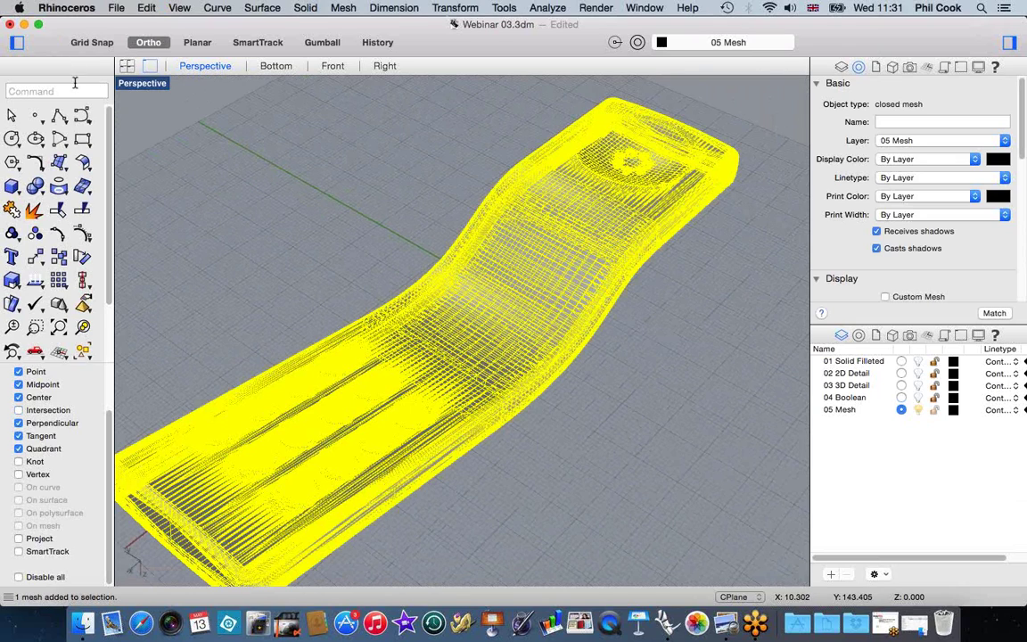
pyautogui.write('TriangulateMesh')
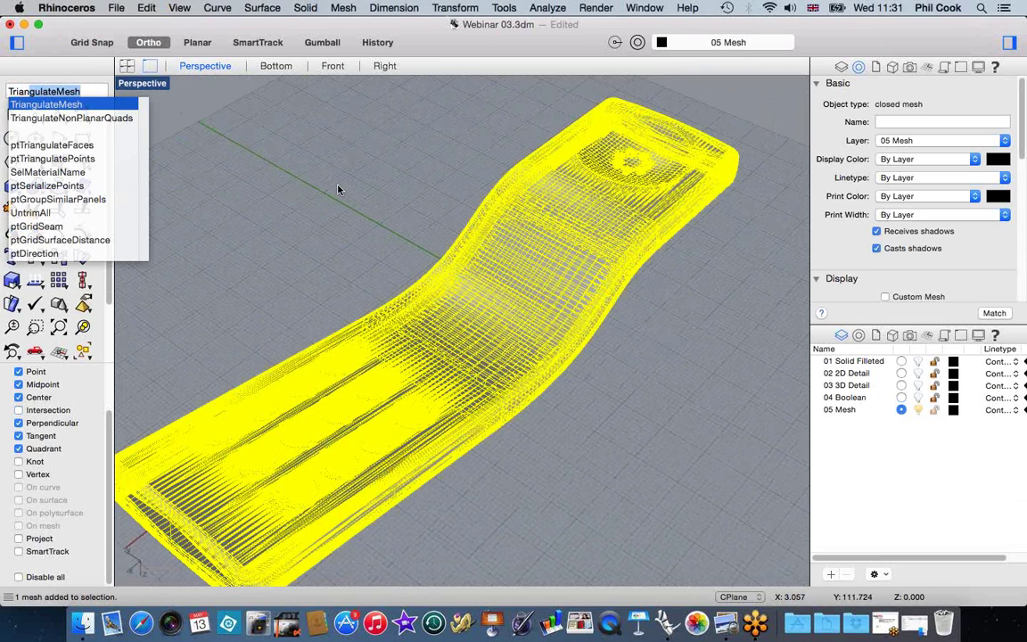
pyautogui.press('Return')
pyautogui.moveTo(516, 246); pyautogui.dragTo(531, 248, button='right')
pyautogui.scroll(7, 531, 247)
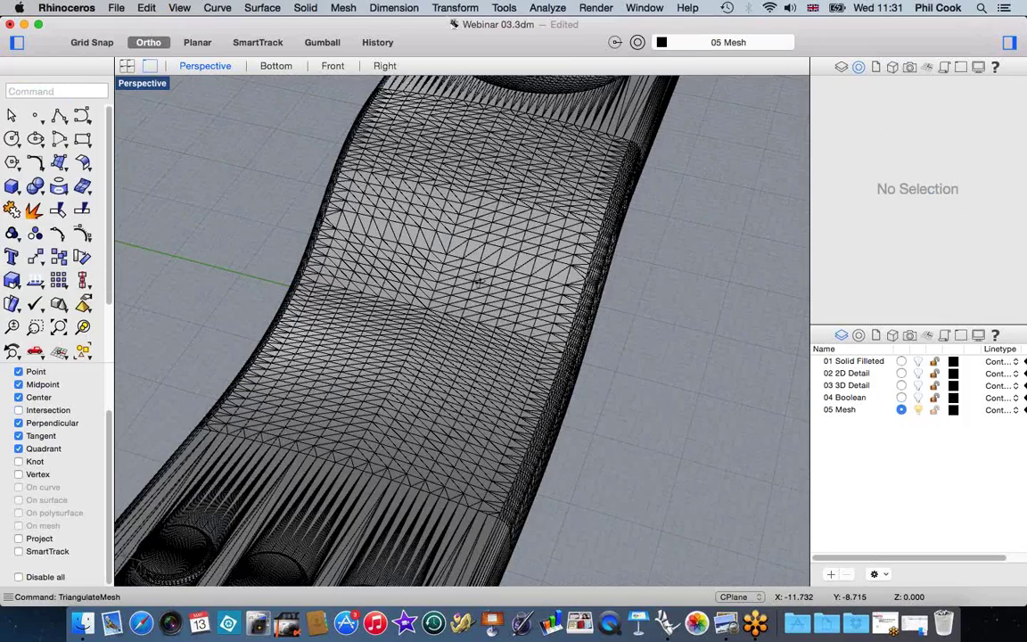
# Step: Check the triangulated handset mesh for naked edges with the edge analysis
pyautogui.scroll(-10, 479, 282)
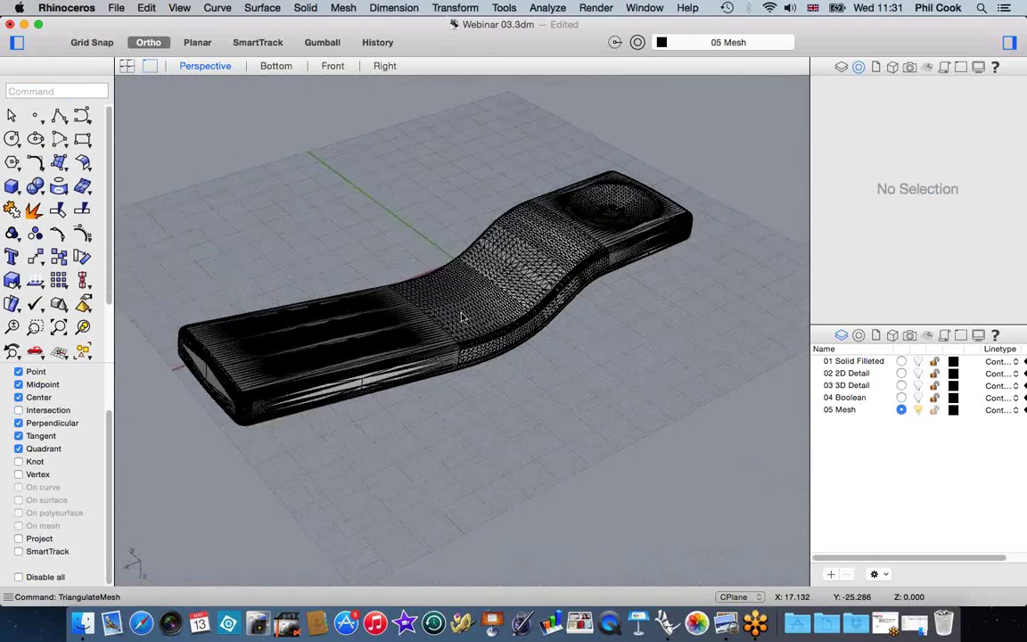
pyautogui.moveTo(383, 352); pyautogui.dragTo(402, 360, button='right')
pyautogui.scroll(3, 465, 380)
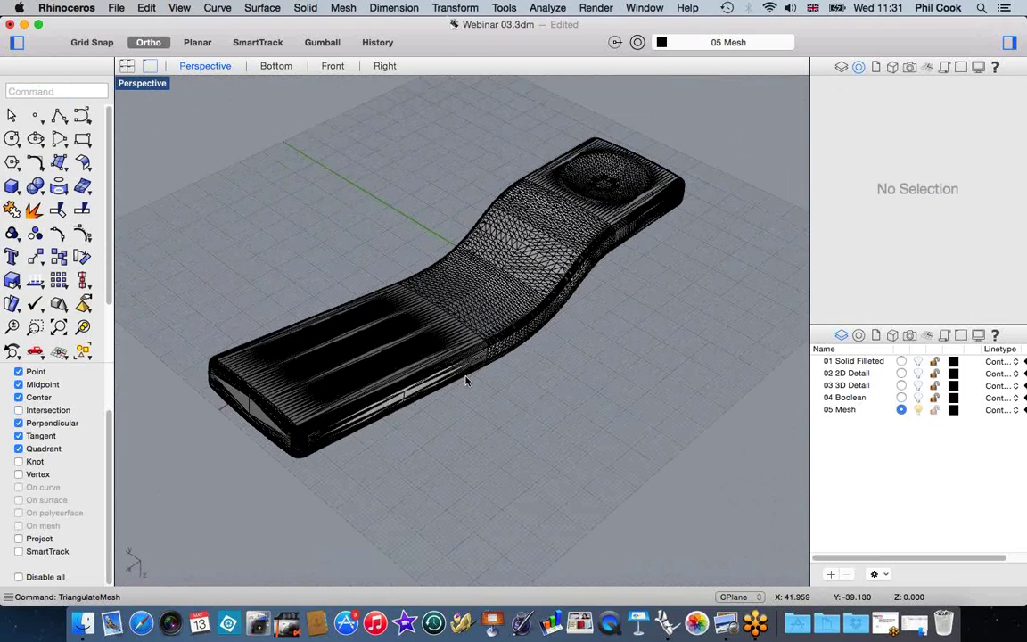
pyautogui.click(516, 326)
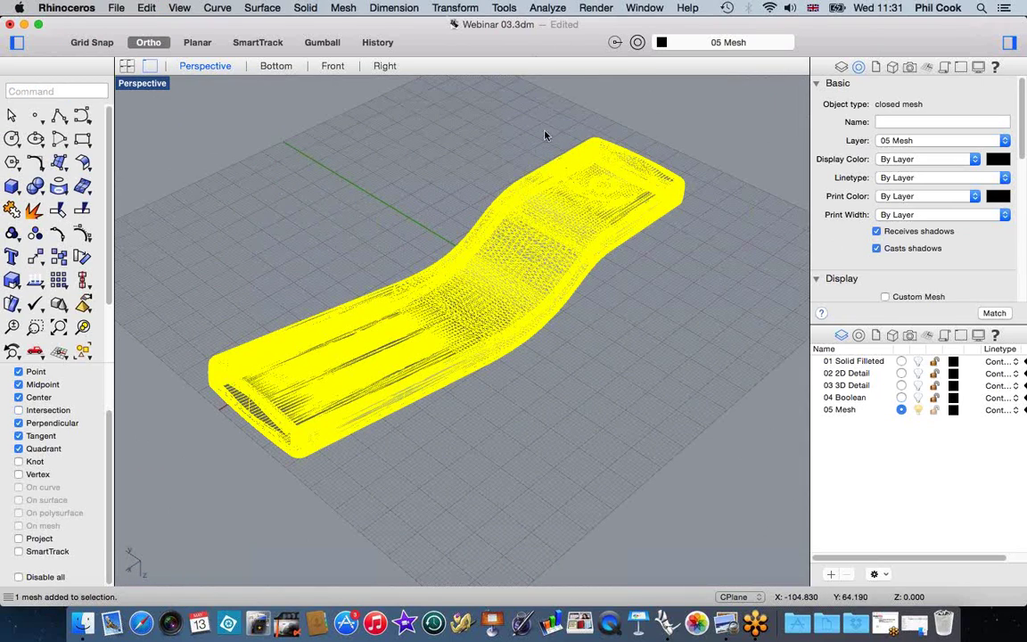
pyautogui.click(555, 10)
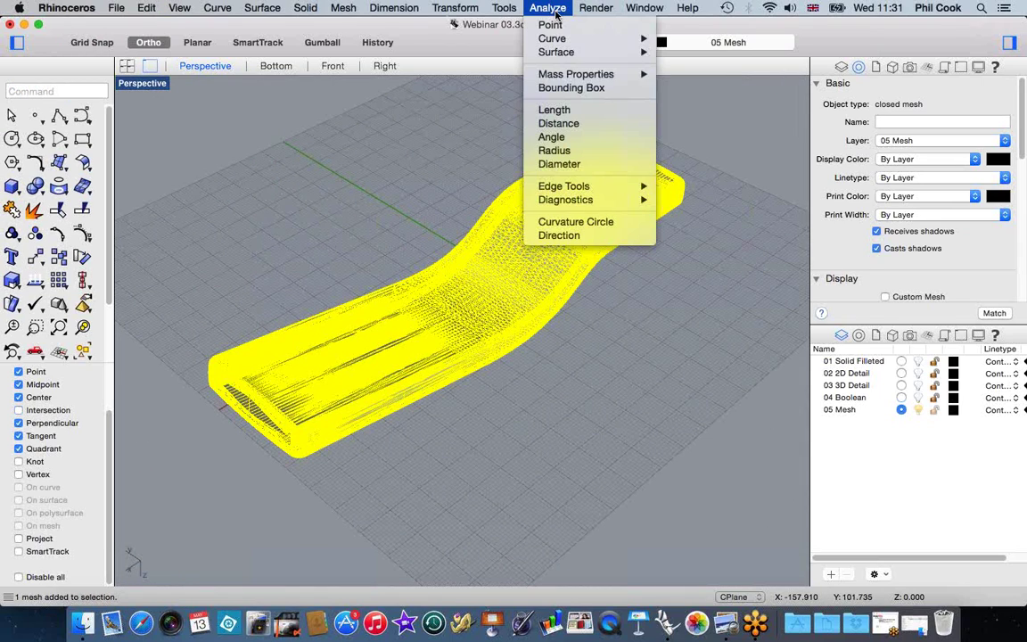
pyautogui.moveTo(624, 185)
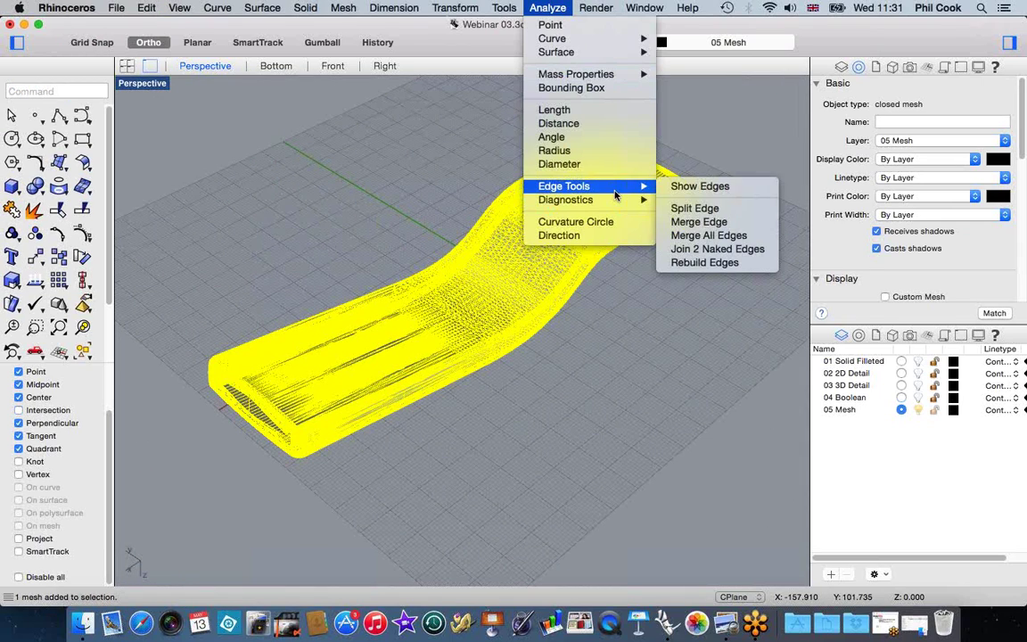
pyautogui.click(686, 187)
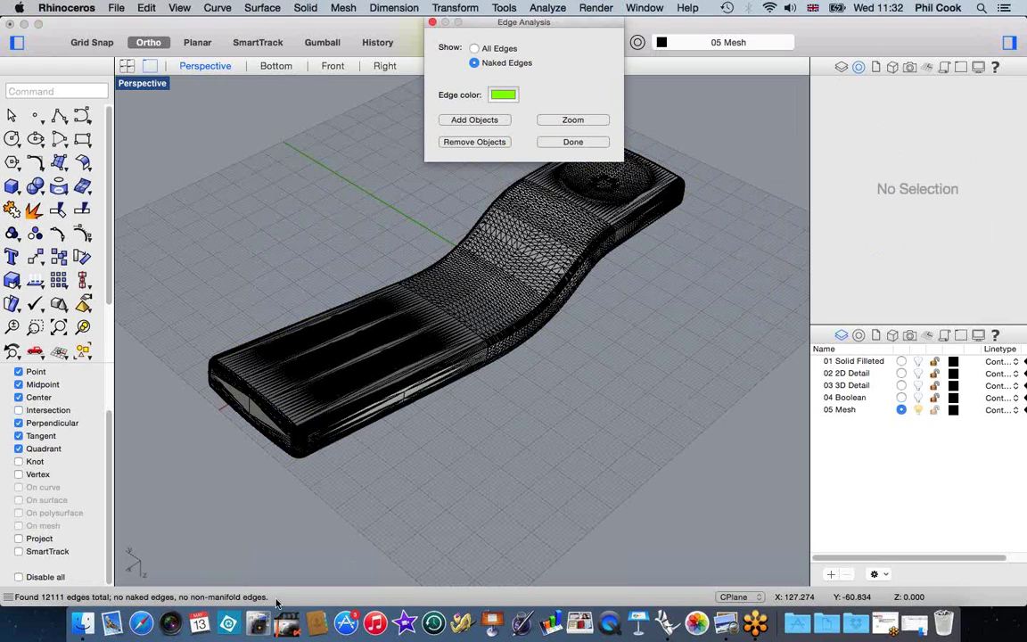
pyautogui.click(433, 23)
# Step: Try exporting the handset mesh as Webinar 03.stl over the existing file, going as far as the Binary STL options before cancelling
pyautogui.moveTo(470, 356); pyautogui.dragTo(526, 364, button='right')
pyautogui.rightClick(422, 336)
pyautogui.rightClick(423, 335)
pyautogui.moveTo(408, 275); pyautogui.dragTo(535, 337, button='right')
pyautogui.click(535, 335)
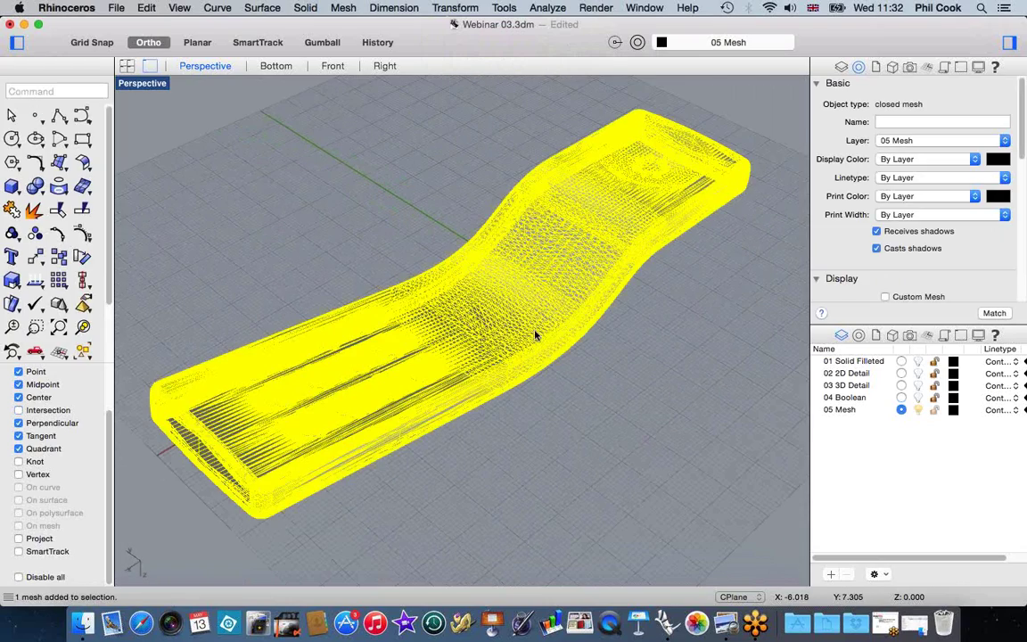
pyautogui.click(114, 8)
pyautogui.click(163, 249)
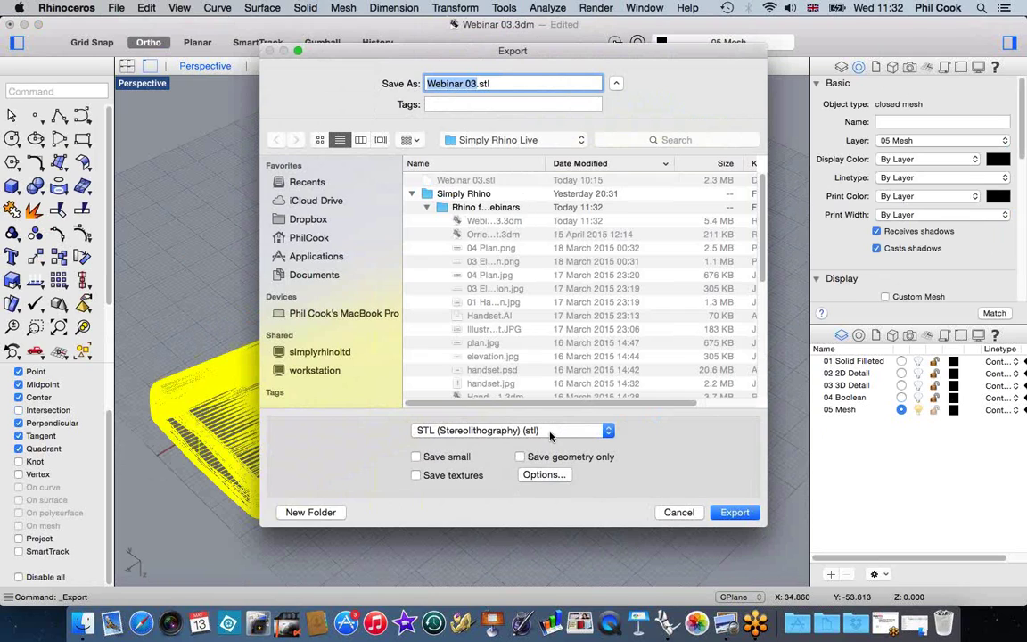
pyautogui.click(727, 511)
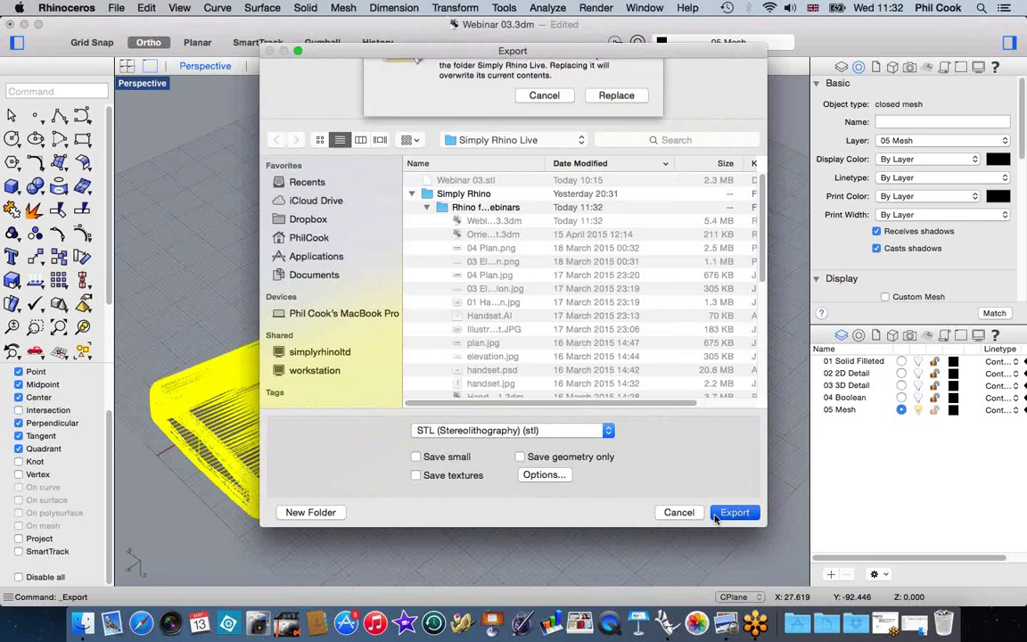
pyautogui.click(616, 144)
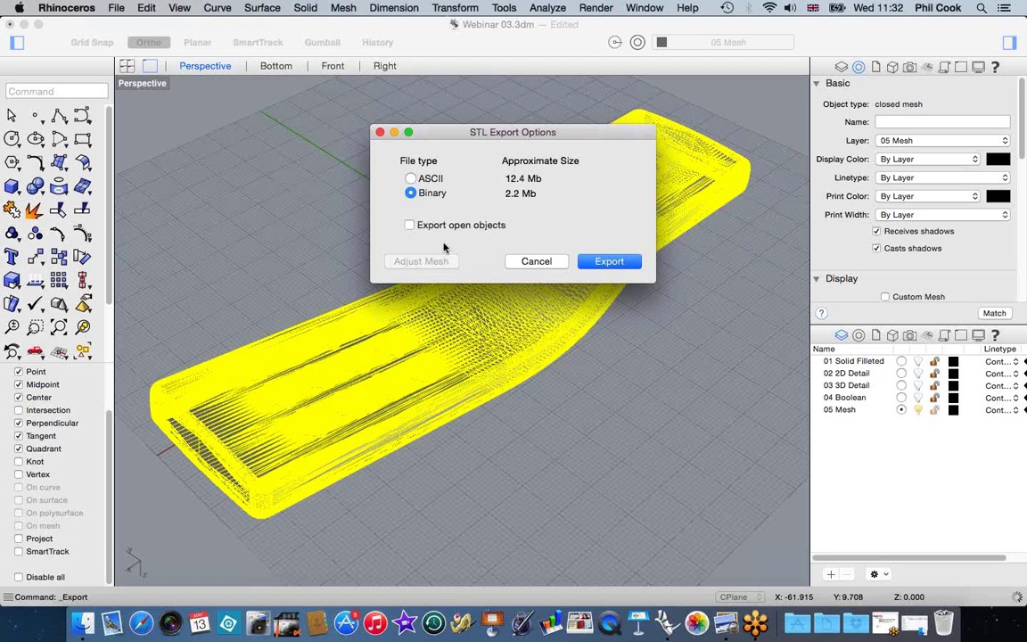
pyautogui.click(536, 262)
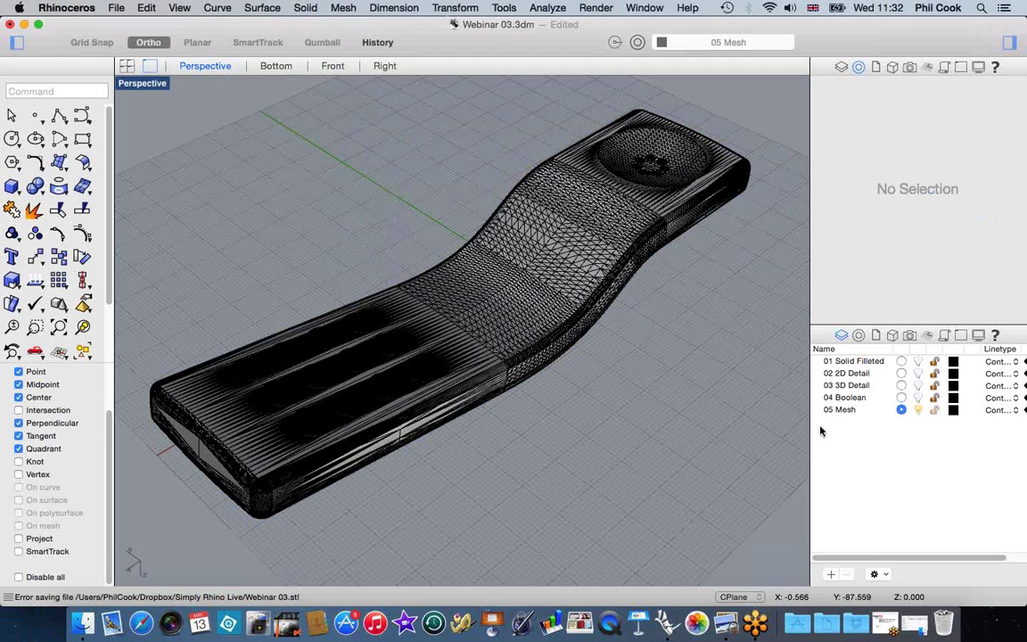
# Step: Make 04 Boolean the current layer and hide the 05 Mesh layer to view the finished solid handset
pyautogui.click(901, 398)
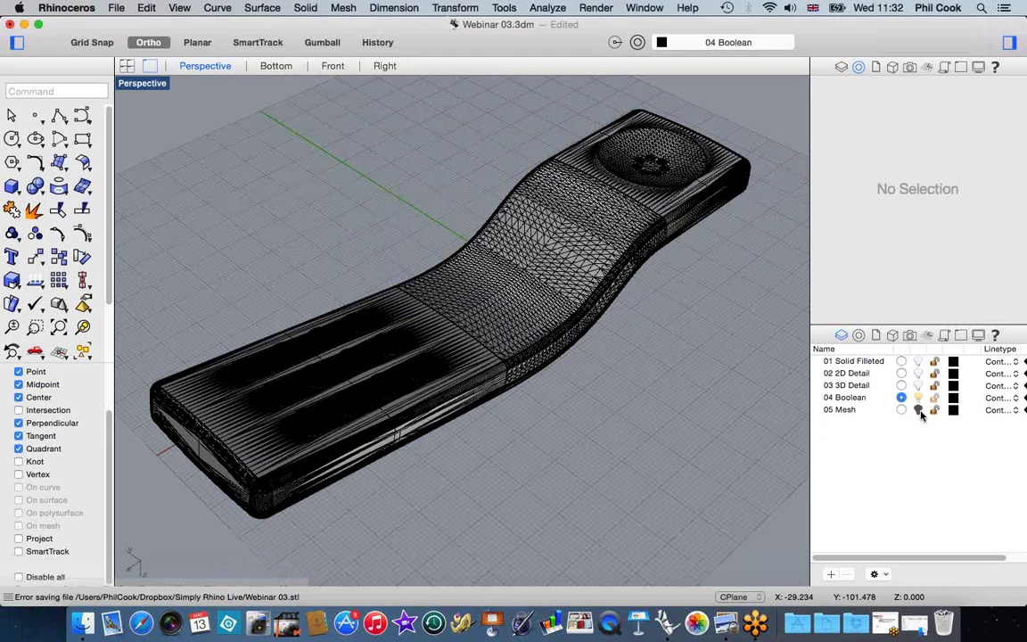
pyautogui.click(919, 409)
pyautogui.scroll(-3, 610, 422)
pyautogui.moveTo(610, 421); pyautogui.dragTo(652, 389, button='right')
pyautogui.scroll(6, 652, 389)
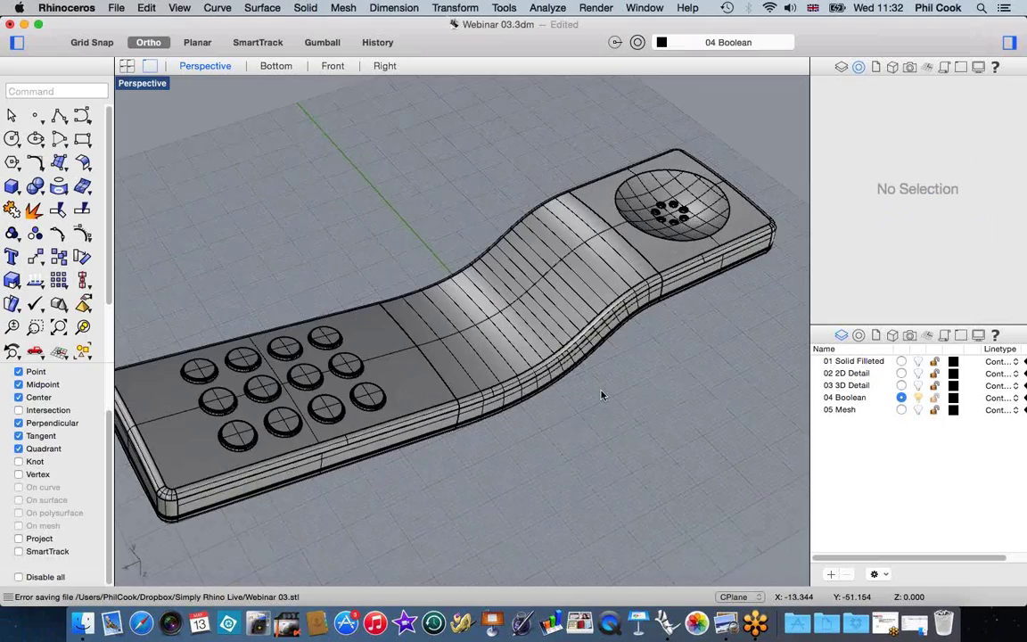
pyautogui.scroll(-3, 603, 414)
pyautogui.moveTo(618, 419); pyautogui.dragTo(626, 389, button='right')
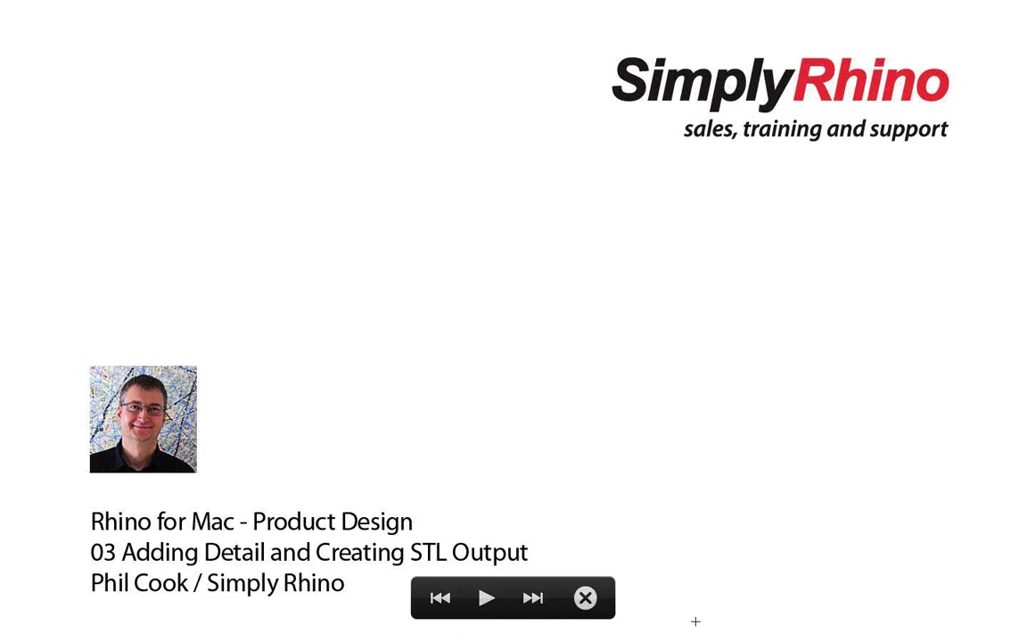
pyautogui.click(532, 601)
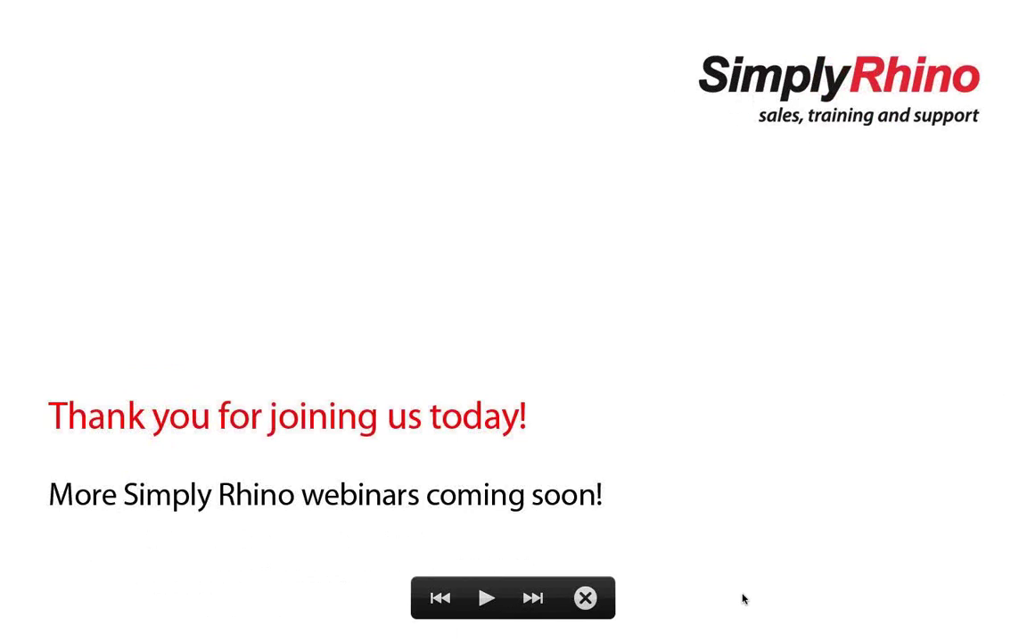